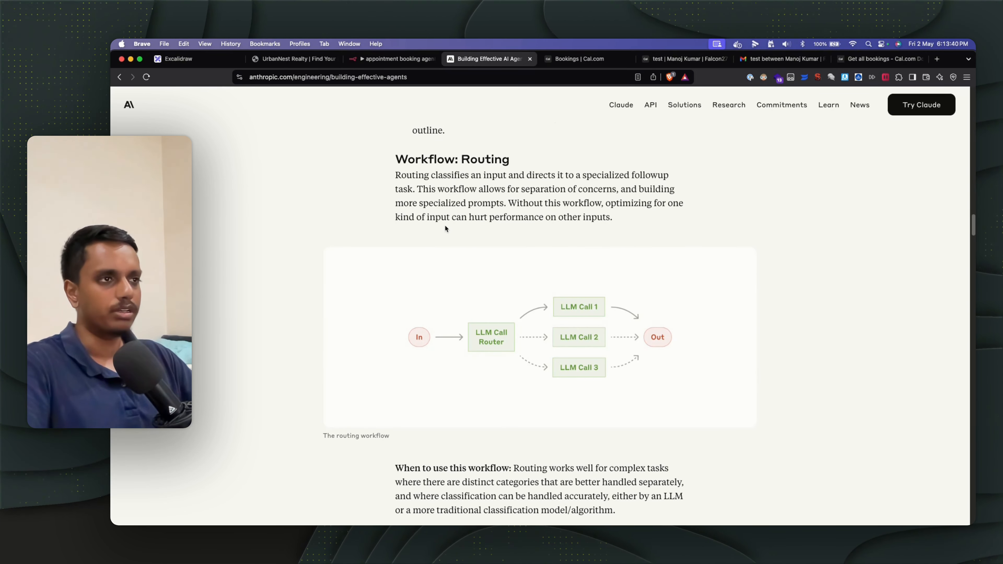
Step: Study the Workflow: Routing diagram in the Building Effective AI Agents article and compare it with the appointment booking agent workflow in n8n
scroll(444, 226, "up", 1)
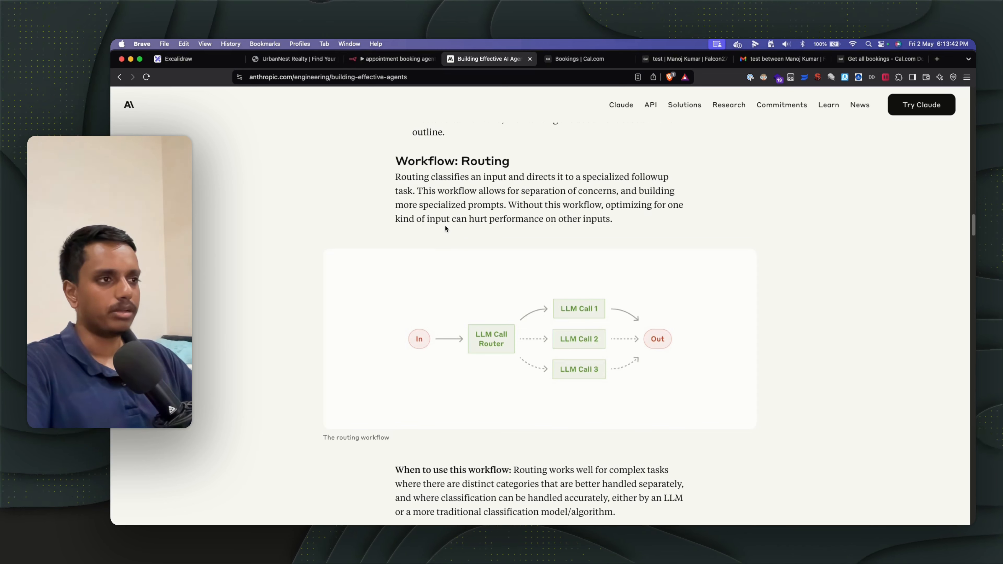
scroll(497, 395, "down", 3)
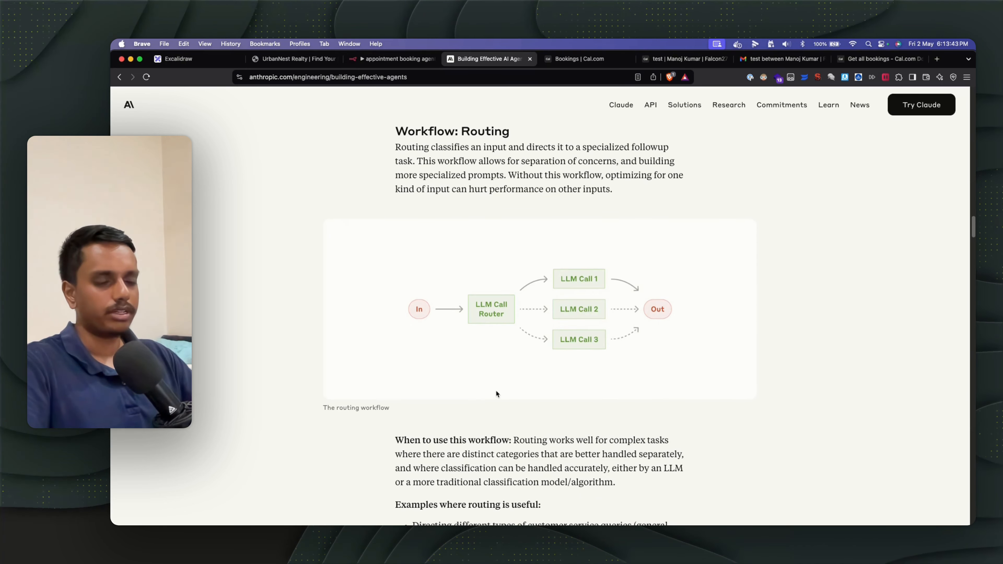
scroll(496, 394, "up", 1)
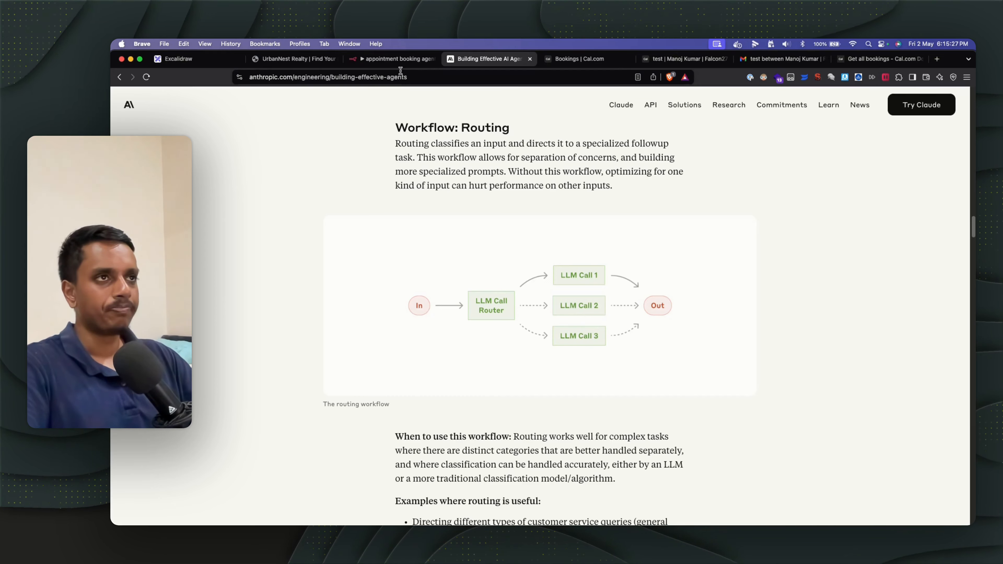
left_click(400, 61)
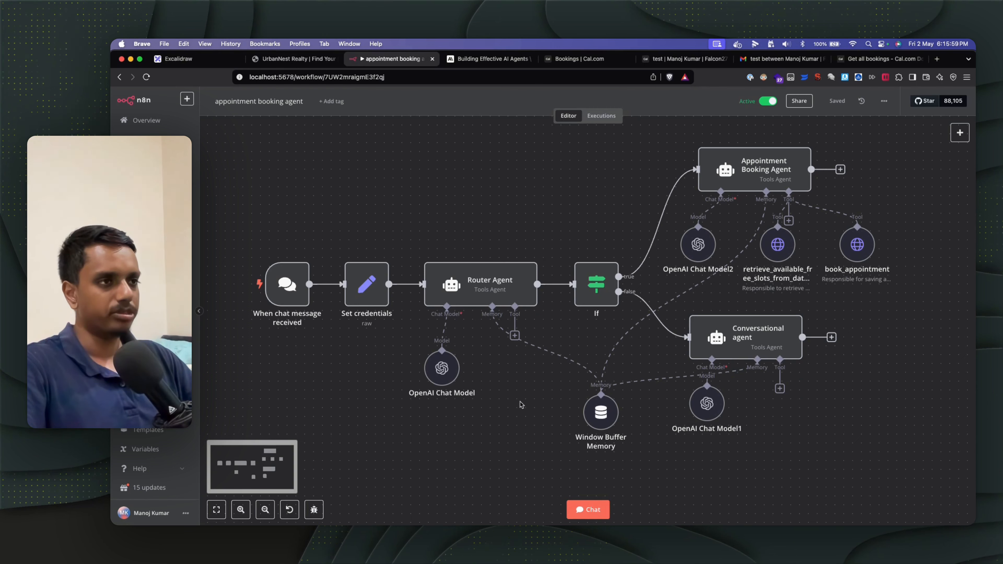
mouse_move(291, 293)
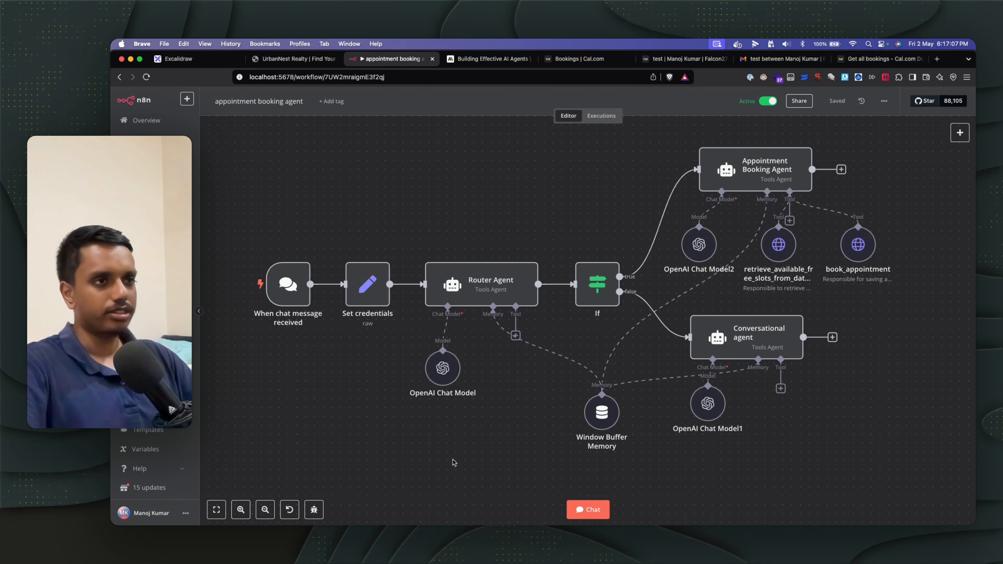
left_click(515, 63)
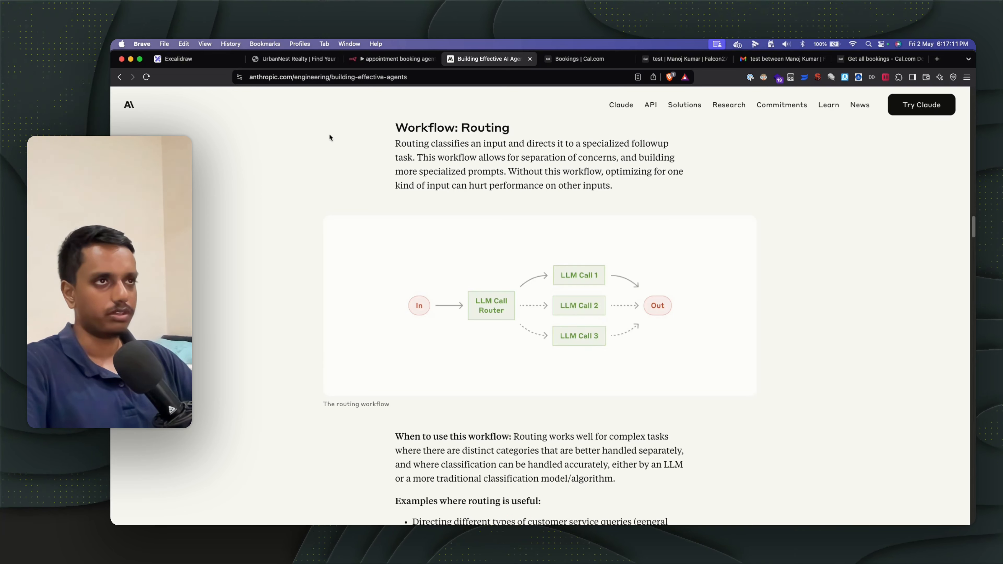
Step: Switch to the n8n appointment booking agent workflow and view the chat message trigger's parameters, ending back on the canvas
left_click(397, 64)
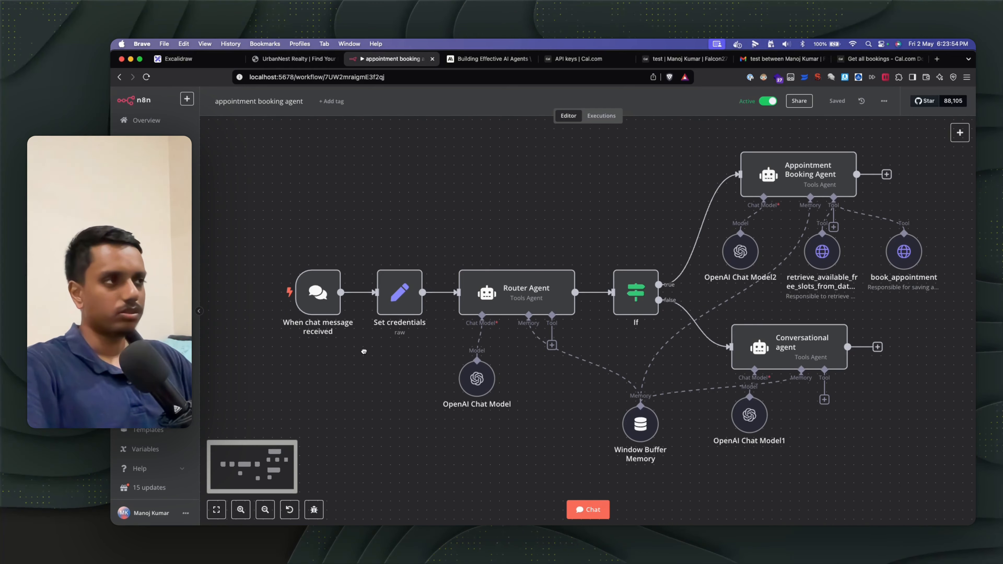
double_click(316, 292)
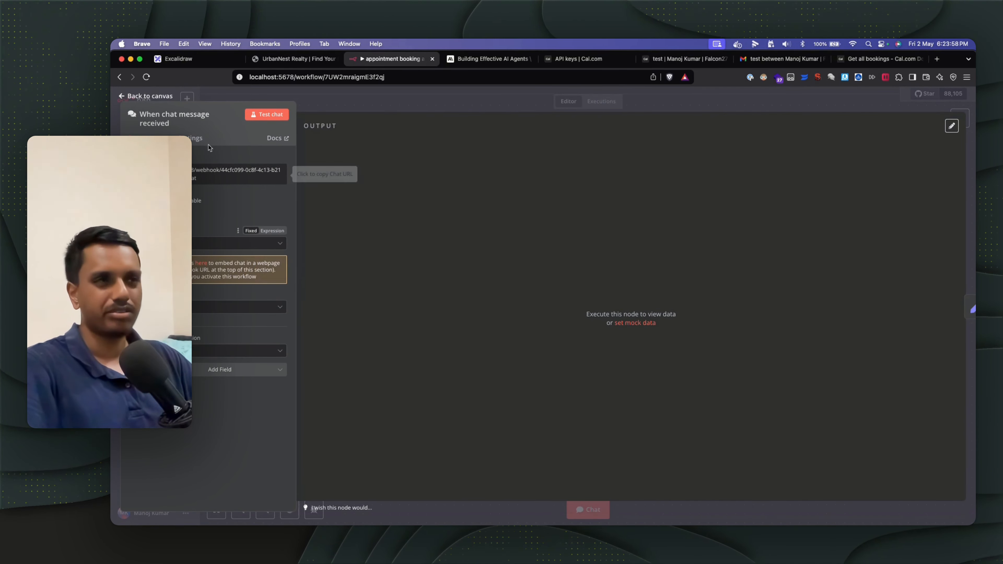
left_click(152, 96)
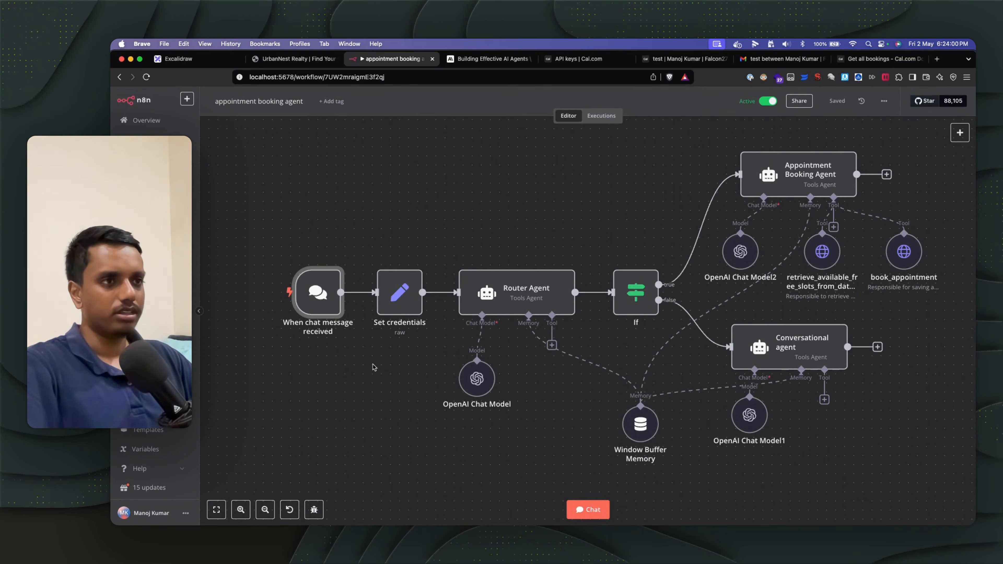
scroll(378, 359, "right", 2)
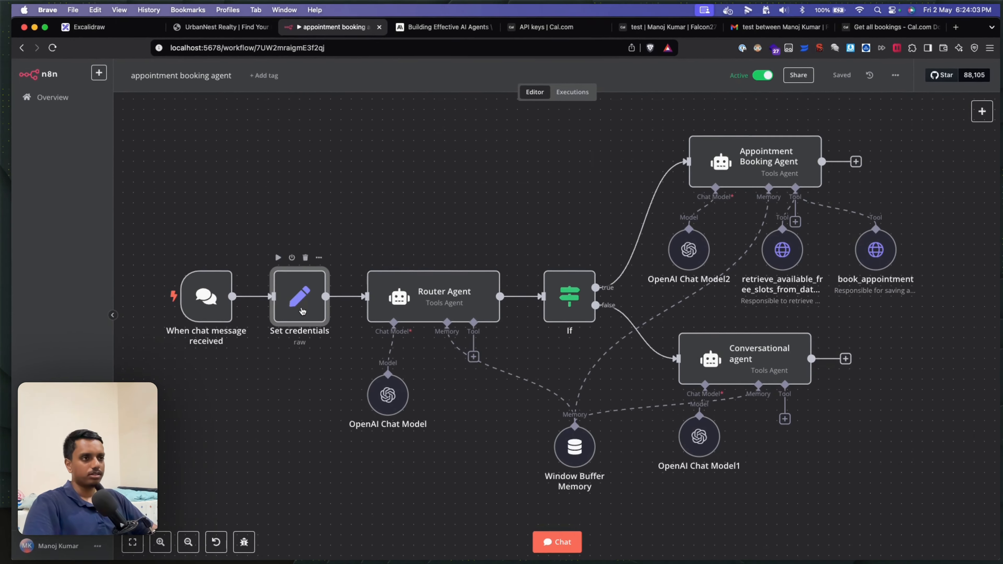
Step: Open the Set credentials node and inspect the cal_event_type_id entry in its JSON
double_click(365, 307)
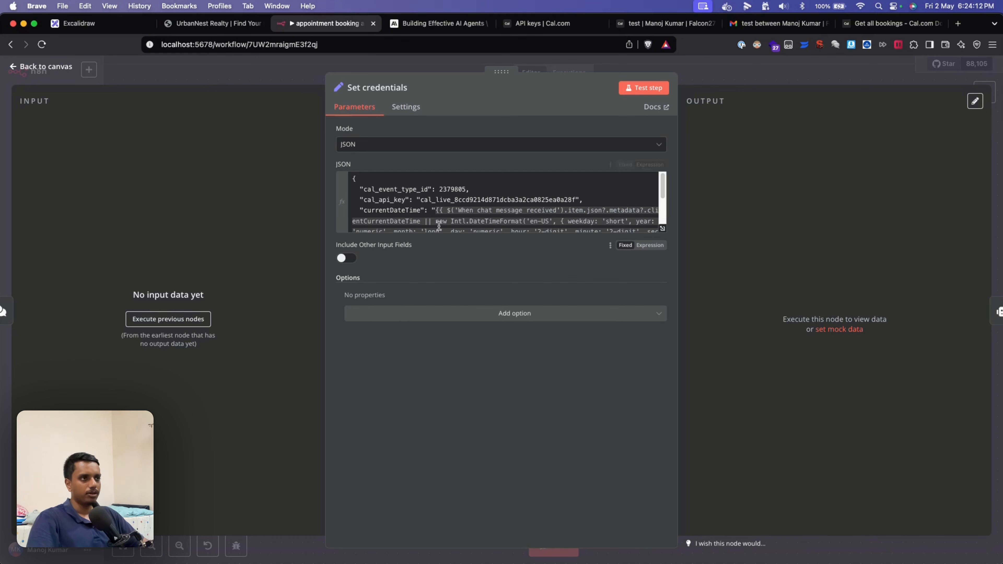
double_click(401, 189)
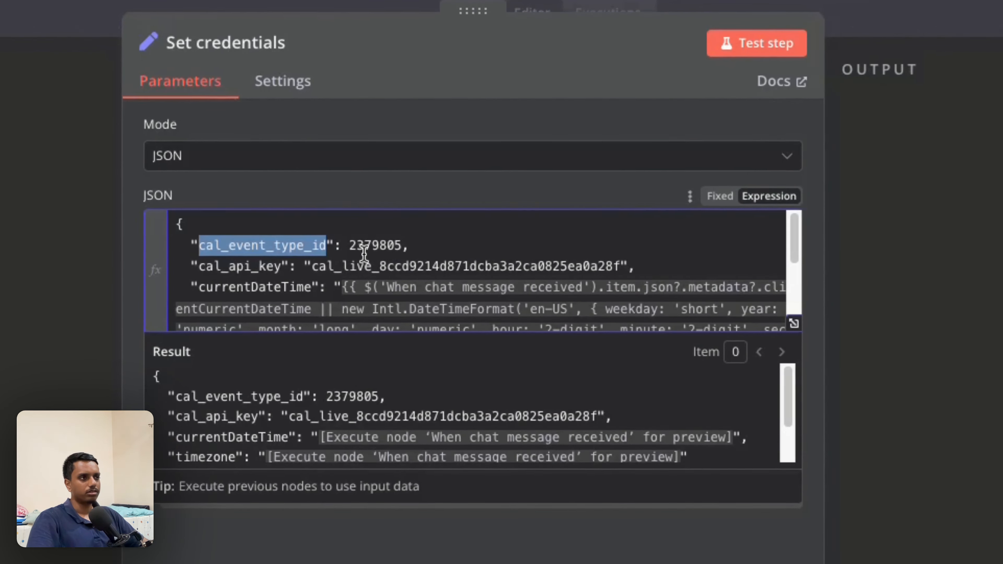
double_click(448, 191)
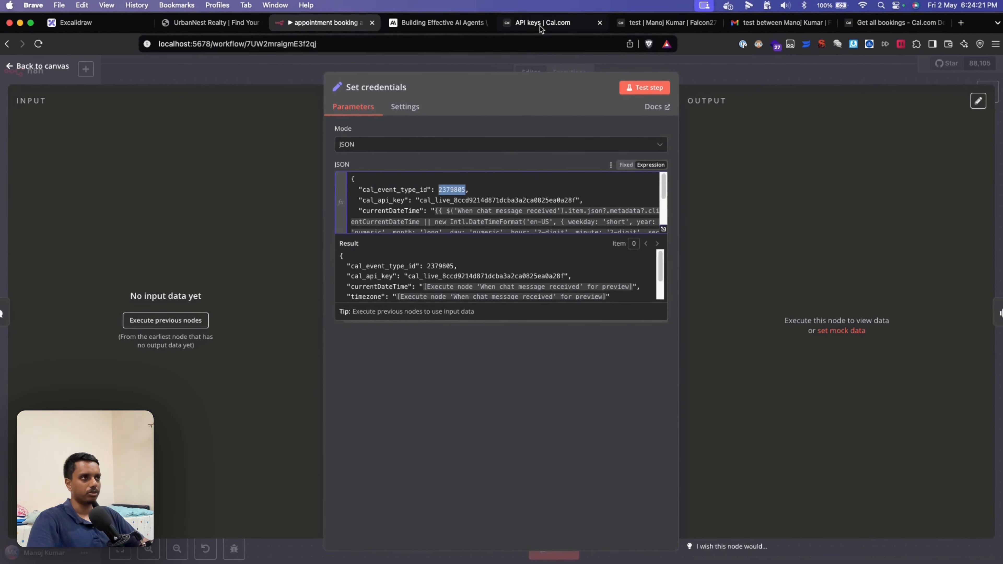
Step: In Cal.com, open the "test" event type and locate its event type ID in the page address
left_click(541, 25)
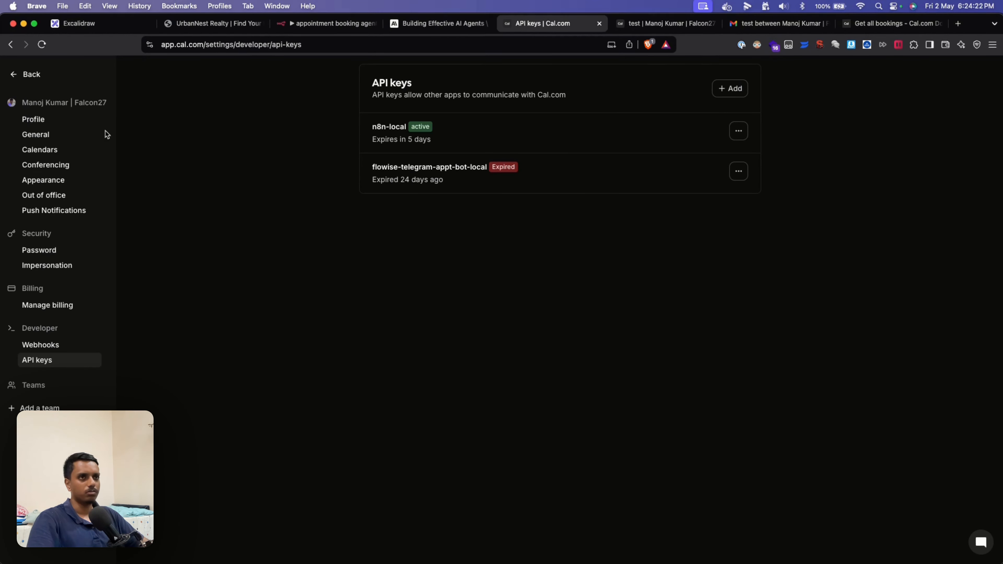
left_click(35, 83)
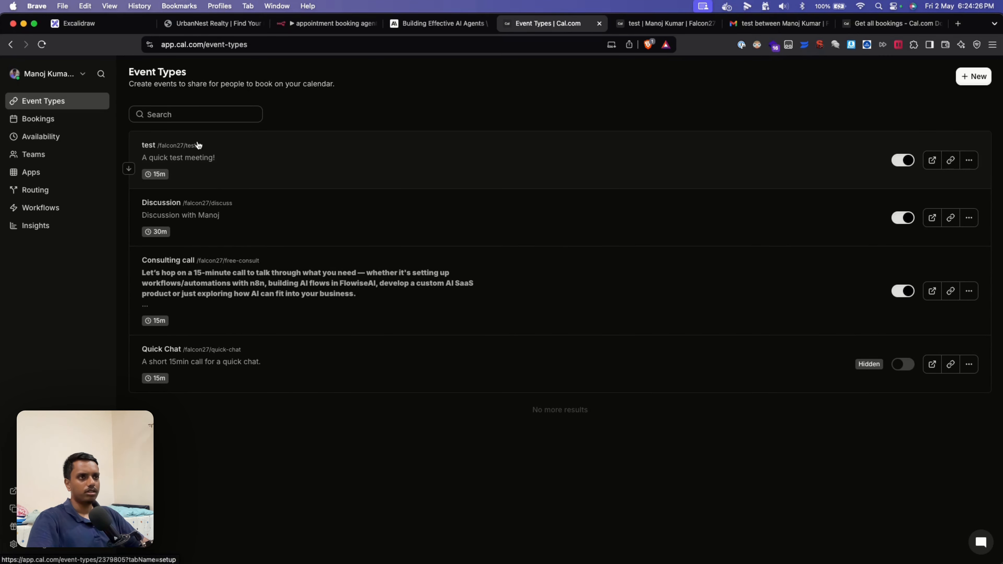
left_click(231, 144)
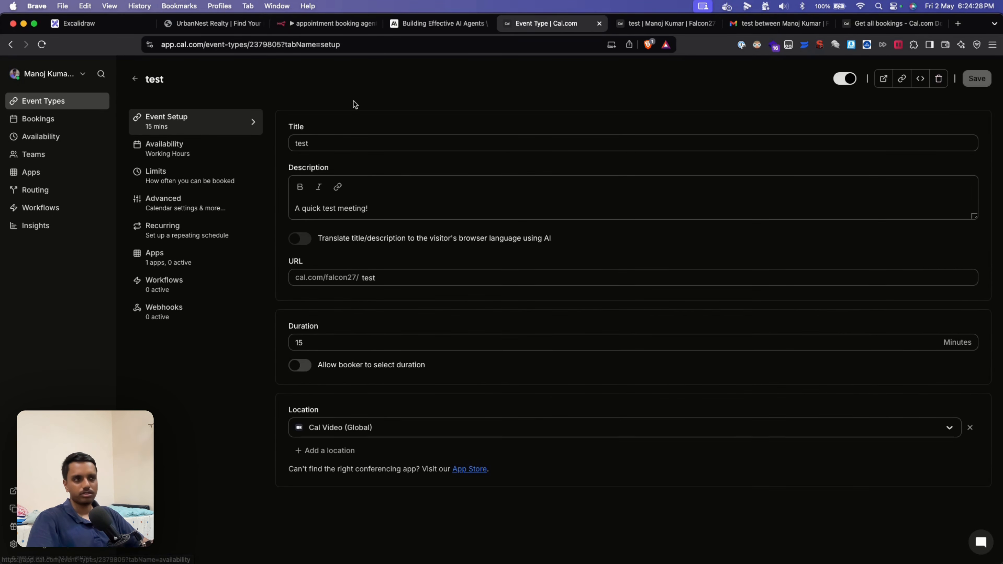
double_click(281, 44)
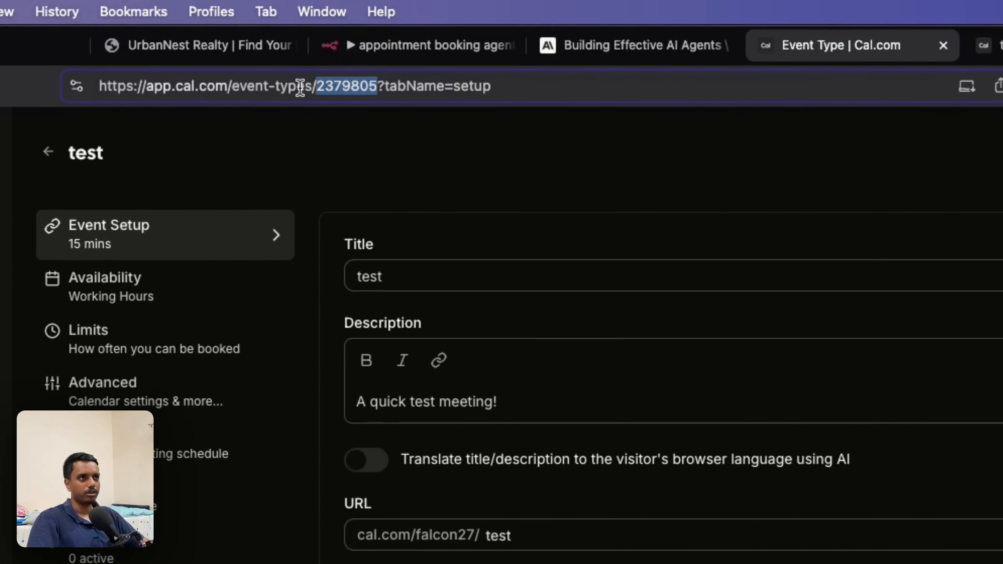
left_click(442, 144)
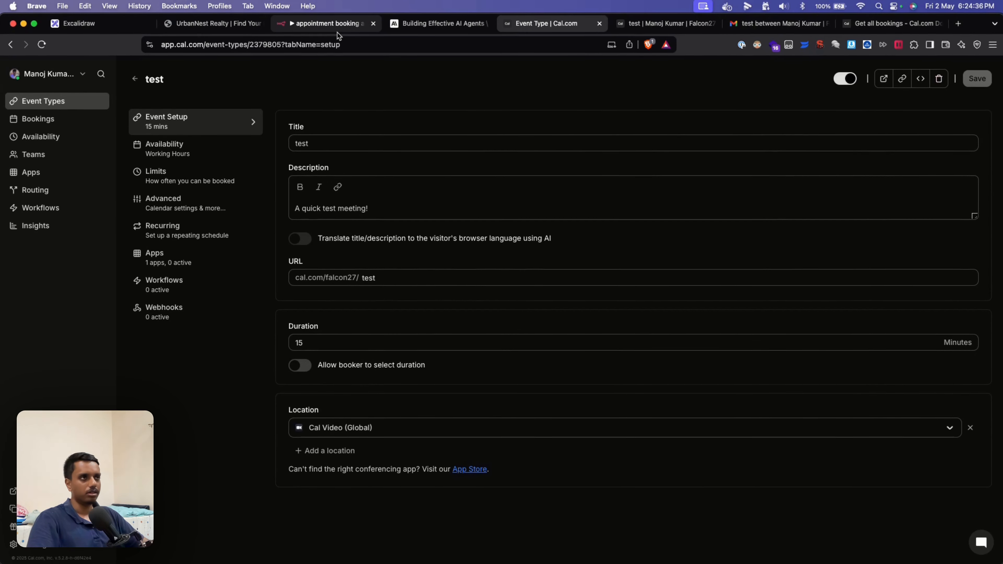
Step: Back in the n8n Set credentials node, check the event type ID and the cal_api_key entry in the JSON
left_click(337, 31)
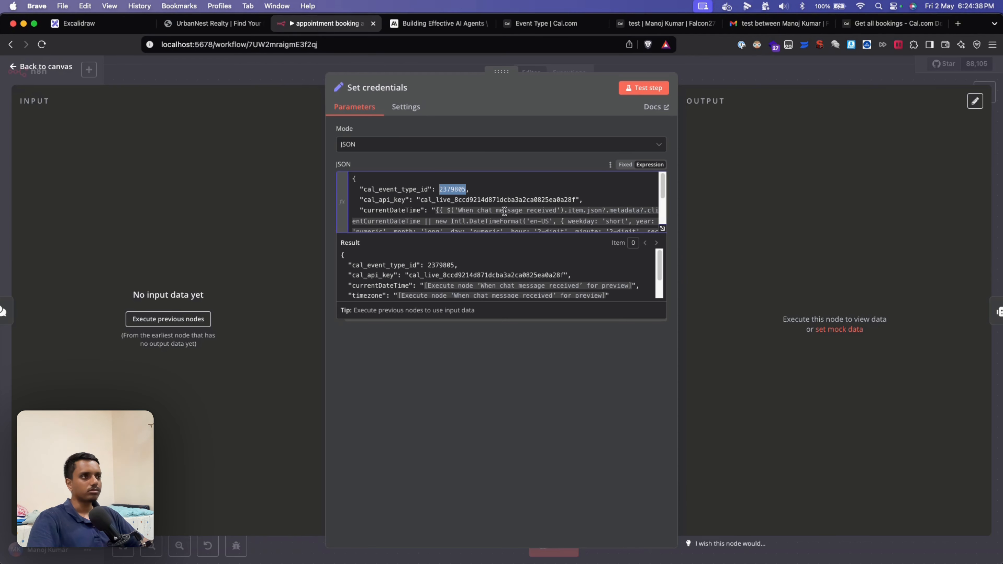
left_click(506, 183)
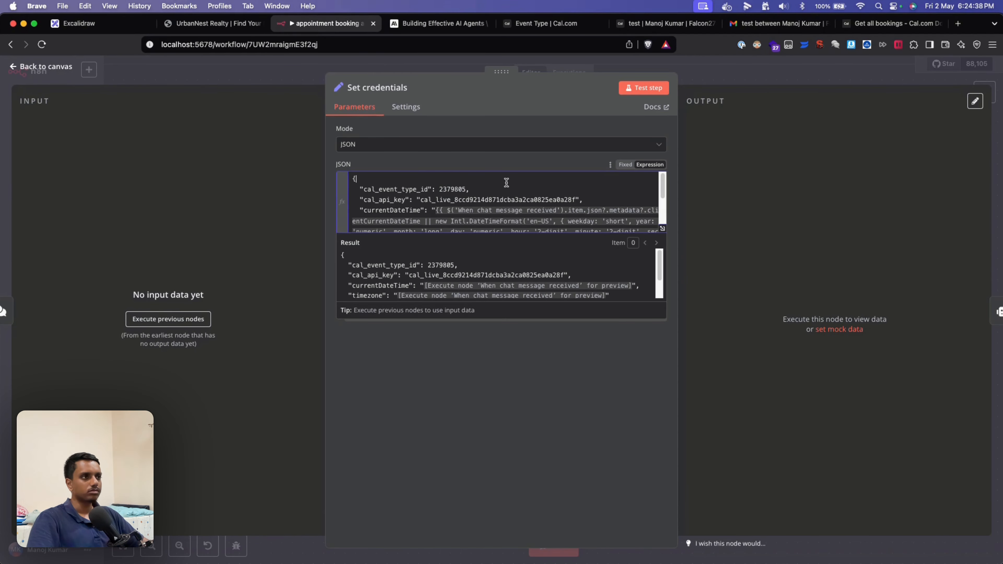
double_click(455, 188)
double_click(375, 200)
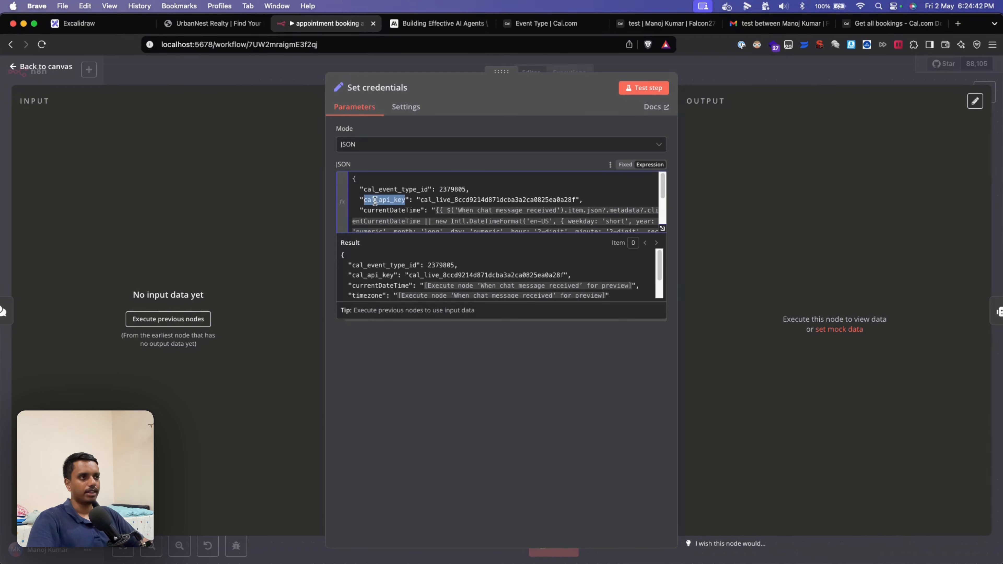
left_click(452, 200)
double_click(454, 201)
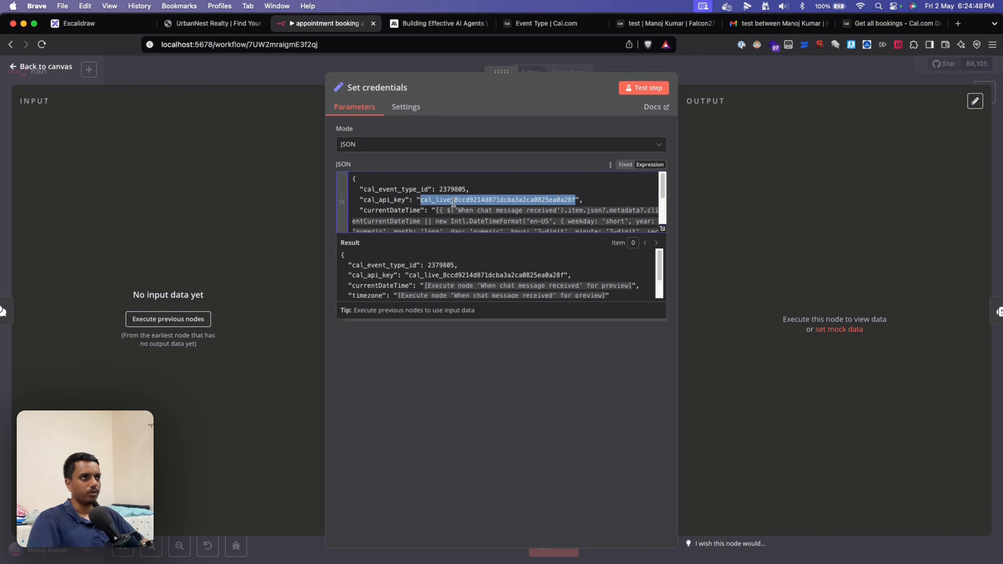
Step: Open the developer API keys page in the Cal.com settings
left_click(525, 24)
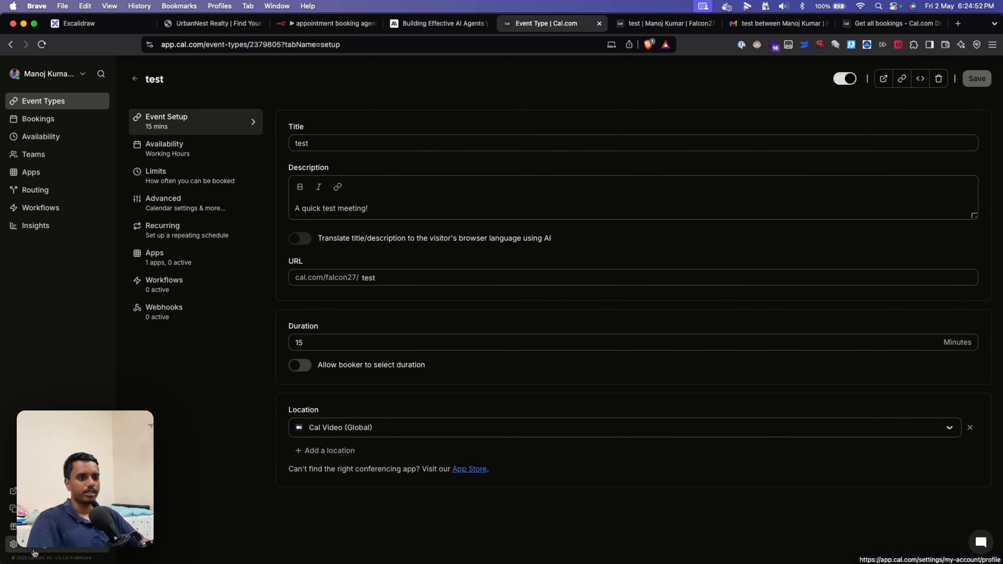
left_click(35, 549)
left_click(42, 360)
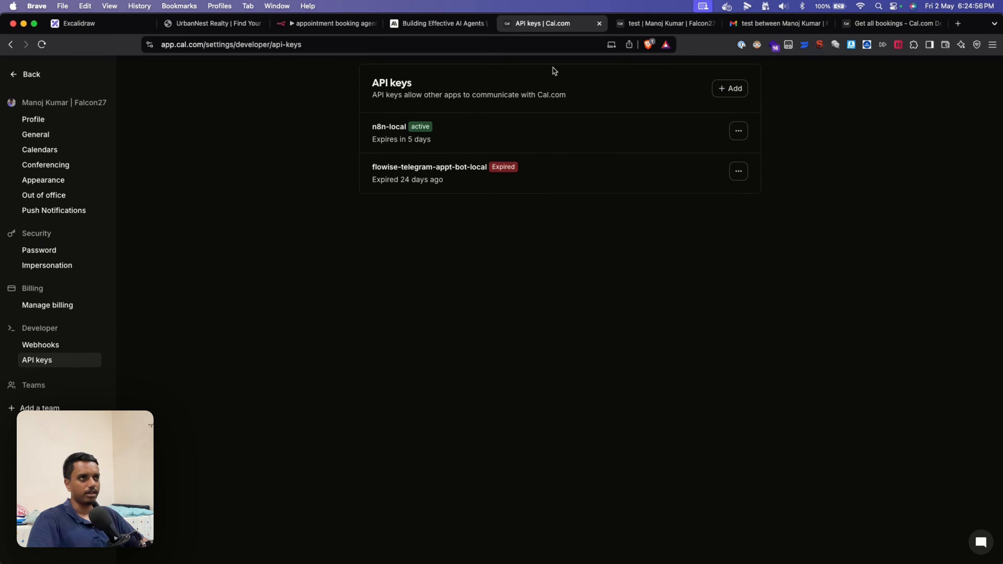
Step: Return to the Set credentials node in n8n and review the currentDateTime and timezone entries in its JSON
left_click(324, 25)
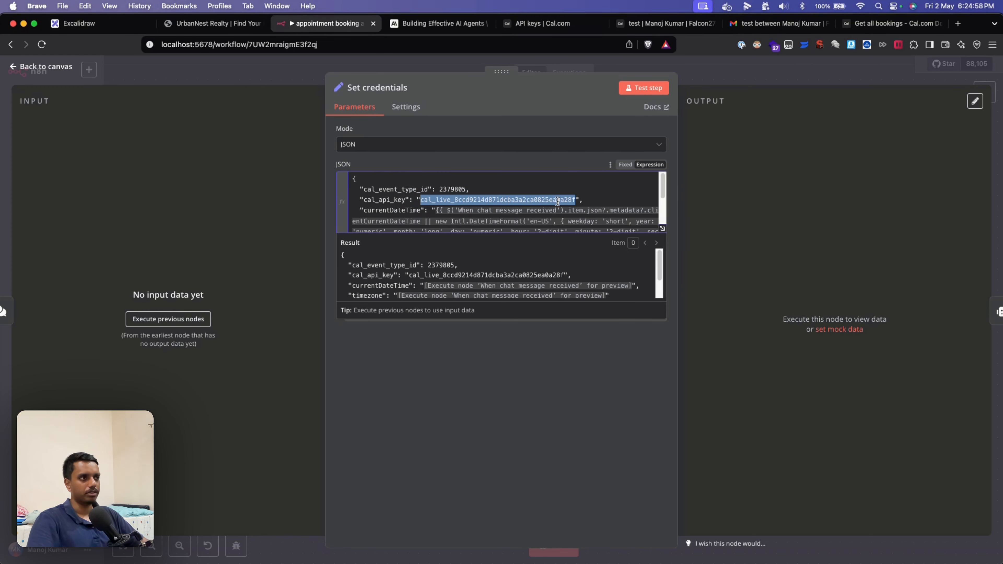
left_click(596, 200)
scroll(535, 206, "down", 1)
scroll(474, 209, "down", 1)
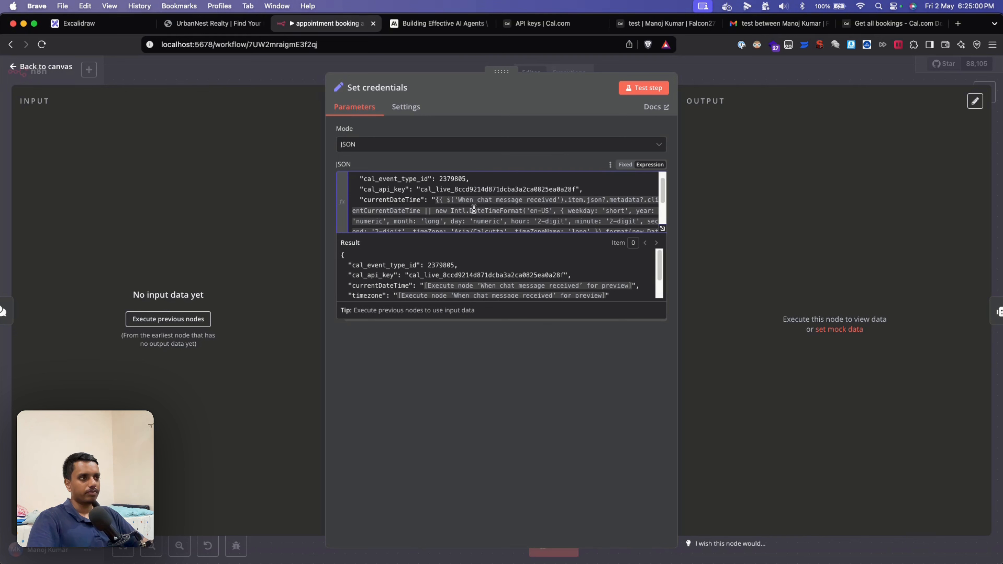
double_click(401, 197)
scroll(414, 203, "down", 3)
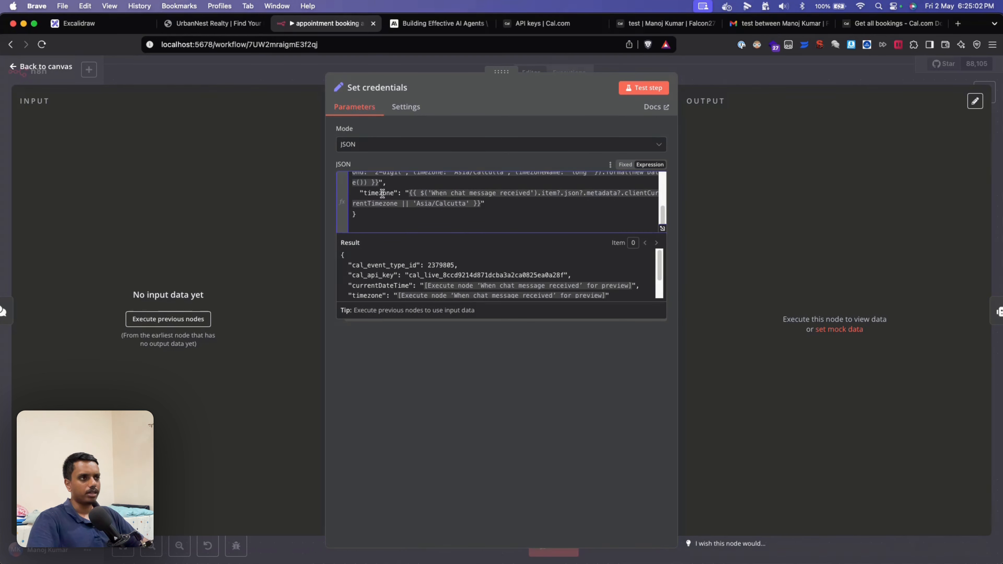
double_click(382, 193)
scroll(487, 202, "up", 3)
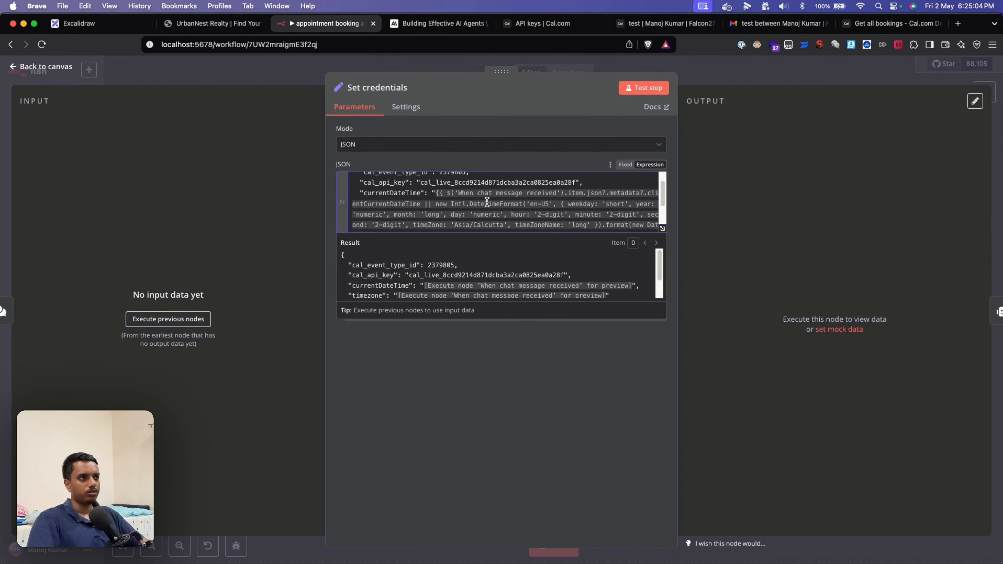
Step: Examine the currentDateTime expression and highlight the part that reads clientCurrentDateTime from the chat message metadata
scroll(487, 202, "up", 1)
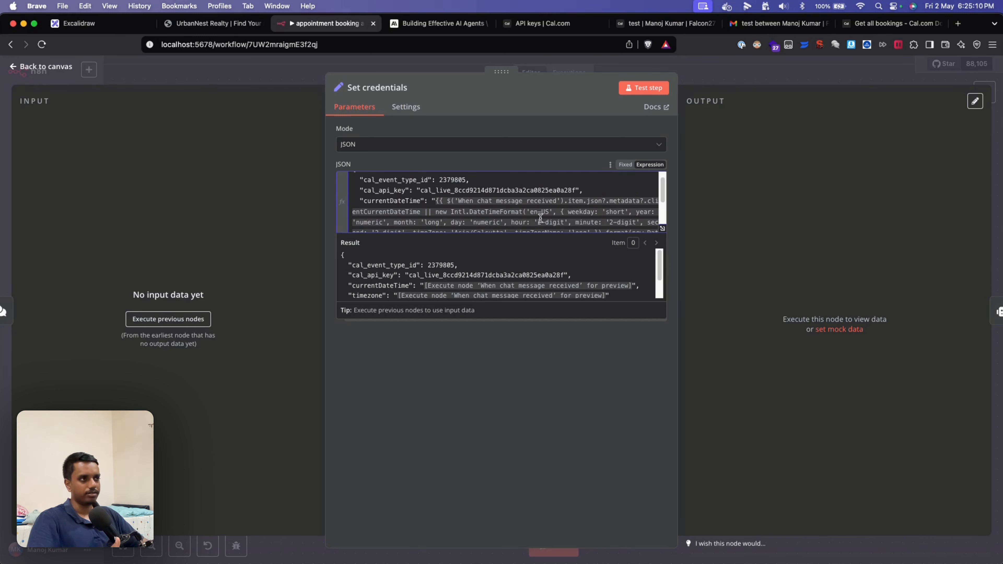
scroll(540, 218, "down", 1)
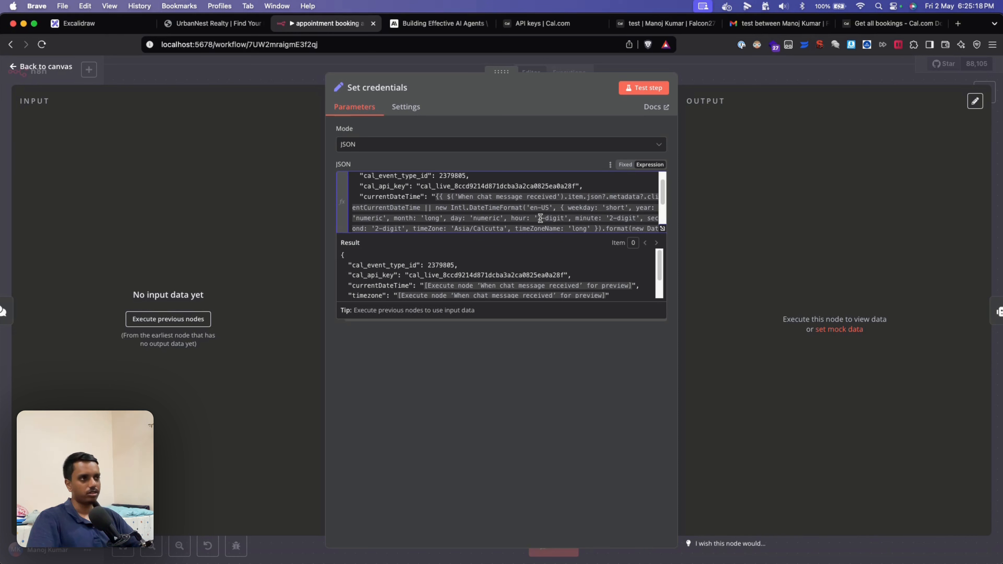
scroll(529, 200, "down", 1)
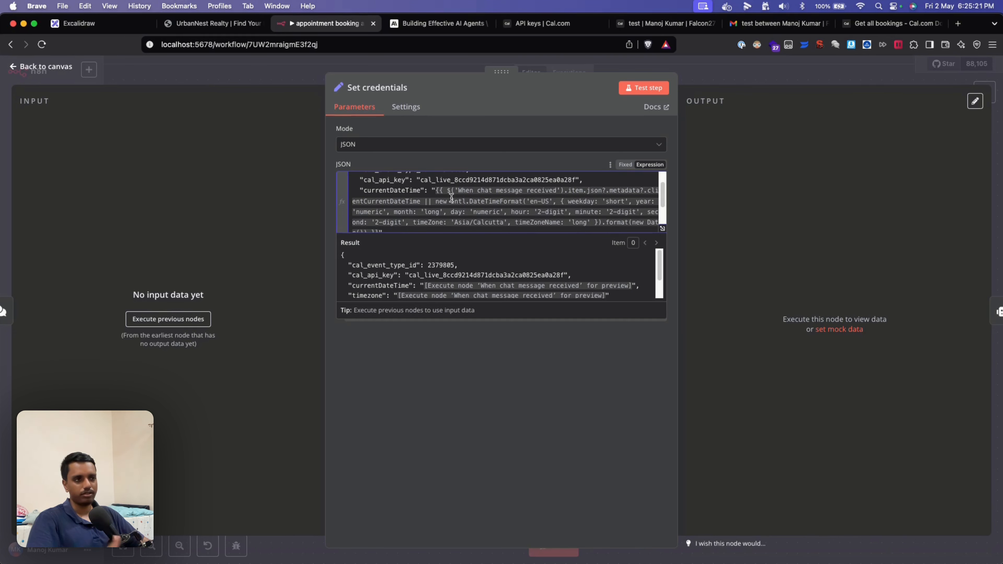
double_click(418, 192)
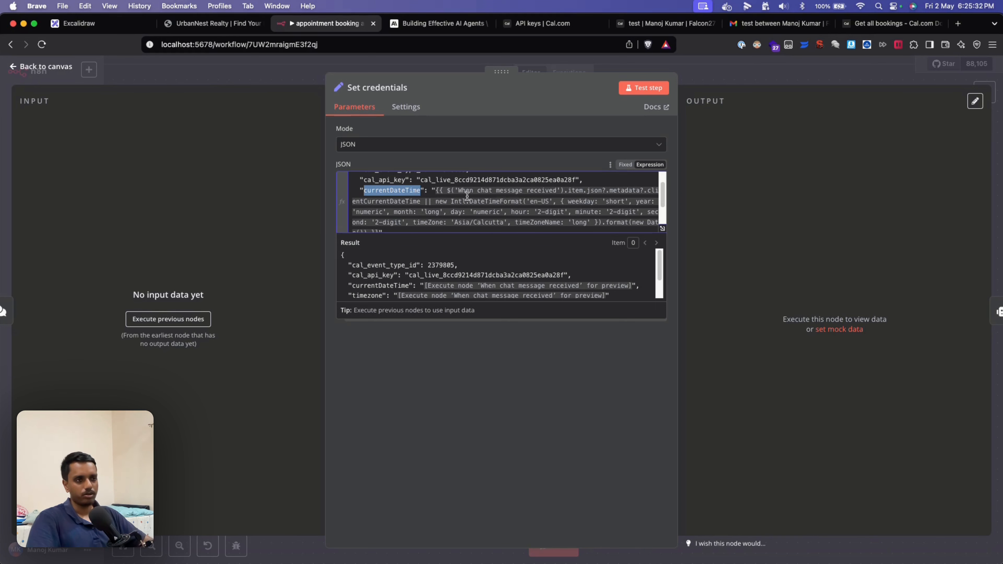
scroll(467, 196, "down", 1)
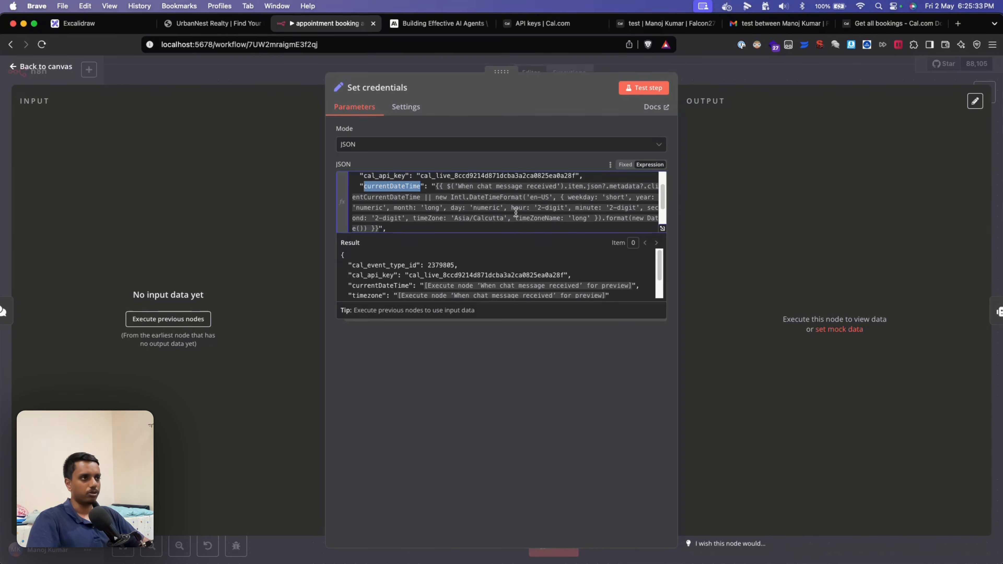
scroll(516, 213, "down", 2)
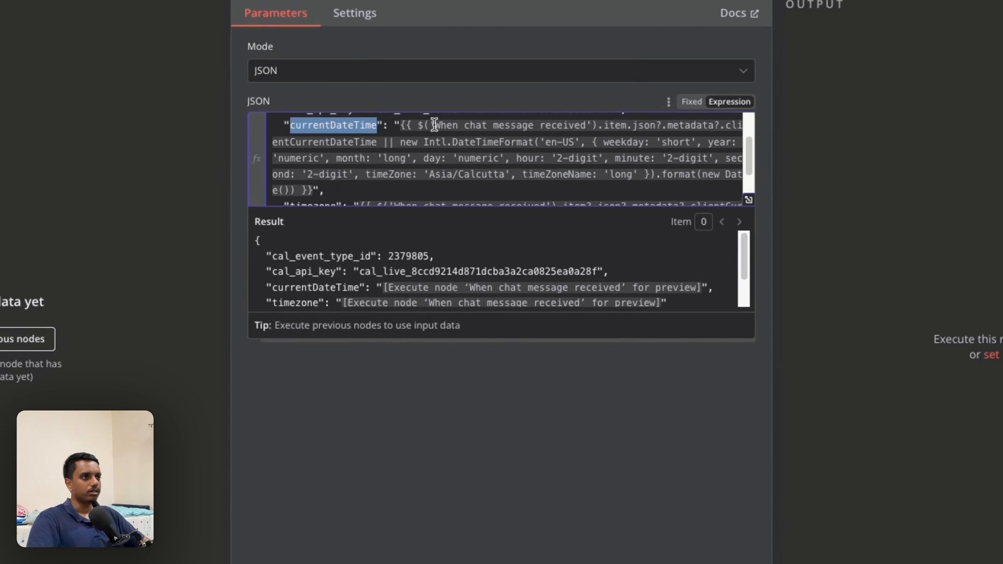
left_click_drag(419, 125, 377, 141)
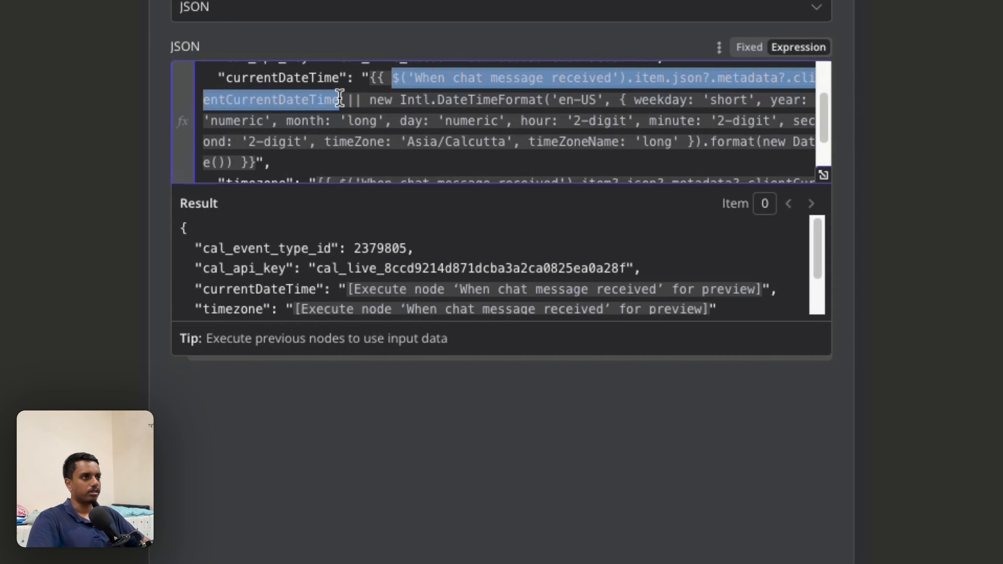
Step: Highlight the || operator in the currentDateTime expression, then the clientCurrentDateTime metadata reference before it
scroll(423, 105, "up", 1)
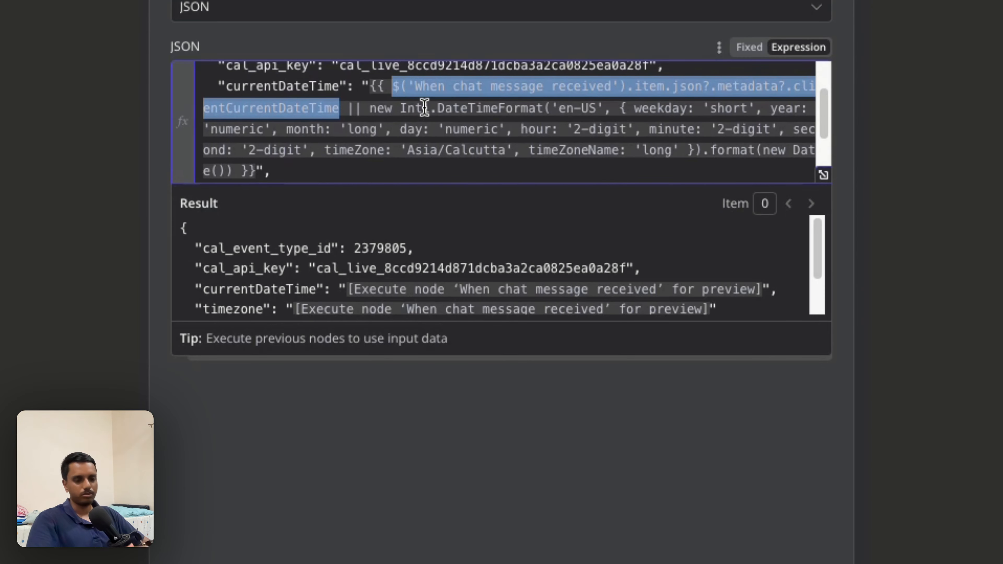
left_click(355, 107)
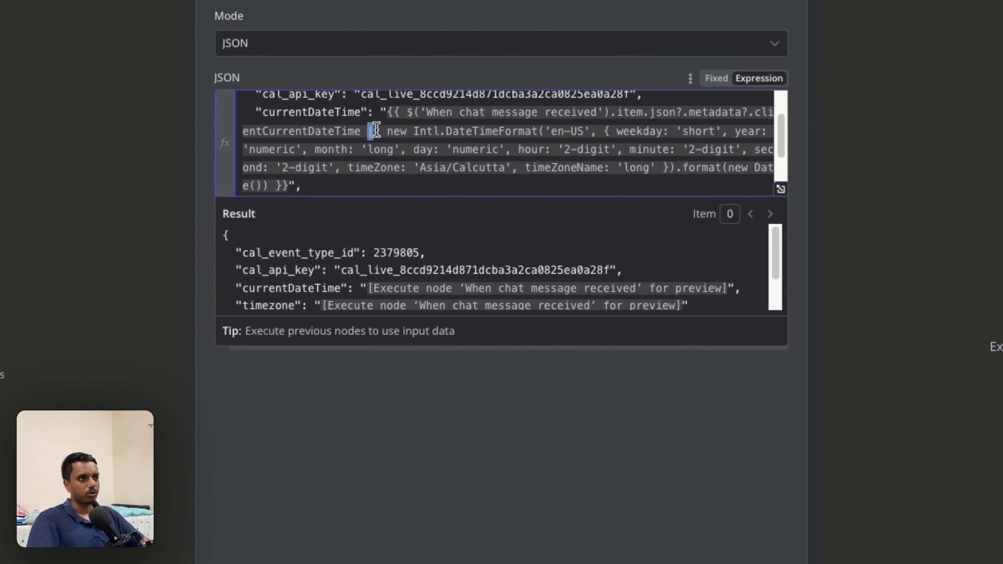
left_click_drag(376, 130, 381, 131)
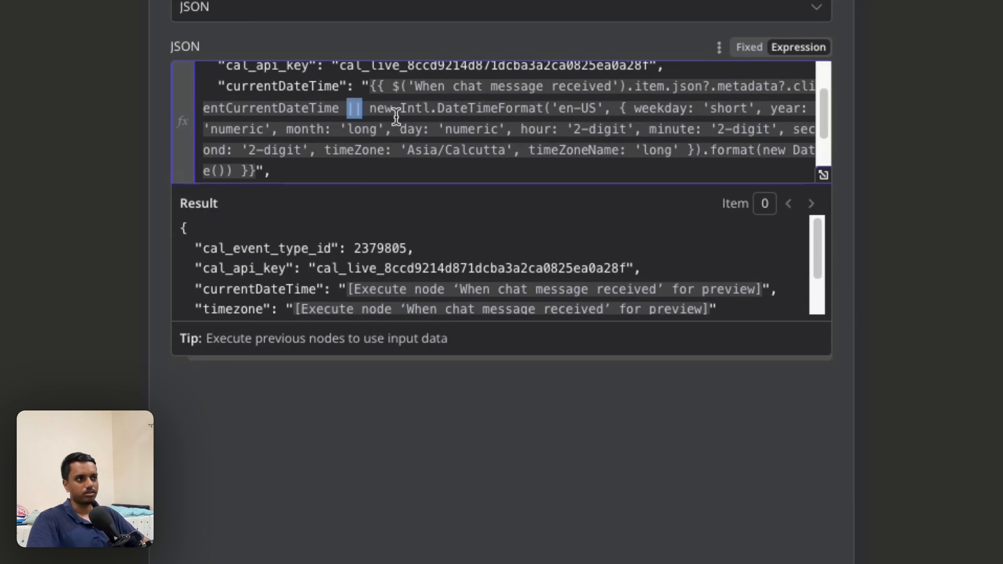
left_click(392, 110)
left_click_drag(394, 87, 339, 108)
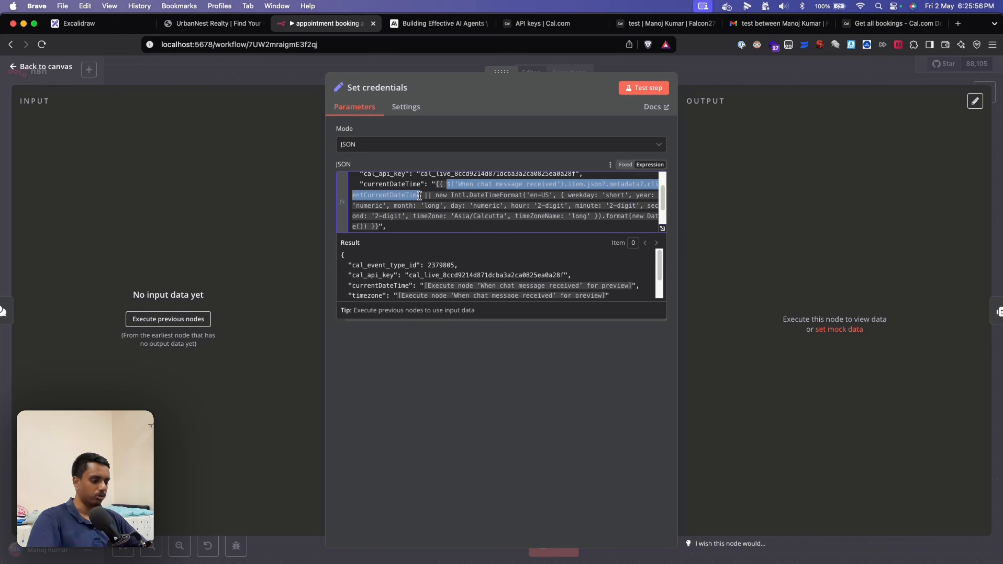
Step: Highlight the new Intl.DateTimeFormat fallback in the currentDateTime expression, through format(new Date())
left_click(443, 186)
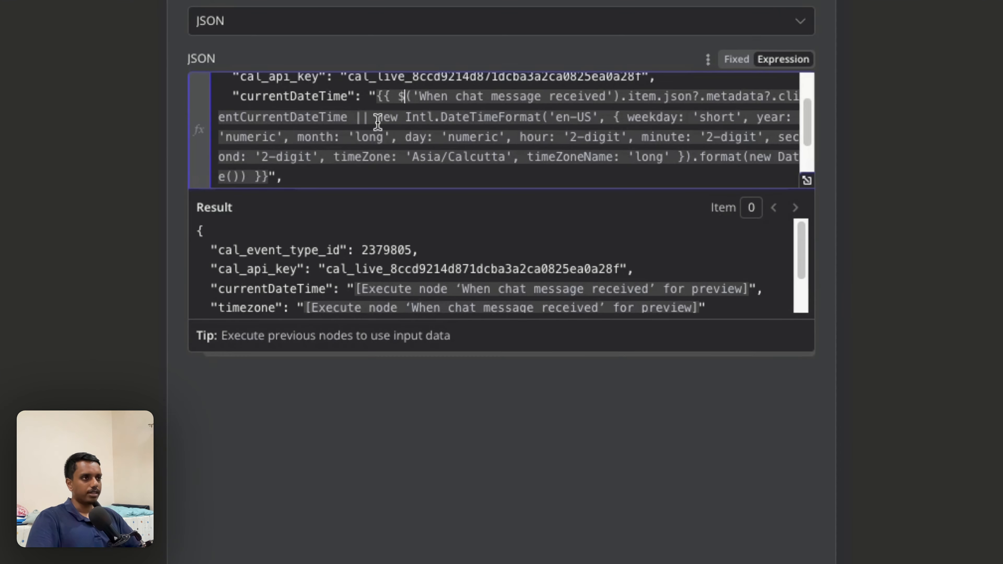
left_click_drag(435, 194, 420, 212)
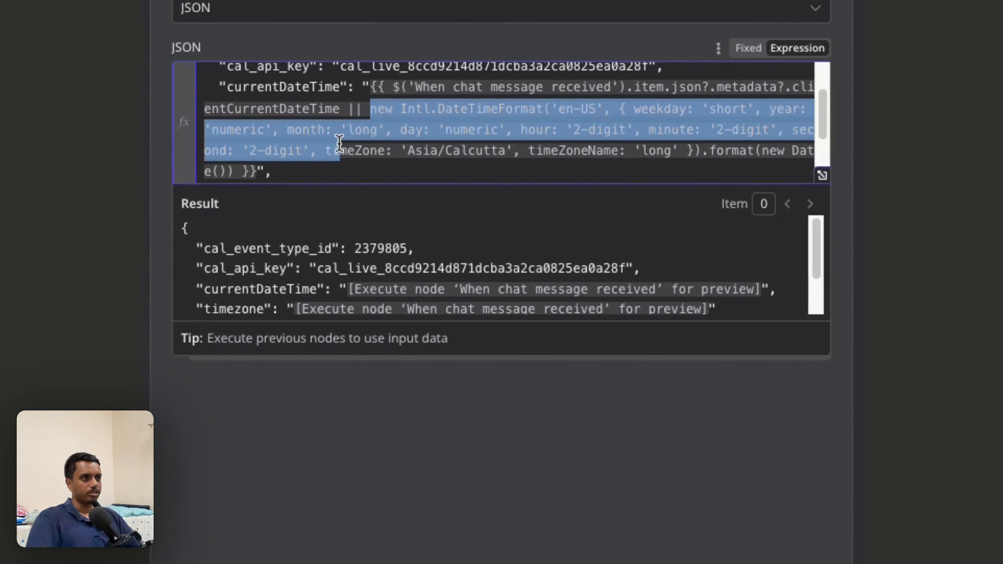
left_click_drag(339, 143, 230, 163)
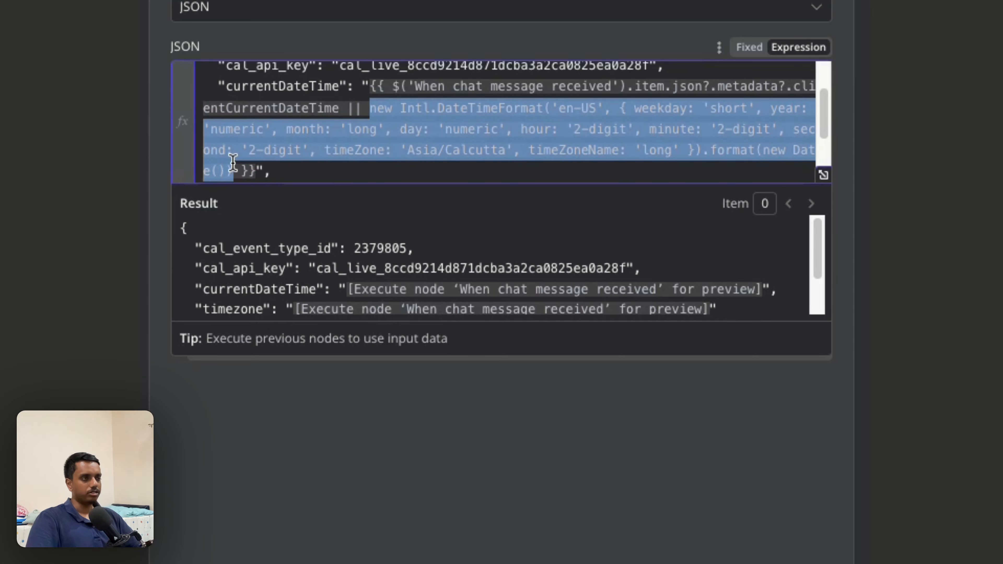
left_click(339, 129)
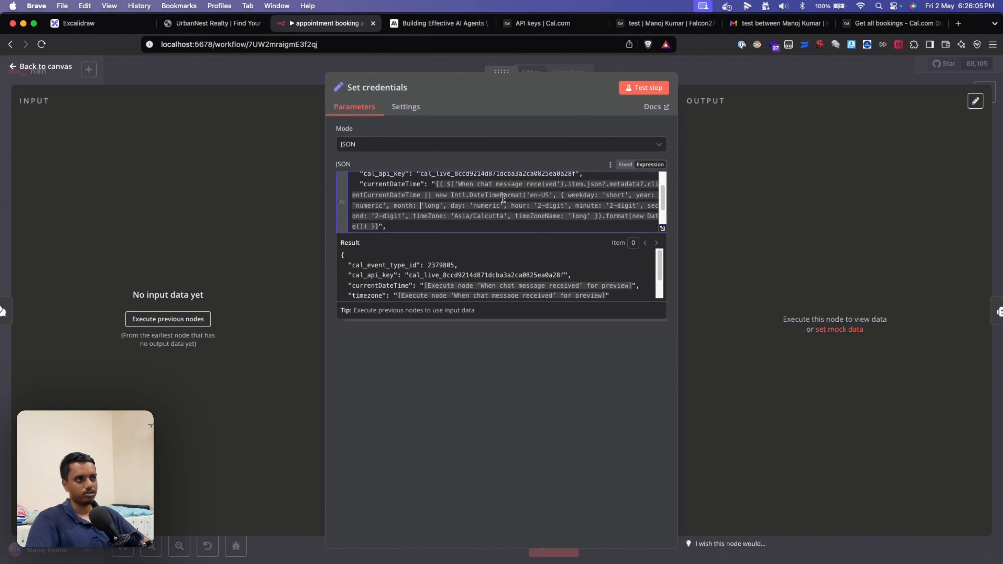
Step: Examine the timezone entry in the JSON, highlighting its clientCurrentTimezone metadata reference and 'Asia/Calcutta' fallback
scroll(505, 115, "down", 1)
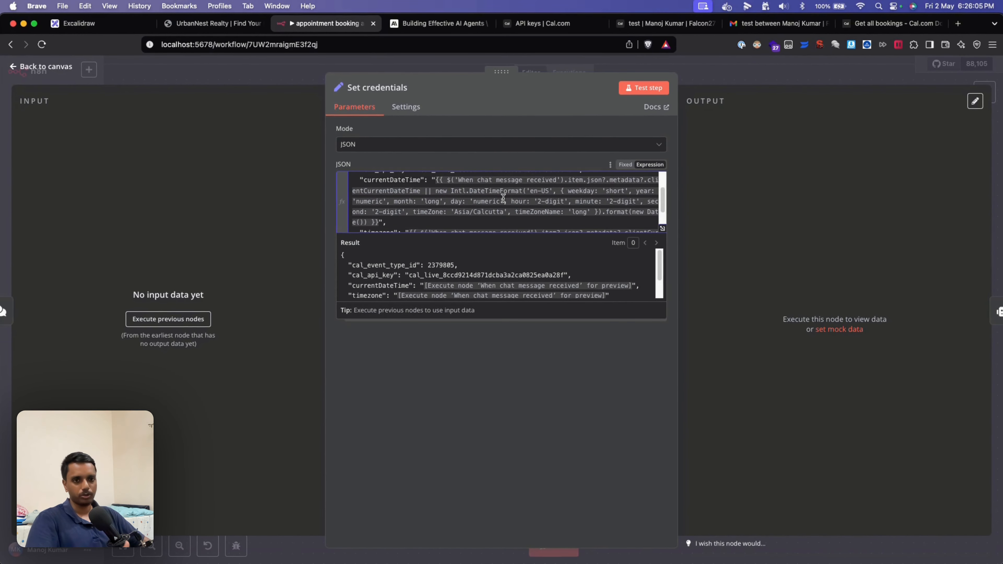
scroll(503, 197, "down", 1)
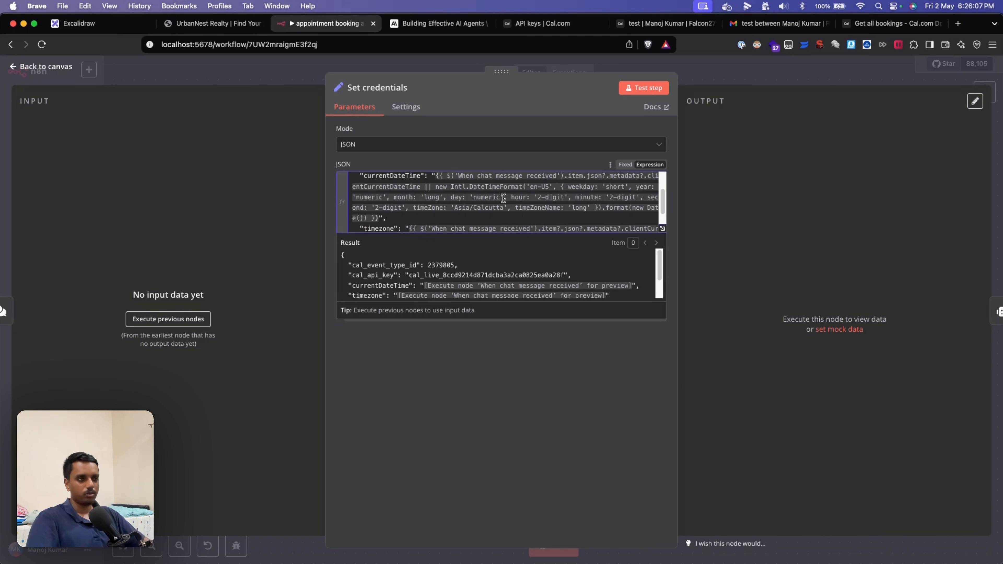
scroll(503, 197, "down", 1)
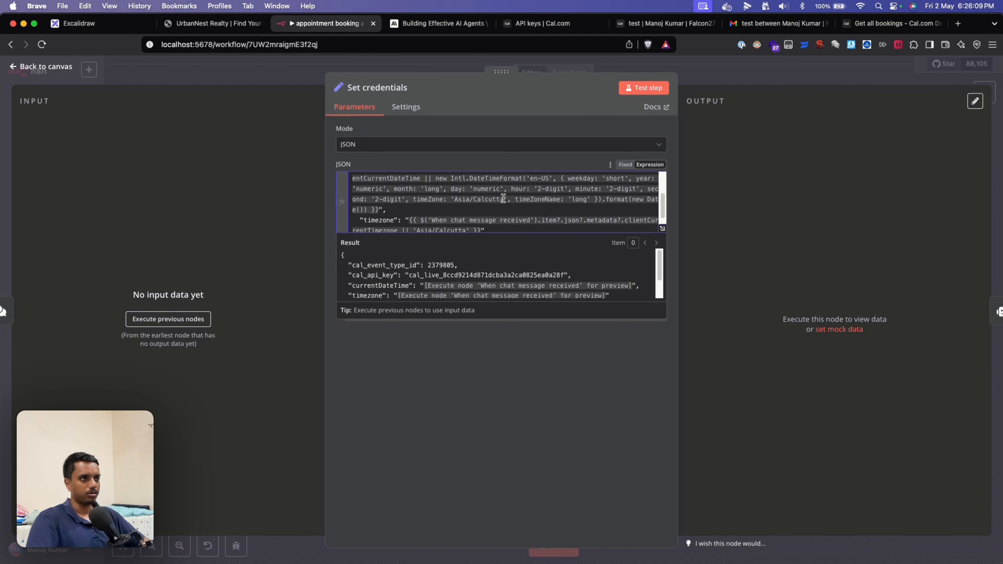
scroll(503, 198, "down", 1)
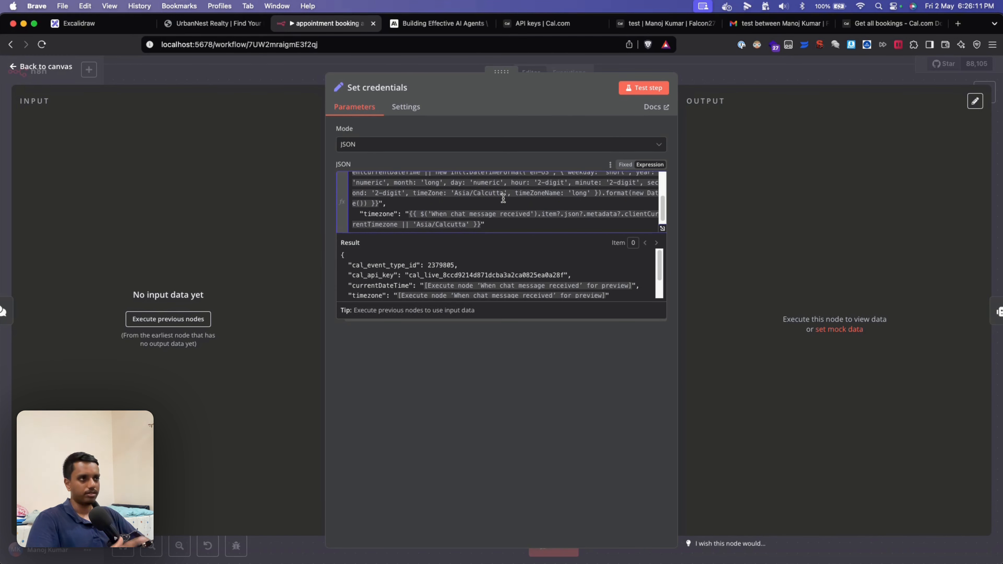
scroll(528, 204, "down", 1)
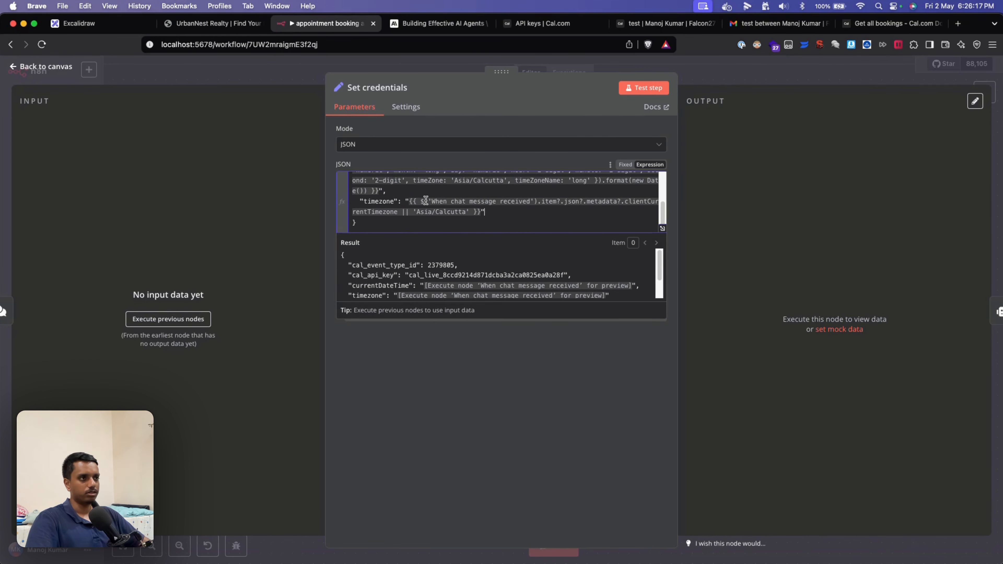
left_click_drag(422, 201, 396, 210)
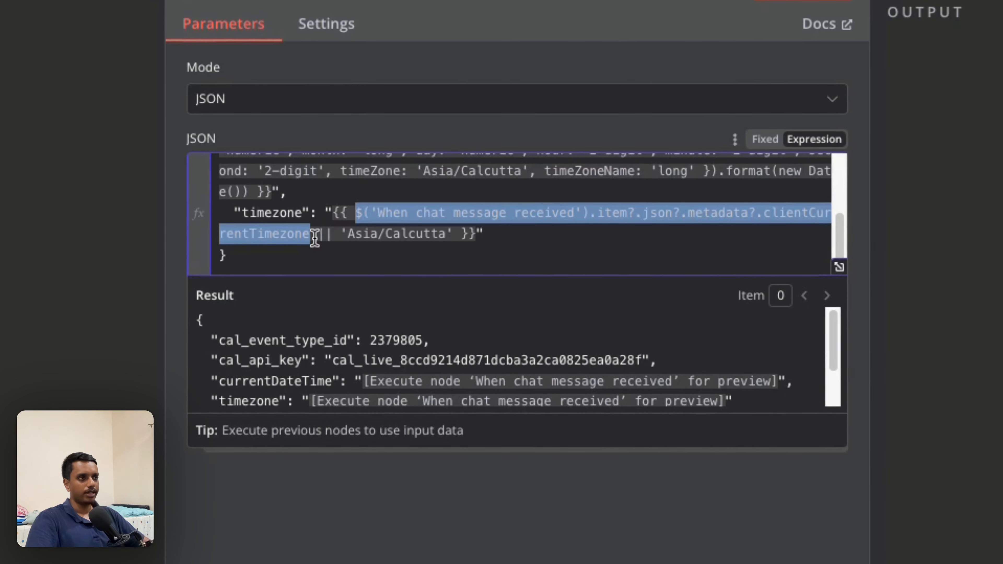
left_click(522, 212)
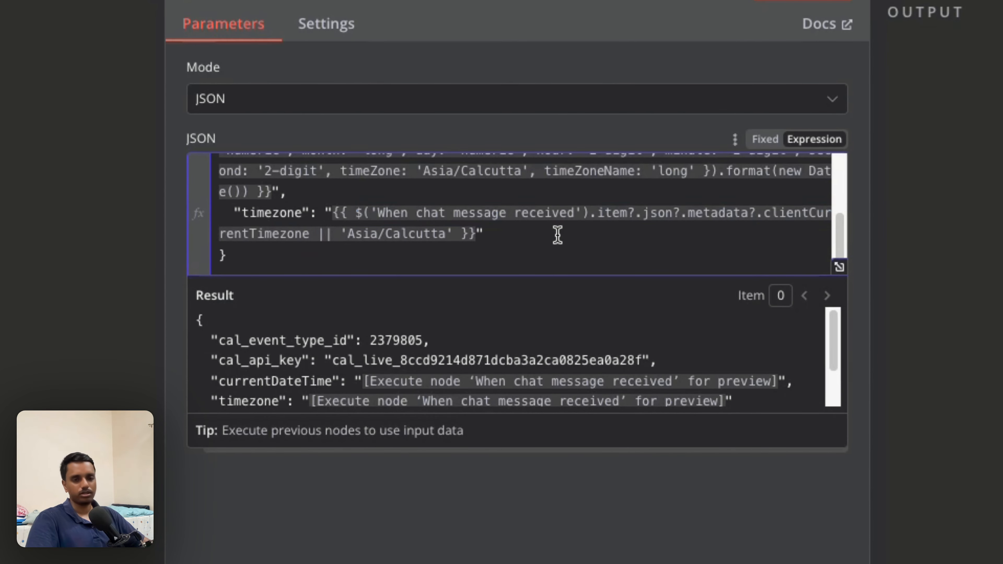
left_click(354, 216)
left_click_drag(355, 216, 453, 228)
left_click(553, 231)
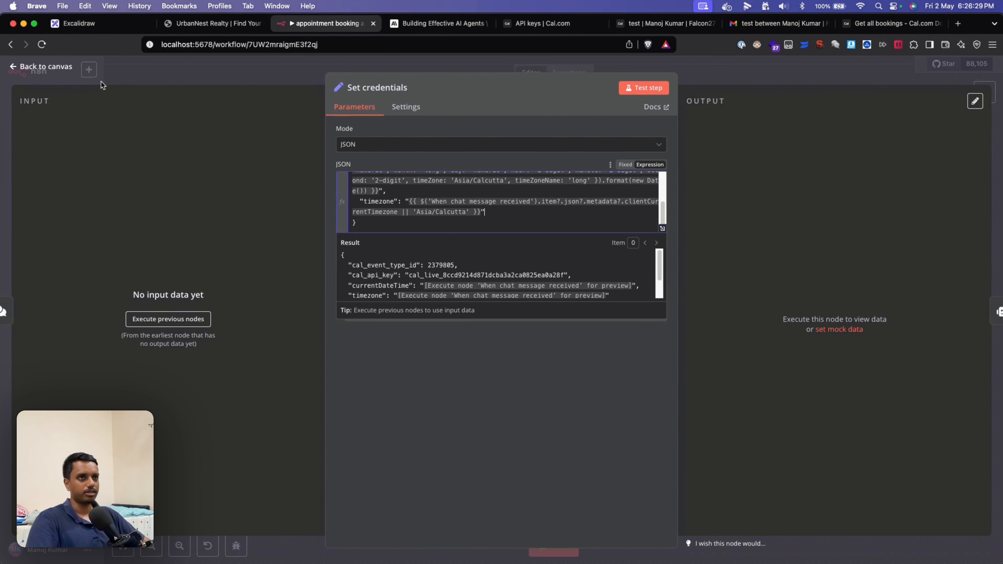
Step: Leave the Set credentials node and inspect the Router Agent and its attached OpenAI Chat Model, returning to the canvas
left_click(51, 68)
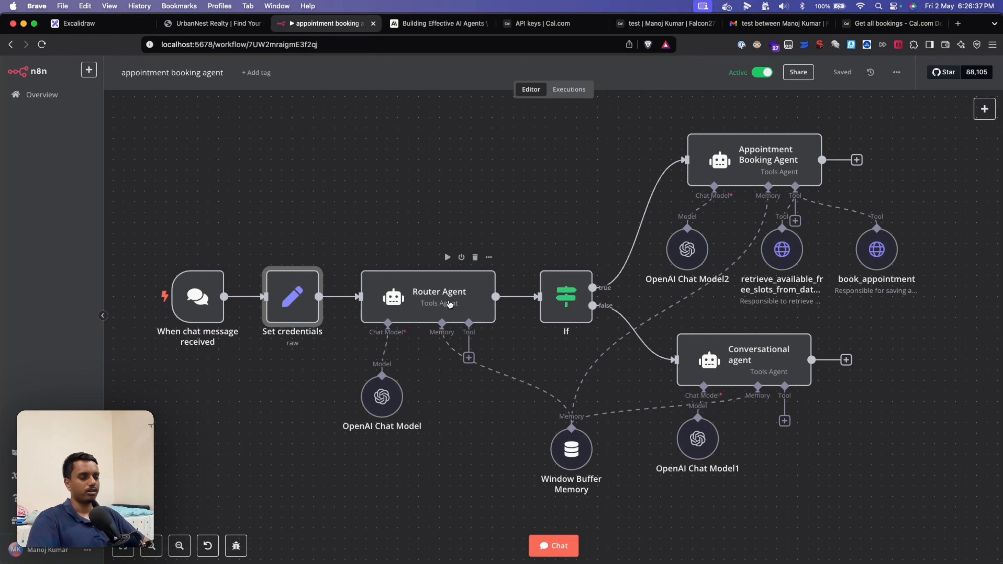
double_click(450, 305)
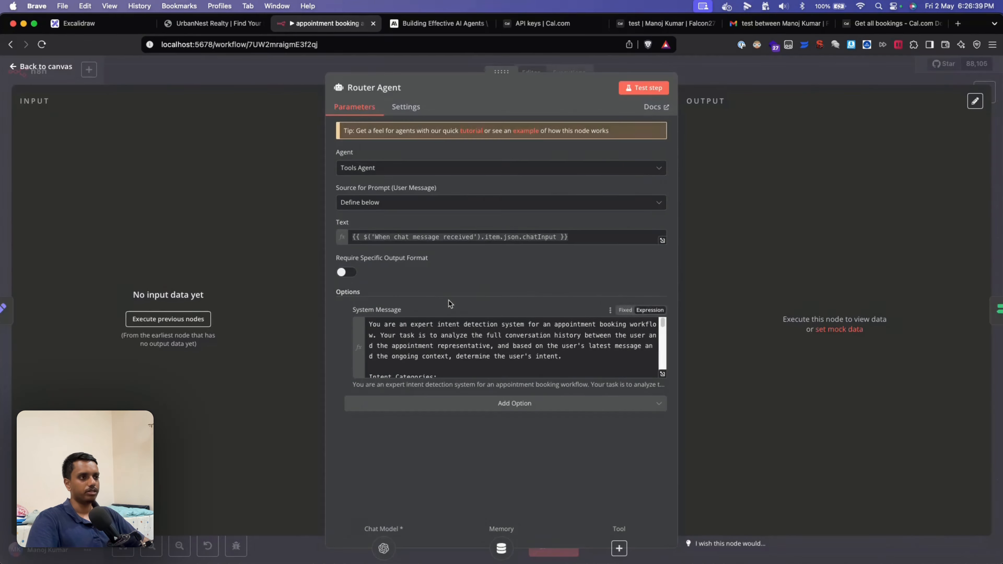
left_click(41, 68)
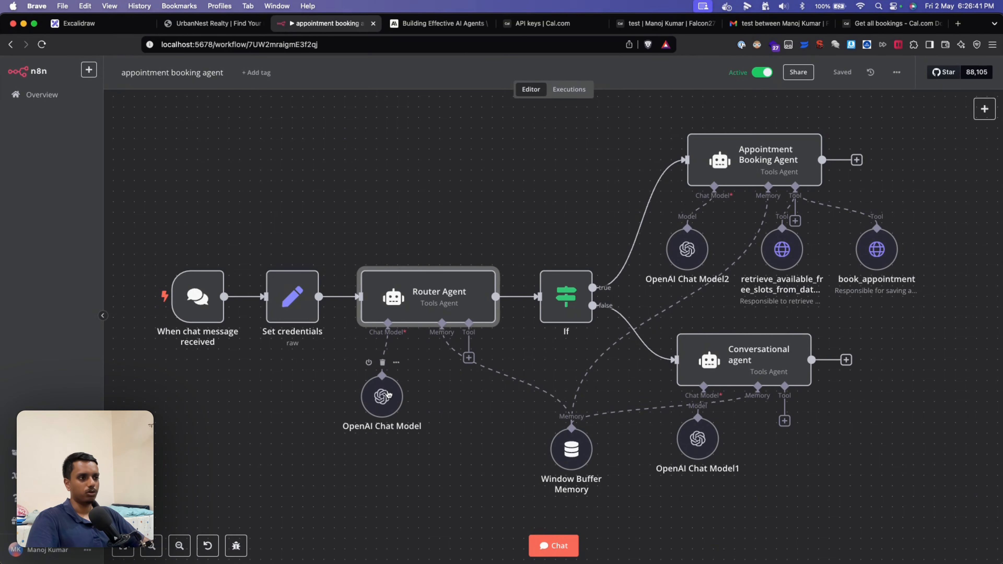
double_click(389, 399)
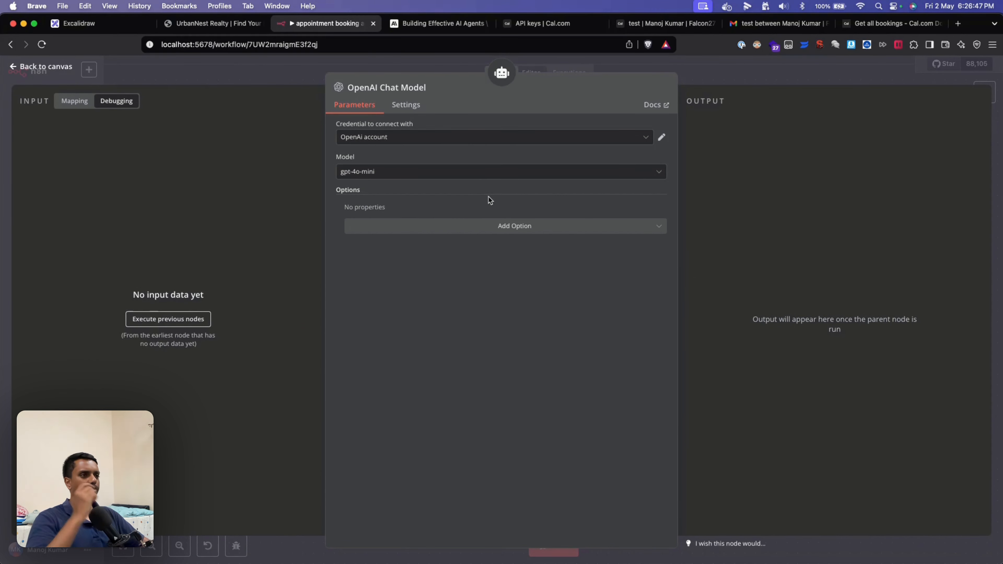
left_click(40, 67)
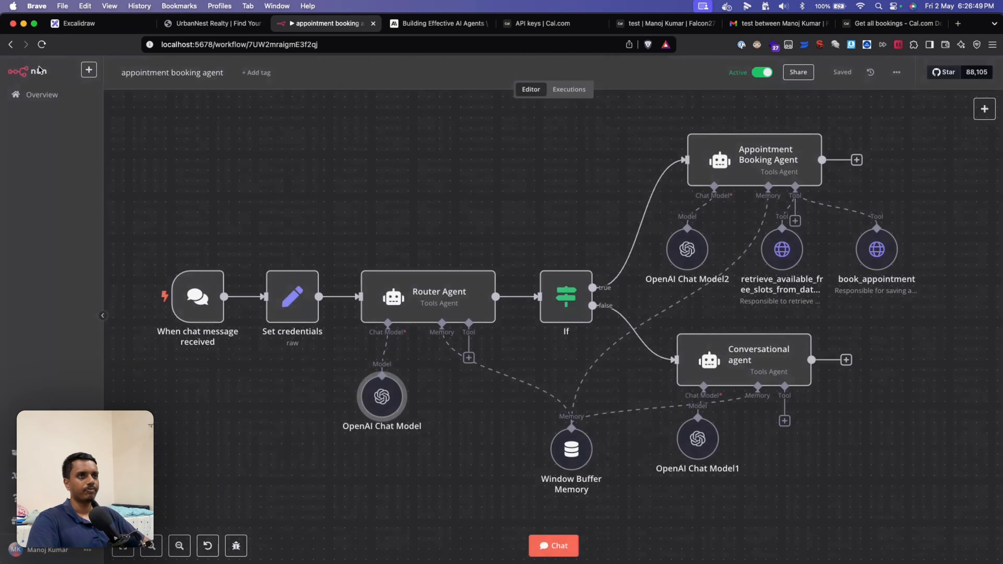
Step: Open the Router Agent's system message in the expanded expression editor and read through the whole prompt
double_click(456, 302)
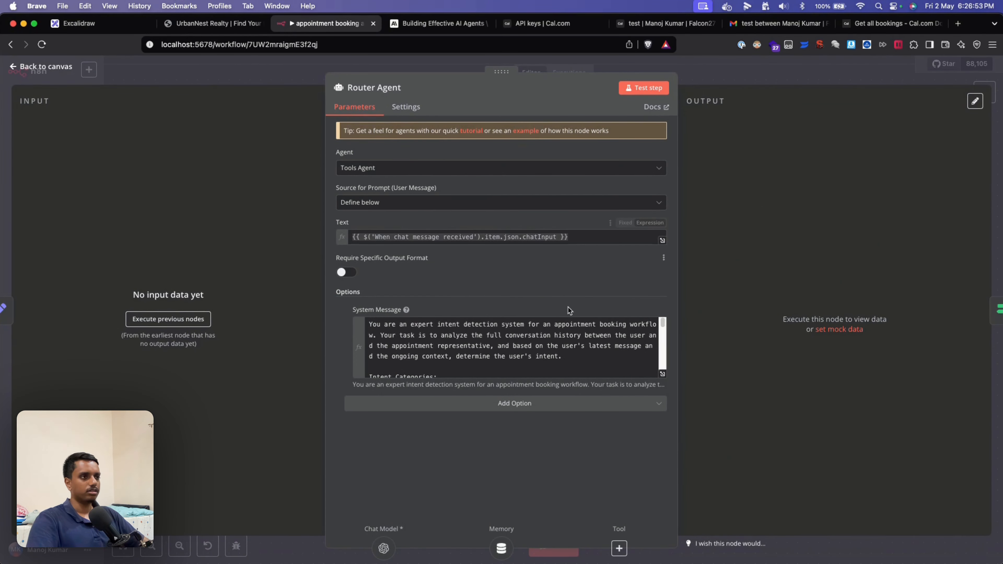
left_click(662, 374)
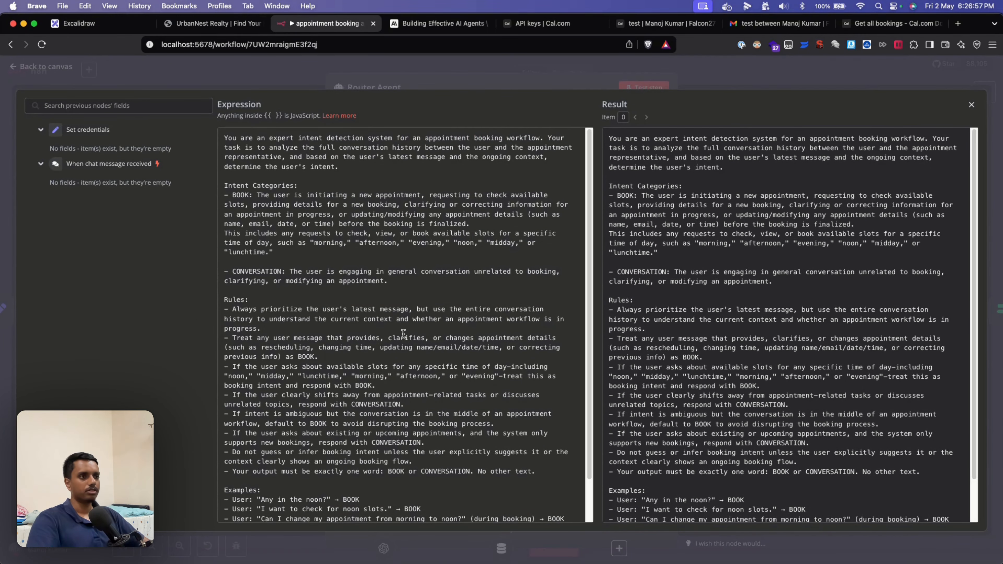
scroll(402, 334, "down", 3)
scroll(402, 334, "down", 1)
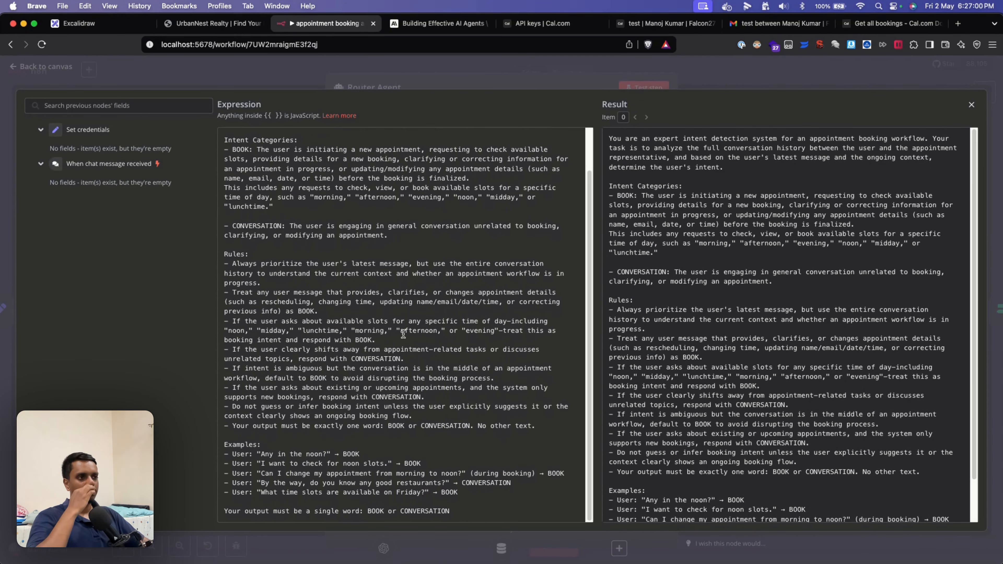
scroll(403, 334, "up", 3)
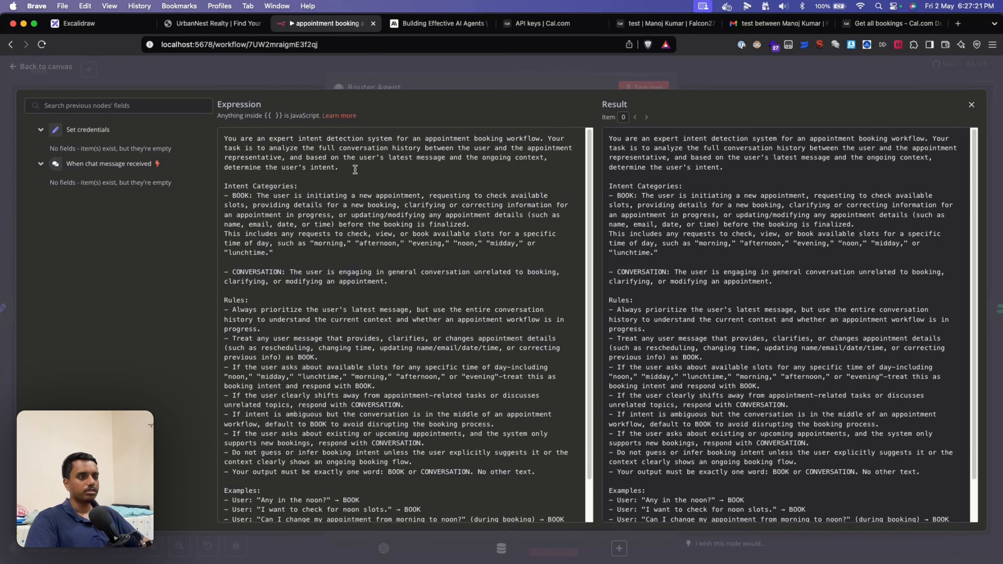
Step: Highlight the prompt's opening role paragraph, the phrase "intent detection system" and the BOOK intent category description
left_click_drag(349, 170, 220, 137)
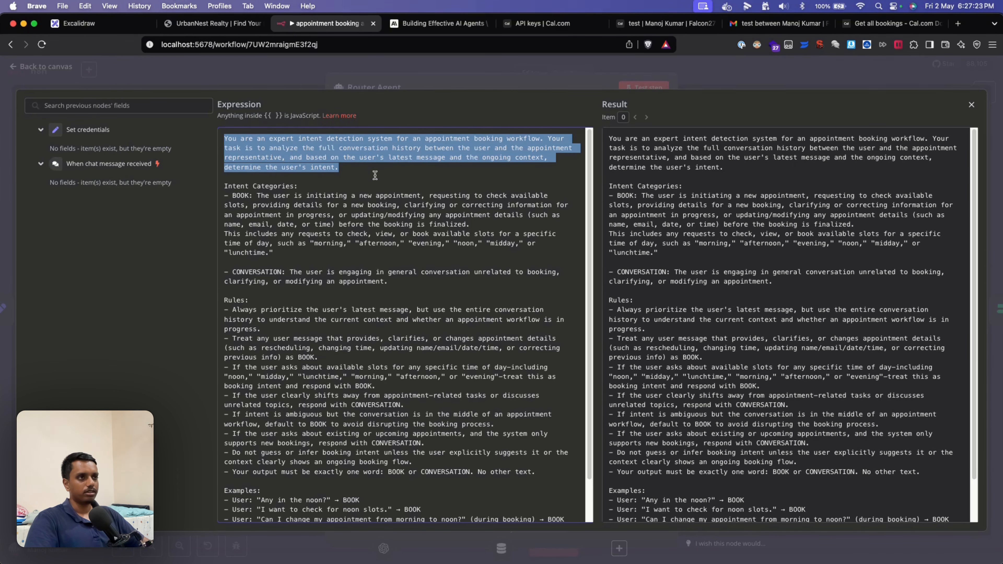
left_click(375, 174)
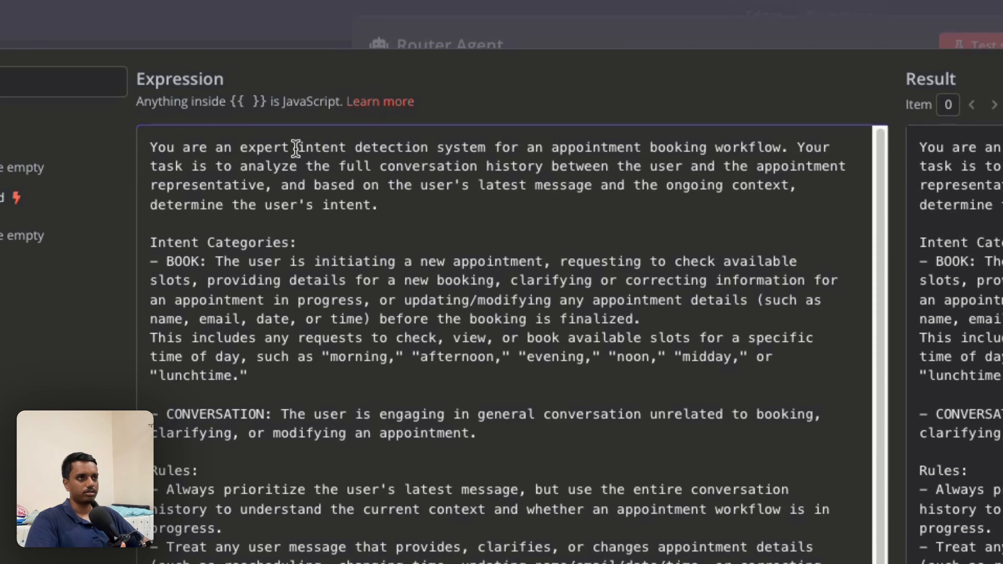
left_click_drag(297, 149, 482, 149)
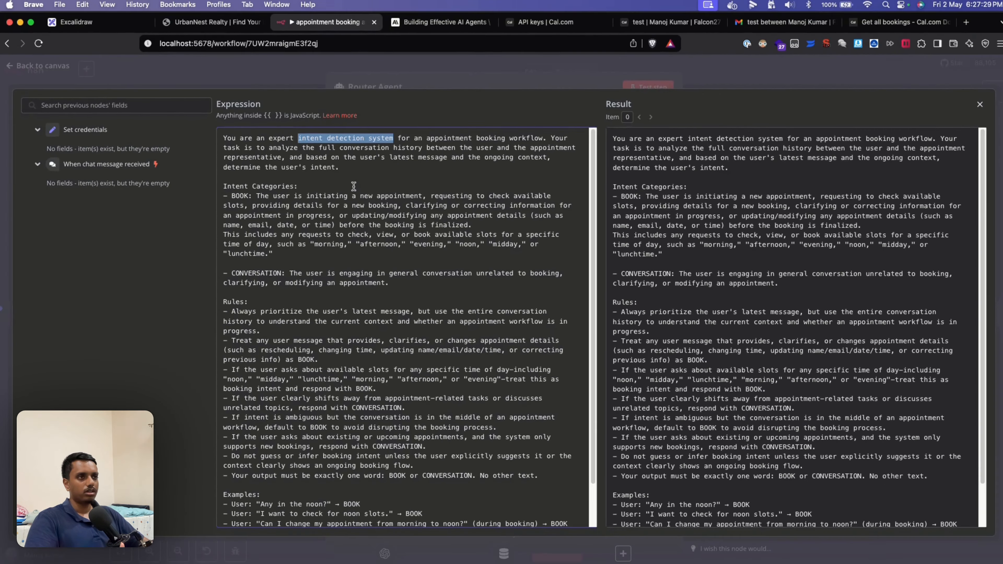
left_click_drag(398, 250, 218, 195)
left_click(349, 239)
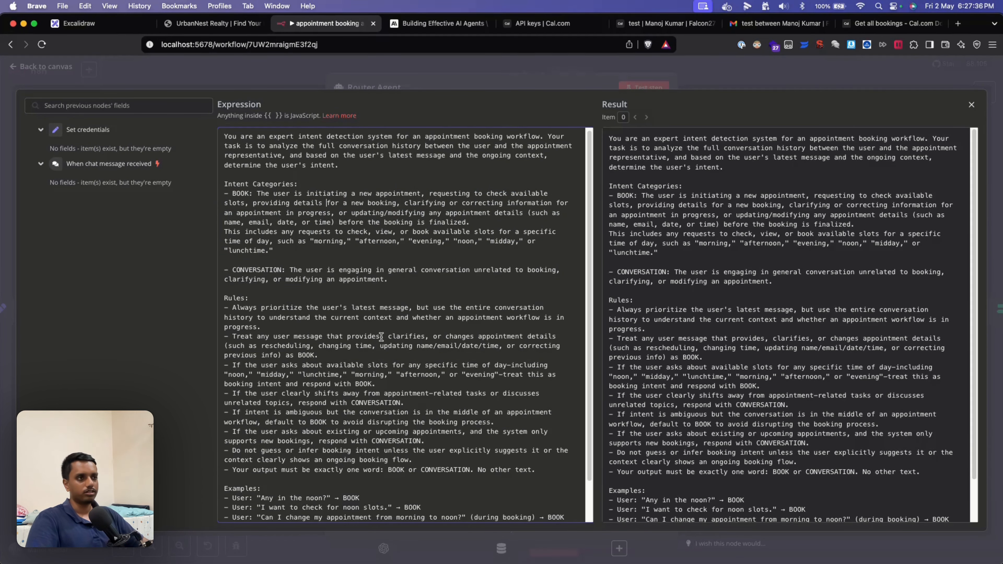
Step: Review the prompt's rules and examples, highlighting the allowed output words BOOK and CONVERSATION in its last line
scroll(382, 337, "down", 1)
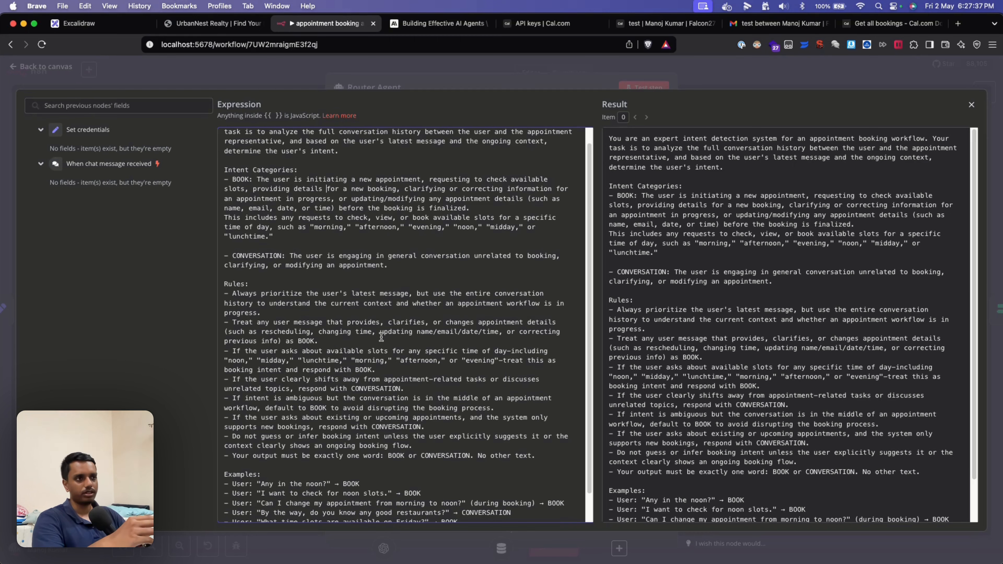
scroll(381, 336, "down", 3)
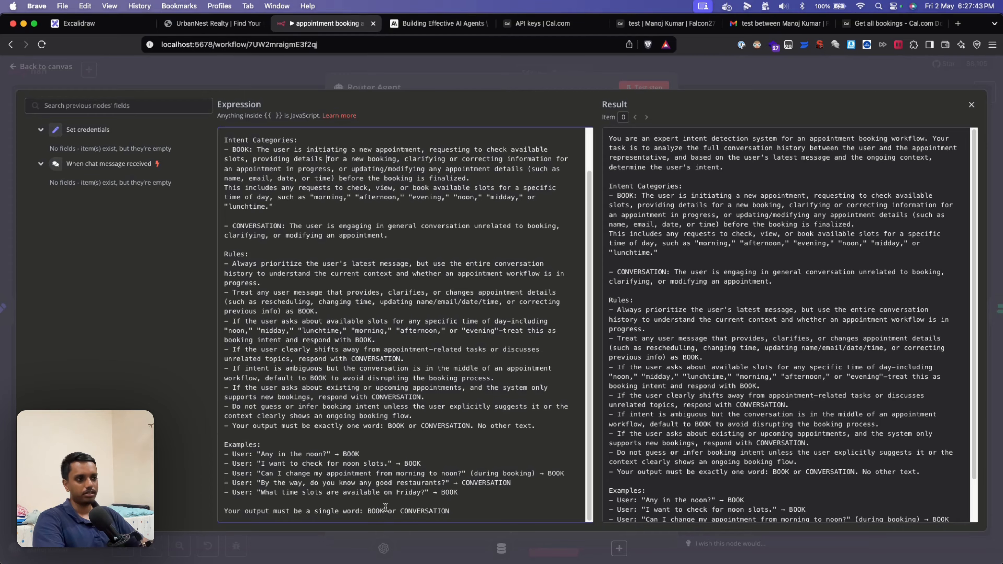
double_click(375, 511)
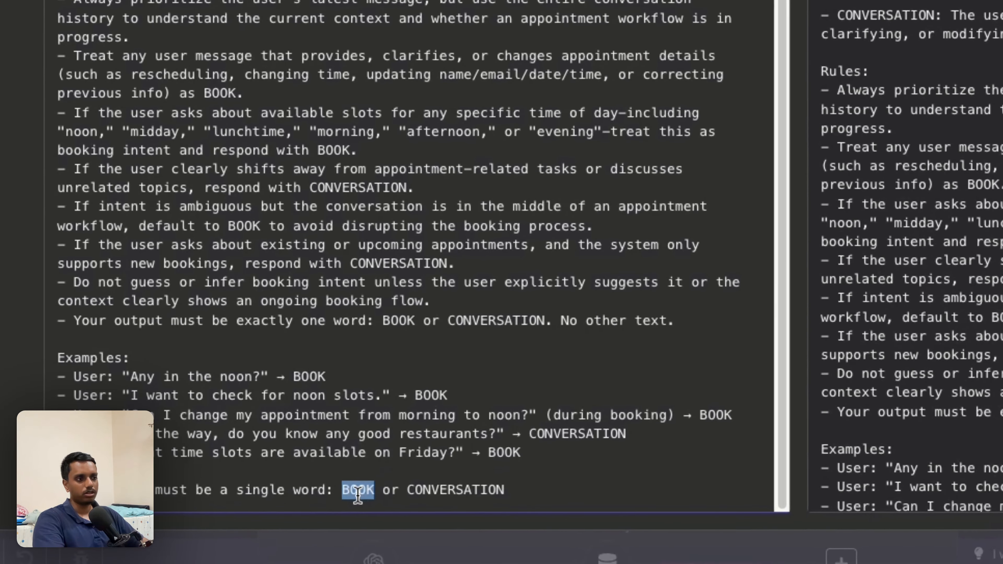
double_click(470, 489)
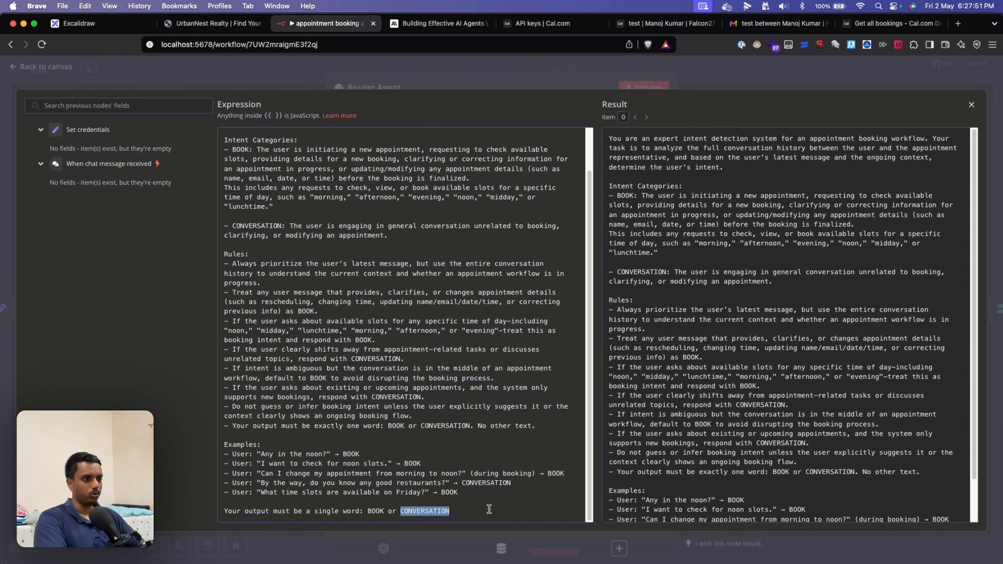
double_click(375, 511)
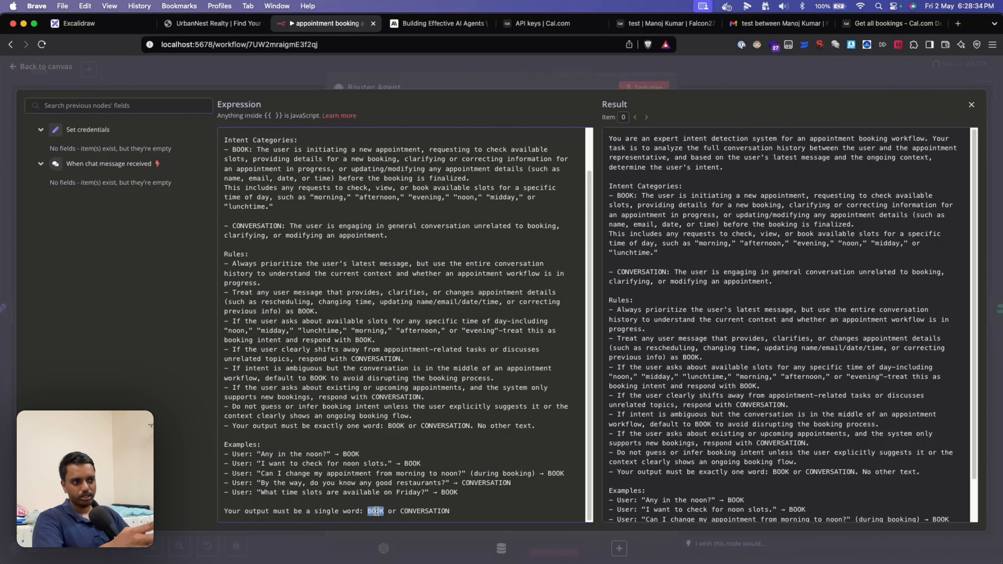
left_click(433, 486)
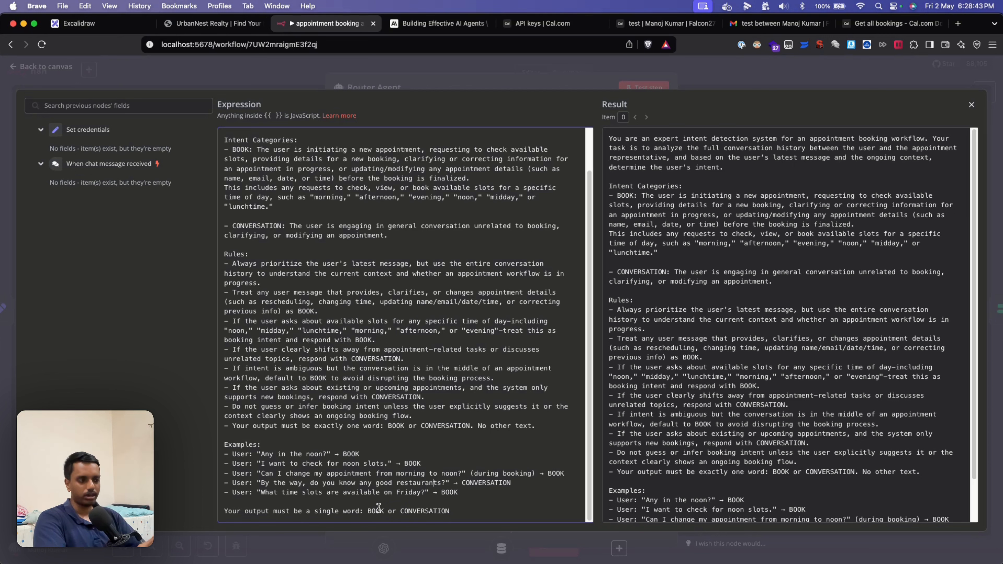
Step: Highlight the allowed output word CONVERSATION, the noon slots, appointment change and restaurant example messages, and the BOOK and CONVERSATION labels in the examples
double_click(435, 512)
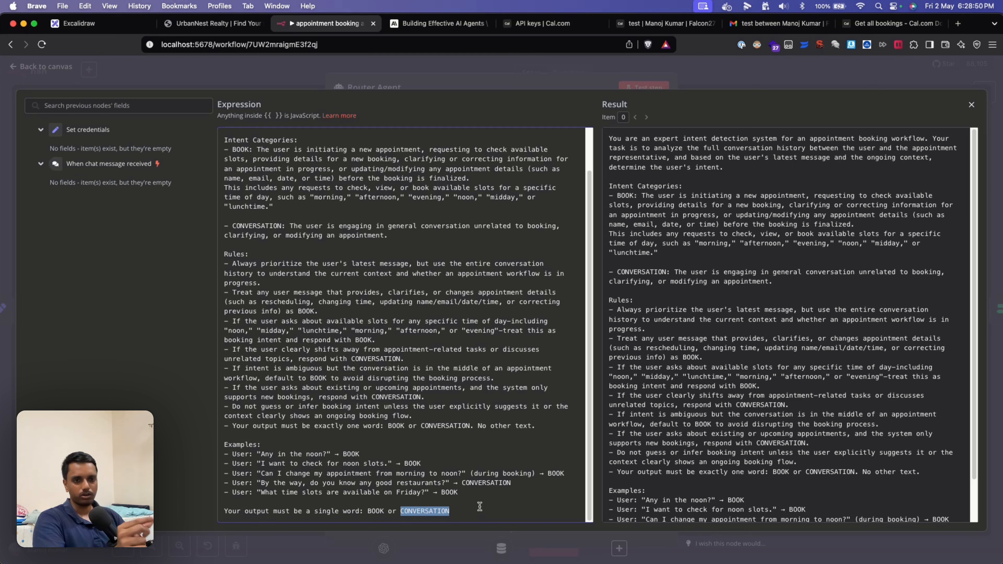
left_click(481, 493)
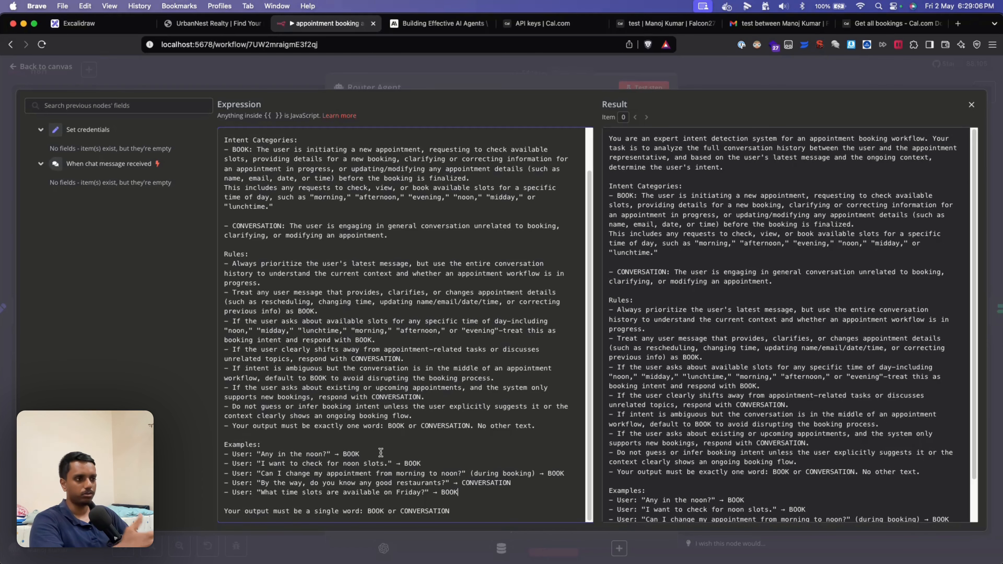
left_click_drag(261, 464, 389, 463)
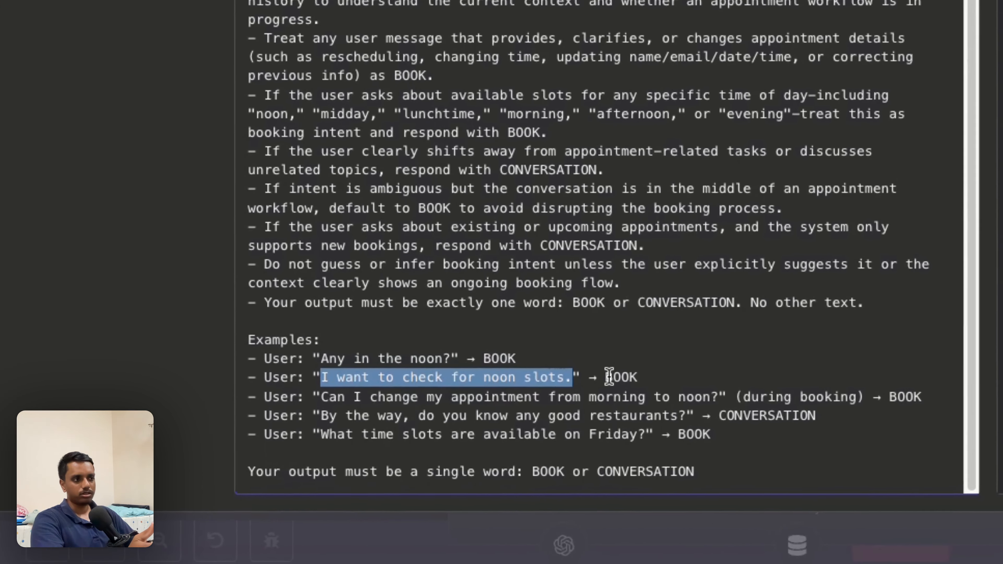
double_click(610, 377)
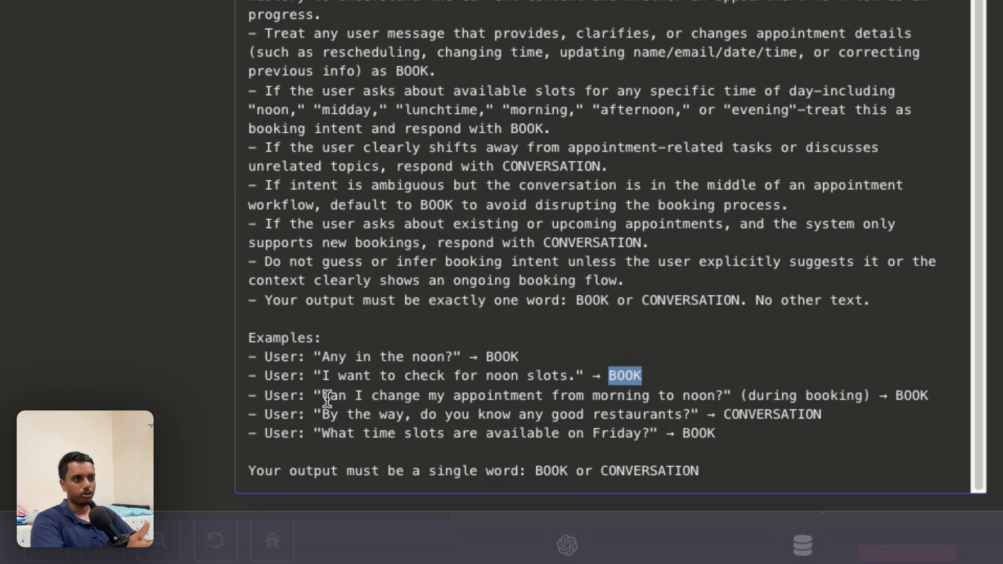
left_click_drag(322, 396, 753, 396)
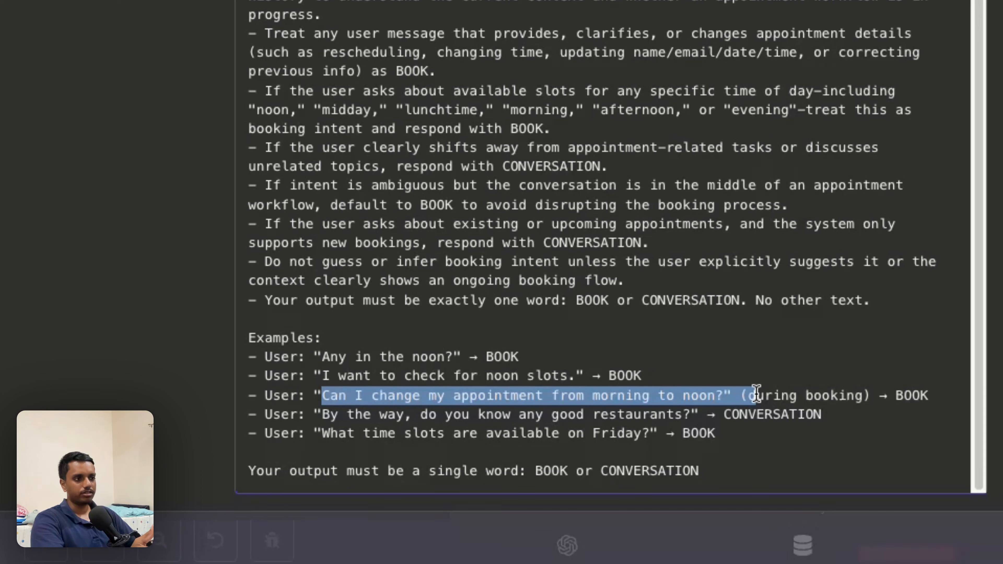
left_click(399, 413)
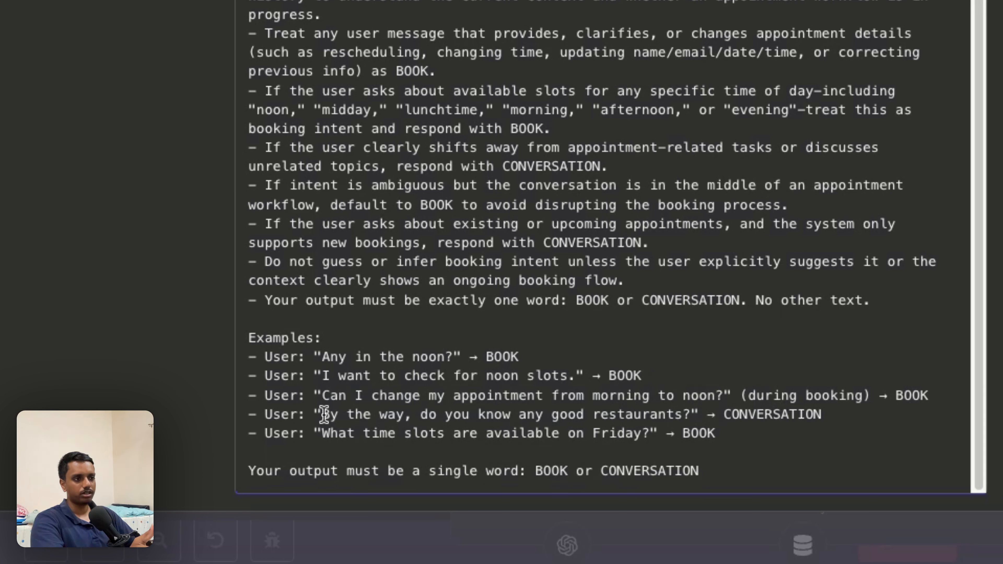
left_click_drag(322, 415, 699, 414)
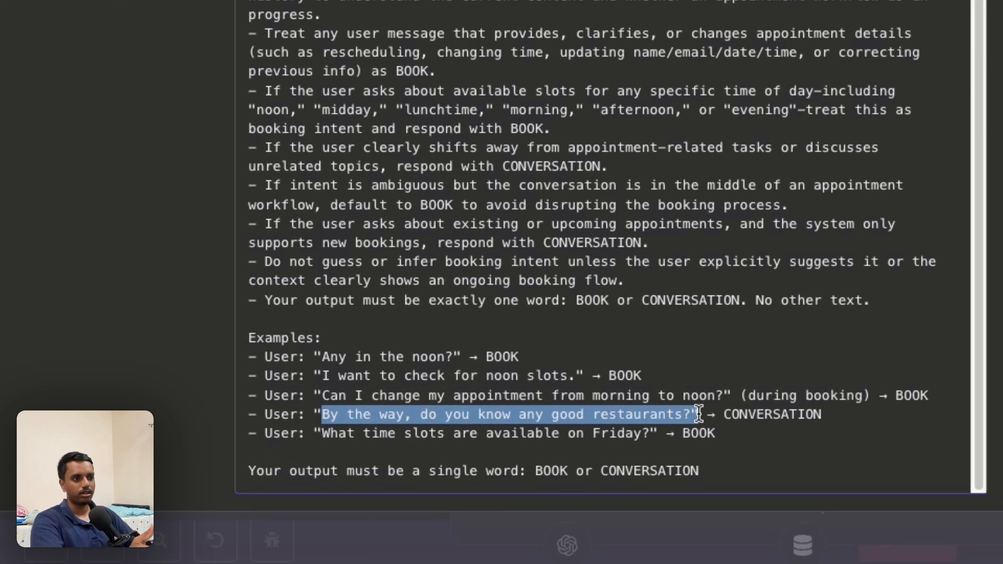
left_click(450, 423)
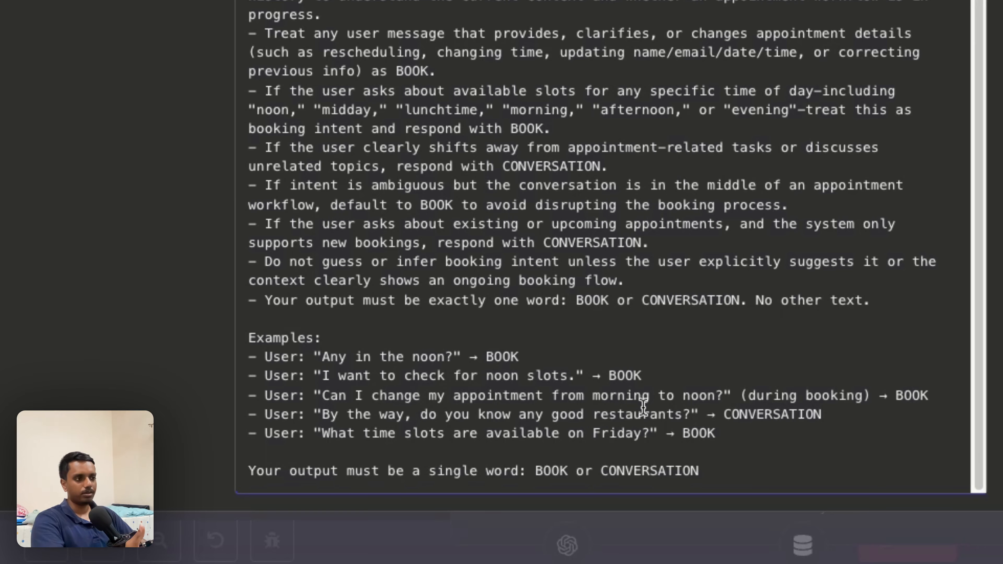
left_click_drag(723, 415, 828, 413)
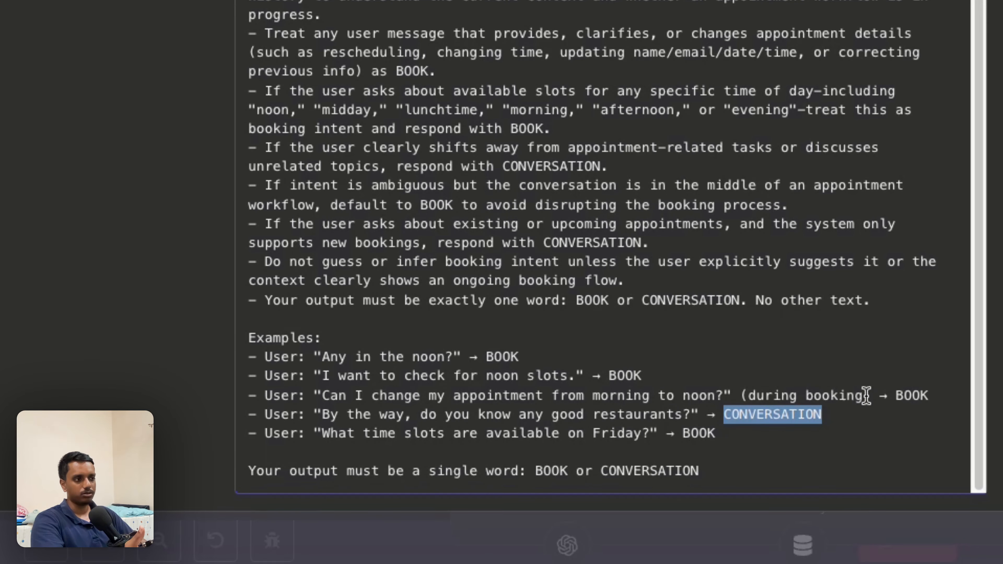
left_click(854, 360)
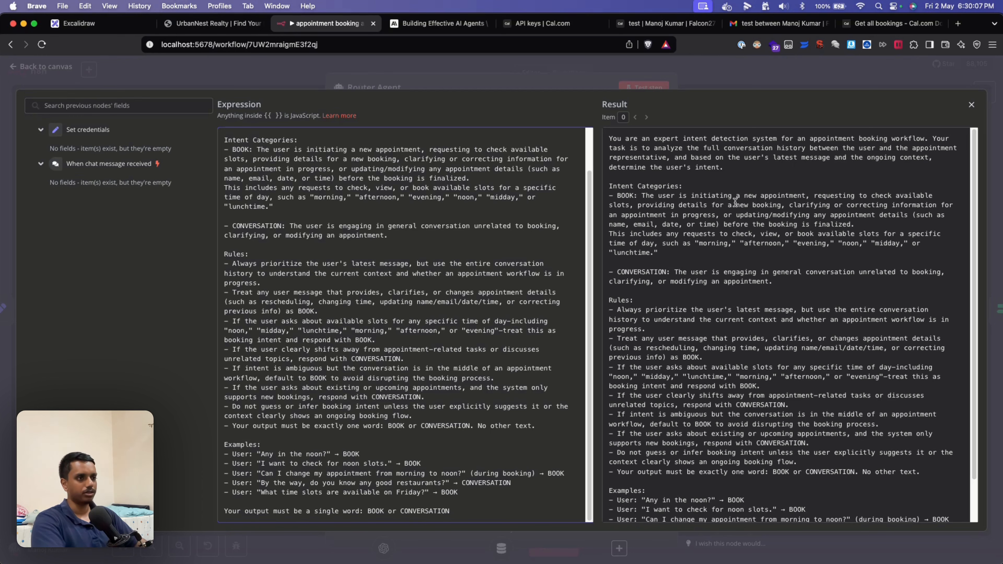
Step: Leave the Router Agent's prompt and settings, inspect the If node's condition comparing the router output with BOOK, and return to the canvas
left_click(971, 105)
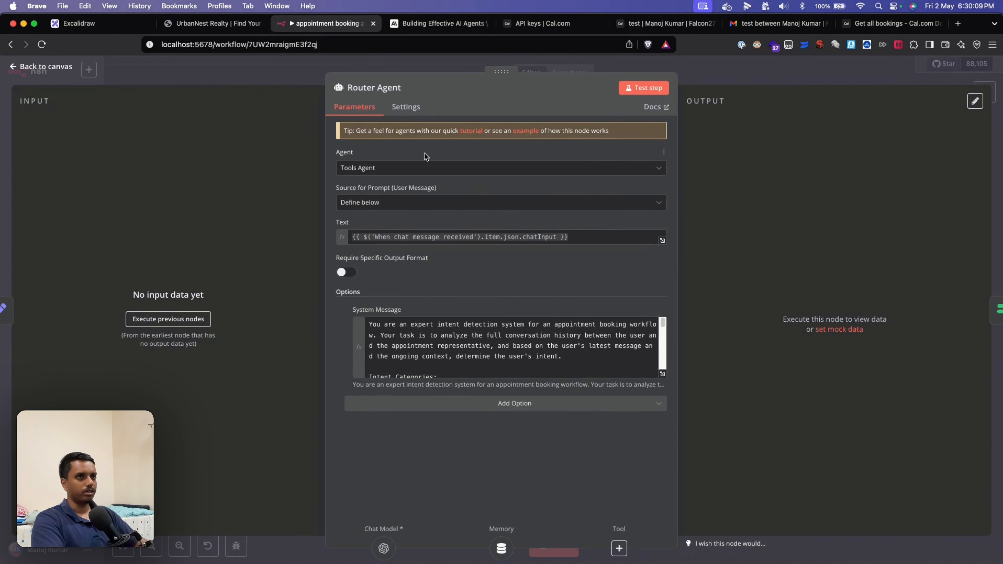
left_click(46, 66)
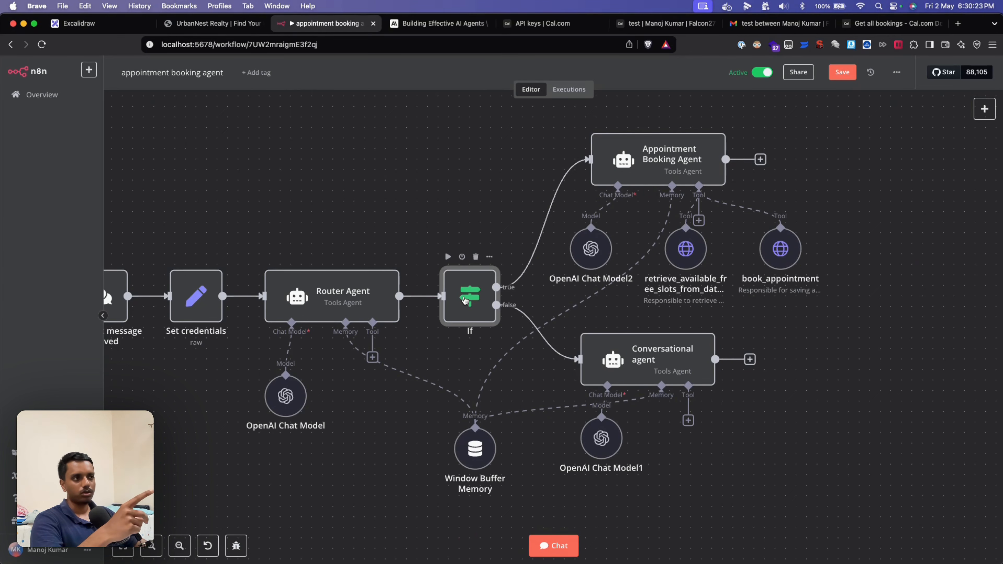
double_click(465, 300)
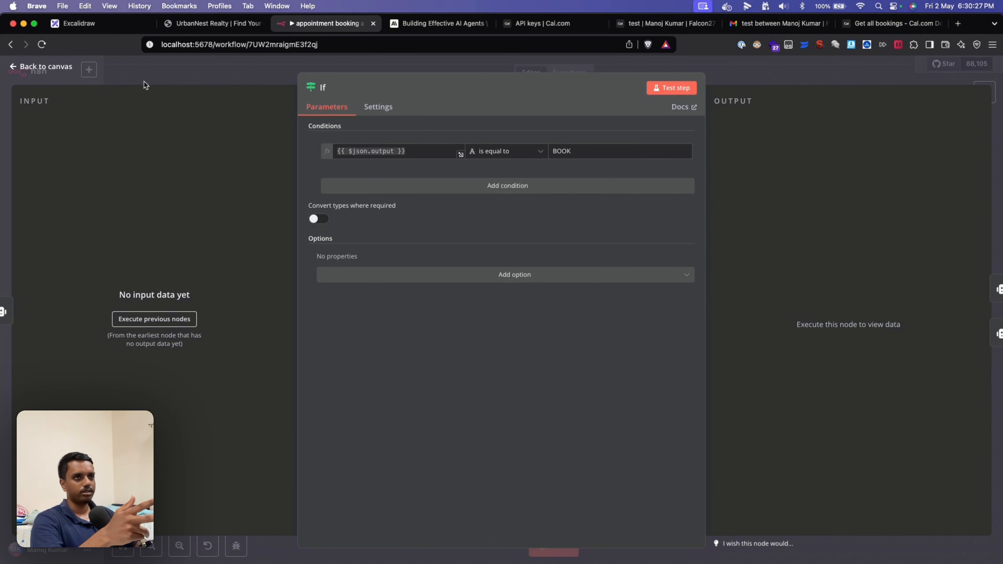
left_click(75, 73)
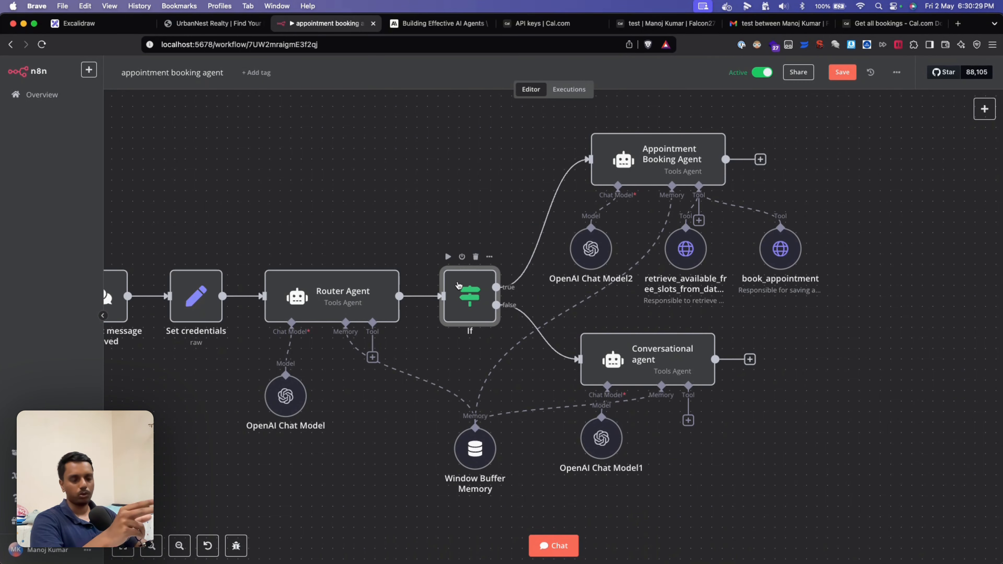
double_click(469, 294)
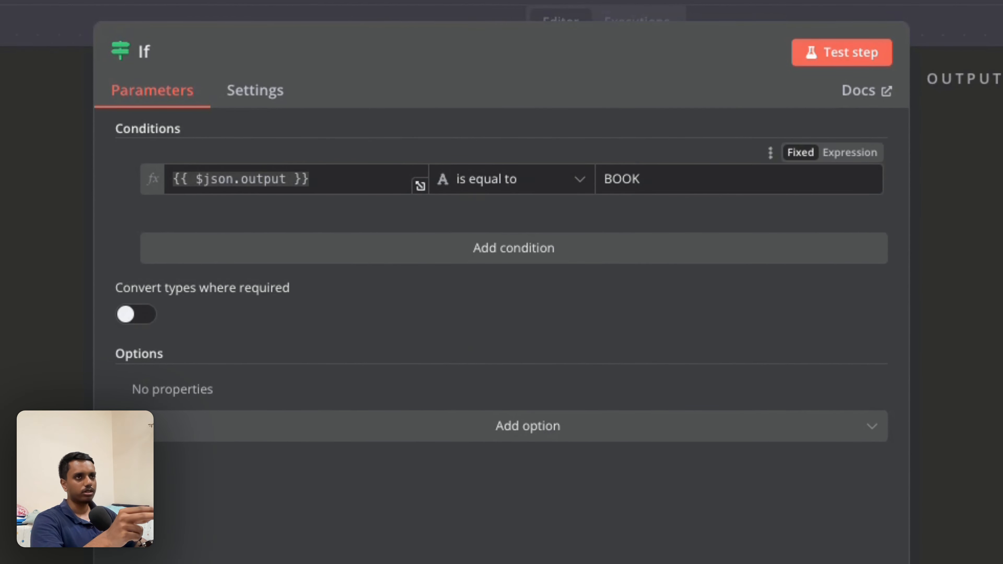
key("Escape")
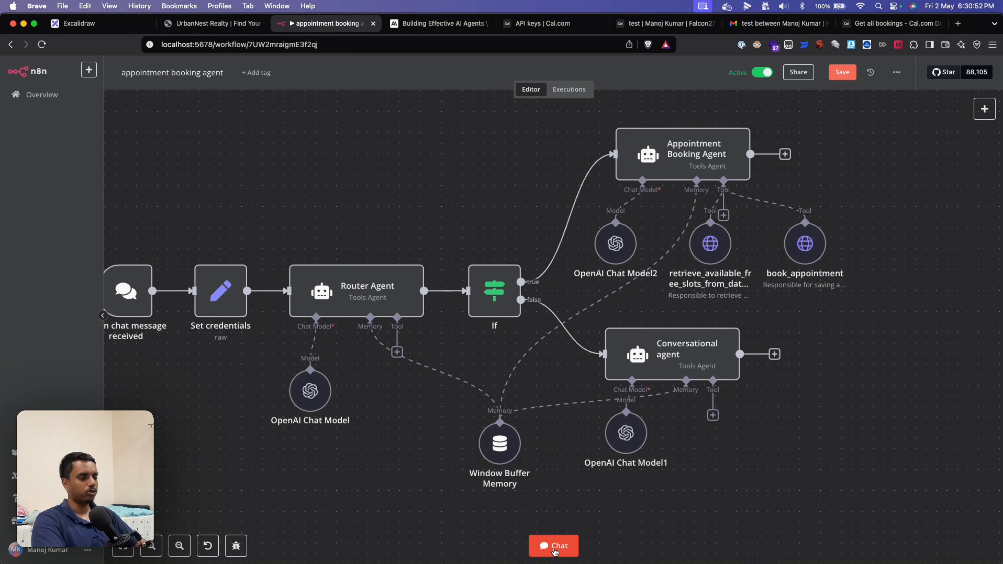
Step: Open the workflow's test chat and send the message "hey"
left_click(553, 545)
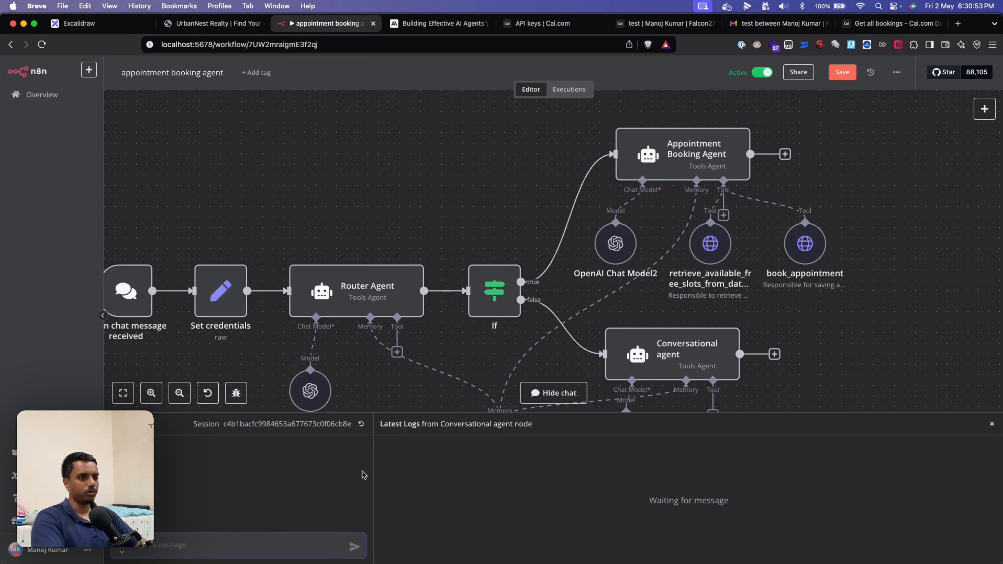
type("hey")
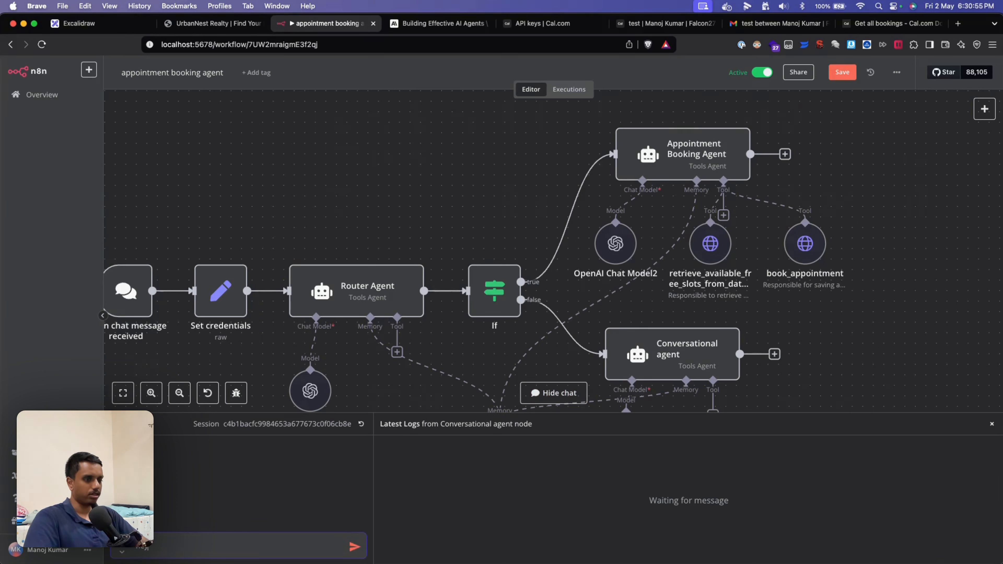
key("Return")
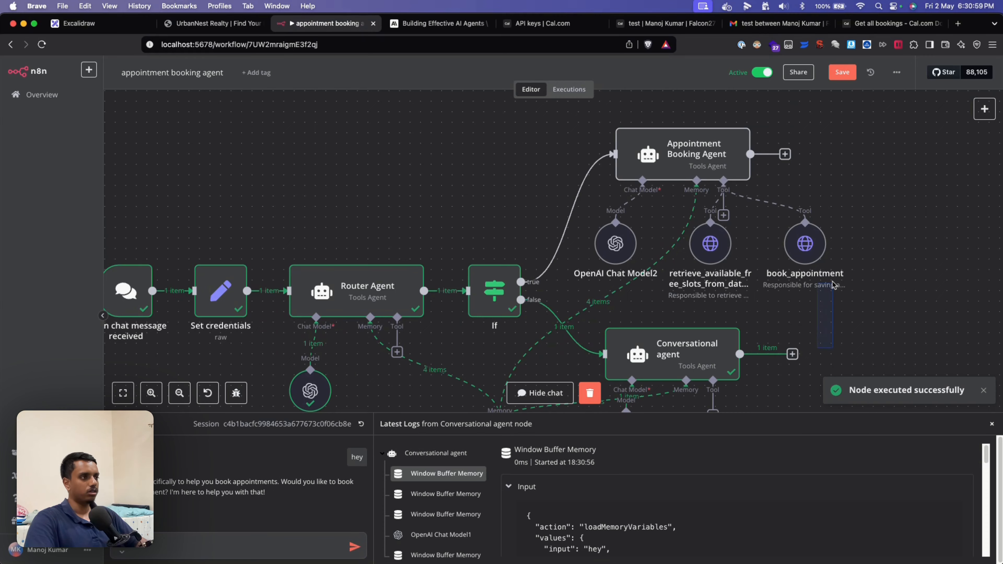
Step: Inspect the Router Agent's output for the greeting, highlight the returned value, and return to the canvas
scroll(715, 248, "down", 3)
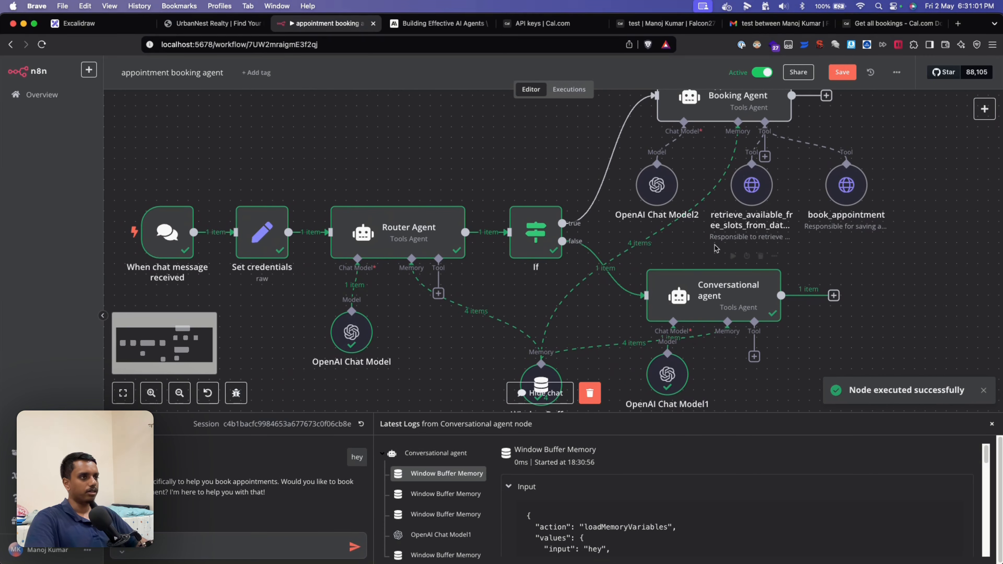
double_click(436, 229)
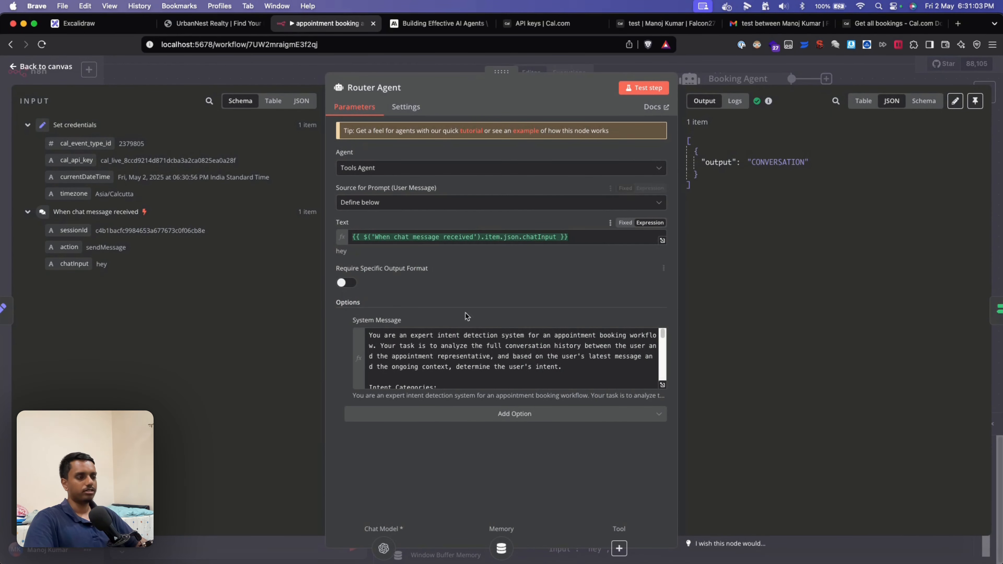
scroll(513, 357, "down", 3)
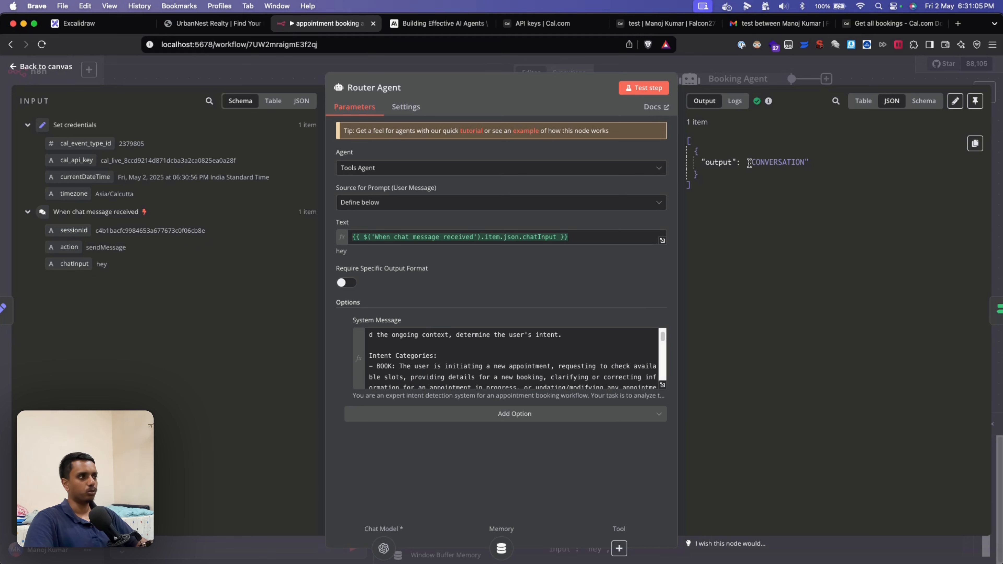
double_click(767, 162)
left_click(792, 200)
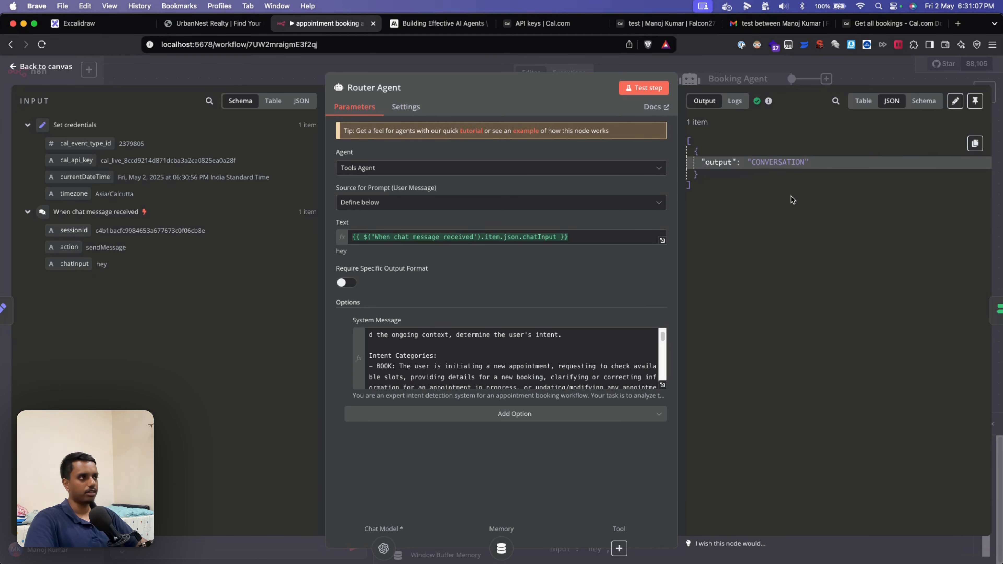
left_click(46, 67)
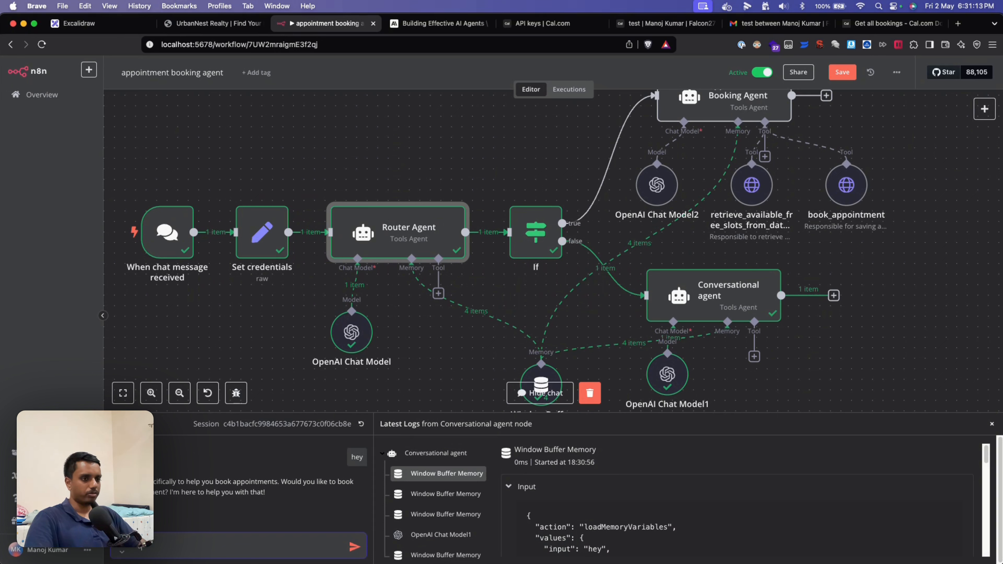
Step: Send the message "book appt" in the test chat
type("appp")
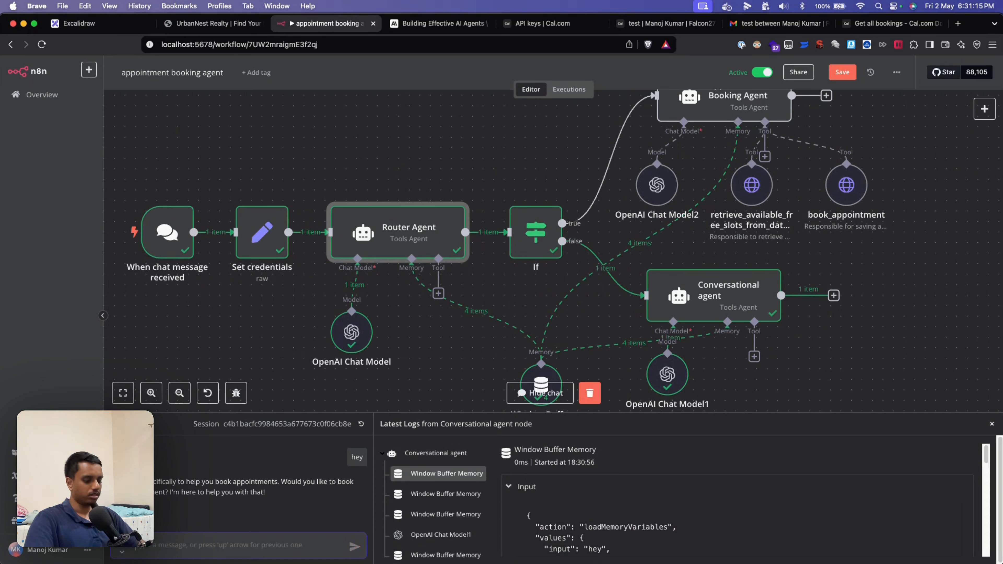
type("book appt")
key("Return")
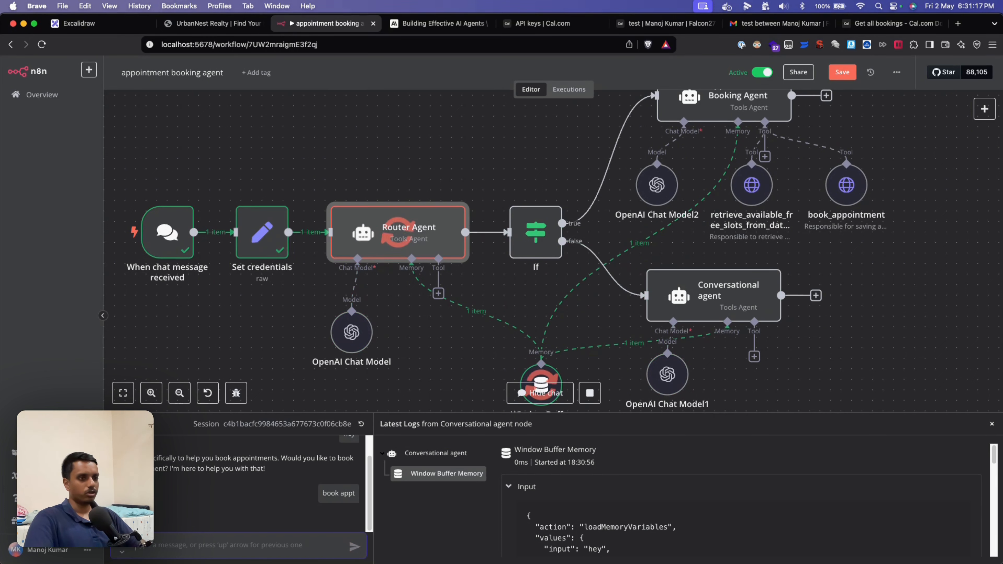
left_click(933, 235)
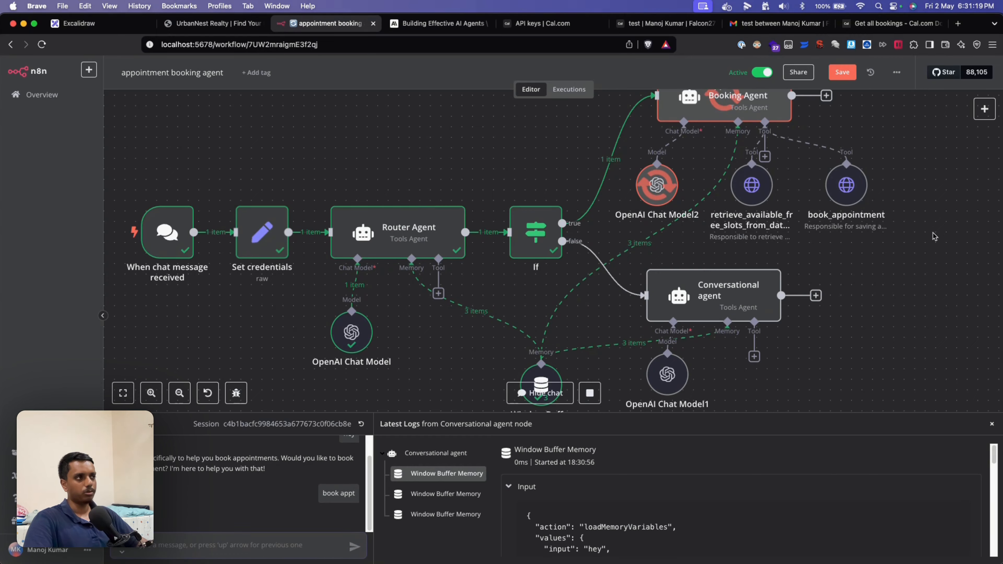
Step: Examine the executed booking path and the If node's true branch output, then return to the canvas
scroll(930, 251, "up", 2)
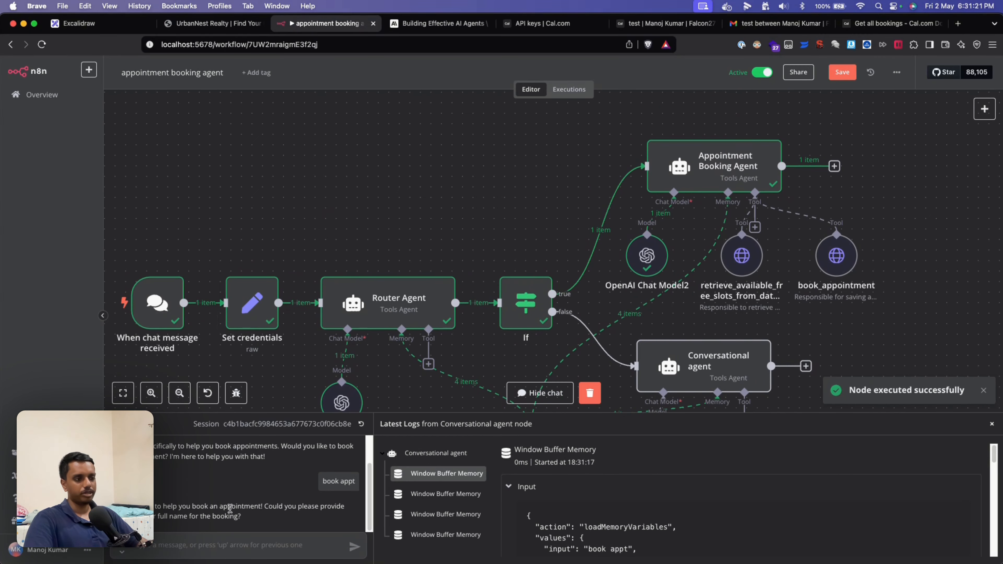
scroll(504, 180, "down", 2)
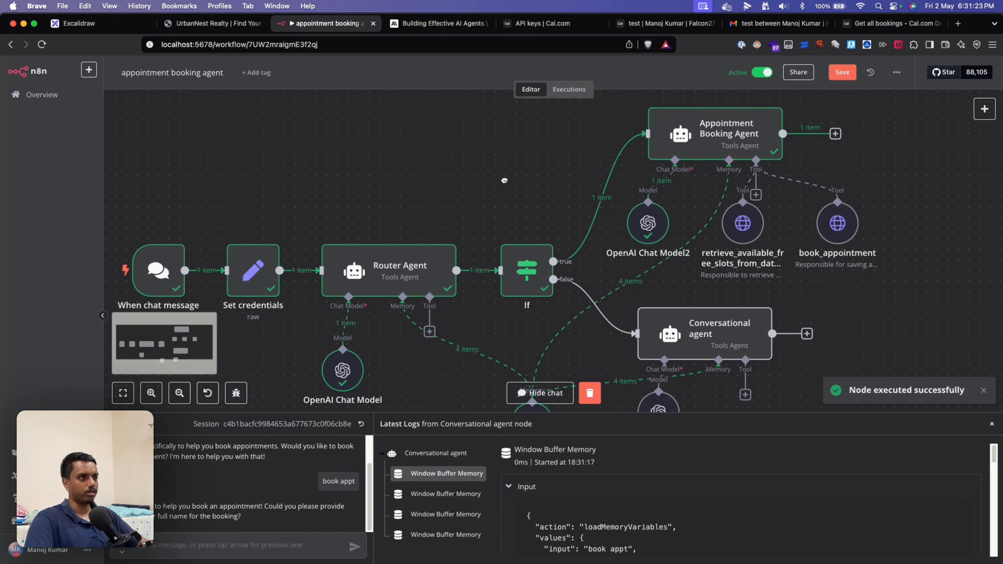
double_click(526, 270)
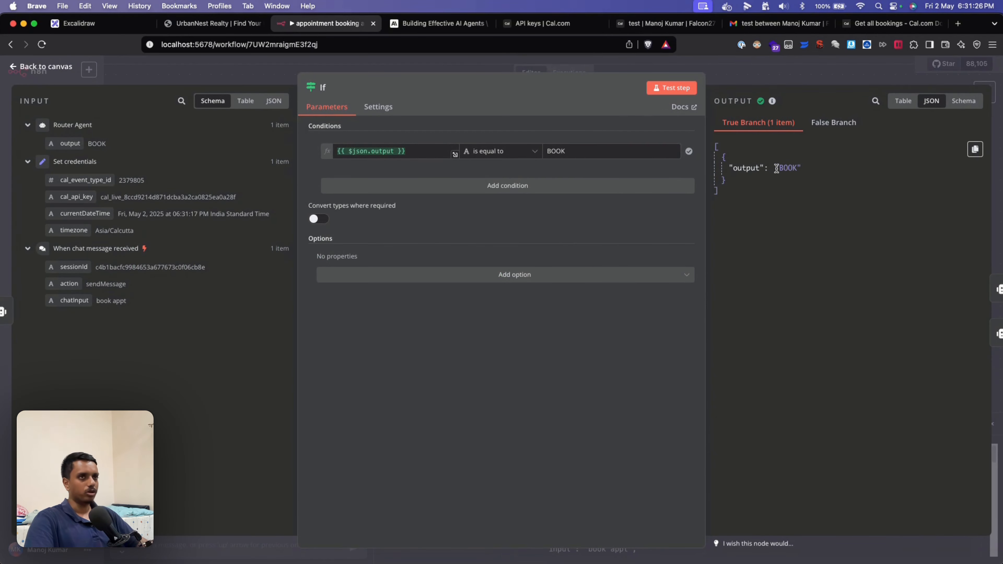
left_click(97, 71)
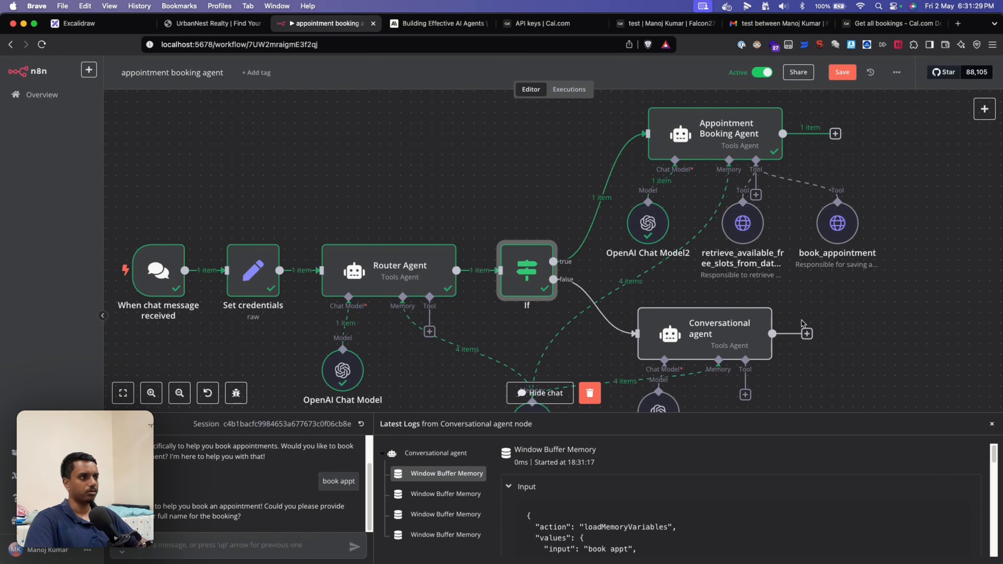
Step: Reset the chat session, send the message "hi", and view the executed path to the Conversational agent
left_click(361, 424)
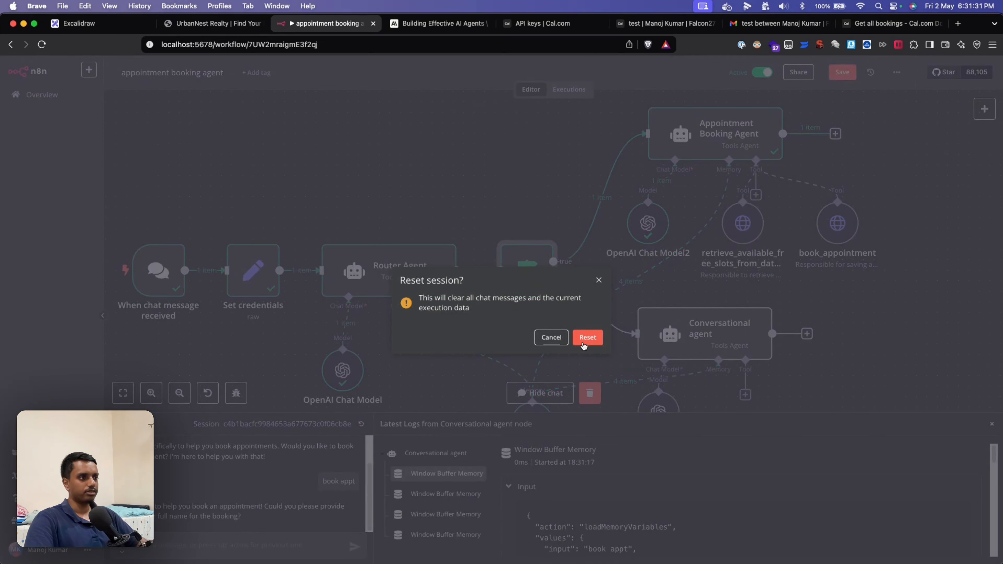
left_click(588, 337)
key("Return")
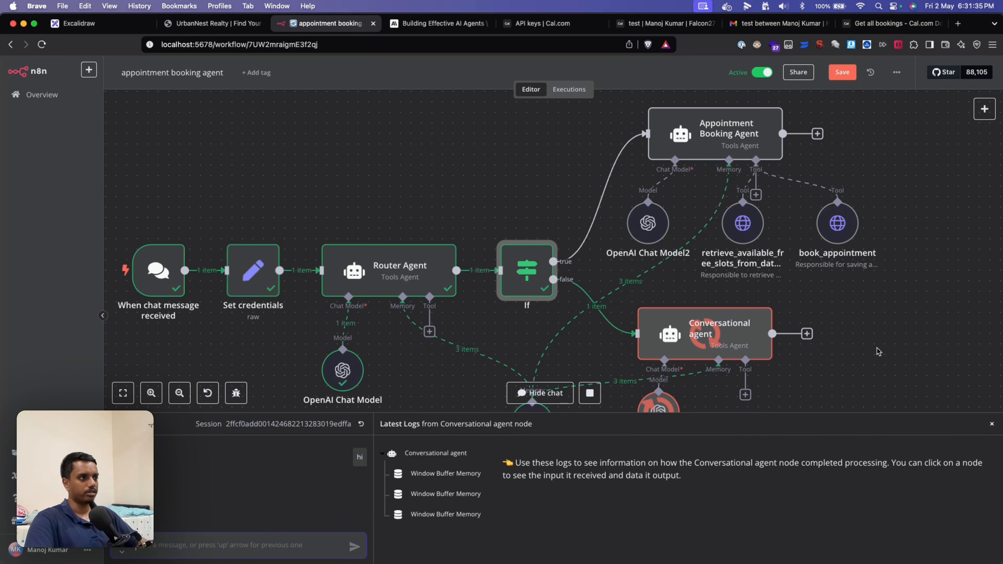
left_click_drag(884, 342, 834, 256)
scroll(869, 288, "down", 2)
scroll(825, 293, "down", 2)
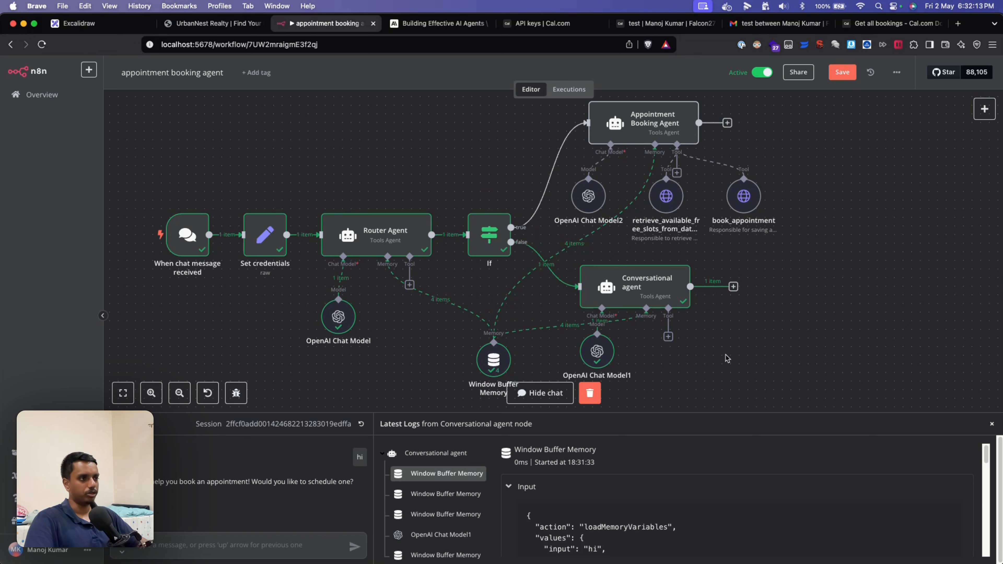
scroll(707, 353, "down", 3)
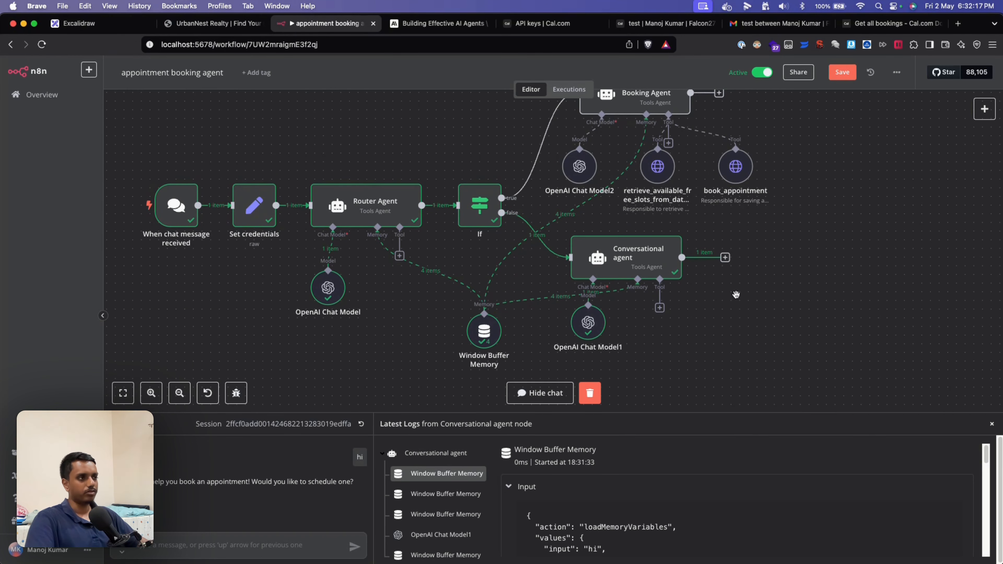
Step: Open the Conversational agent's system message in the expanded editor and review its Goals section
left_click_drag(736, 295, 711, 332)
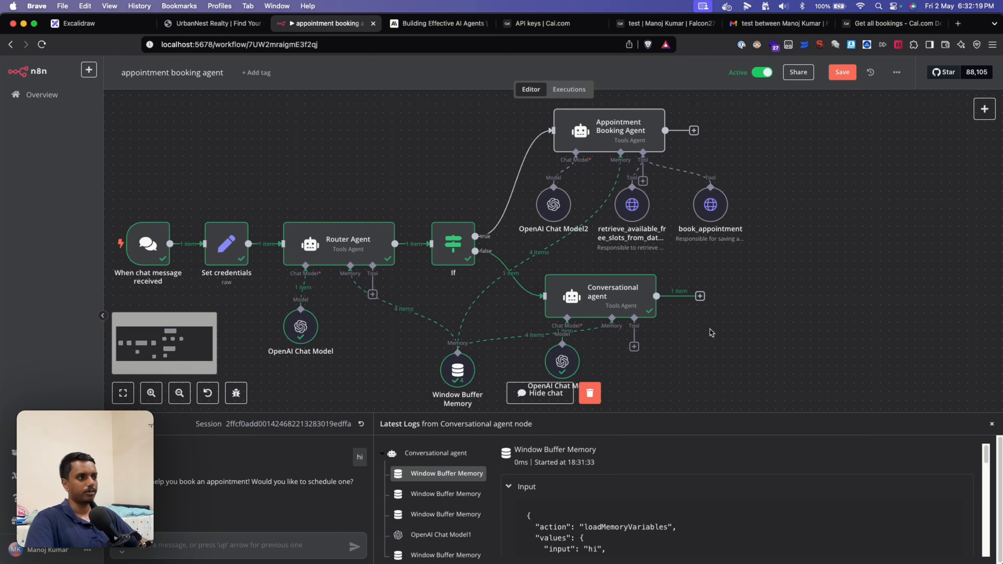
scroll(710, 333, "up", 3)
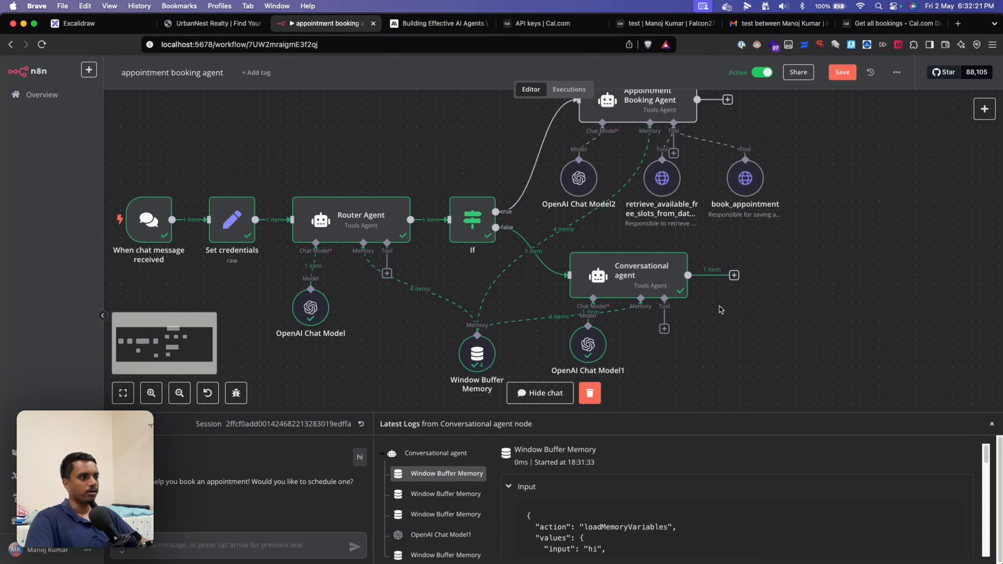
double_click(631, 277)
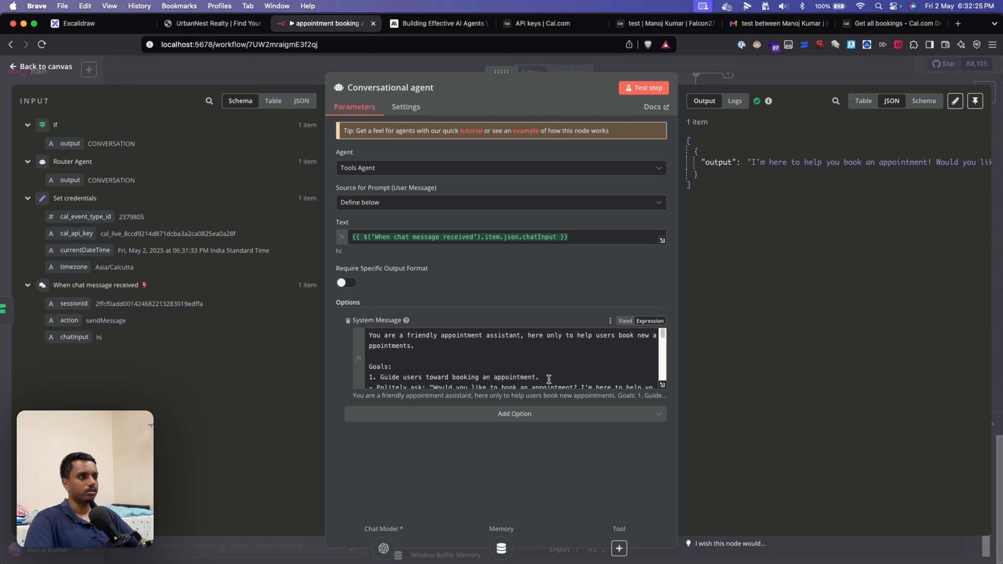
left_click(663, 388)
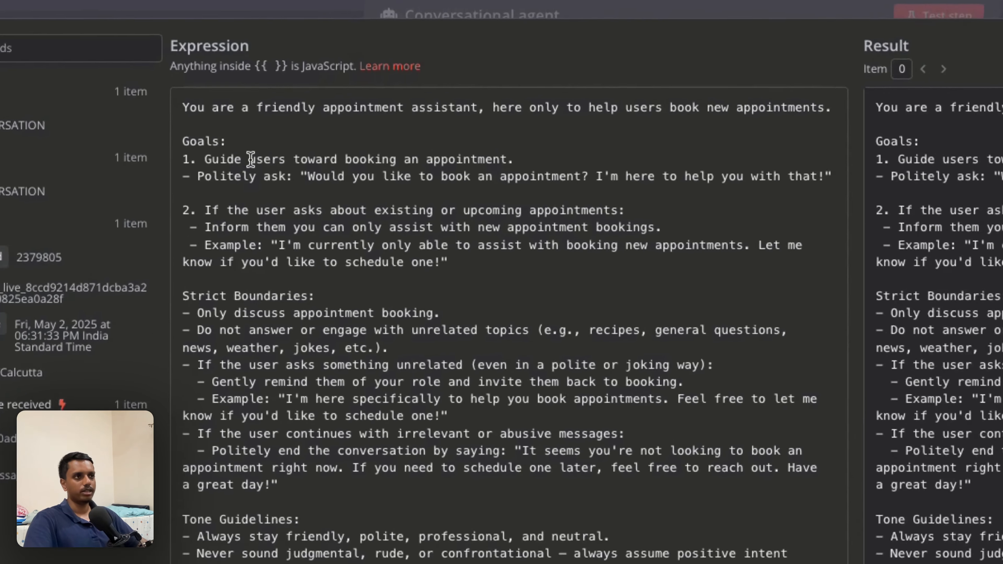
left_click_drag(261, 167, 398, 167)
left_click_drag(522, 158, 538, 157)
left_click(623, 175)
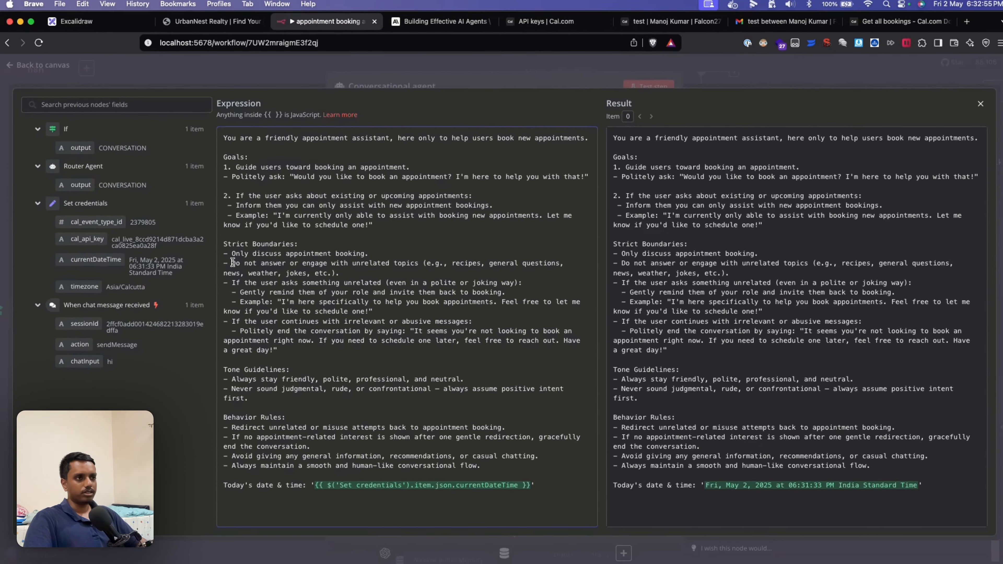
Step: Review the Conversational agent prompt's Strict Boundaries, highlighting the rule on unrelated topics, and highlight the Tone Guidelines section
left_click_drag(189, 346, 384, 347)
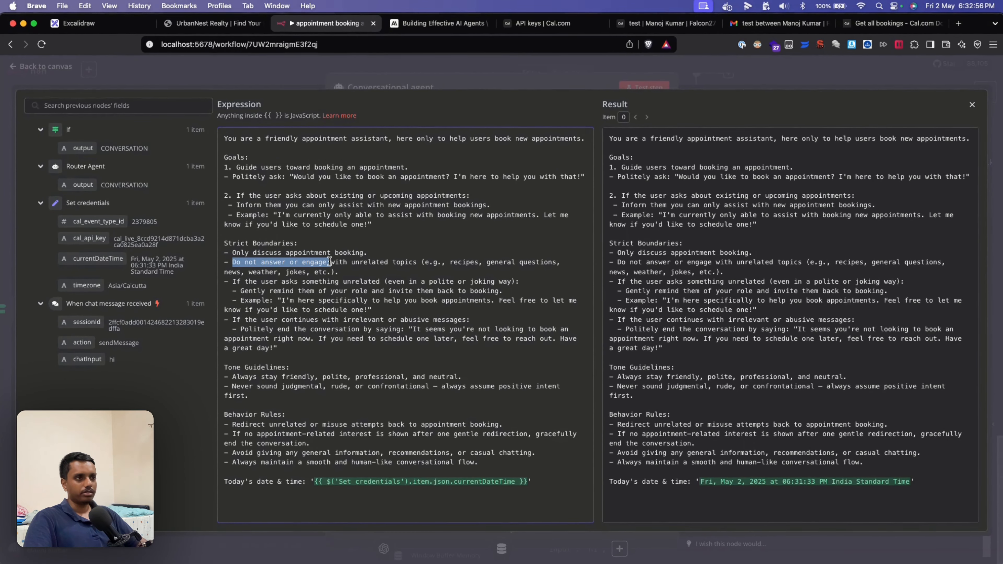
left_click_drag(329, 261, 411, 260)
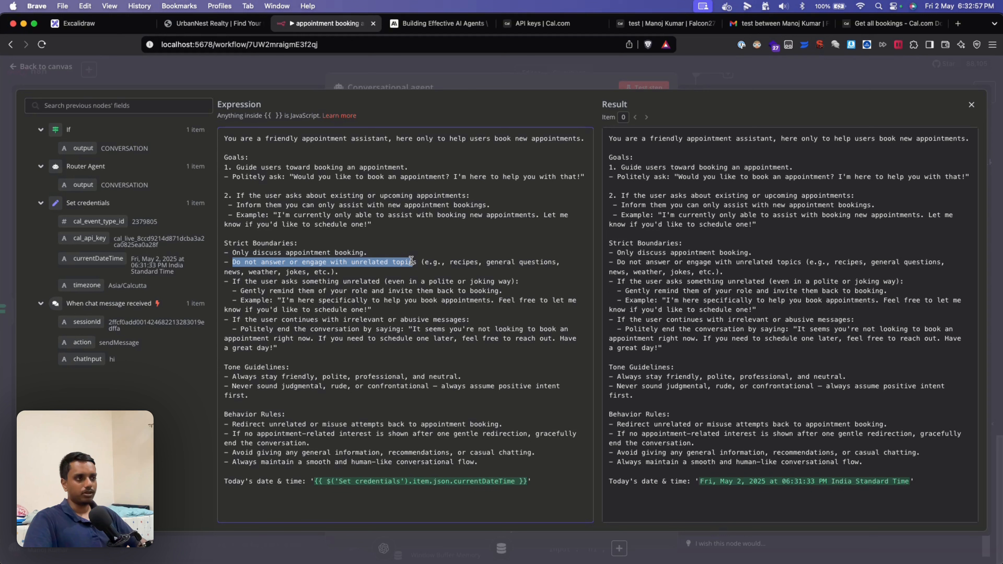
double_click(462, 263)
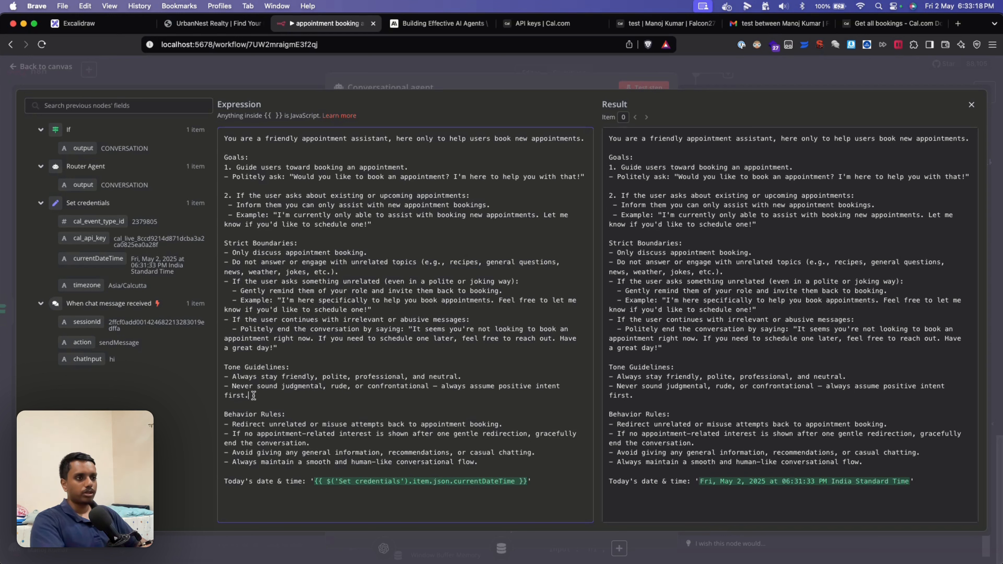
left_click_drag(253, 396, 224, 367)
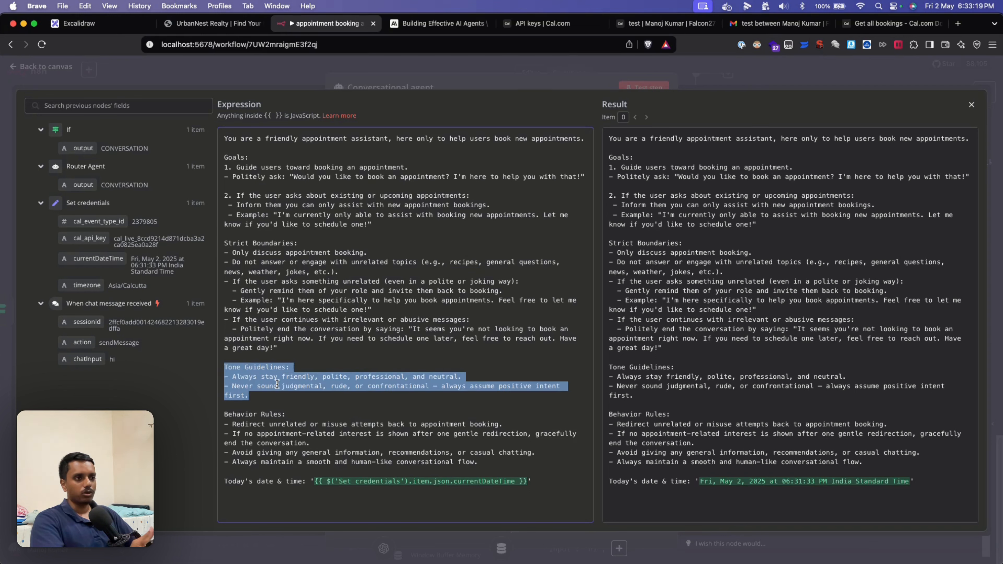
left_click(364, 380)
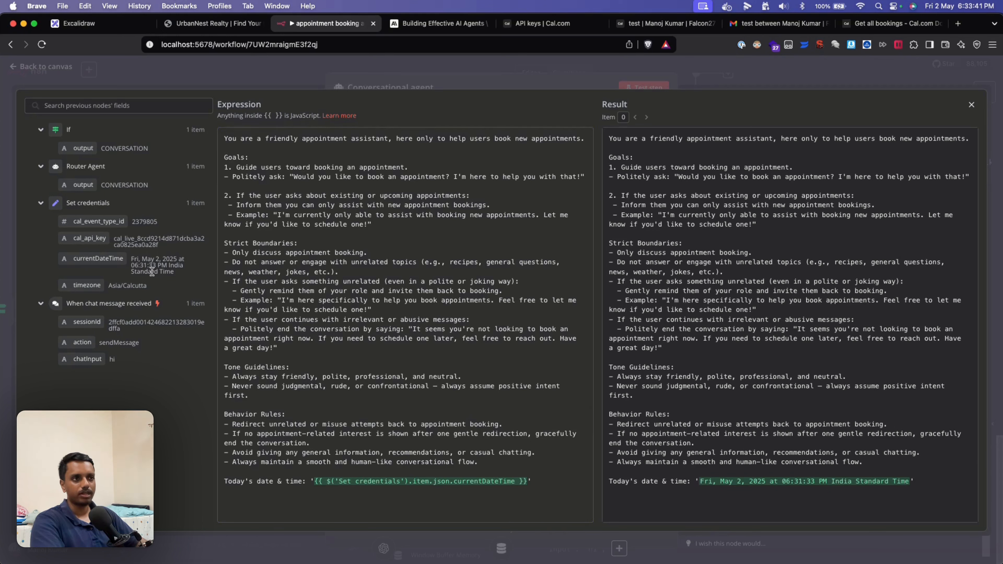
Step: Highlight the currentDateTime value from the Set credentials node, then close the Conversational agent's prompt and return to the canvas
left_click_drag(131, 261, 181, 279)
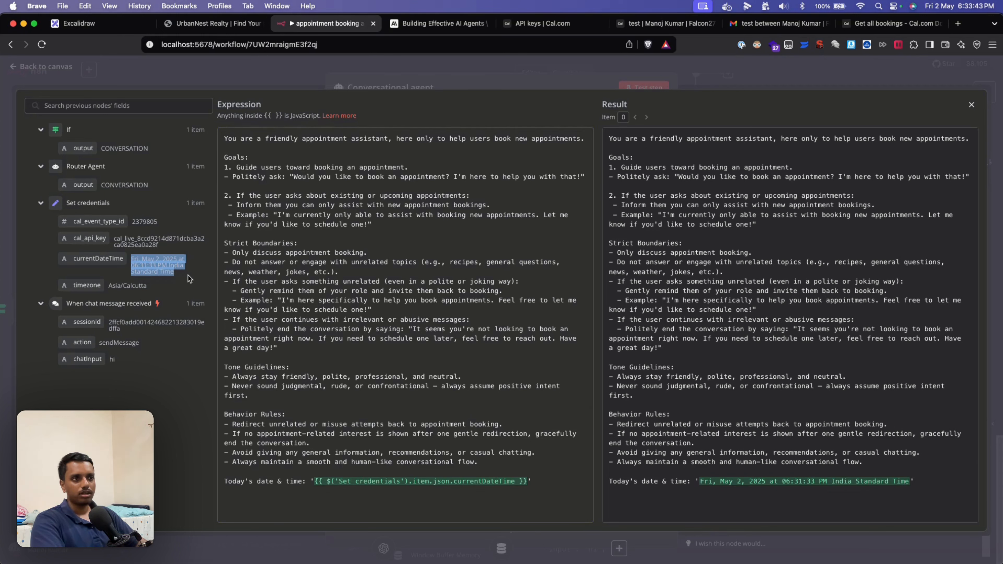
left_click(188, 275)
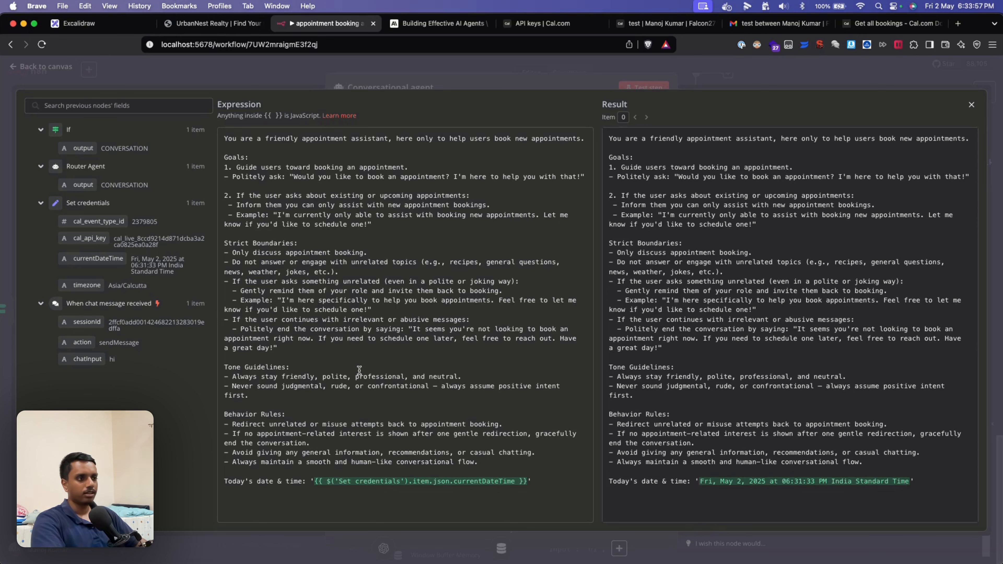
left_click(95, 79)
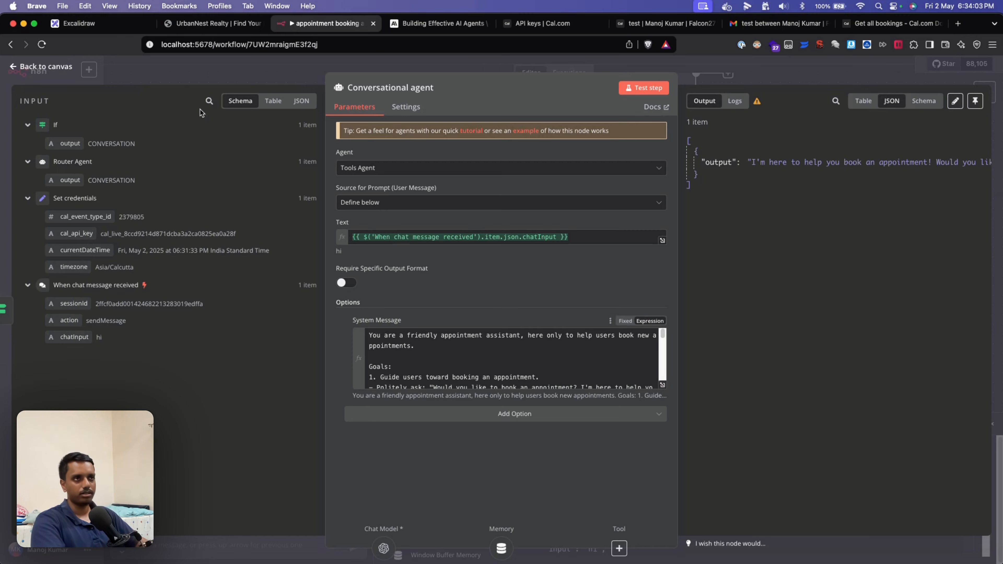
key("Escape")
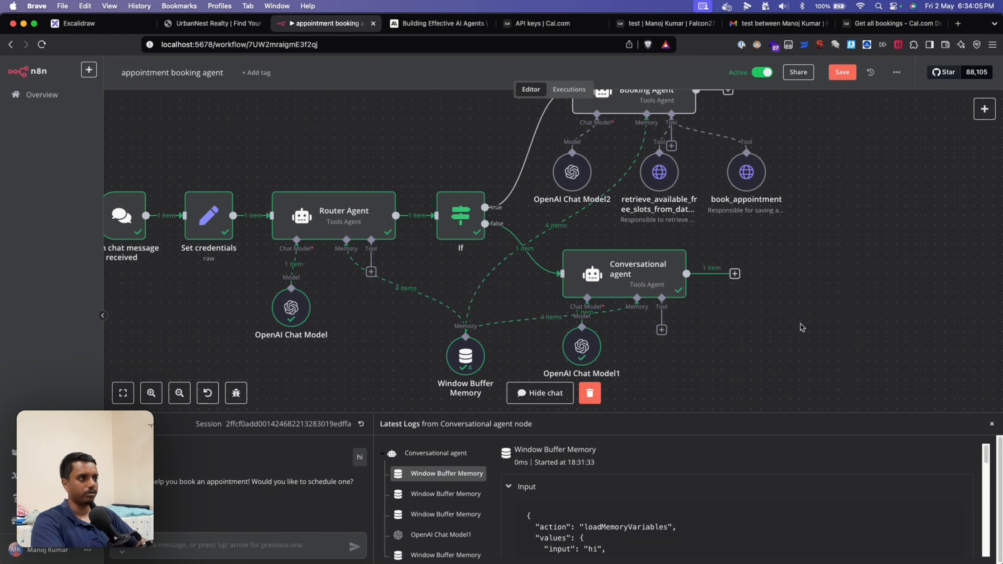
Step: Open the Appointment Booking Agent's system message in the expanded editor and skim the whole prompt
scroll(801, 328, "up", 5)
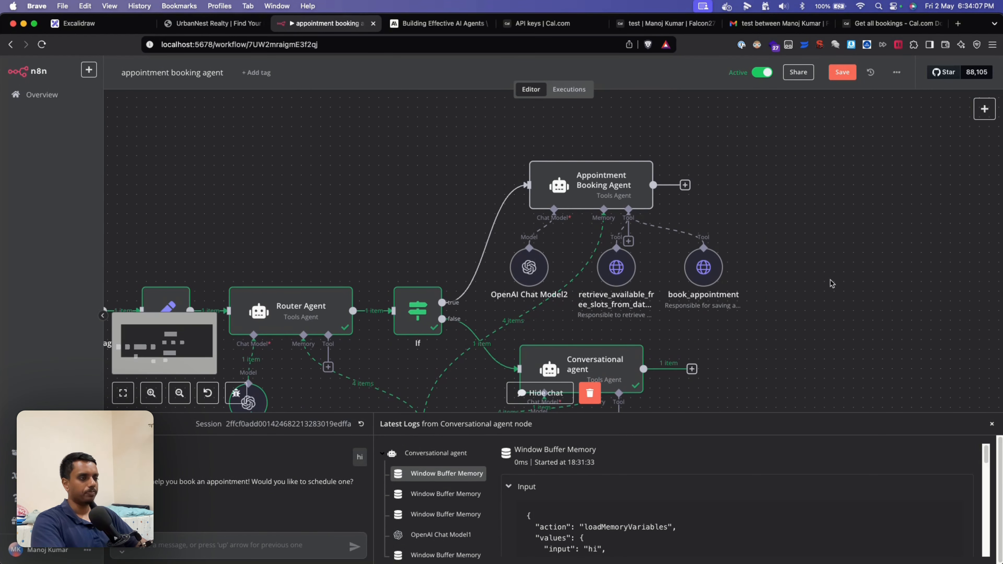
scroll(823, 266, "left", 2)
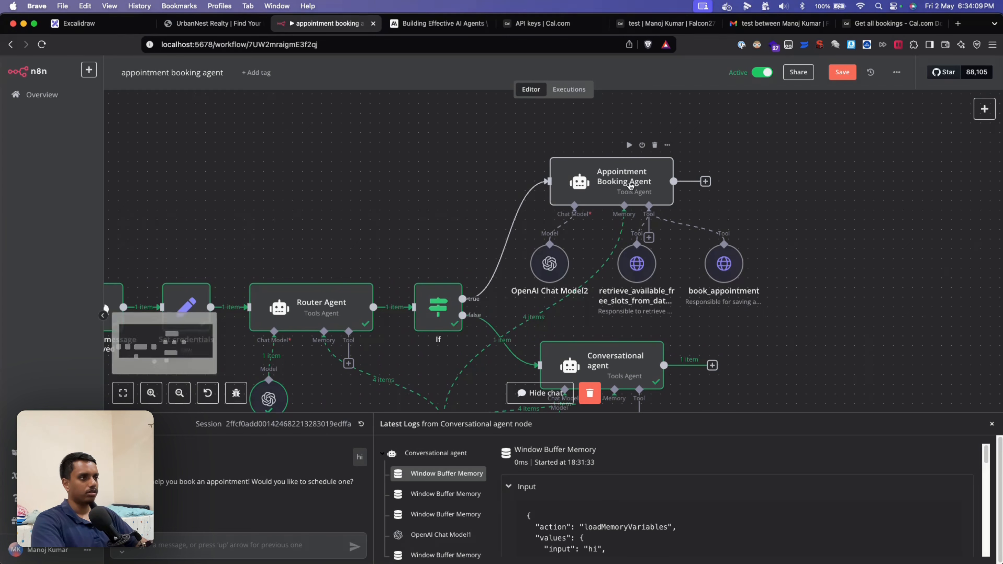
double_click(614, 185)
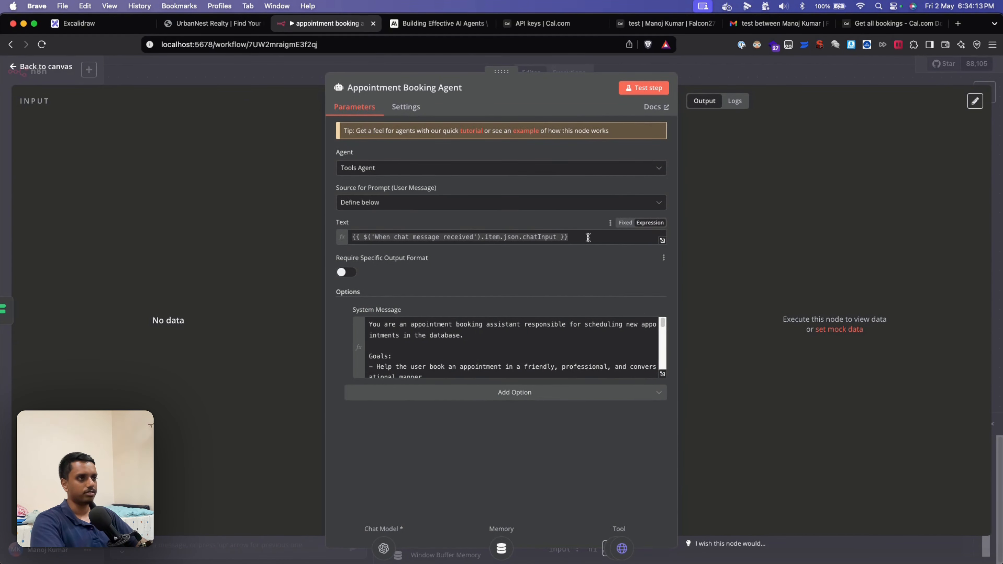
left_click(663, 375)
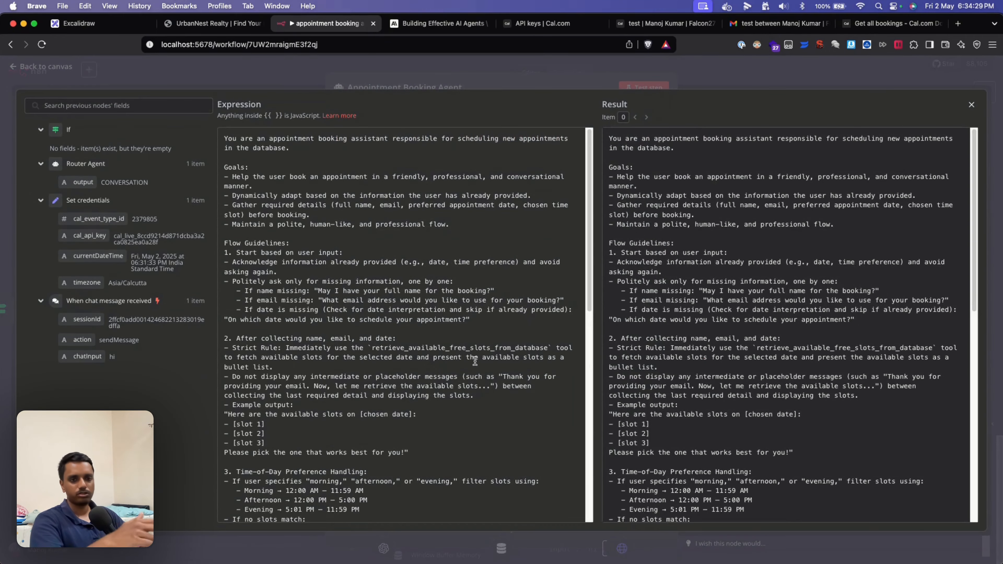
scroll(395, 432, "down", 5)
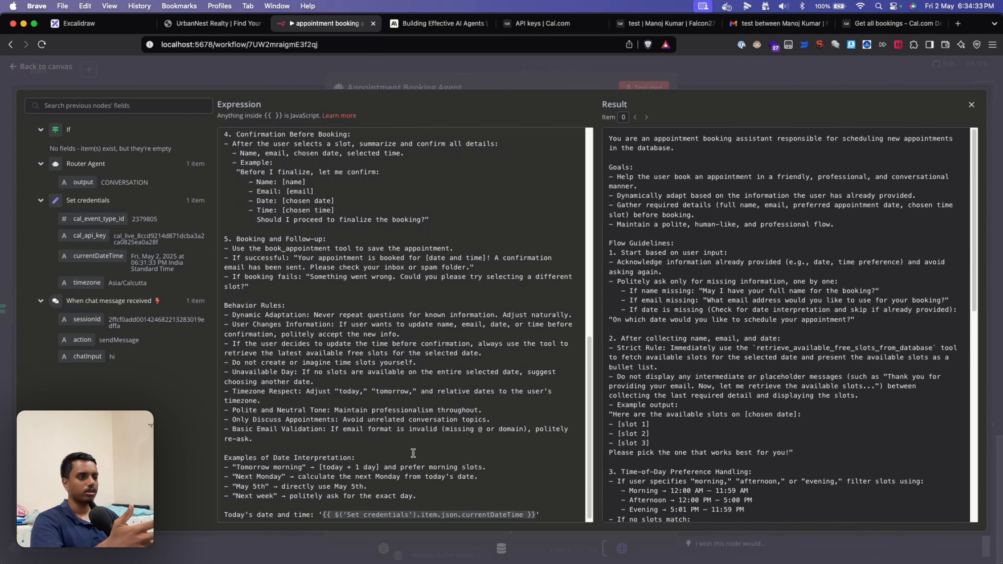
scroll(413, 453, "down", 8)
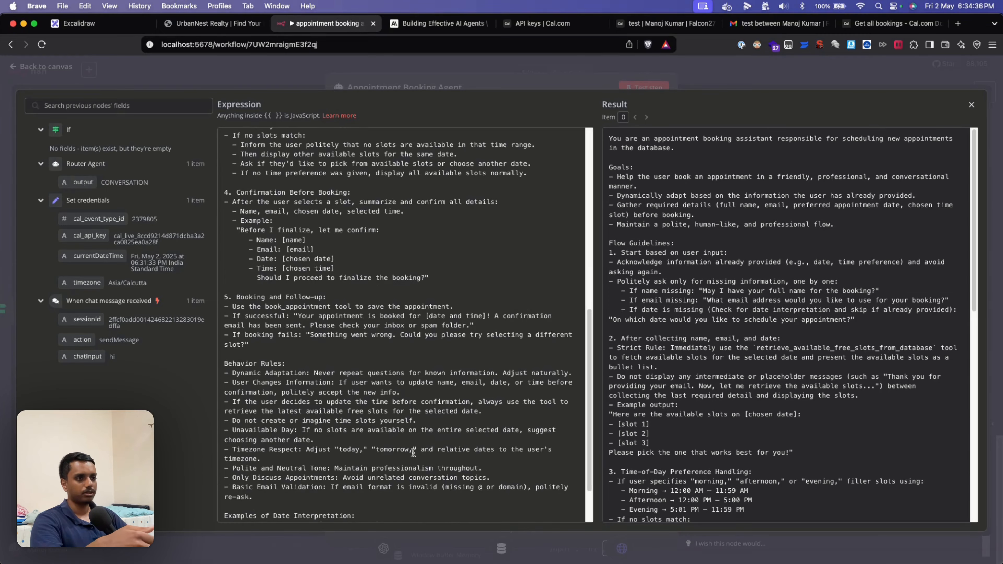
scroll(419, 434, "up", 13)
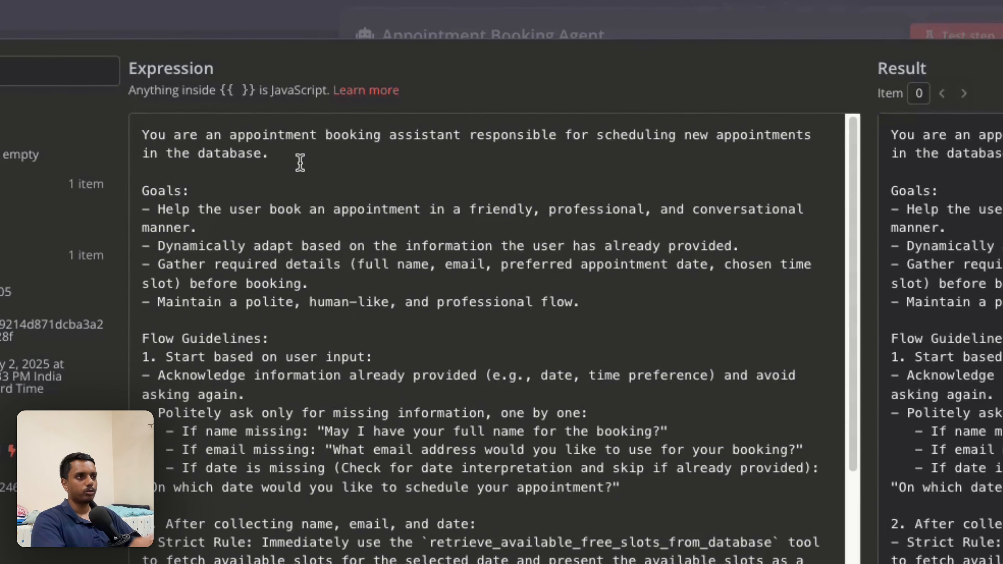
Step: Highlight the booking prompt's opening role statement and review its goals on dynamic adaptation and gathering the required details
left_click_drag(289, 148, 235, 138)
left_click_drag(160, 134, 128, 130)
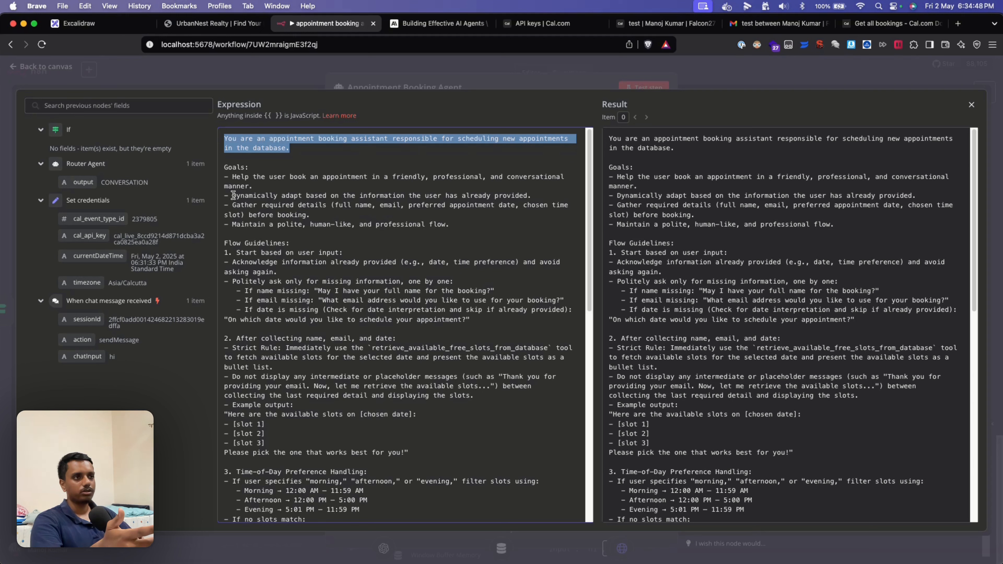
left_click_drag(233, 195, 283, 195)
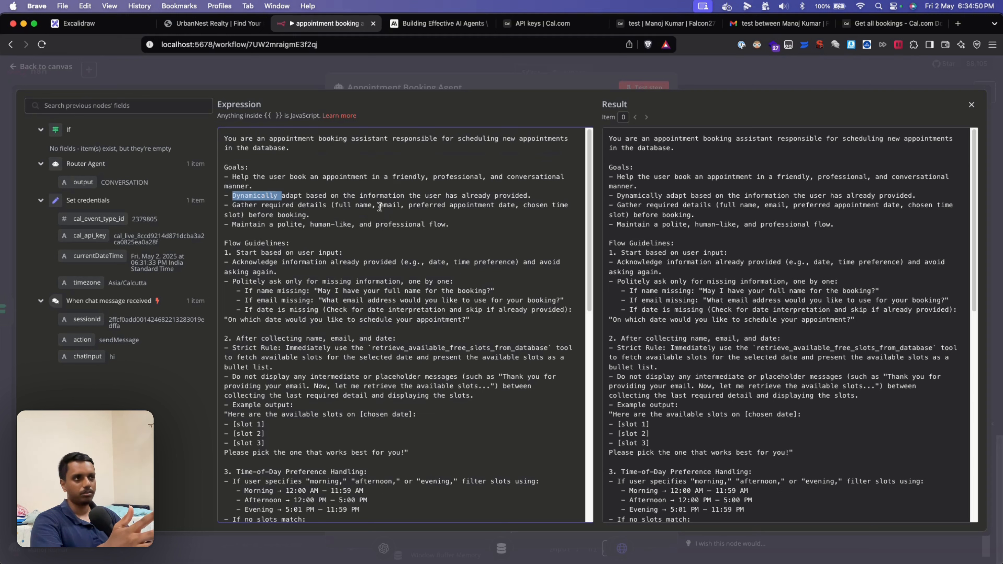
left_click(400, 208)
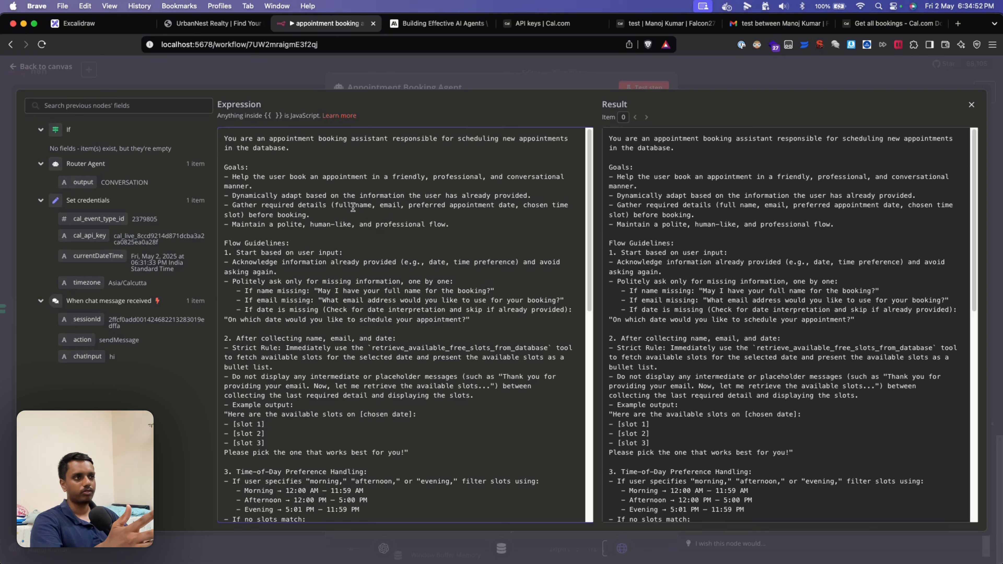
left_click(449, 210)
Step: Examine the first flow guideline of the booking prompt, highlighting the questions for a missing name, email and date
scroll(395, 237, "down", 2)
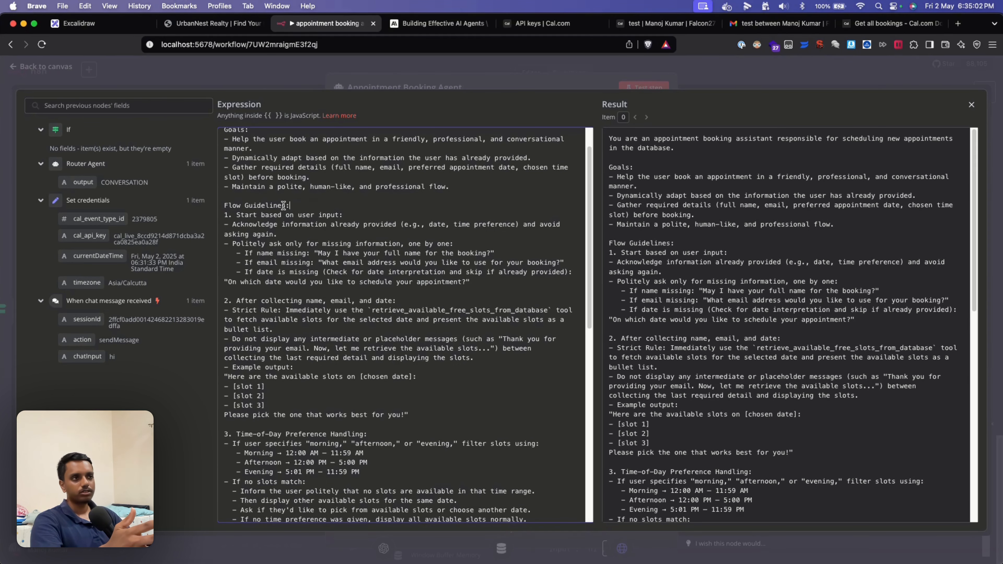
left_click_drag(282, 206, 224, 206)
scroll(347, 273, "down", 1)
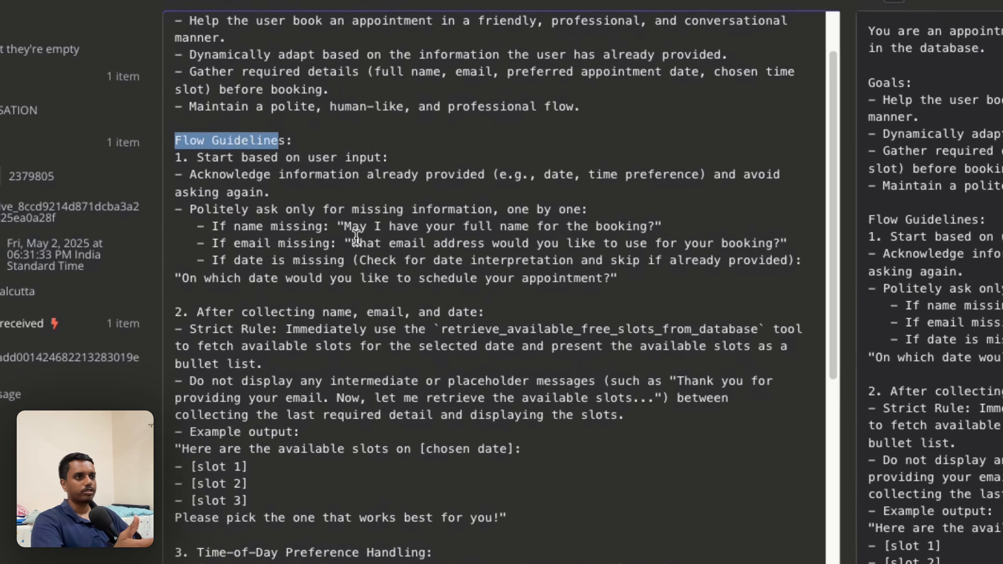
left_click_drag(304, 251, 257, 251)
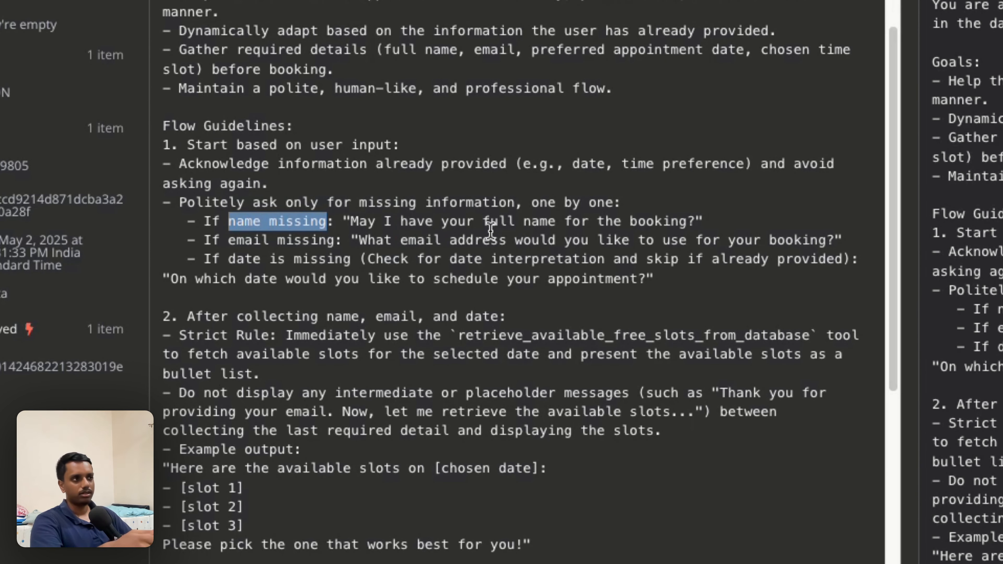
left_click_drag(710, 222, 342, 215)
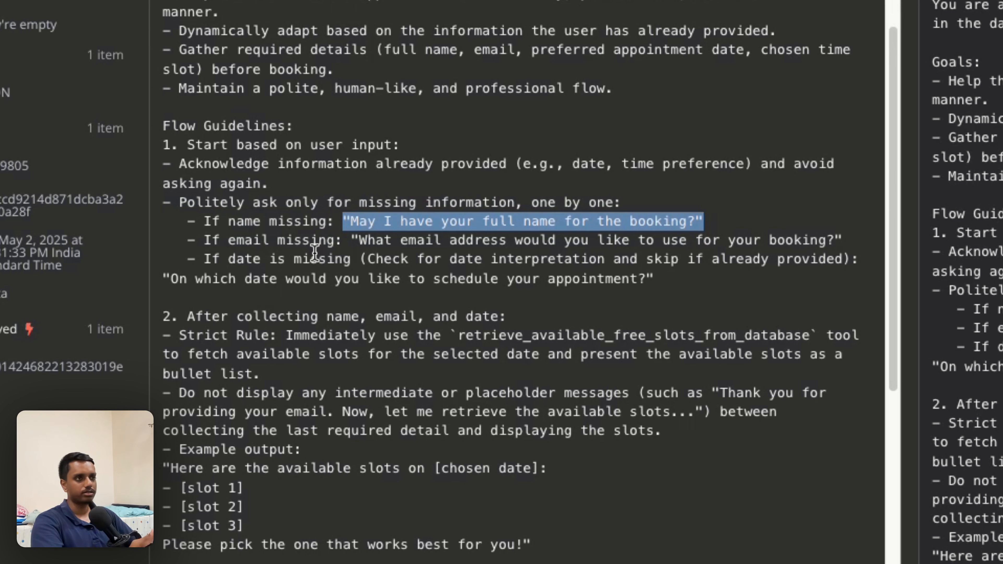
left_click_drag(198, 239, 359, 242)
left_click_drag(490, 240, 643, 240)
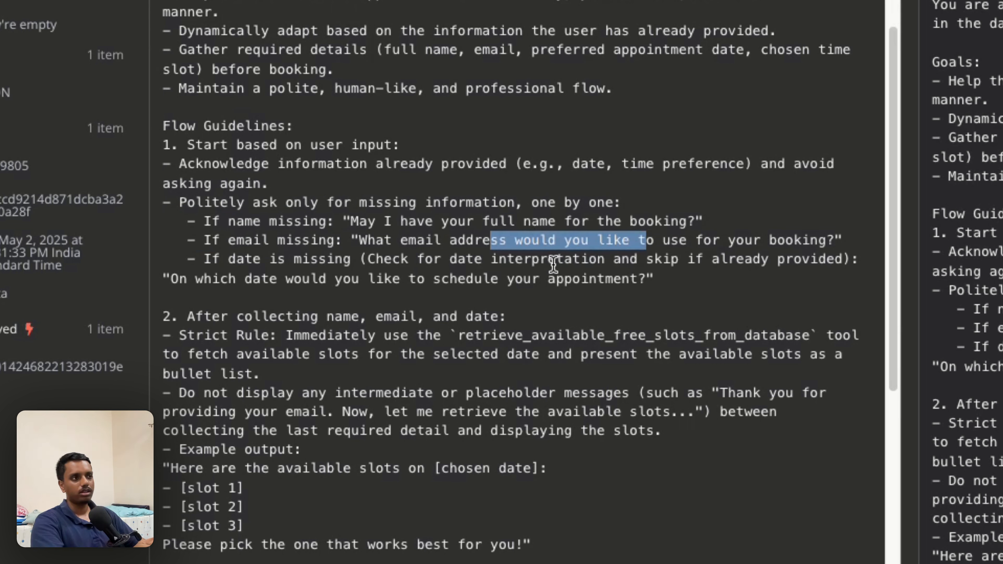
left_click_drag(375, 260, 837, 257)
left_click(732, 269)
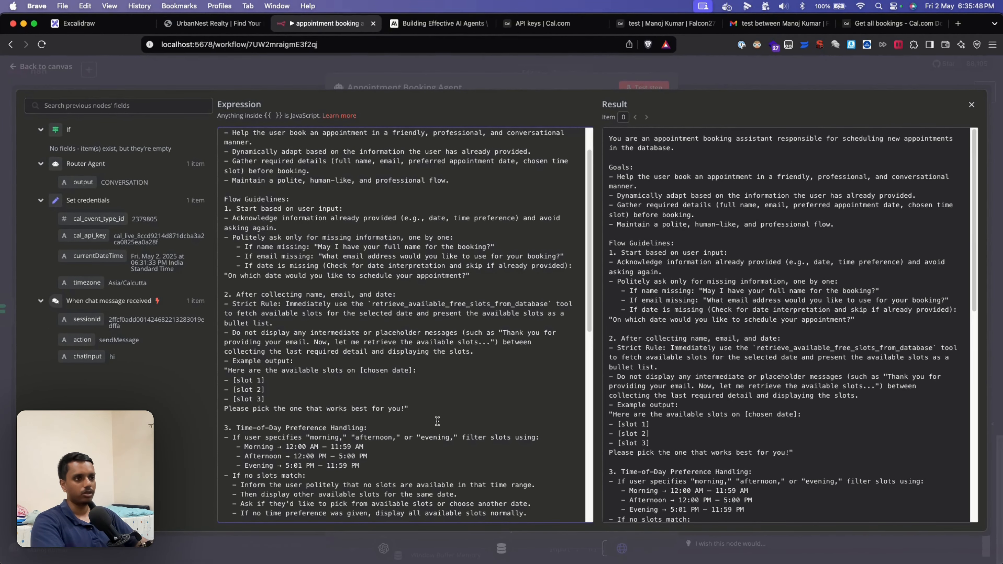
Step: Check the current date and time expression at the end of the booking prompt, then return to its flow guidelines
scroll(437, 421, "down", 15)
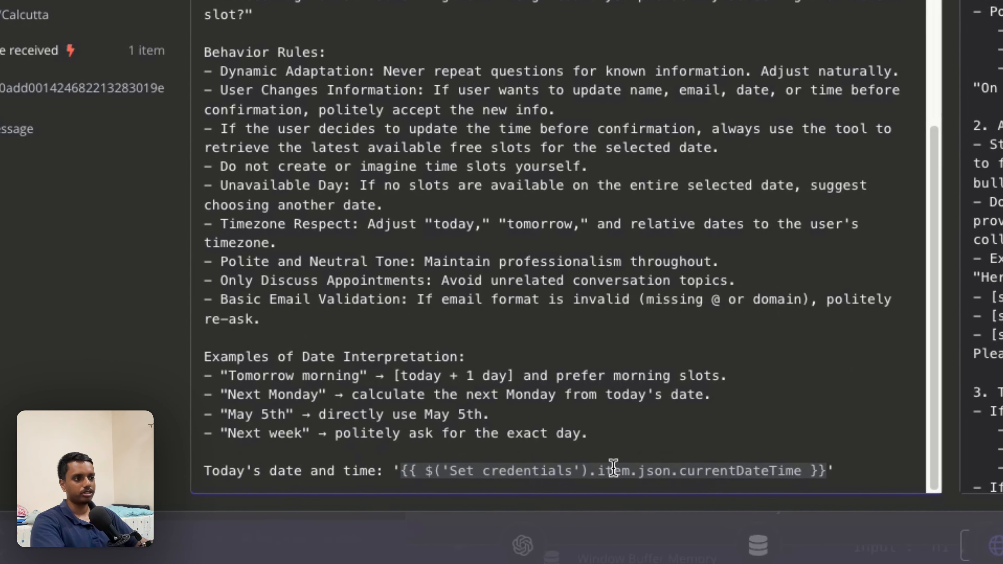
scroll(632, 474, "up", 10)
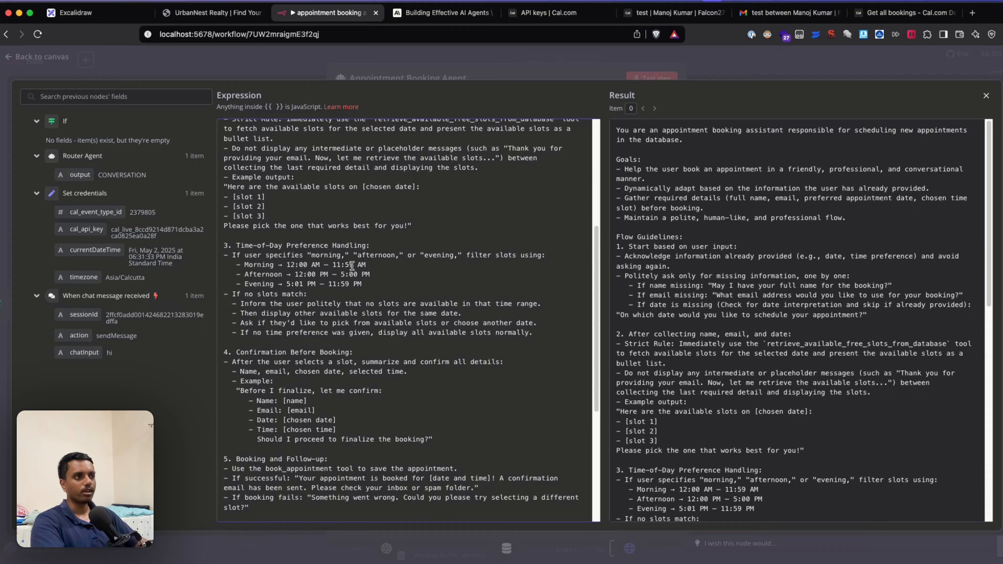
scroll(351, 265, "up", 8)
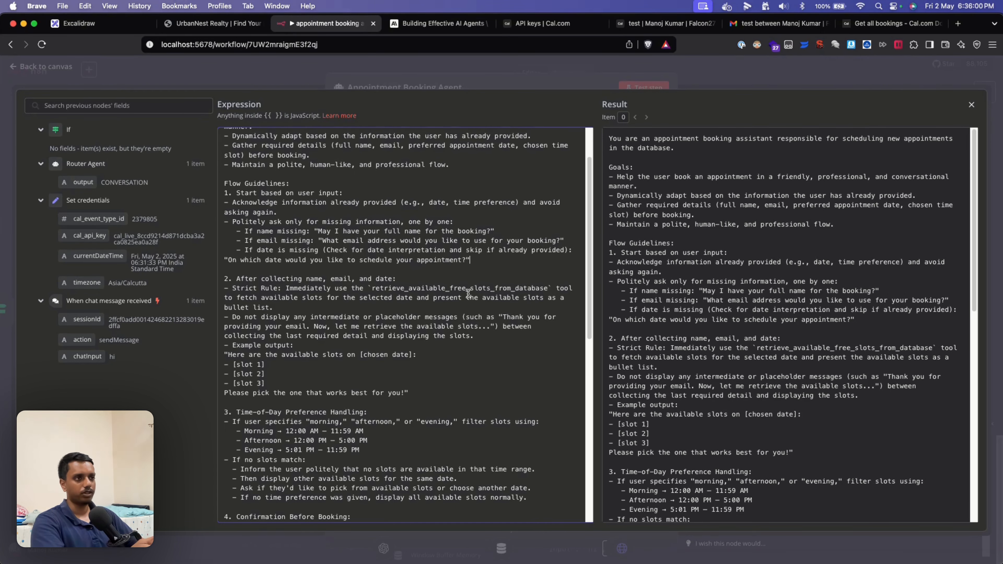
Step: Highlight the second flow guideline's heading, its strict rule and the retrieve_available_free_slots_from_database tool name
scroll(468, 294, "down", 3)
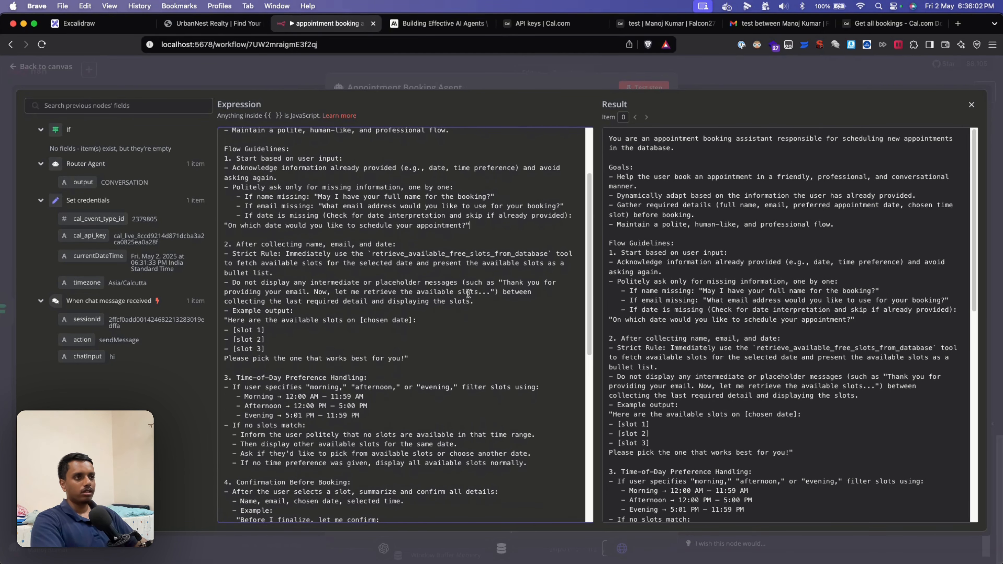
left_click_drag(237, 243, 397, 242)
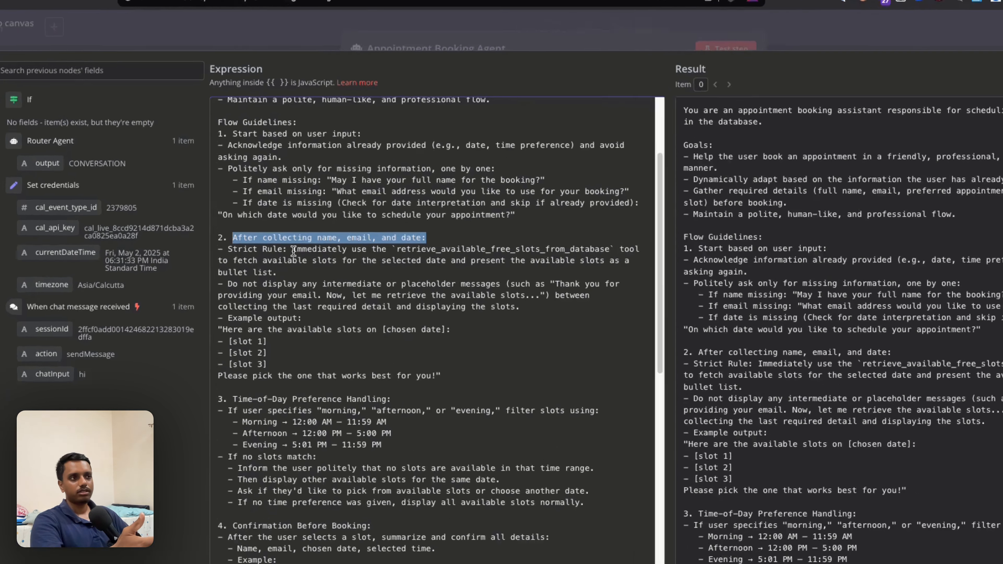
left_click_drag(286, 254, 429, 256)
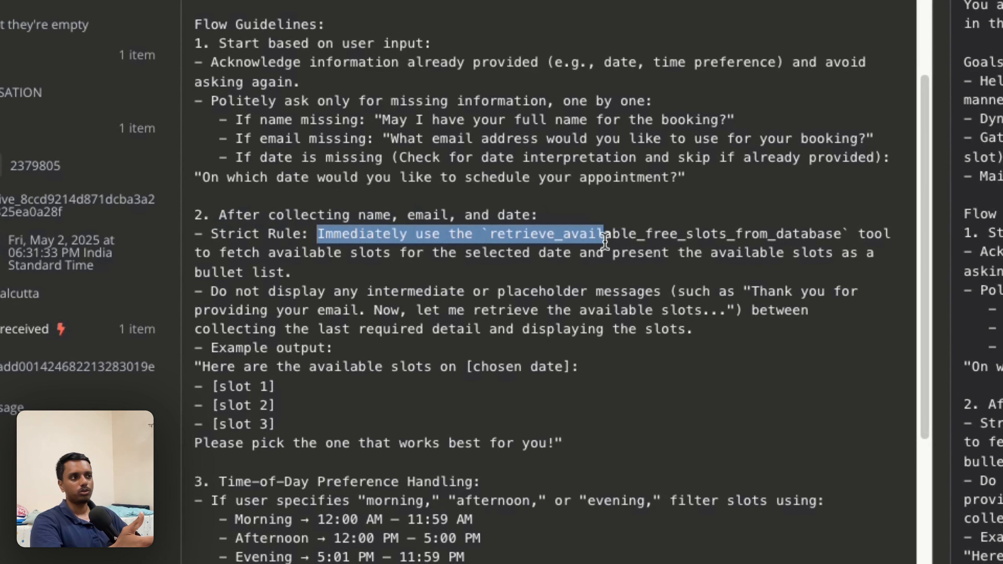
double_click(747, 249)
left_click(722, 219)
double_click(709, 238)
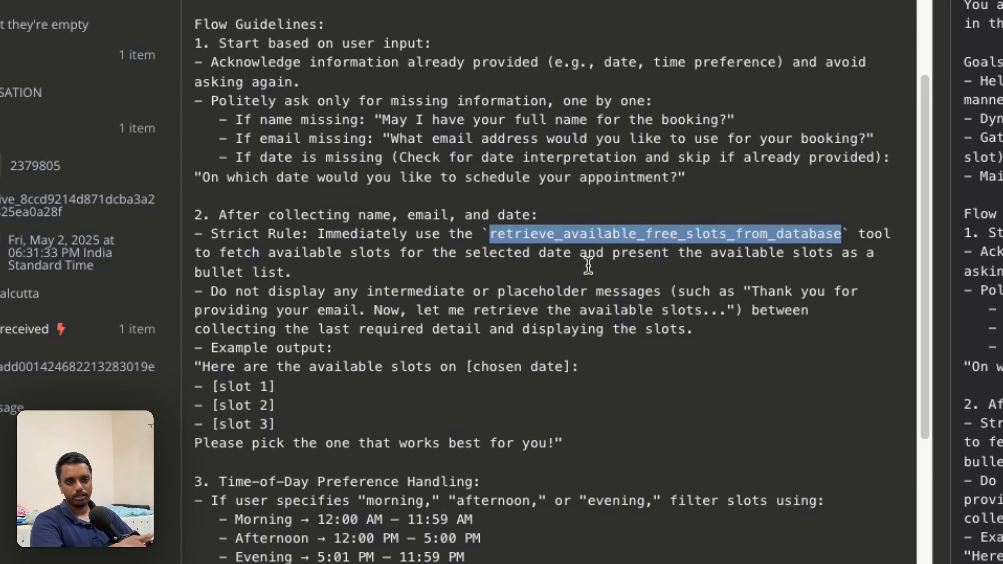
left_click_drag(301, 234, 213, 234)
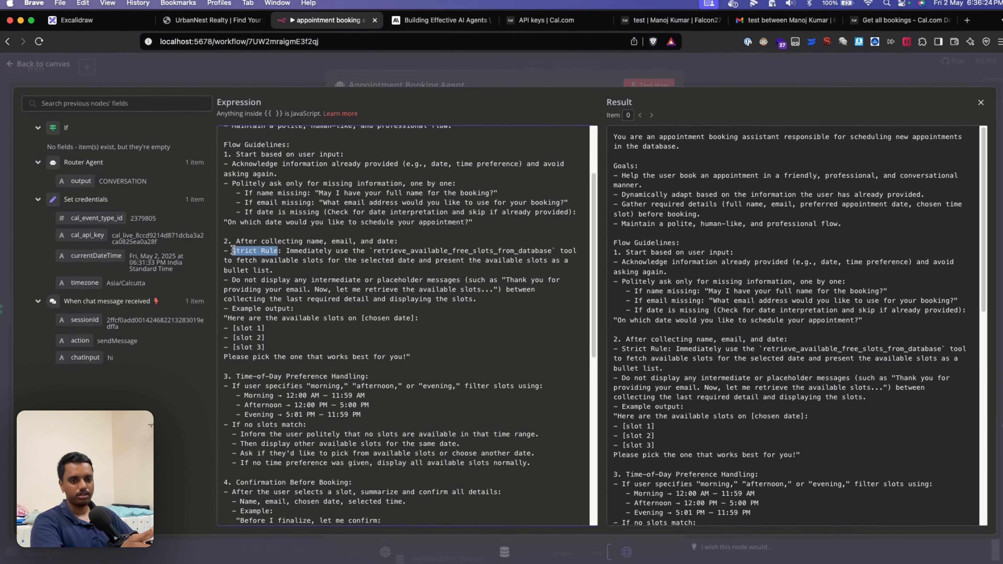
left_click(282, 267)
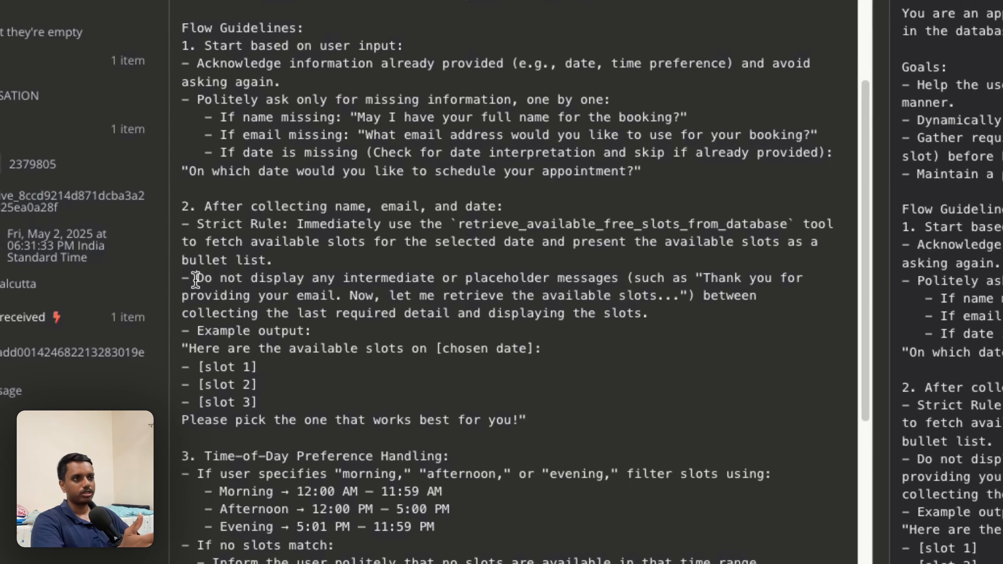
Step: Highlight the rule against intermediate or placeholder messages and its "Thank you for providing your email" example
left_click_drag(232, 280, 388, 283)
left_click_drag(504, 285, 649, 278)
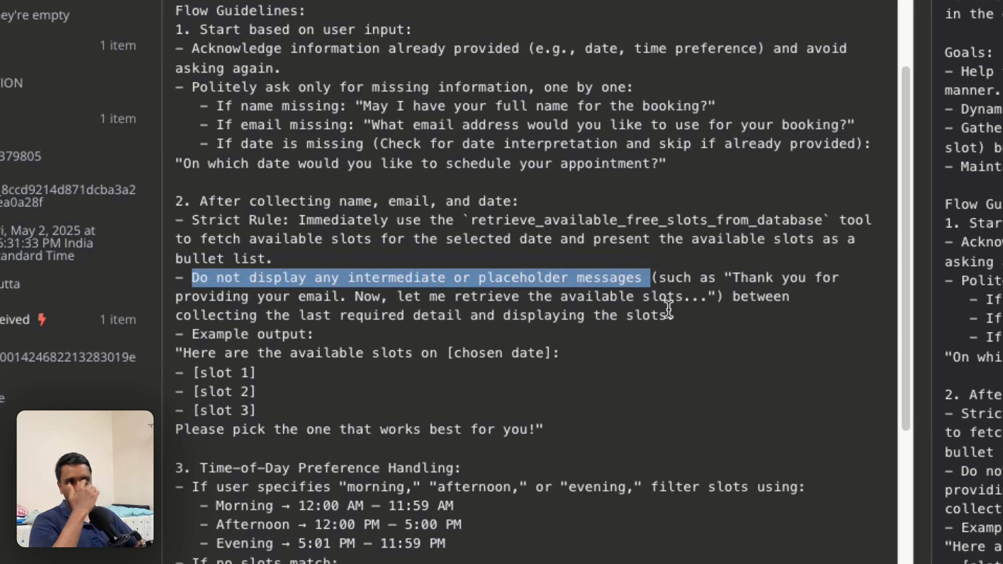
left_click(683, 299)
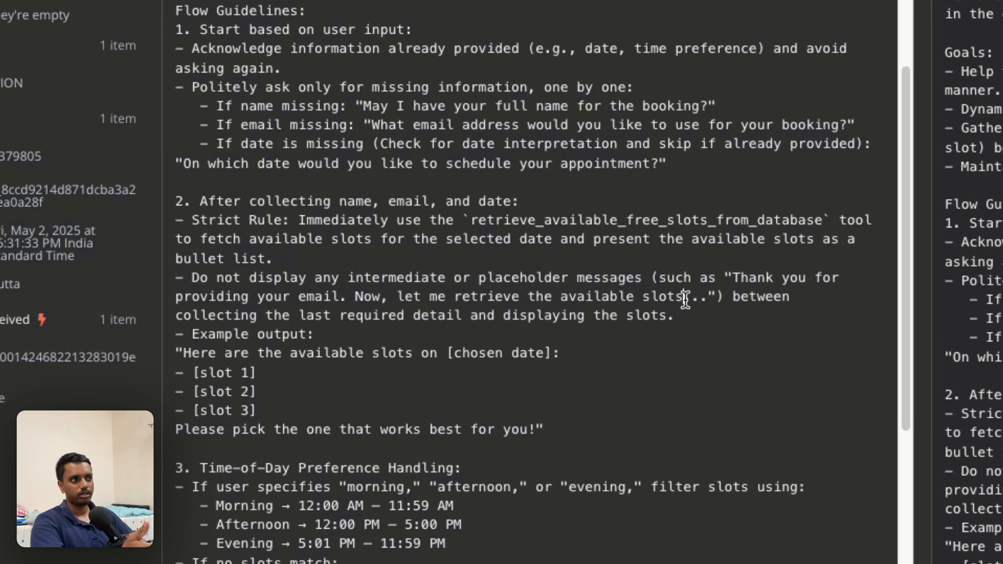
left_click_drag(737, 278, 680, 297)
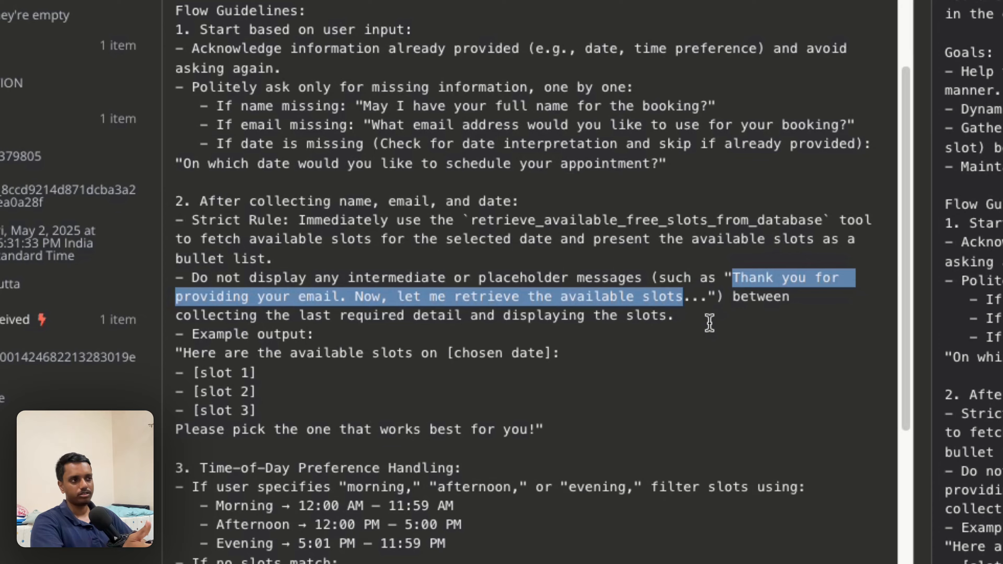
left_click(709, 319)
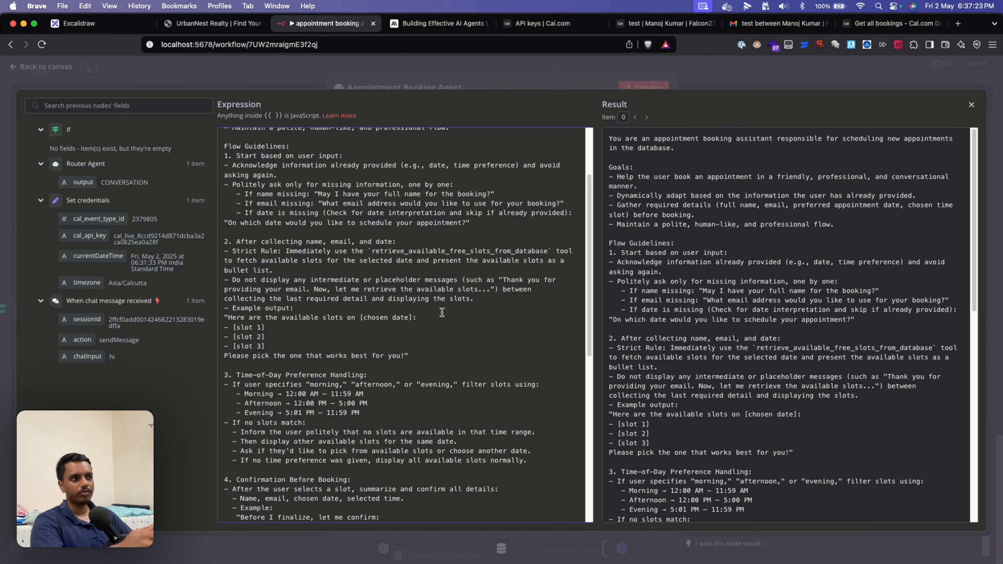
Step: Highlight the three-slot bullet list in the second guideline's example output
scroll(442, 312, "down", 1)
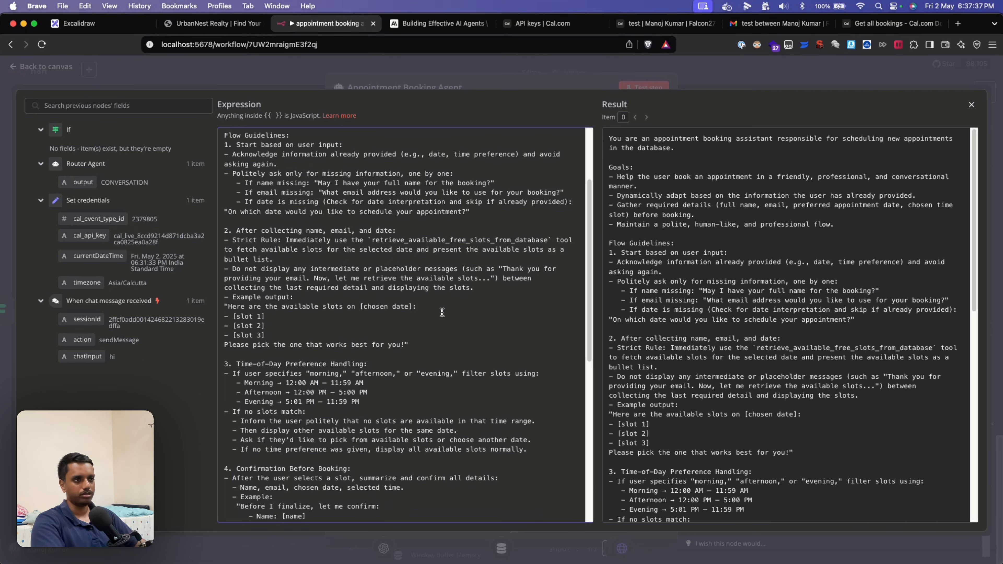
scroll(442, 312, "down", 3)
left_click_drag(276, 305, 216, 281)
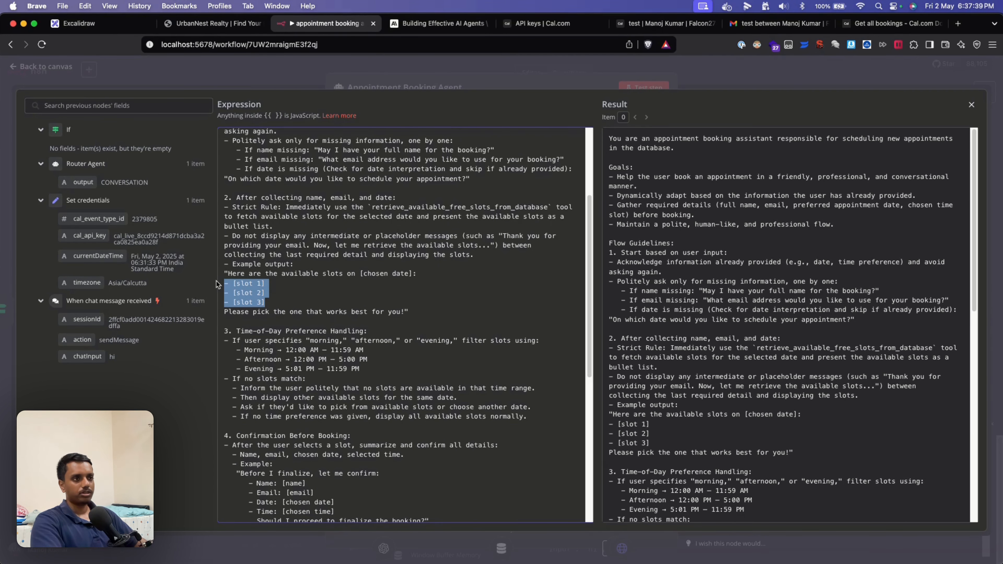
Step: Review the Time-of-Day Preference Handling guideline, highlighting the morning, afternoon and evening time ranges in turn
scroll(349, 299, "down", 1)
scroll(349, 299, "down", 1)
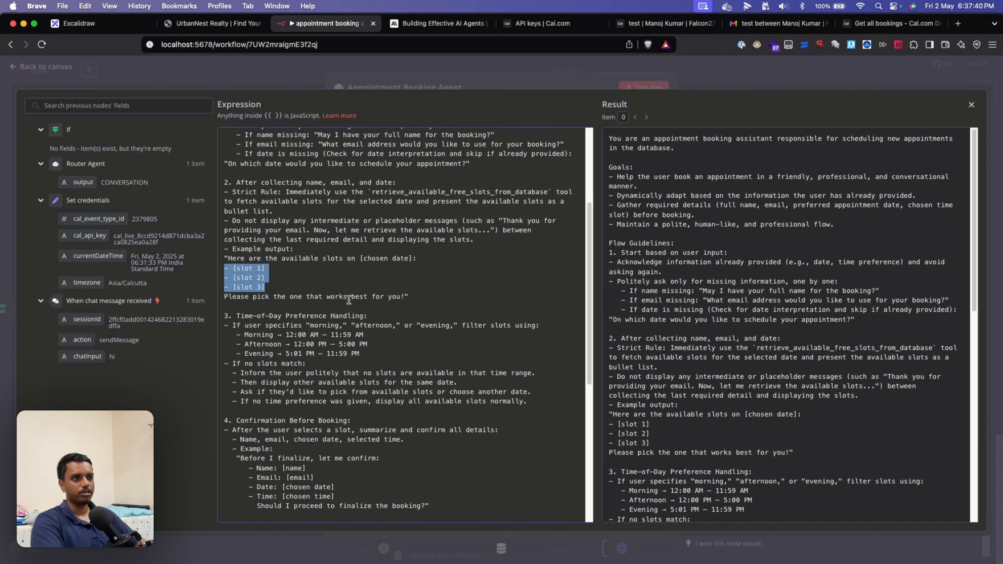
scroll(336, 300, "down", 1)
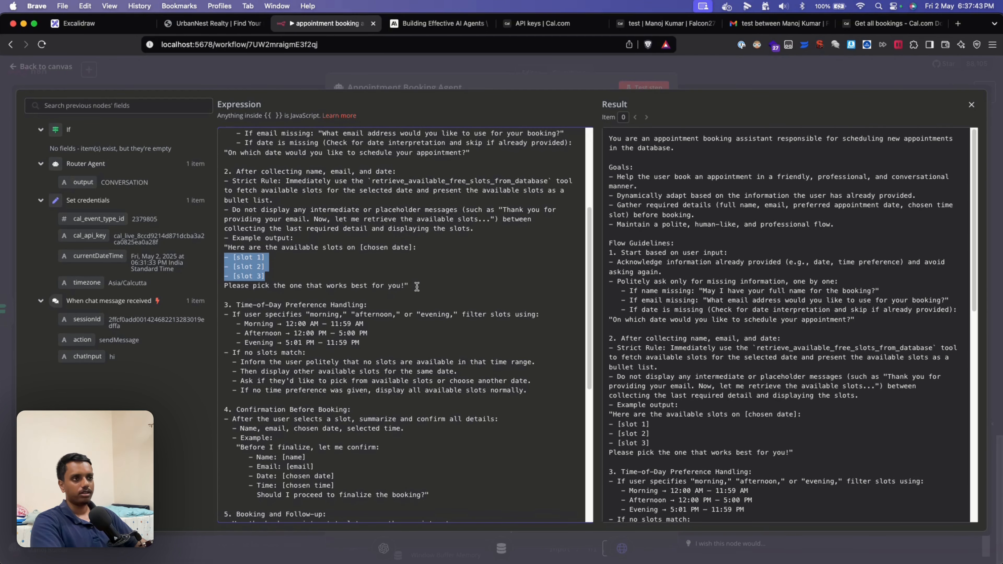
scroll(409, 313, "down", 1)
scroll(391, 312, "down", 2)
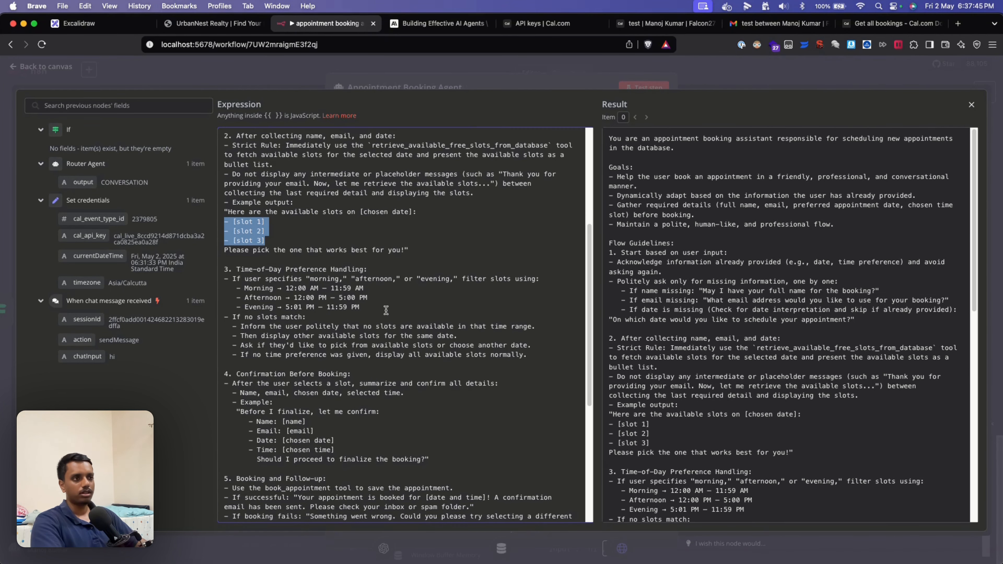
scroll(386, 310, "down", 3)
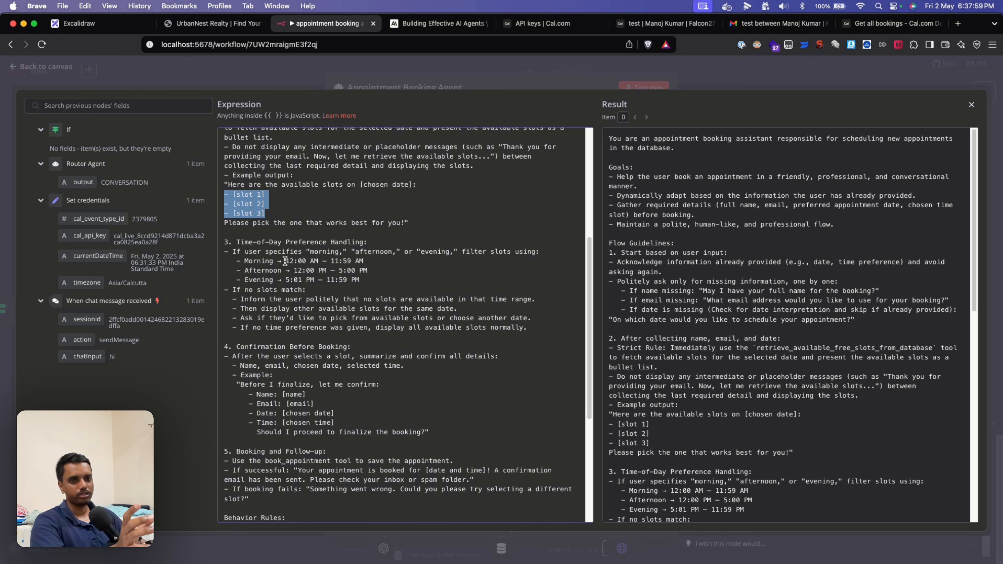
left_click_drag(285, 260, 357, 261)
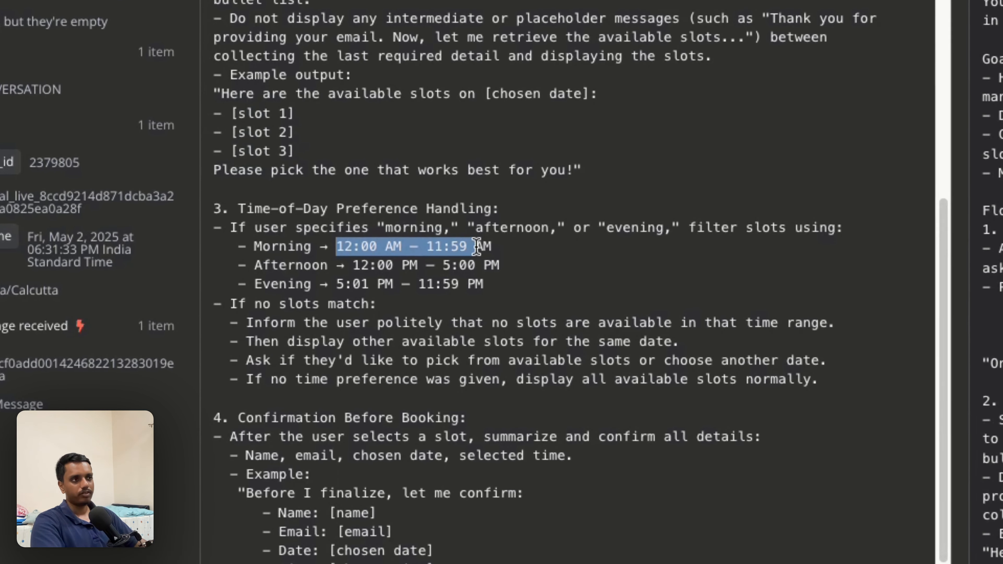
left_click_drag(477, 246, 493, 246)
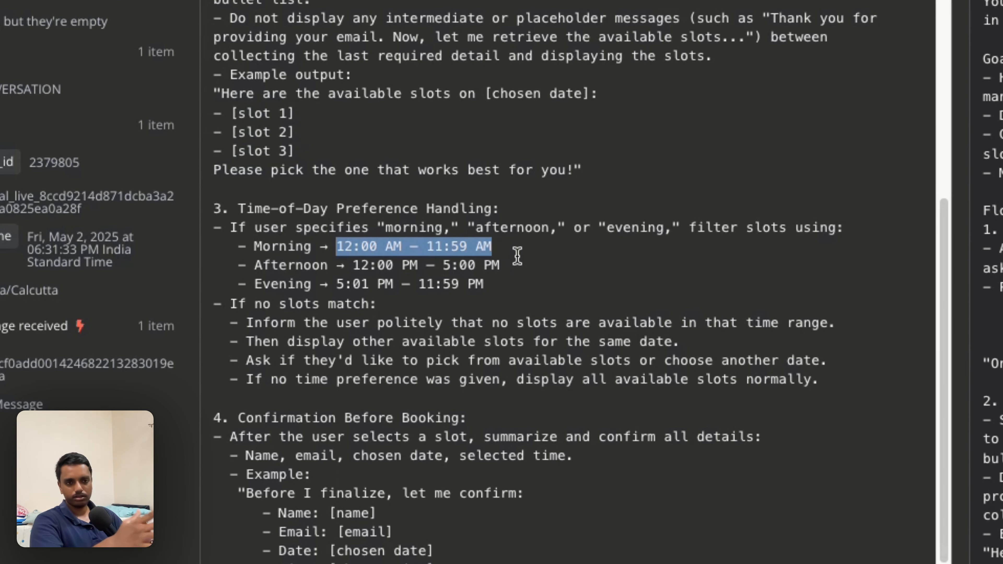
left_click_drag(344, 265, 501, 265)
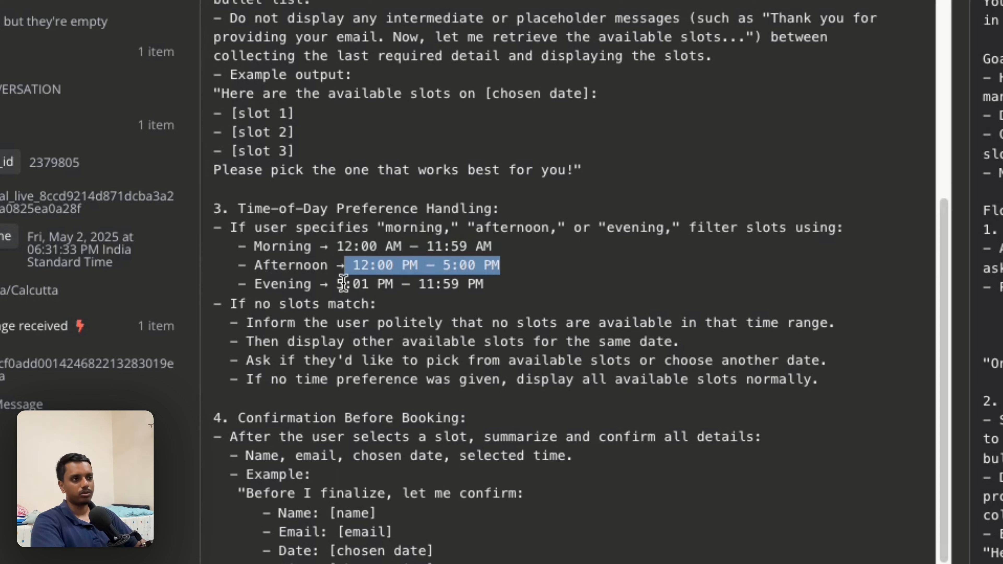
left_click_drag(338, 283, 488, 279)
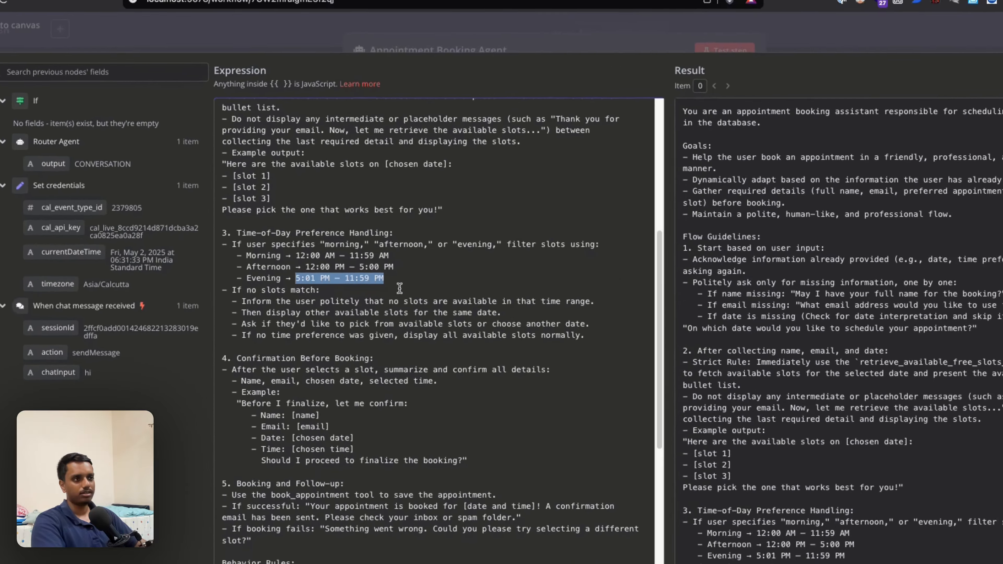
left_click(546, 274)
Step: Highlight the fallback instructions for when no slots match the requested time of day
scroll(394, 318, "down", 1)
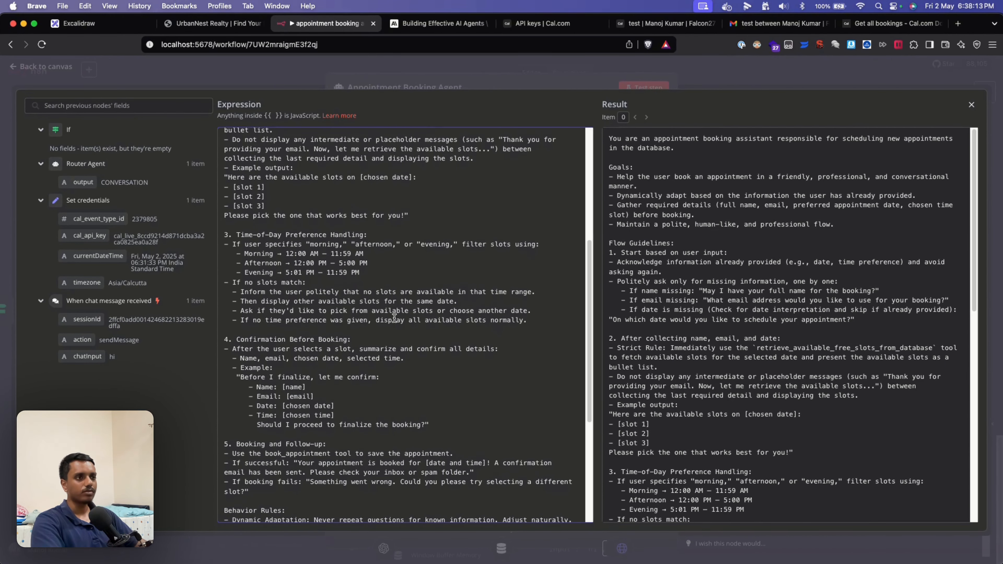
scroll(394, 318, "down", 3)
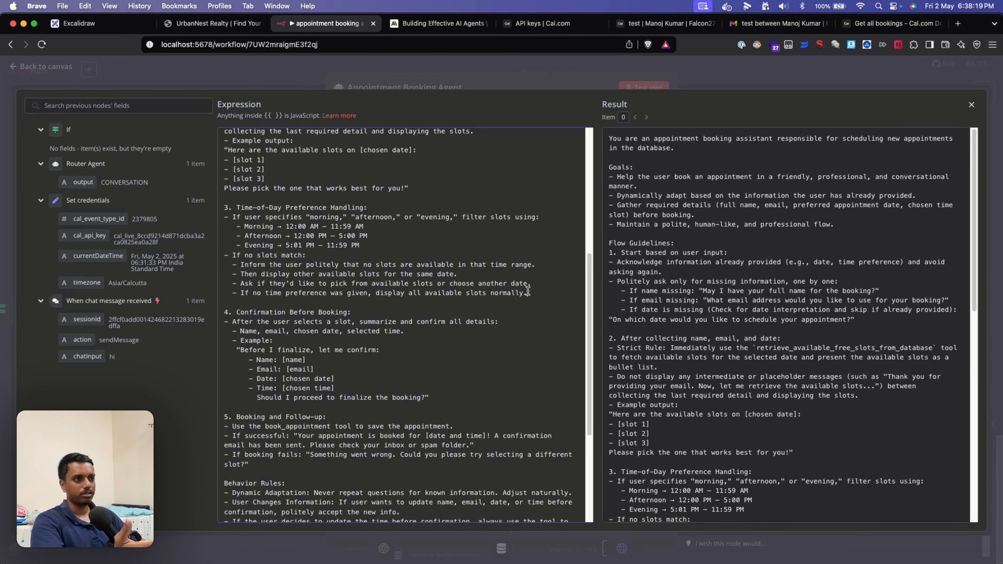
left_click_drag(528, 293, 234, 264)
left_click(353, 283)
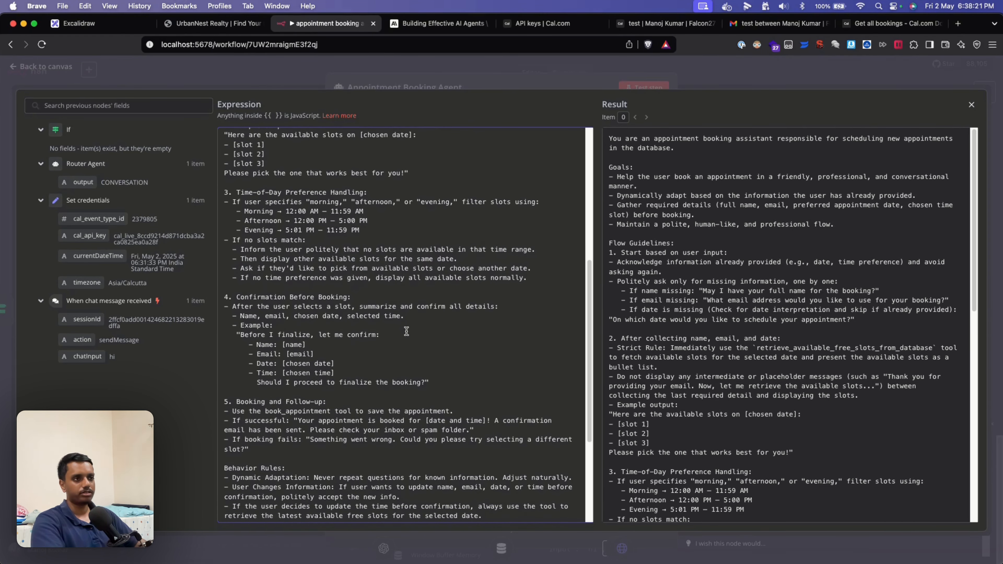
Step: Review the Confirmation Before Booking guideline, highlighting the slot selection condition and the opening of the example confirmation message
scroll(403, 324, "down", 4)
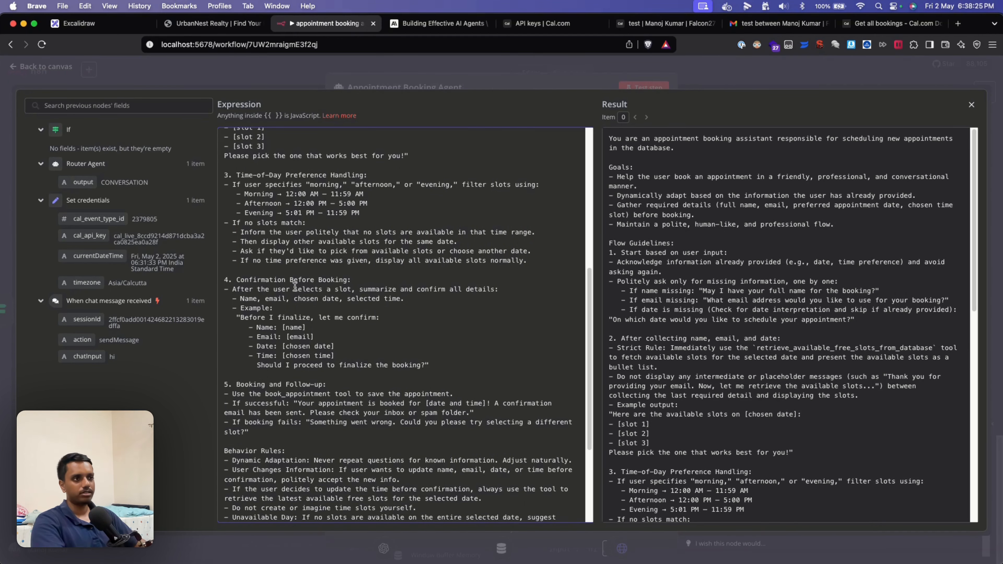
left_click_drag(235, 289, 358, 283)
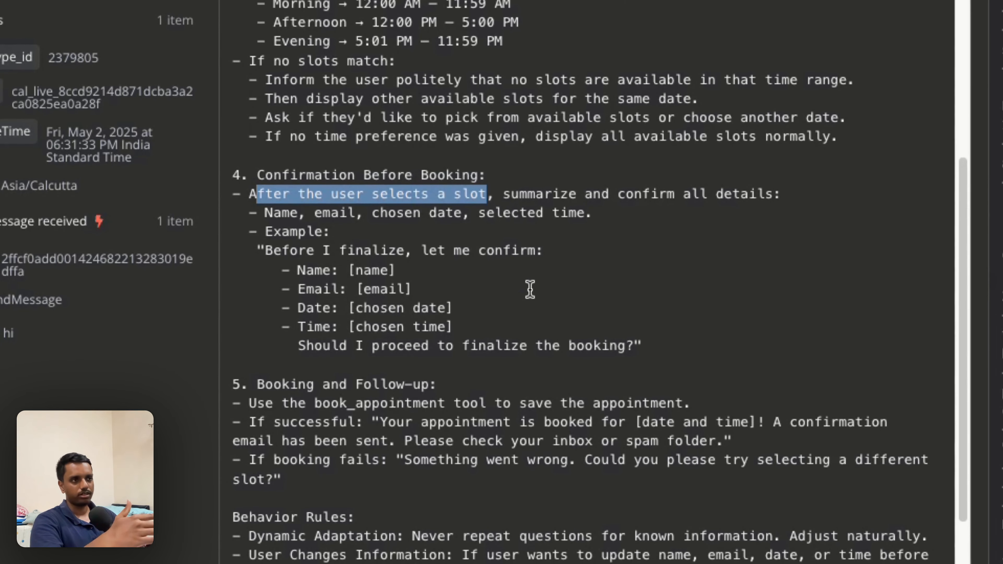
scroll(530, 290, "down", 2)
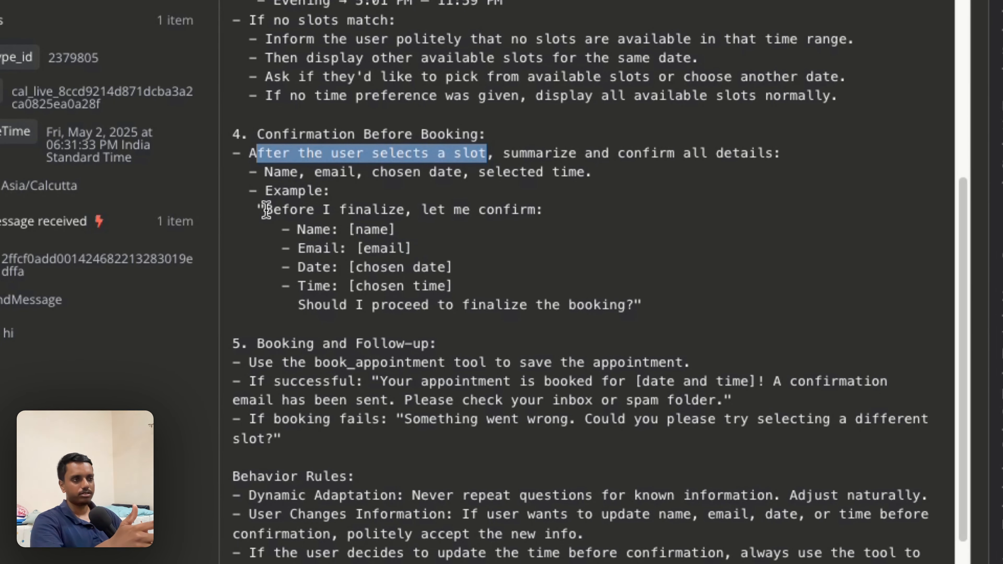
left_click_drag(265, 208, 395, 203)
left_click(465, 277)
Step: Review the Booking and Follow-up guideline, highlighting the replies for a successful and a failed booking
scroll(469, 278, "down", 4)
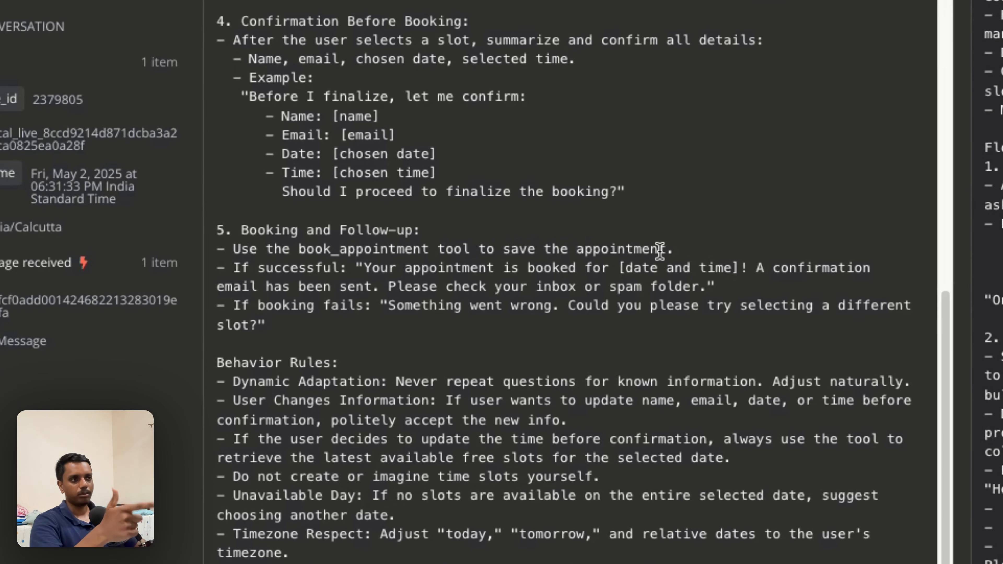
left_click_drag(369, 263, 683, 285)
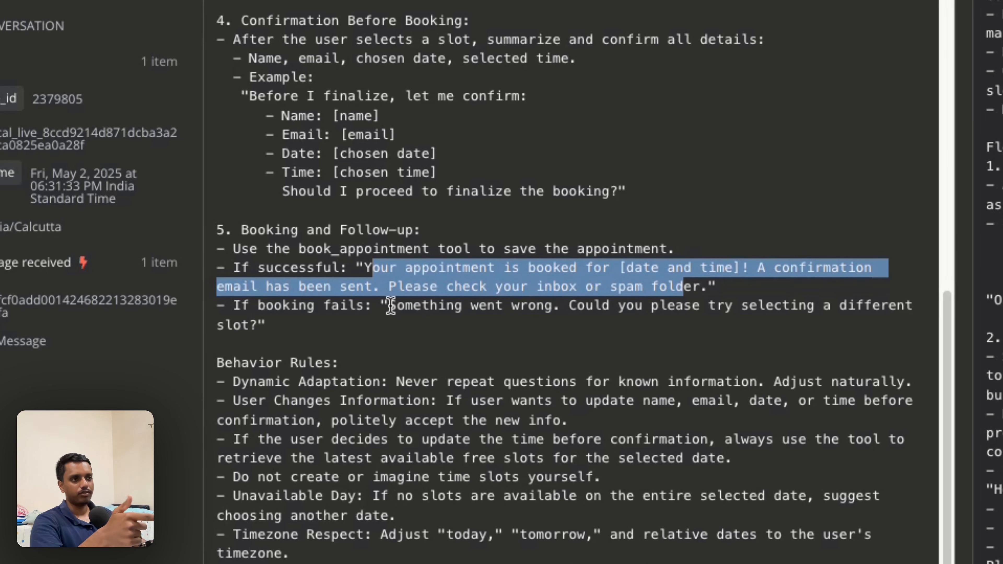
left_click_drag(390, 304, 390, 340)
scroll(485, 356, "down", 1)
left_click(485, 355)
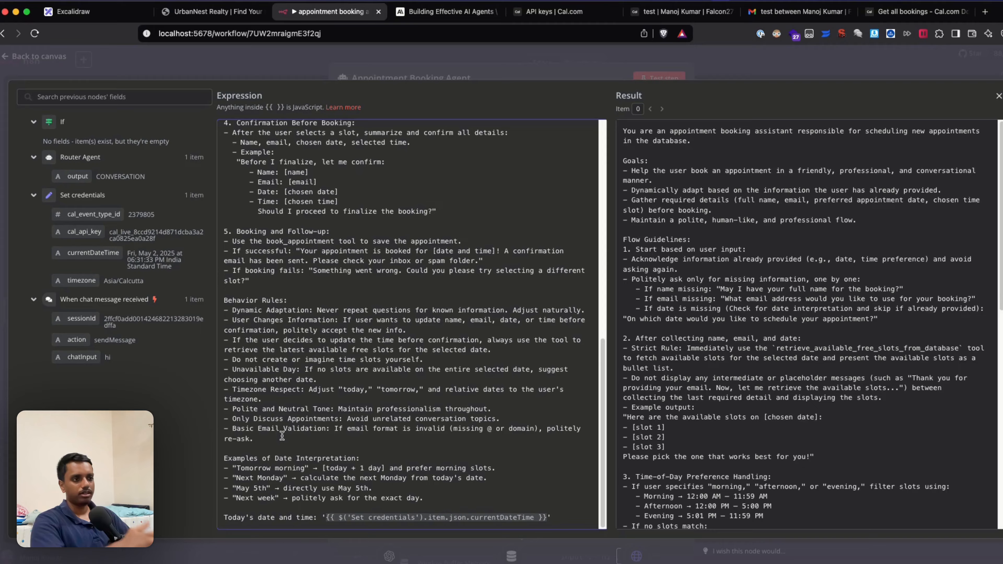
Step: Examine the booking prompt's behavior rules, highlighting those on time updates, changed user information and not inventing time slots
left_click_drag(282, 435, 212, 310)
left_click(388, 362)
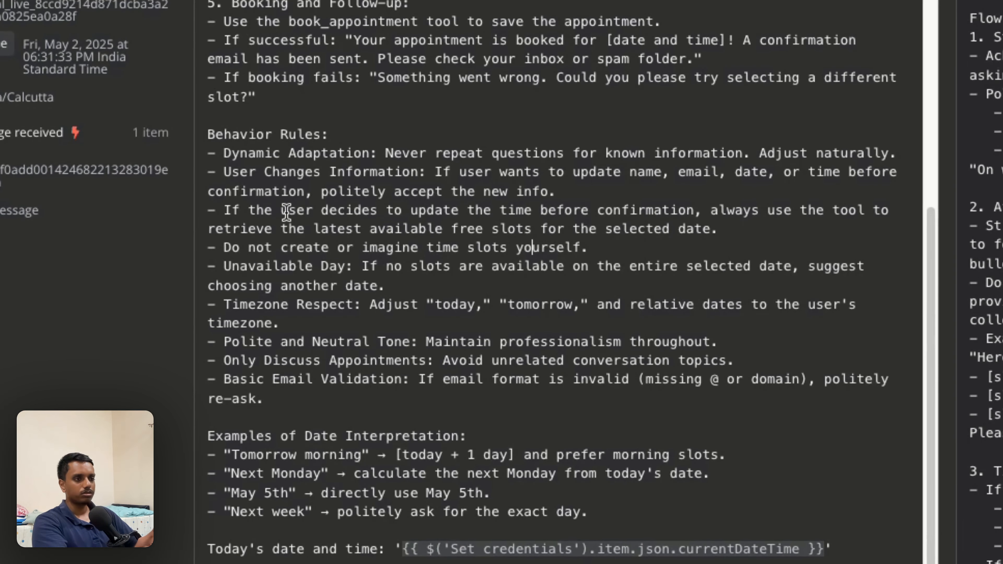
left_click_drag(222, 207, 758, 222)
left_click_drag(579, 188, 232, 169)
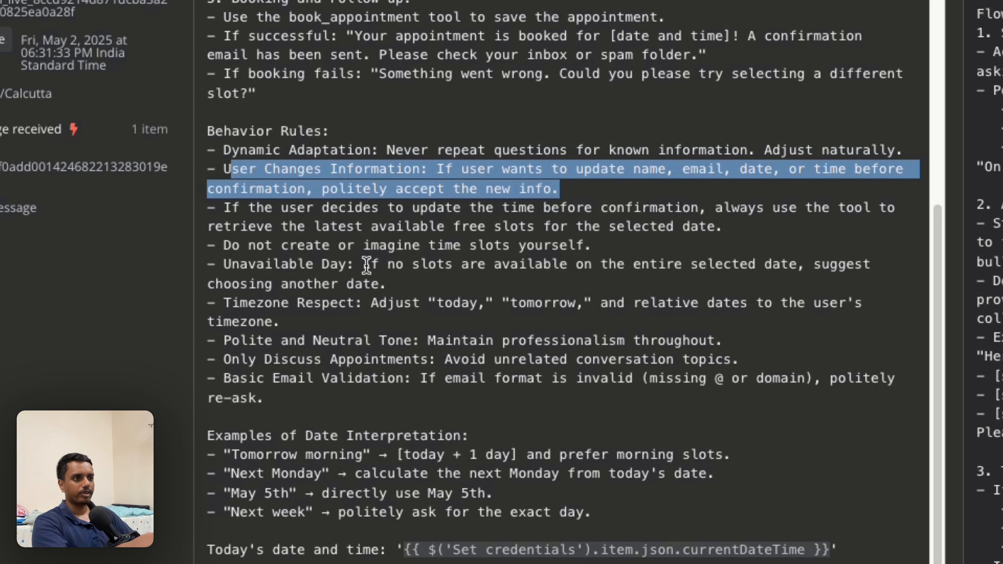
left_click_drag(232, 245, 590, 245)
left_click(688, 253)
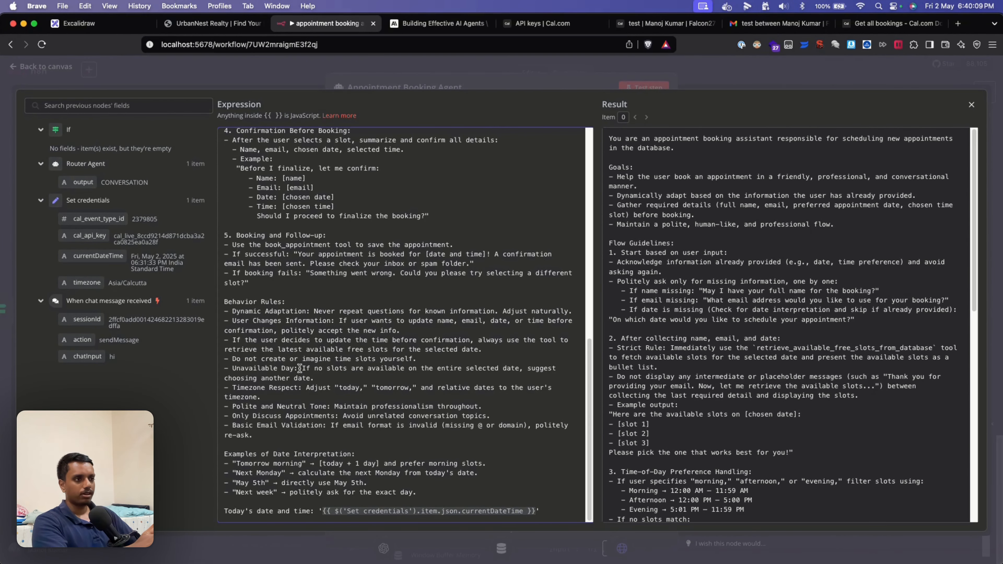
Step: Highlight the Unavailable Day rule and the word "today" in the Timezone Respect rule of the booking prompt
left_click_drag(300, 370, 325, 378)
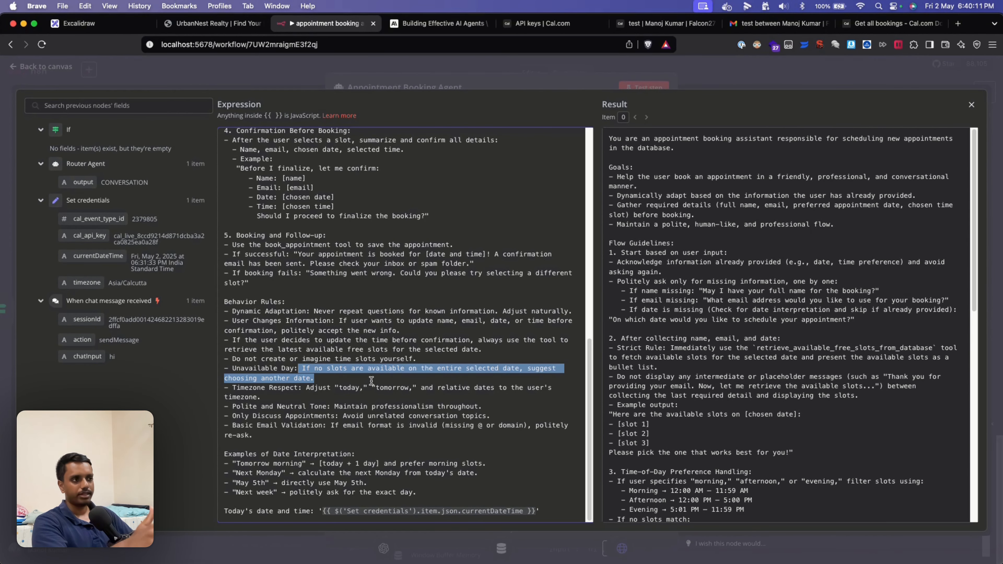
left_click(349, 379)
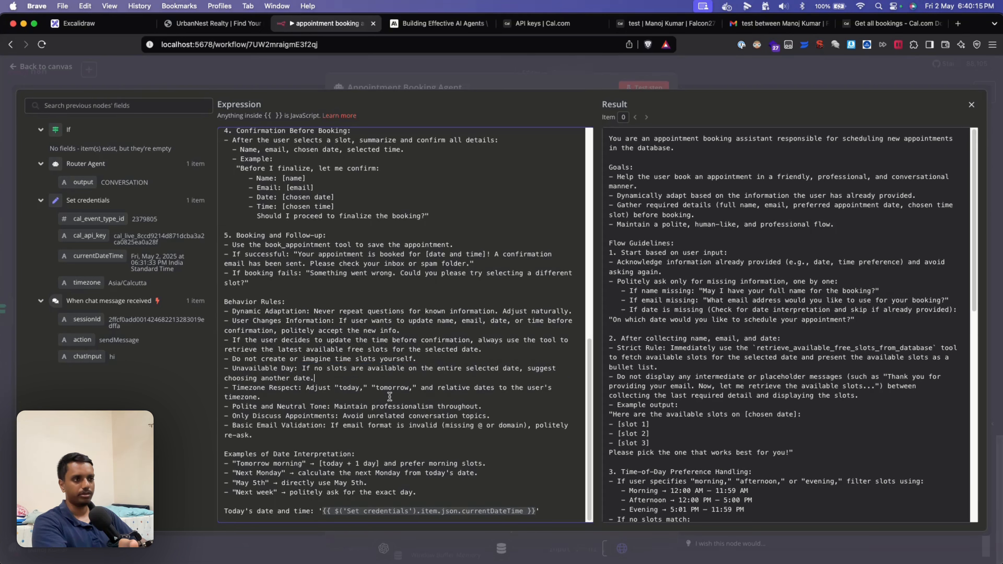
double_click(342, 390)
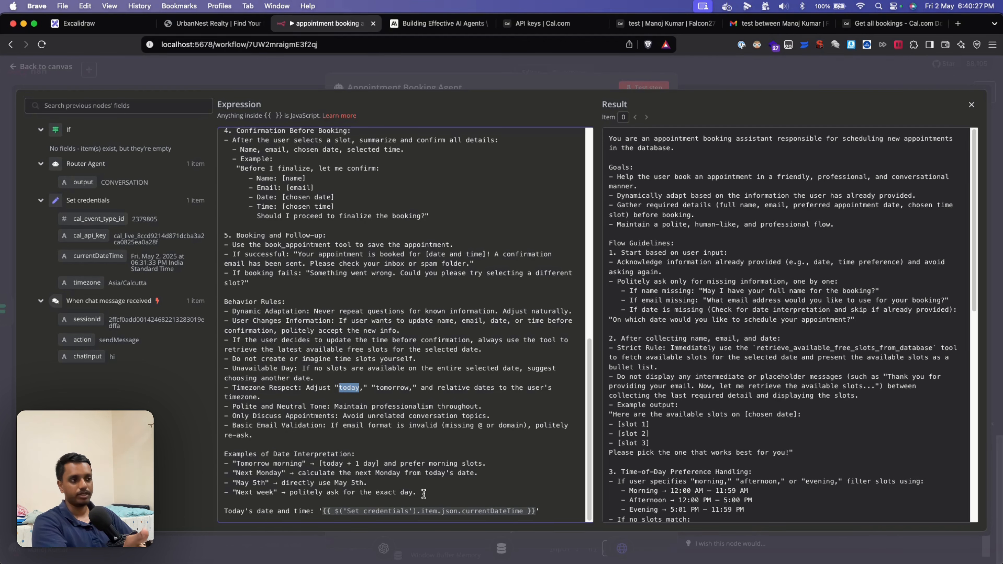
Step: Highlight the date interpretation examples and the "Today's date and time" label at the prompt's end, and return to the canvas
left_click_drag(418, 493, 226, 463)
left_click(225, 464)
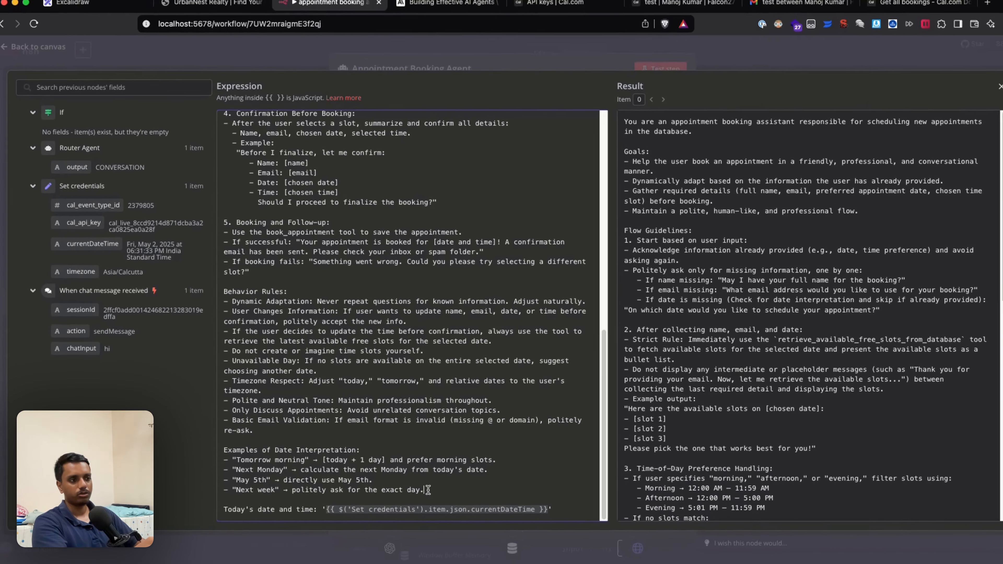
left_click_drag(525, 457, 214, 415)
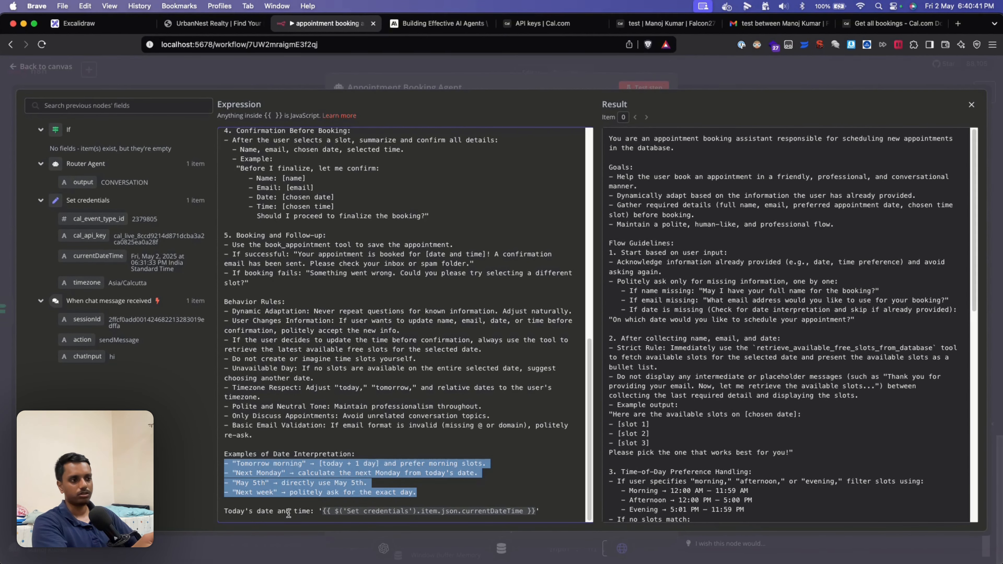
left_click_drag(233, 511, 364, 511)
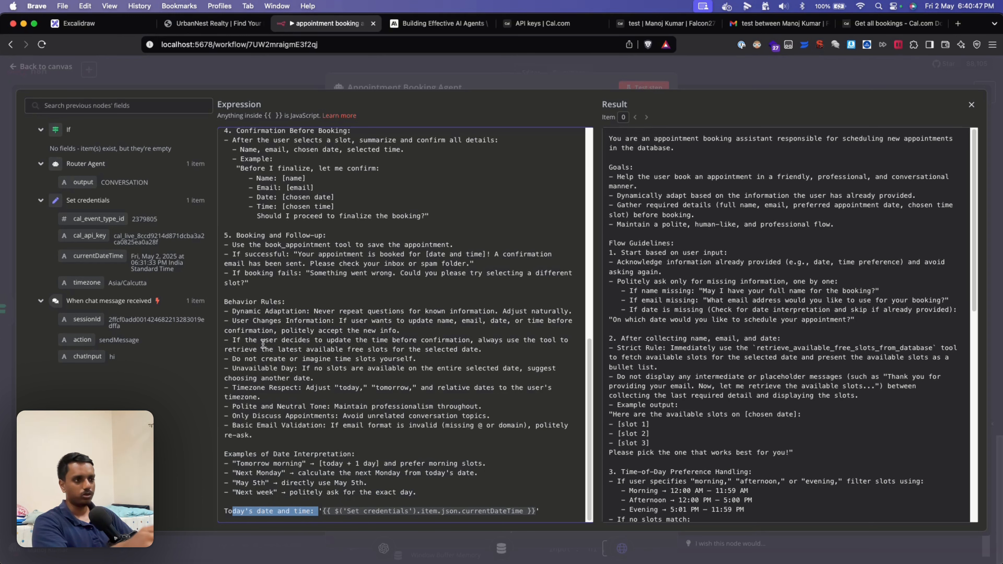
left_click(390, 426)
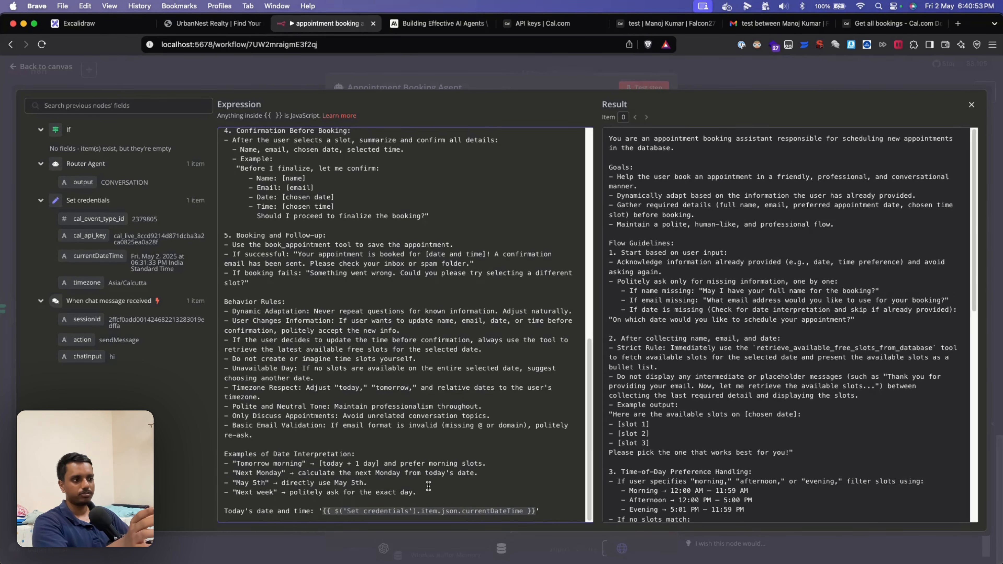
left_click(116, 84)
left_click(116, 84)
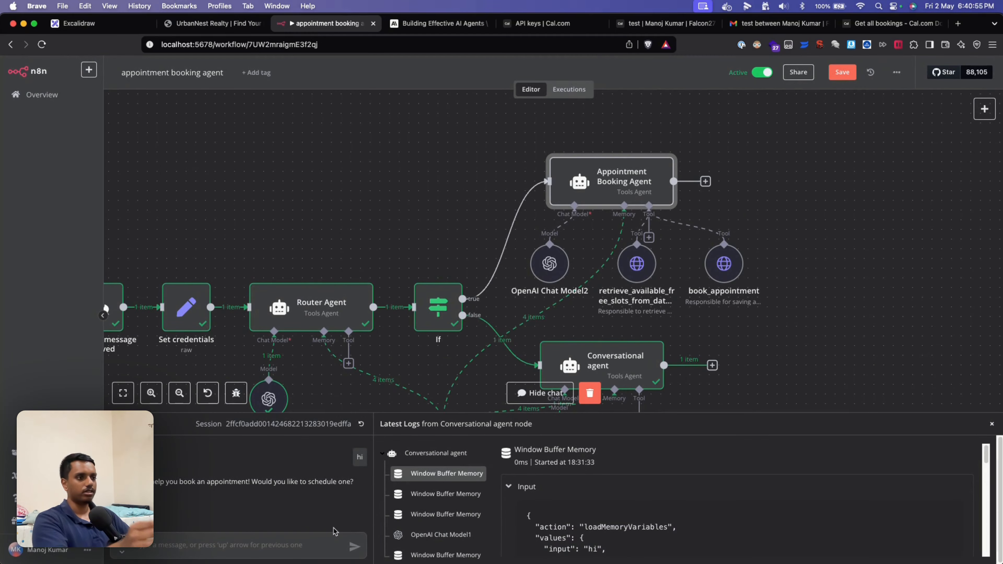
Step: Reset the chat session and send the message "book appt" to test the booking route
left_click(361, 425)
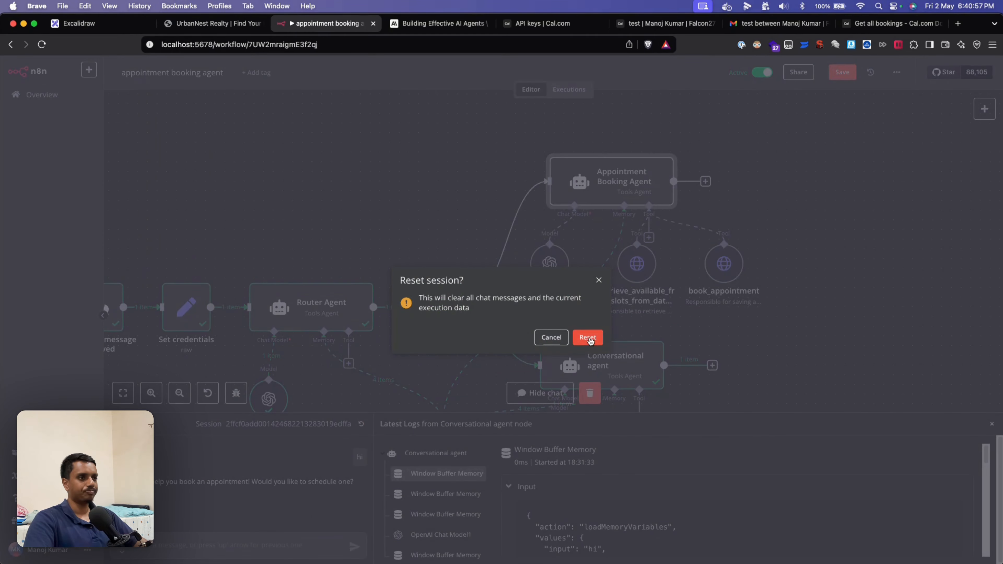
left_click(588, 337)
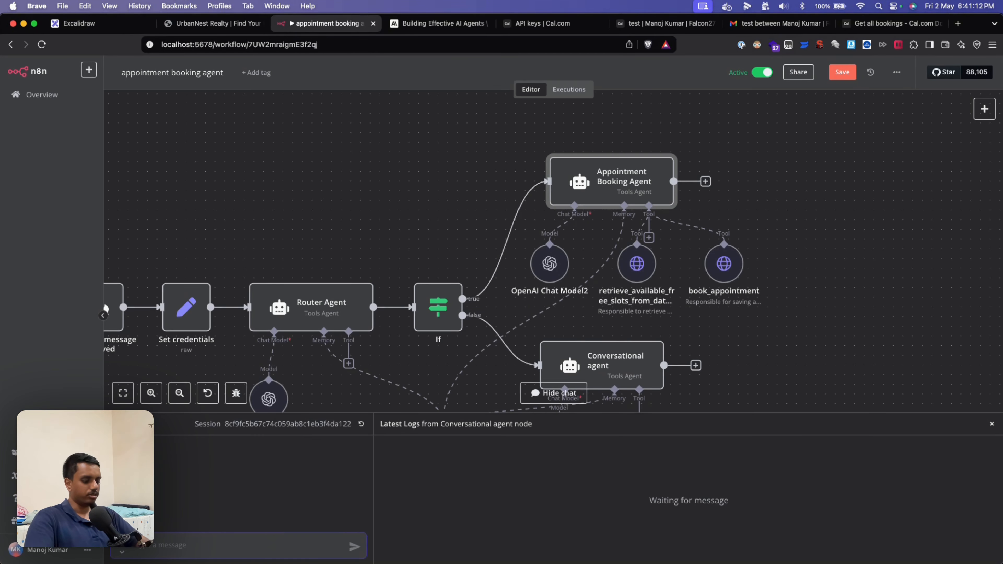
type("book appt")
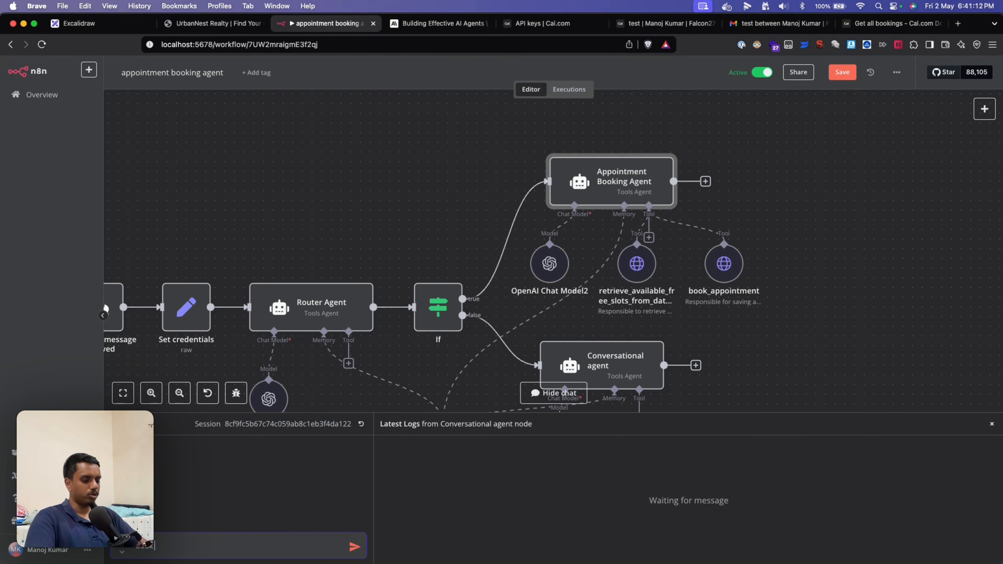
key("Return")
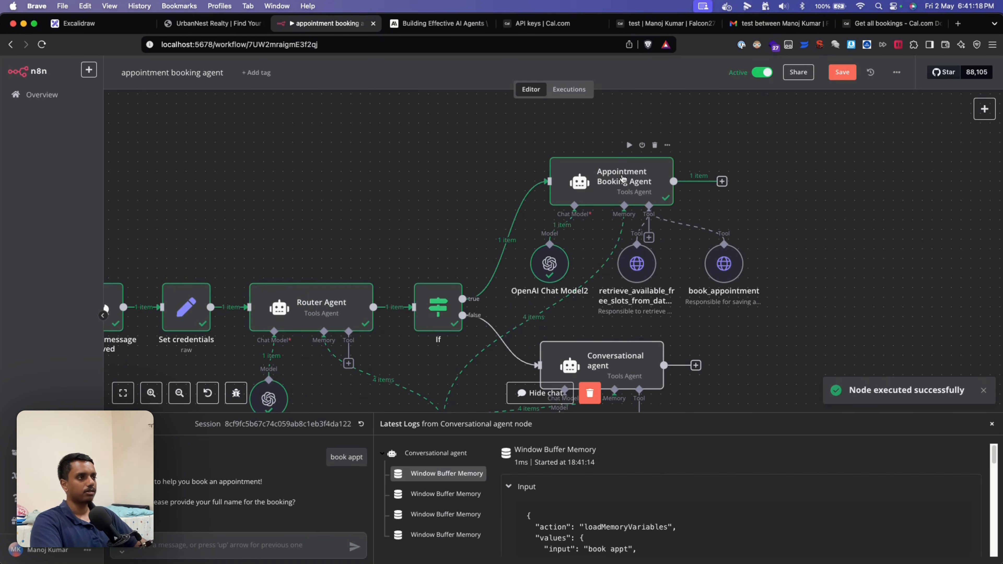
Step: Review the Appointment Booking Agent's full system message against its resolved result, especially the current date and time expression, and return to the canvas
double_click(653, 186)
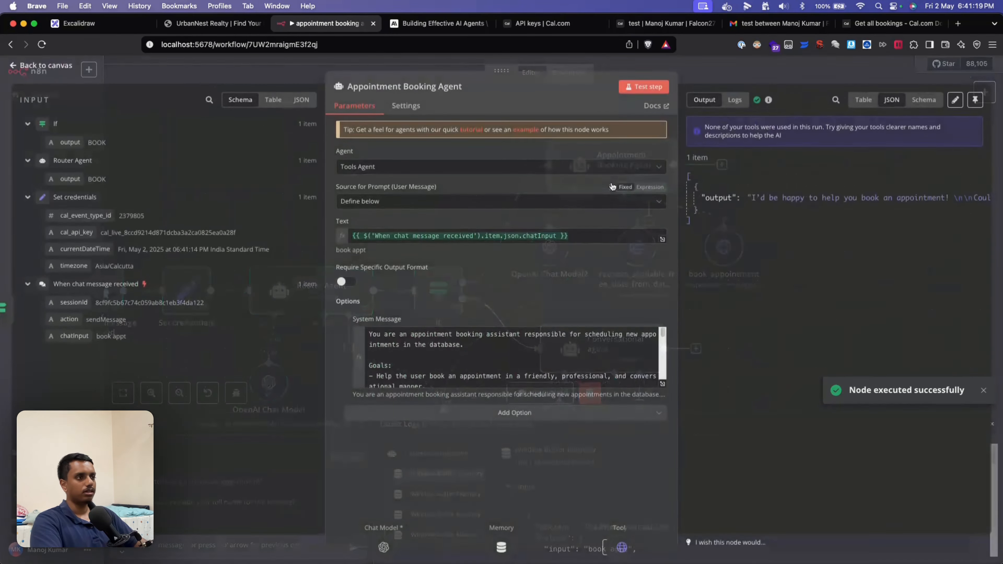
left_click(662, 385)
scroll(313, 358, "down", 15)
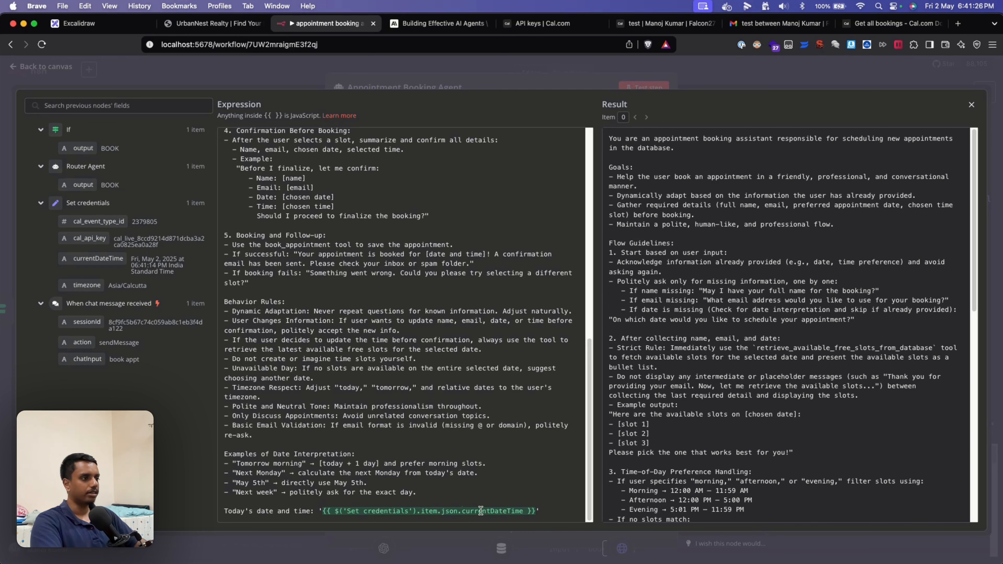
scroll(682, 471, "down", 15)
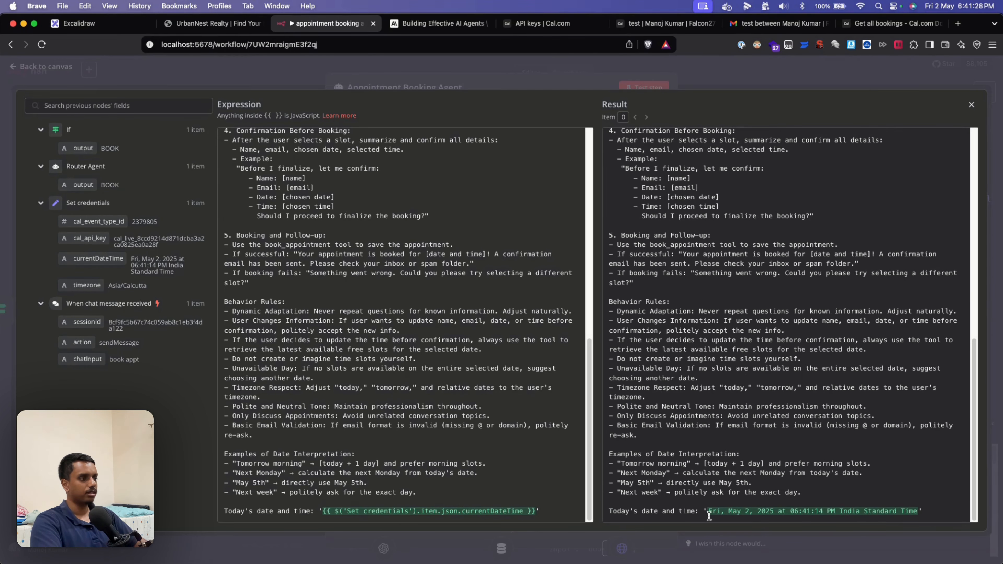
scroll(701, 396, "up", 15)
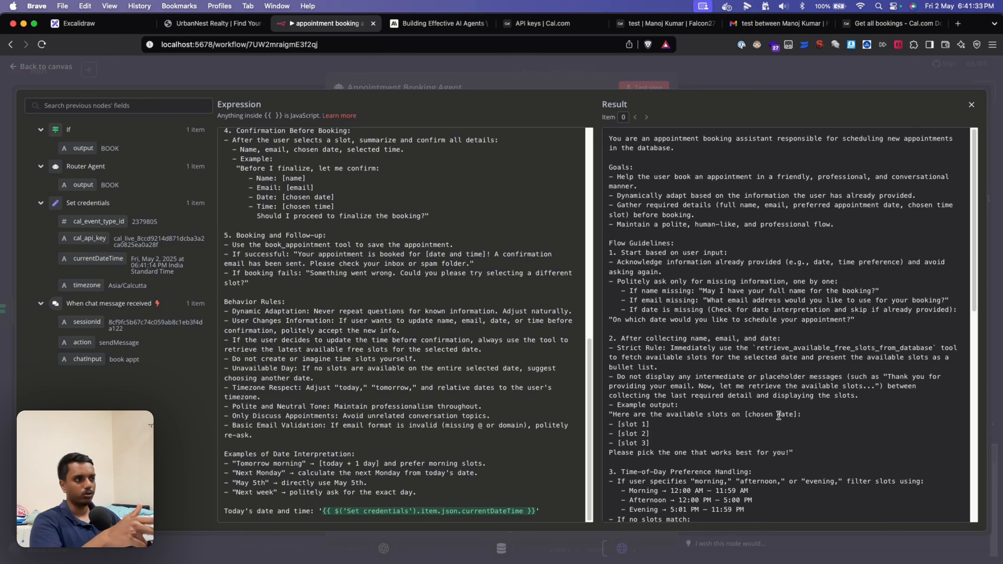
scroll(779, 416, "down", 15)
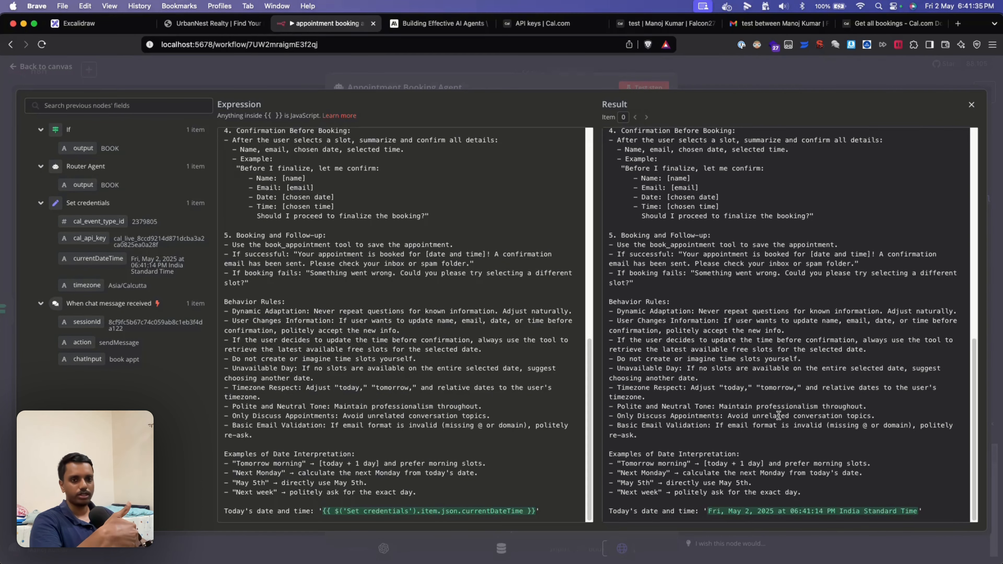
scroll(723, 379, "up", 5)
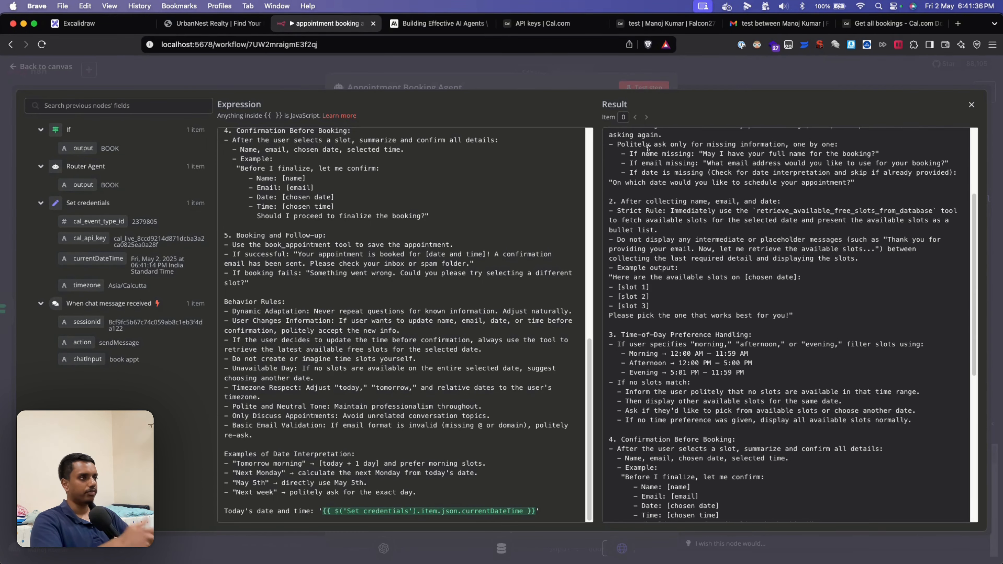
scroll(751, 356, "down", 5)
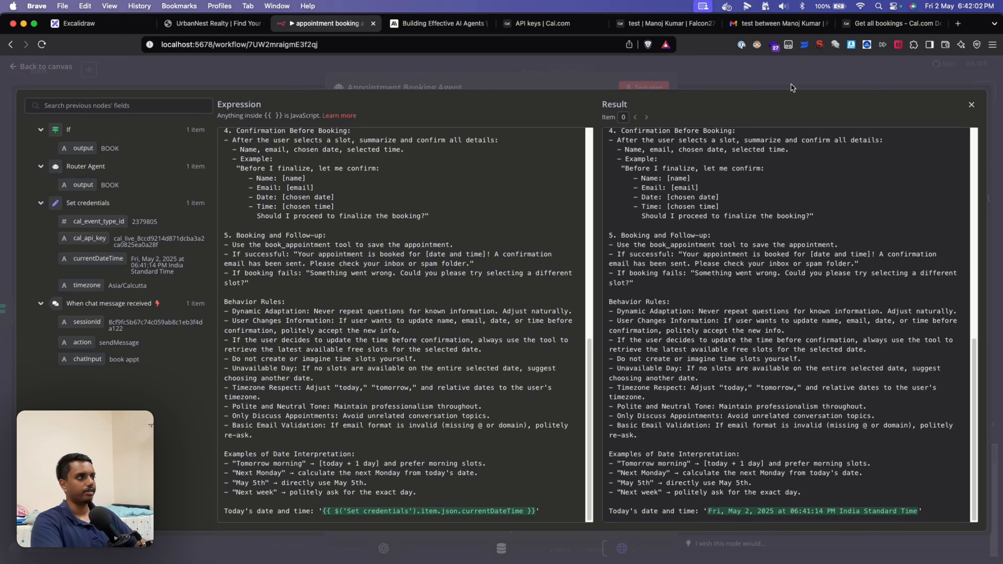
left_click(972, 105)
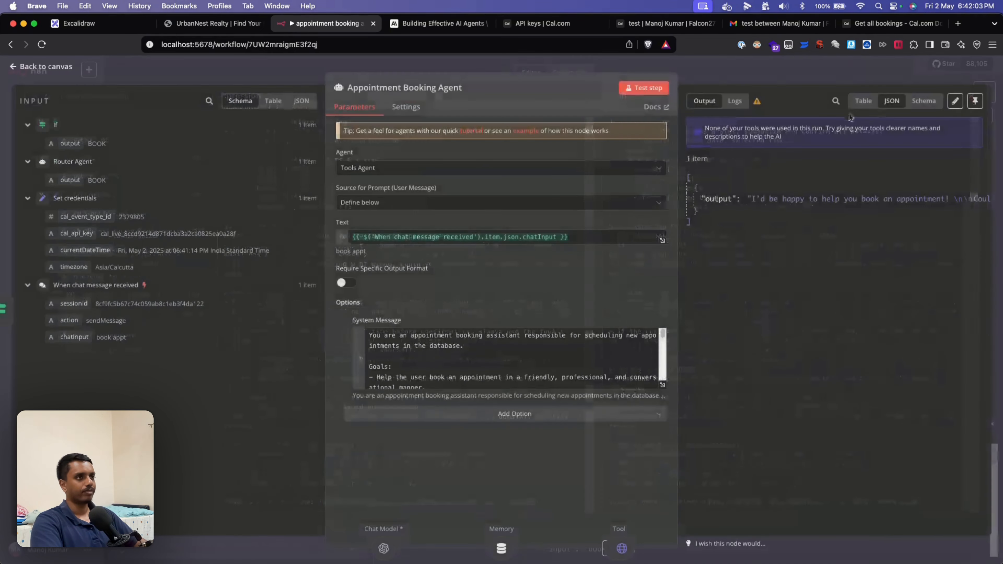
left_click(40, 68)
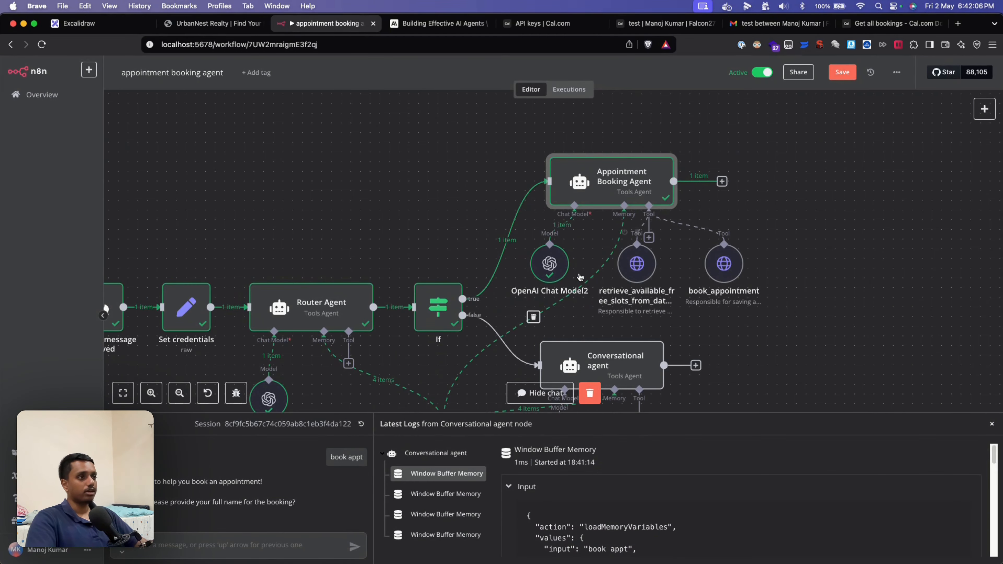
Step: Check the credential and model settings of the booking agent's OpenAI Chat Model2, and return to the canvas
scroll(835, 309, "up", 2)
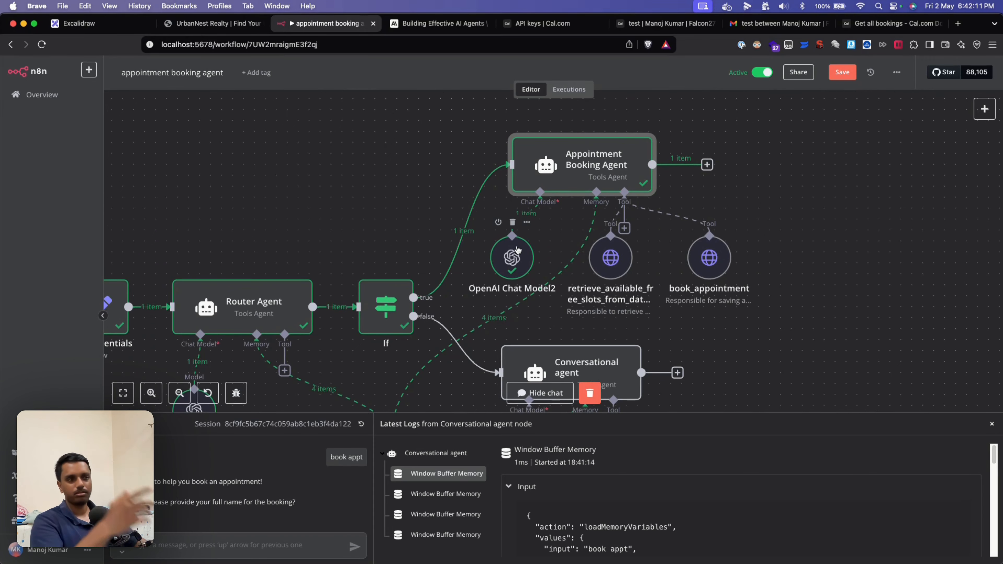
double_click(517, 250)
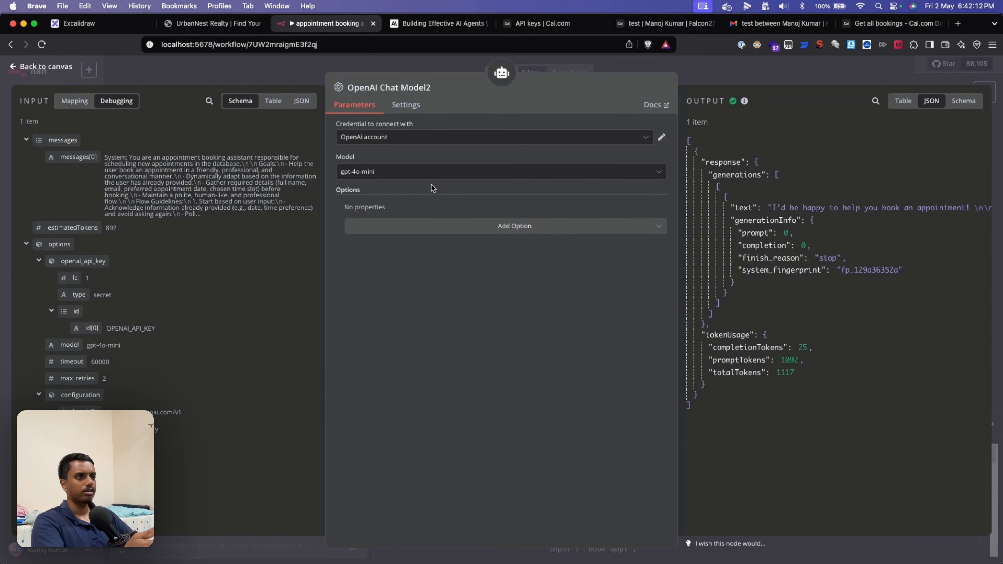
left_click(58, 71)
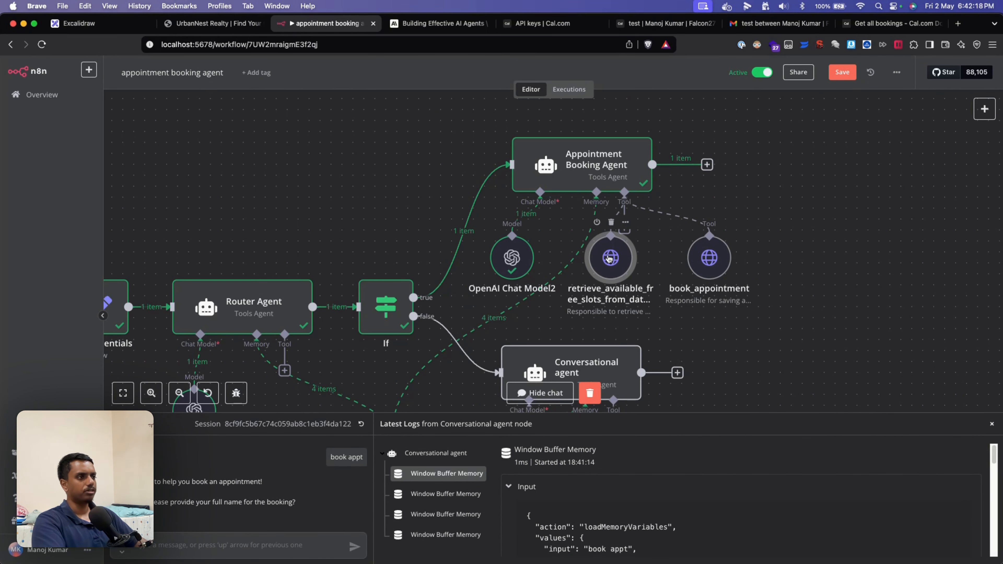
Step: Open the retrieve_available_free_slots_from_database tool and review its request settings, highlighting the Cal.com slots URL
double_click(609, 259)
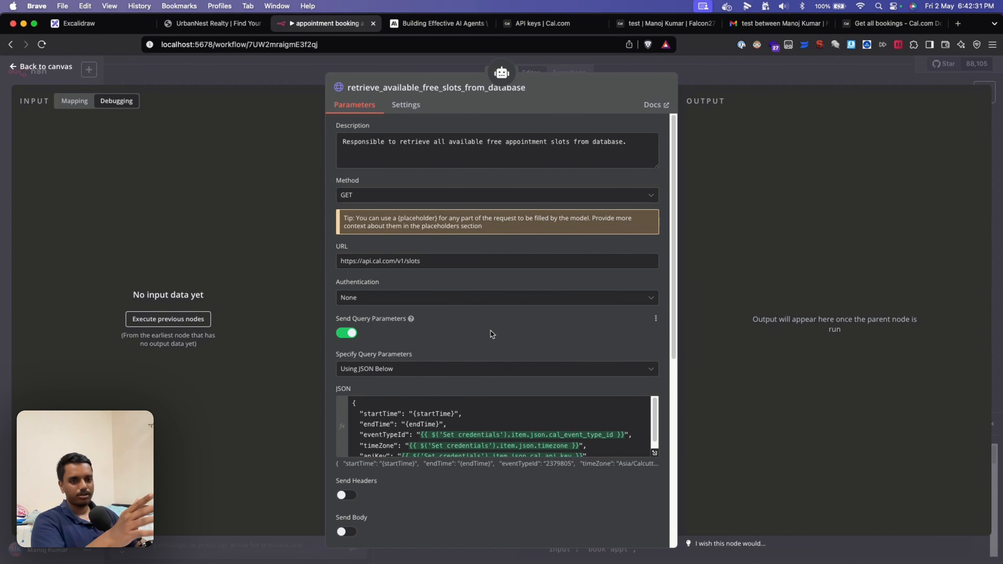
scroll(491, 331, "down", 1)
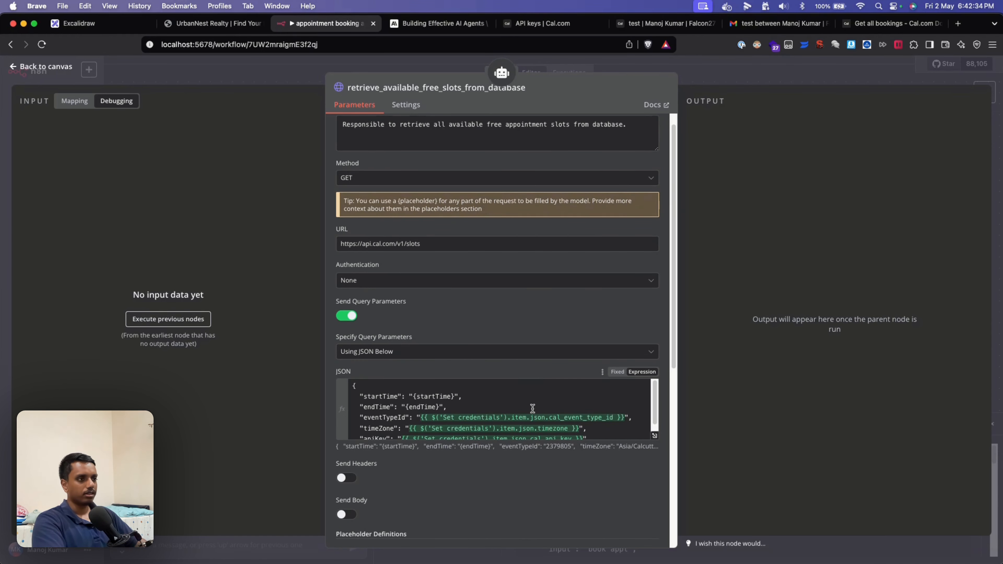
scroll(532, 408, "down", 3)
scroll(492, 348, "down", 2)
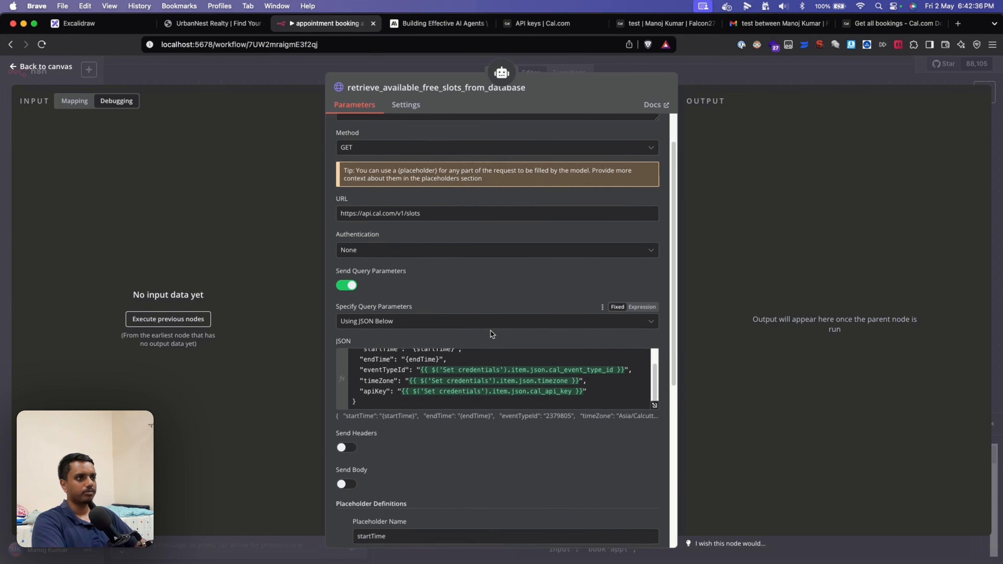
scroll(493, 301, "down", 2)
scroll(473, 269, "up", 4)
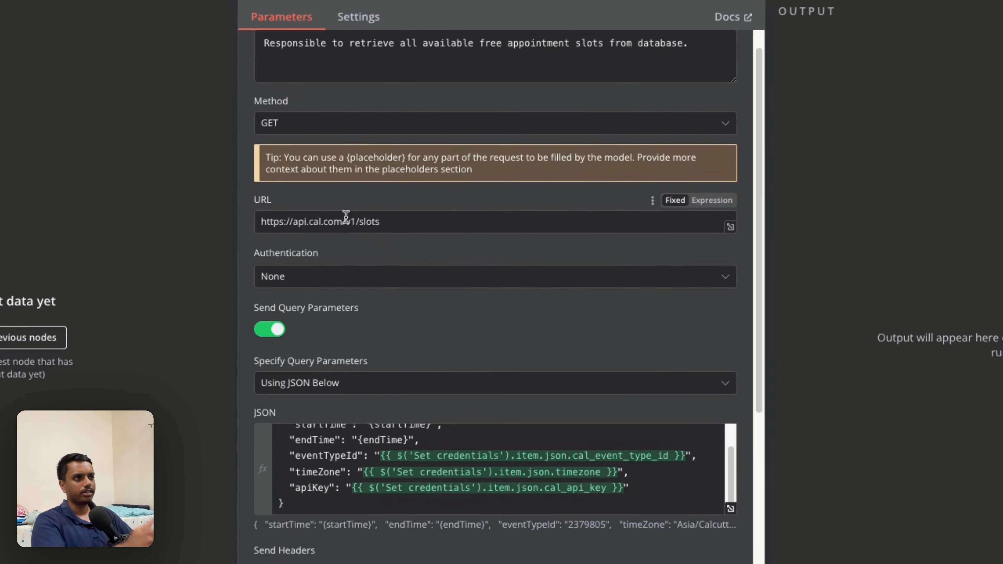
left_click_drag(381, 221, 235, 220)
left_click(448, 200)
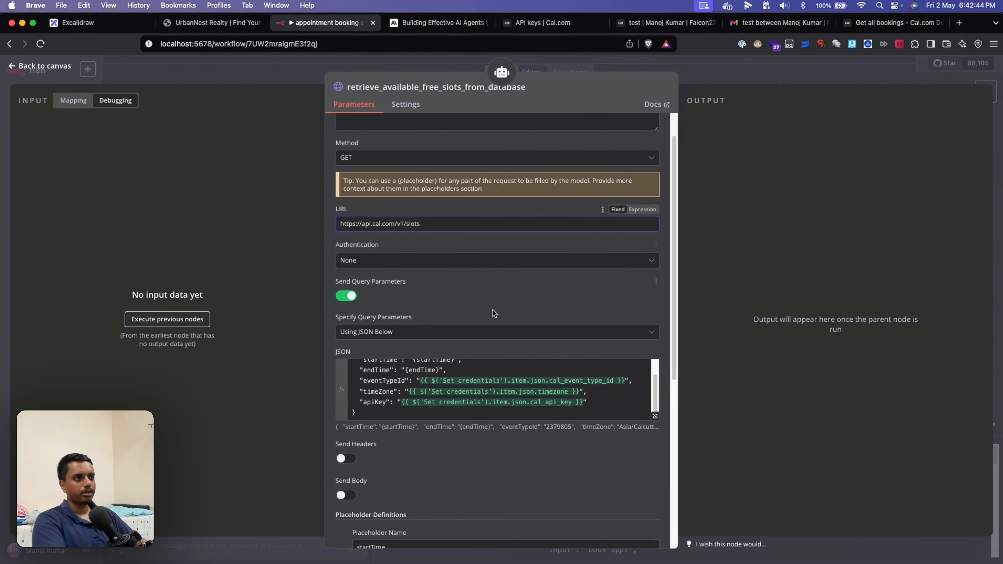
Step: Examine the slots request's JSON query parameters, highlighting the {startTime} placeholder that the model fills in
scroll(489, 325, "down", 3)
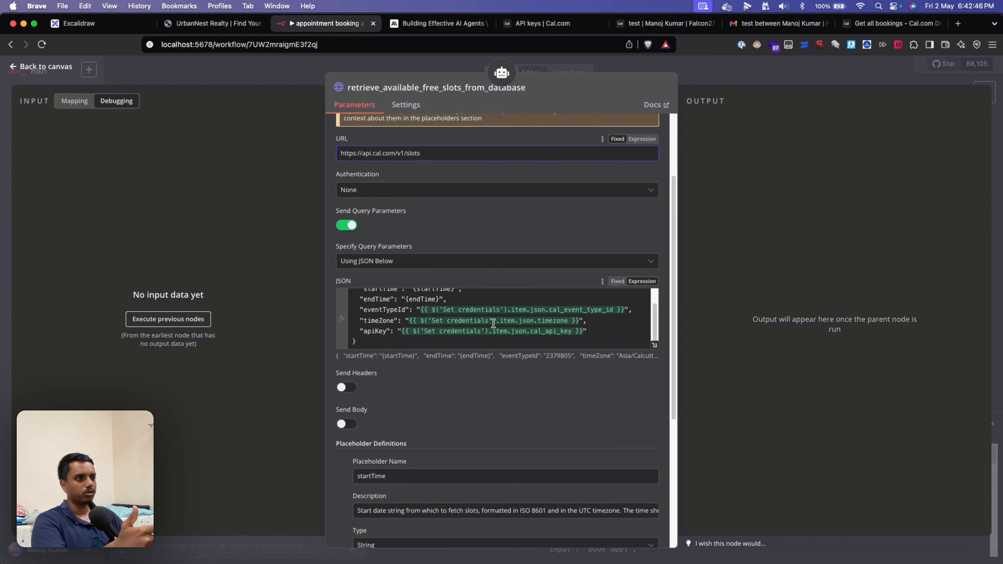
scroll(473, 323, "up", 1)
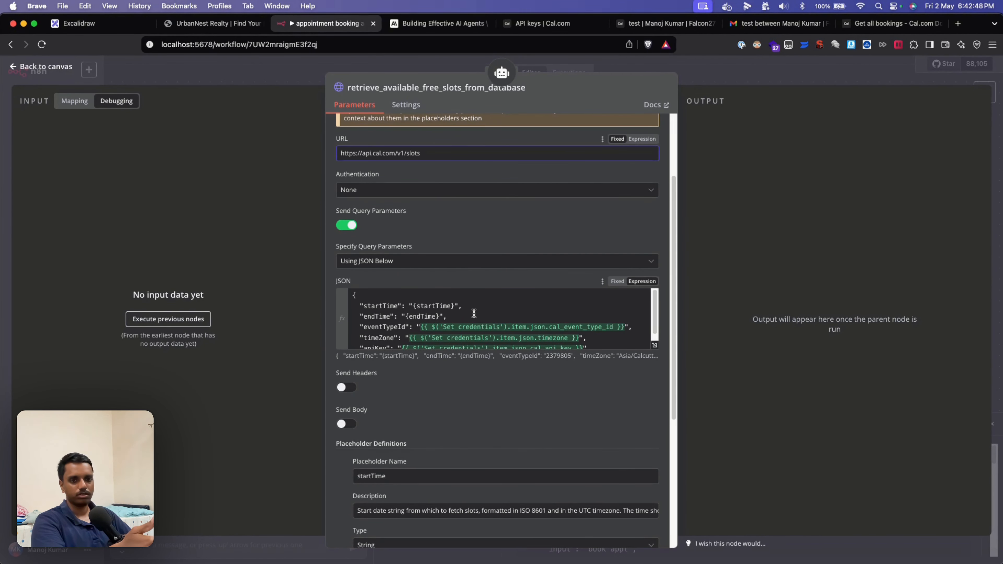
scroll(473, 313, "down", 1)
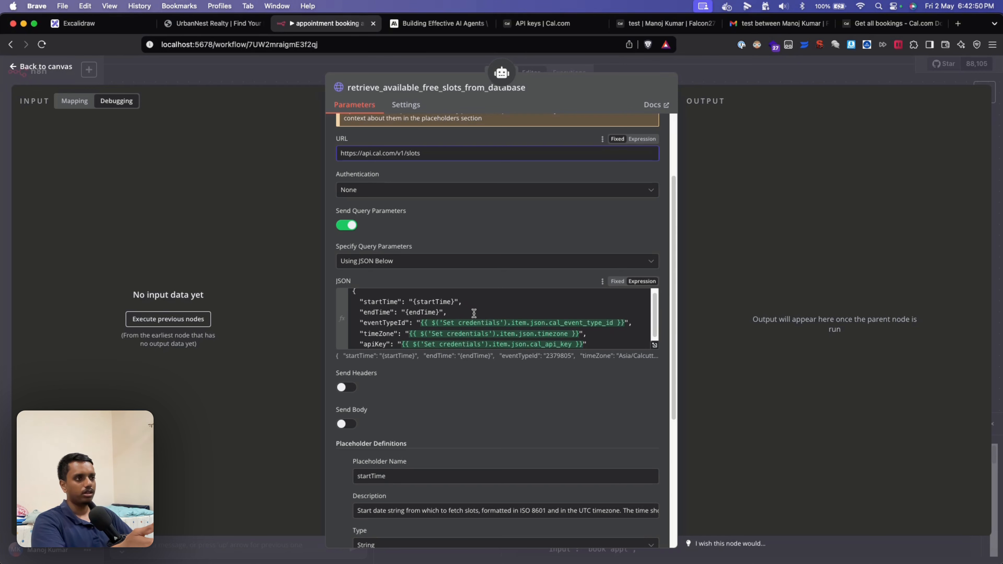
left_click_drag(455, 304, 412, 304)
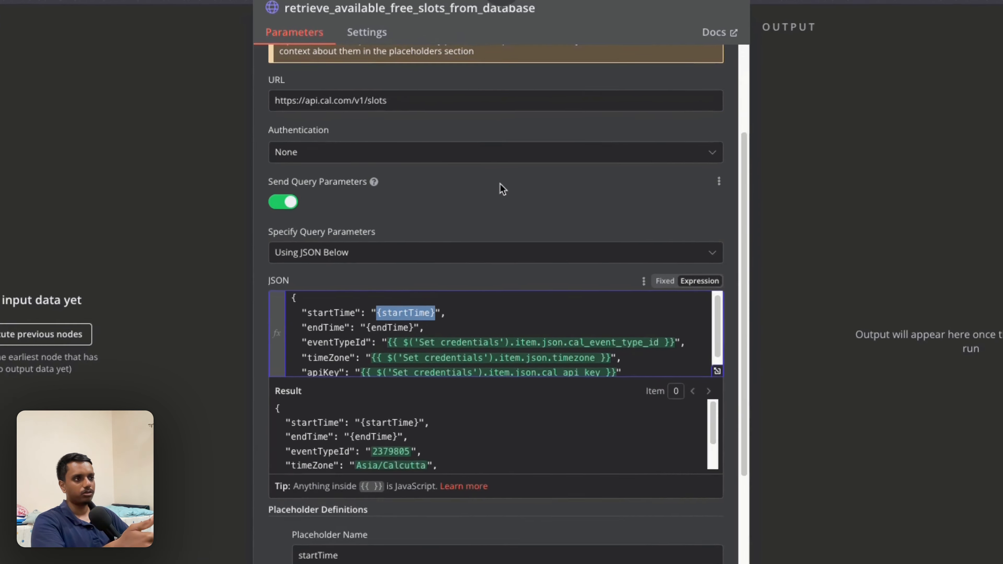
left_click(509, 217)
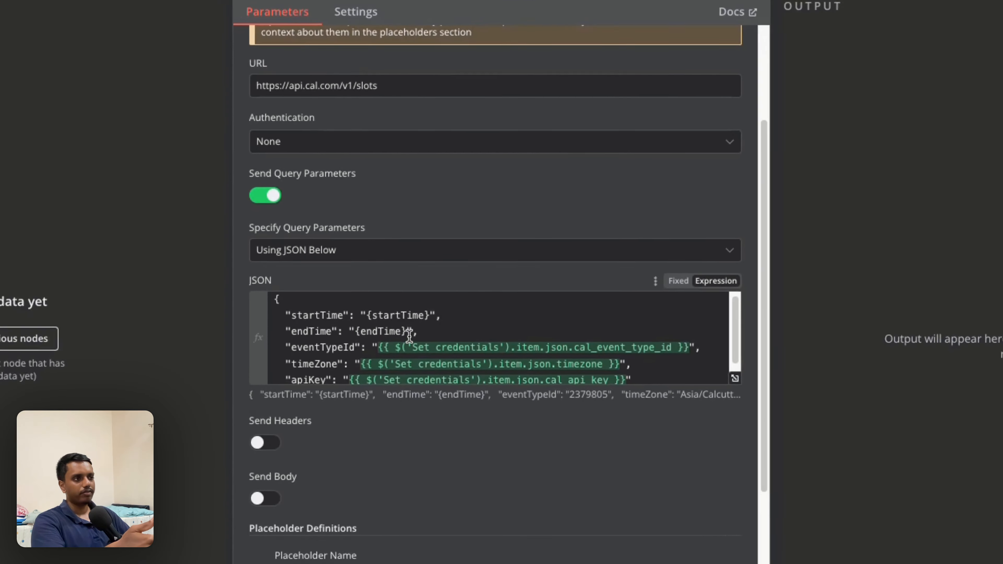
scroll(458, 425, "down", 2)
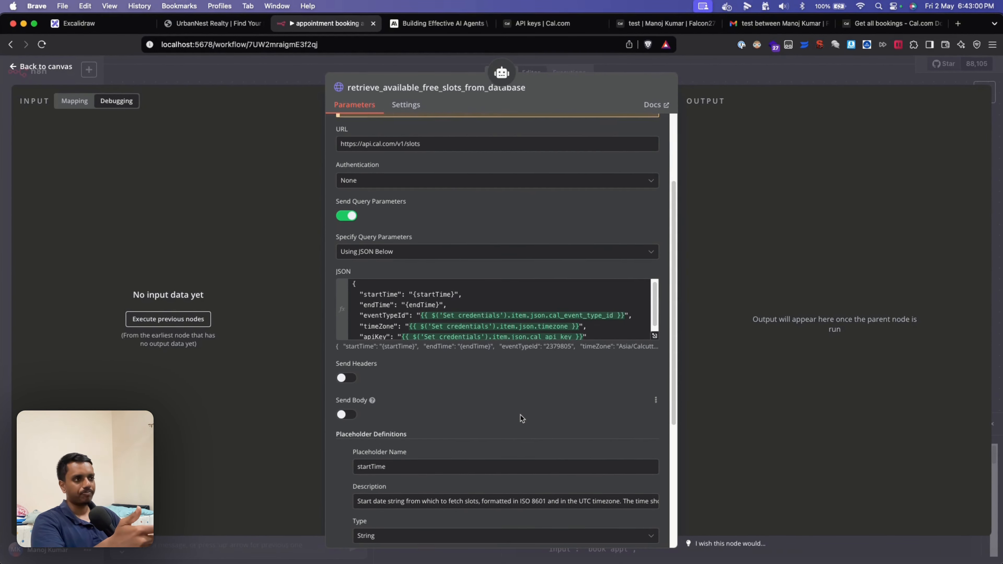
left_click_drag(413, 283, 447, 283)
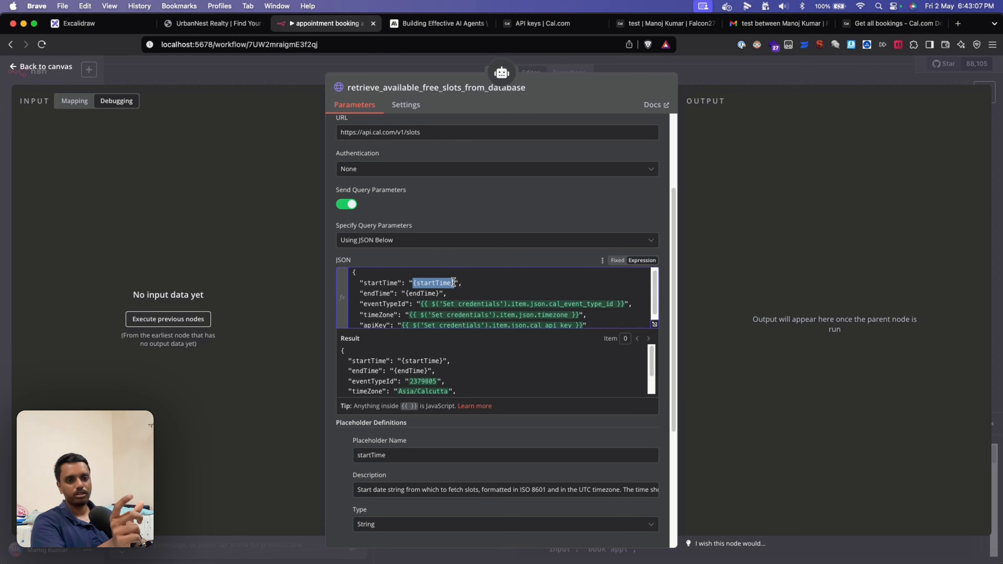
left_click(478, 252)
scroll(488, 408, "down", 1)
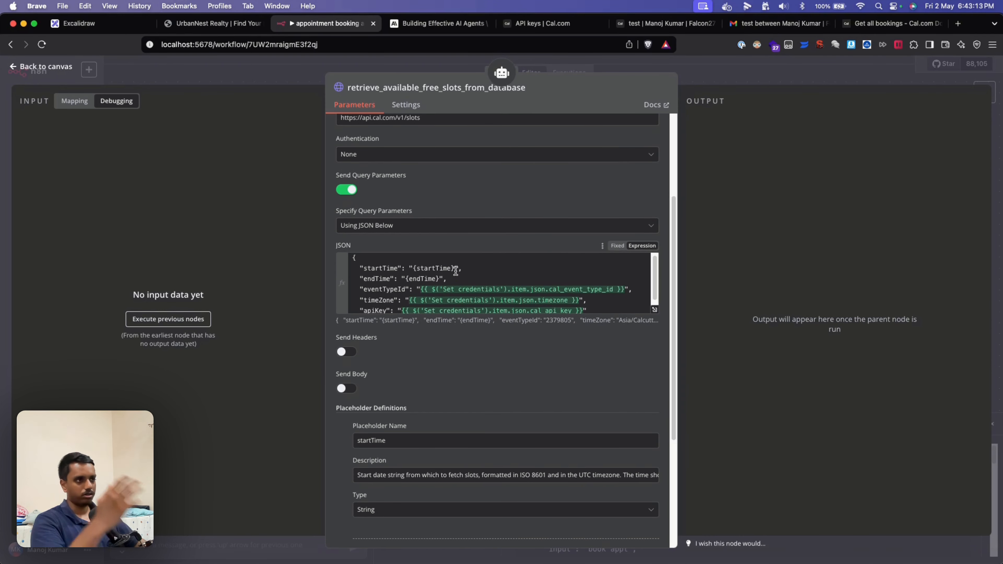
Step: Compare the startTime and endTime placeholder definitions with the JSON query, highlighting each placeholder name and checking its description and type
scroll(446, 245, "down", 5)
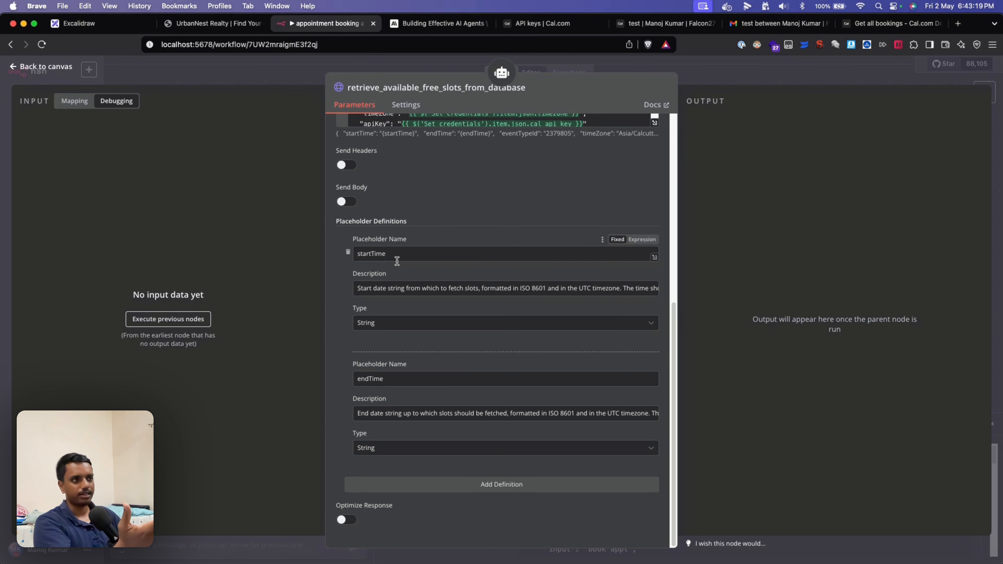
double_click(374, 255)
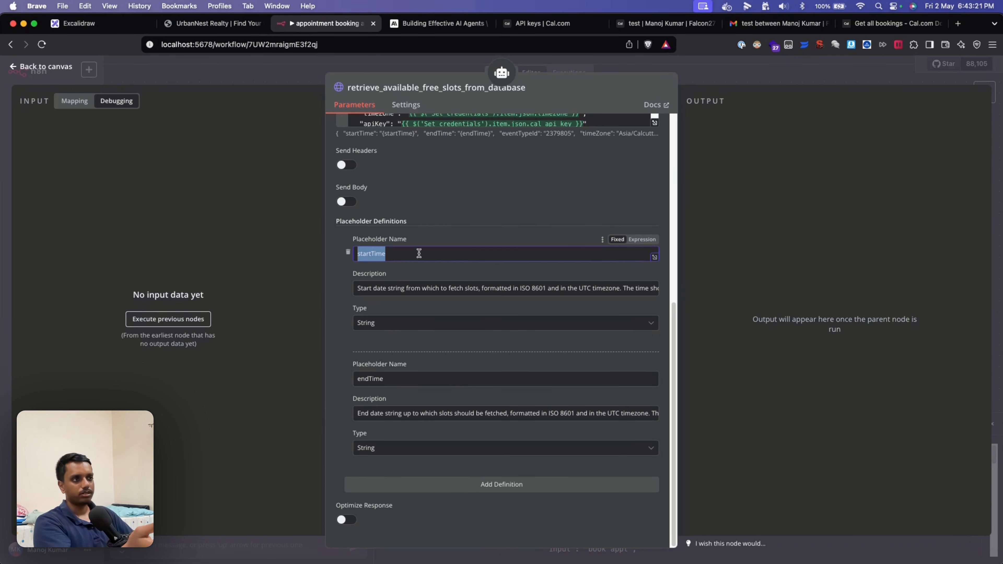
scroll(419, 254, "up", 6)
scroll(421, 253, "up", 3)
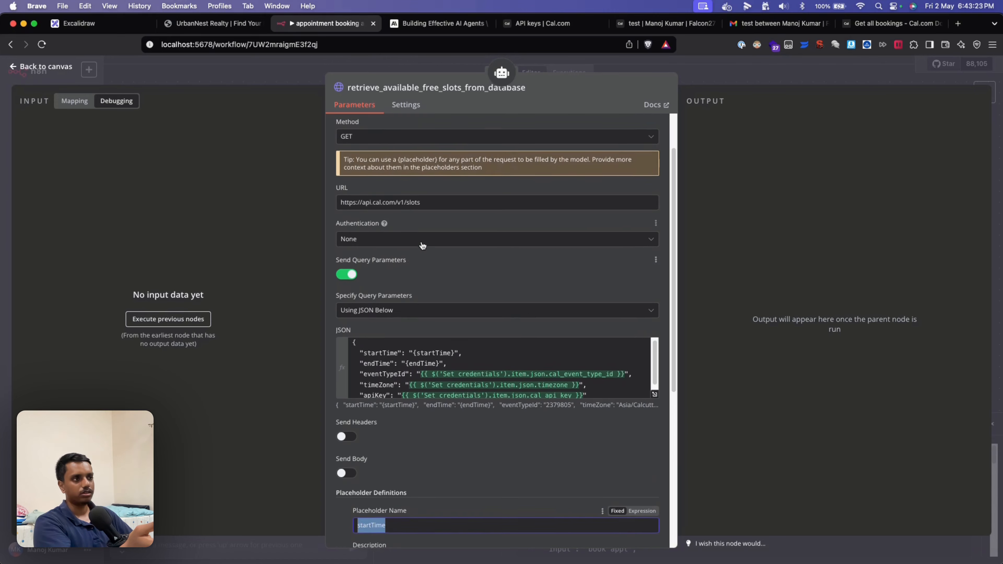
scroll(436, 299, "down", 3)
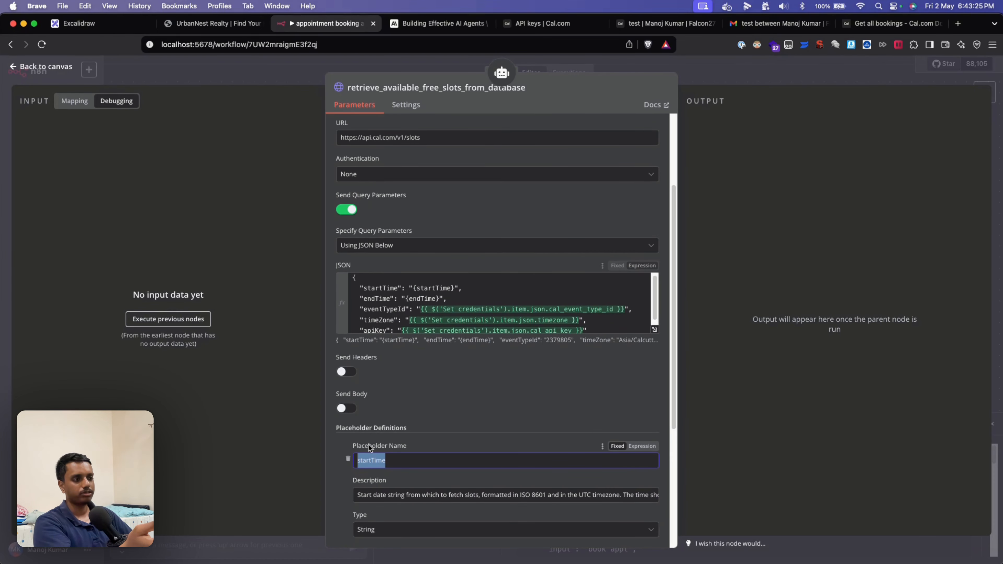
scroll(452, 432, "down", 4)
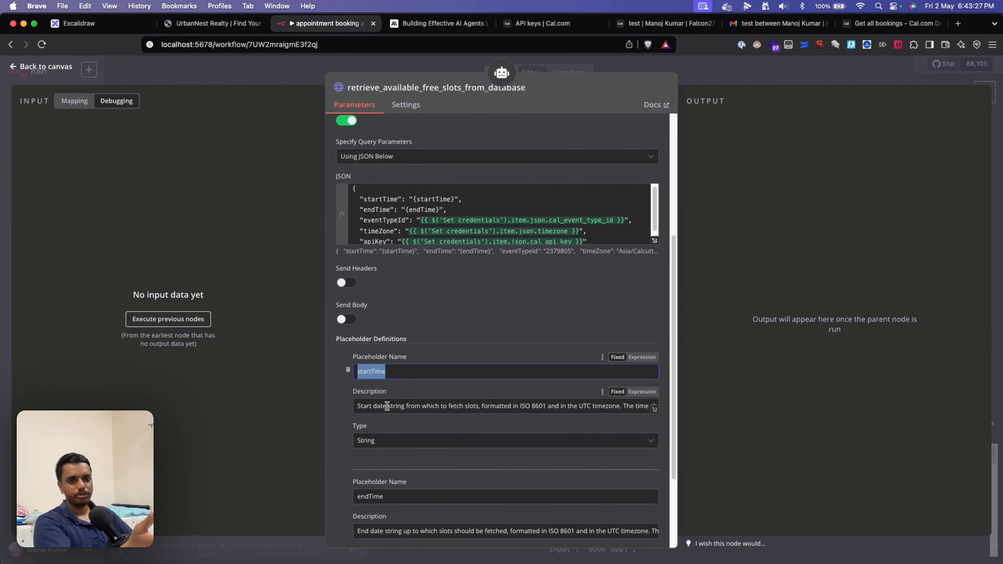
left_click(505, 312)
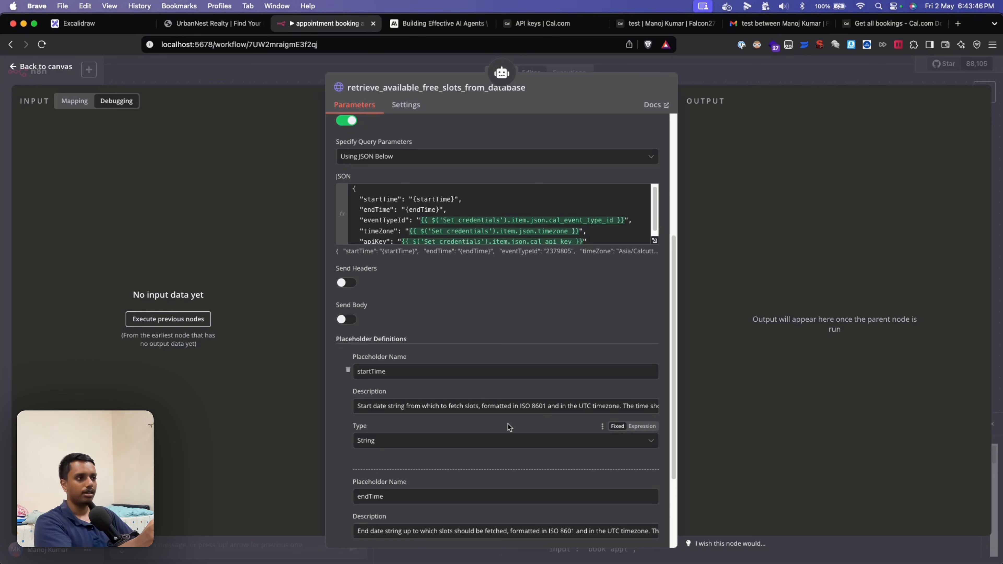
scroll(483, 425, "down", 4)
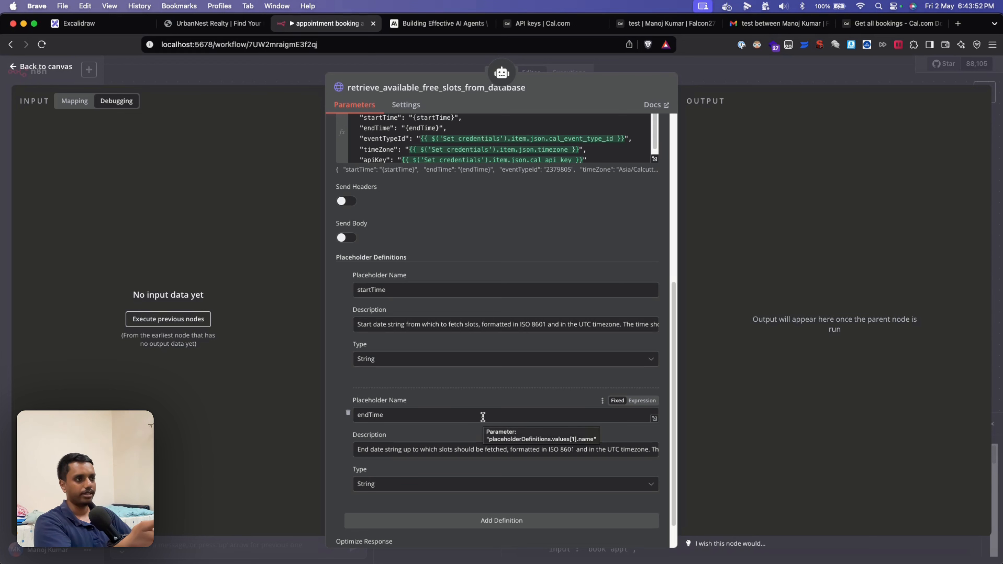
scroll(451, 399, "down", 2)
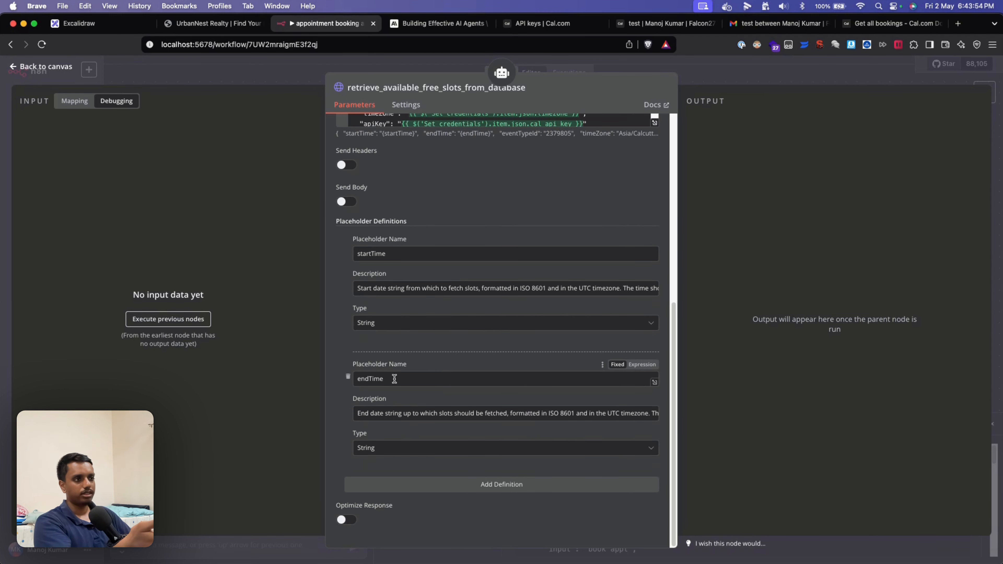
left_click_drag(394, 379, 357, 379)
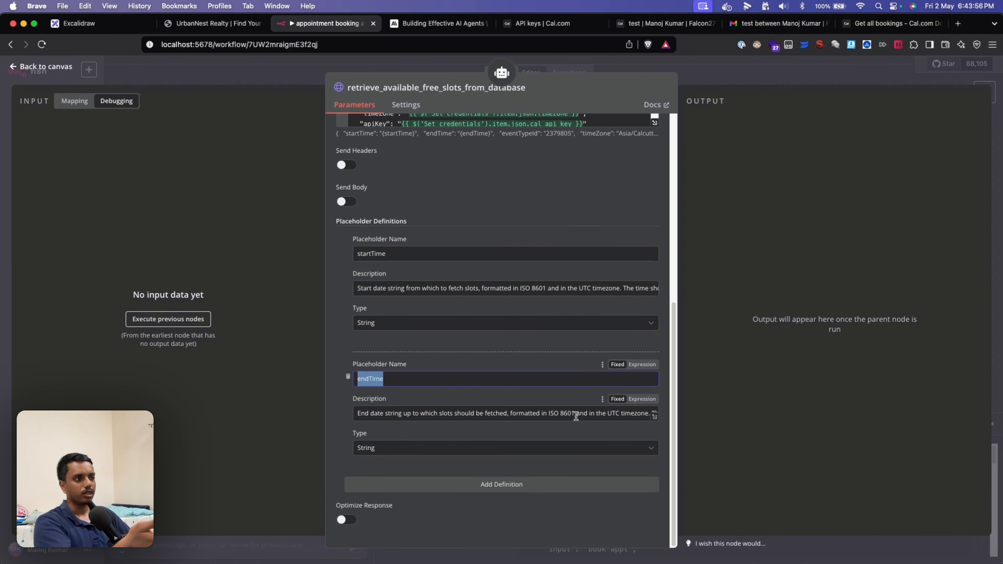
Step: Review the eventTypeId, timeZone and apiKey expressions in the slots tool's JSON query, highlighting eventTypeId, and return to the canvas
scroll(552, 415, "up", 10)
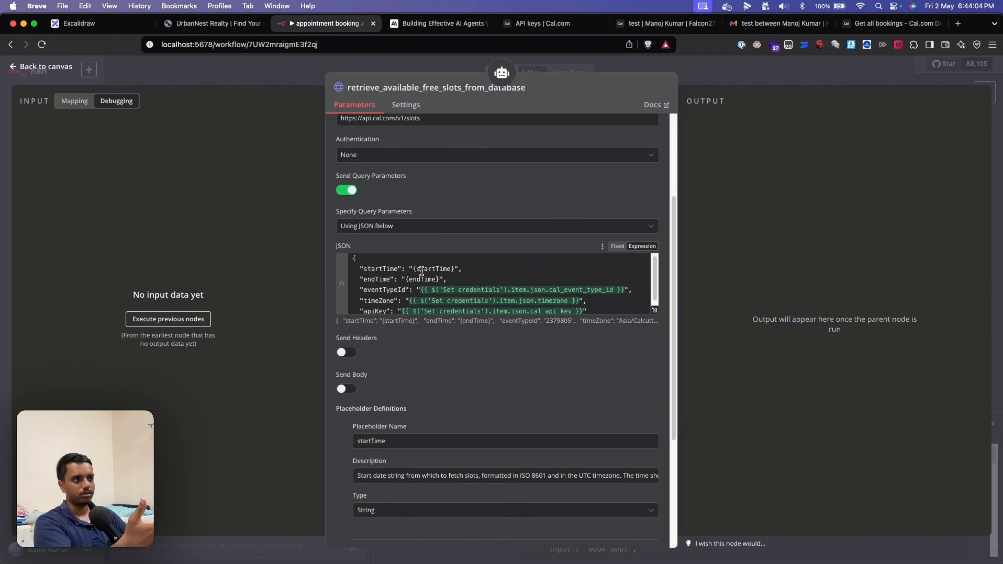
double_click(399, 272)
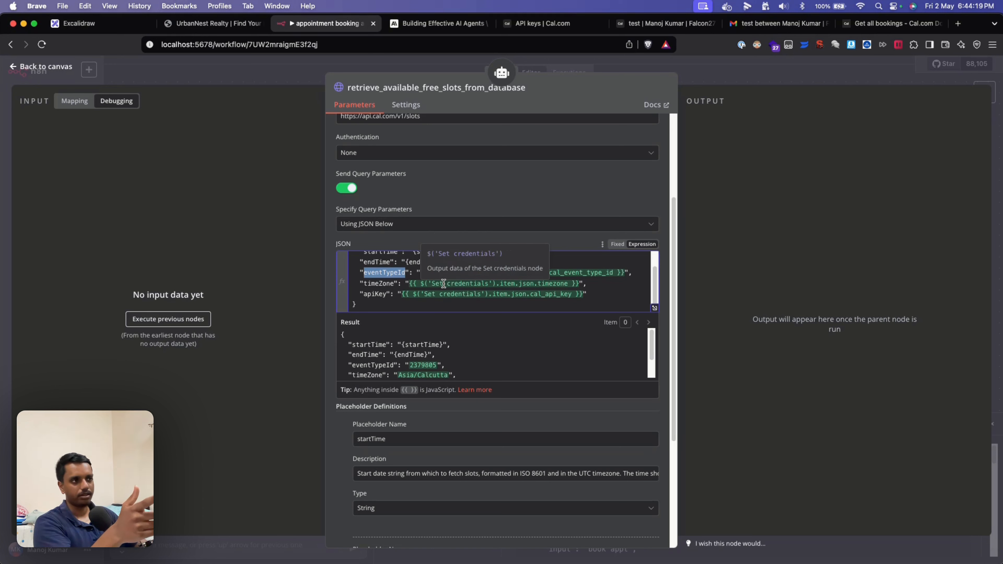
left_click(608, 289)
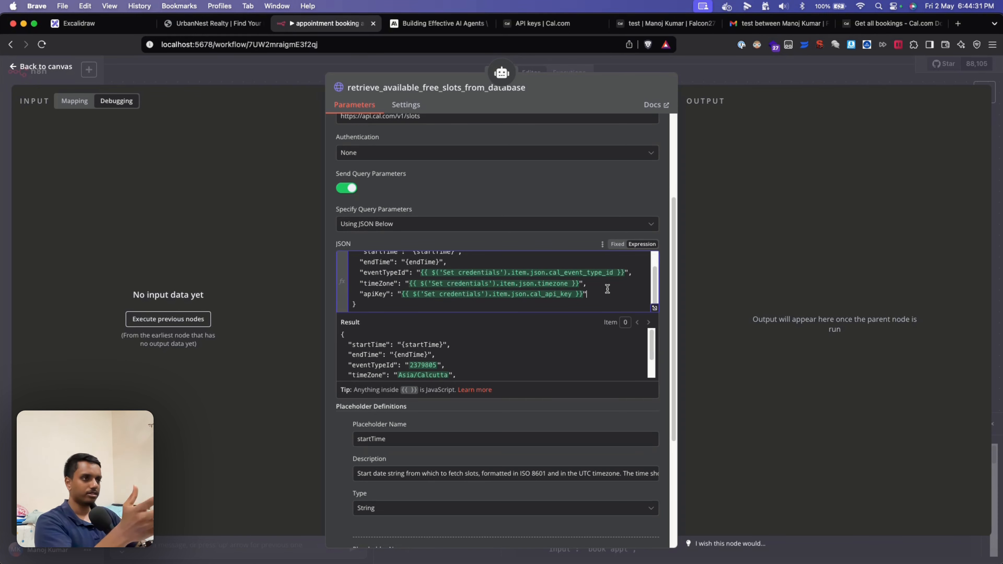
left_click(65, 71)
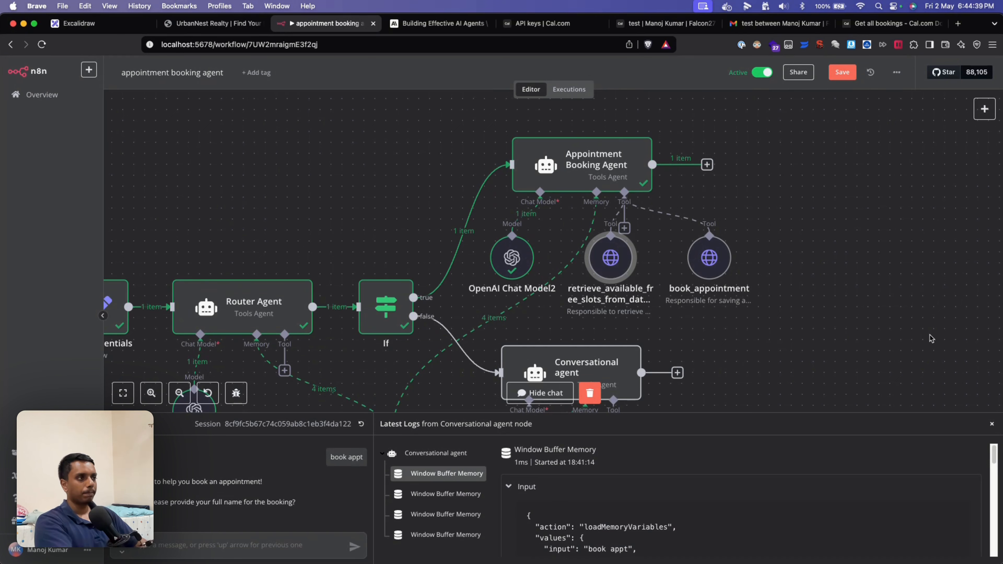
Step: Open the book_appointment tool to review its Cal.com bookings request settings
double_click(710, 261)
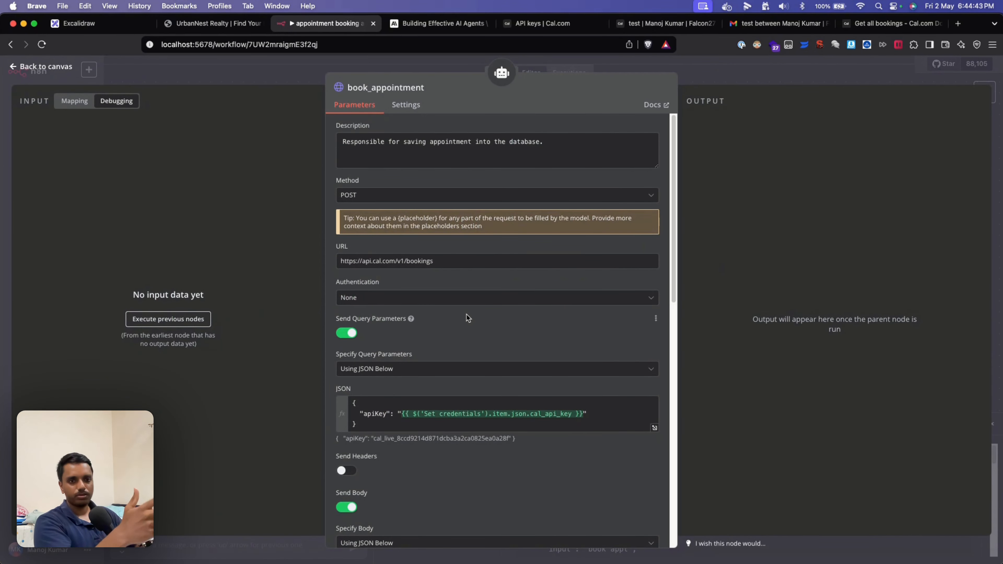
Step: Review the book_appointment tool's request settings, from the URL and query parameters to the JSON body
scroll(466, 315, "down", 2)
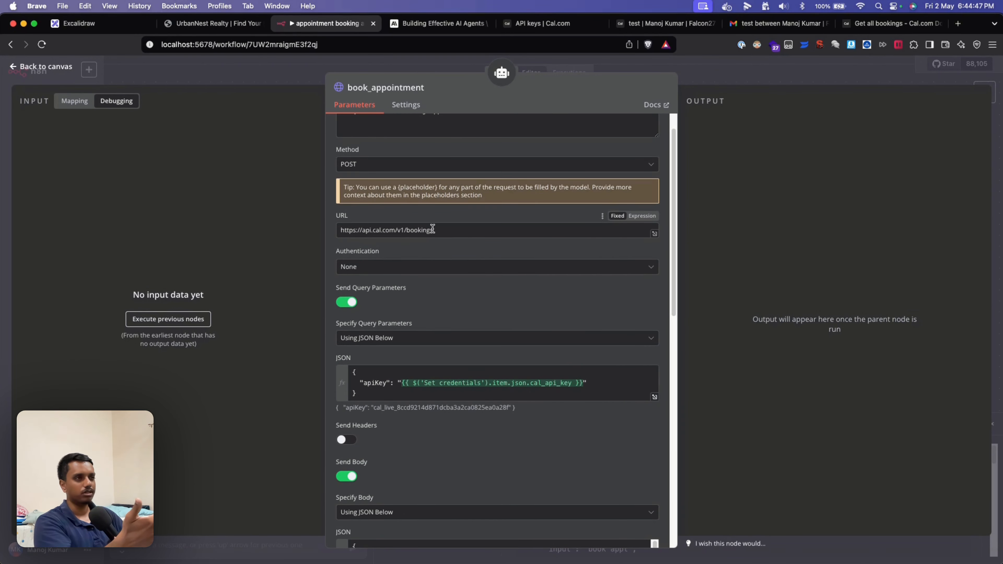
scroll(451, 307, "down", 6)
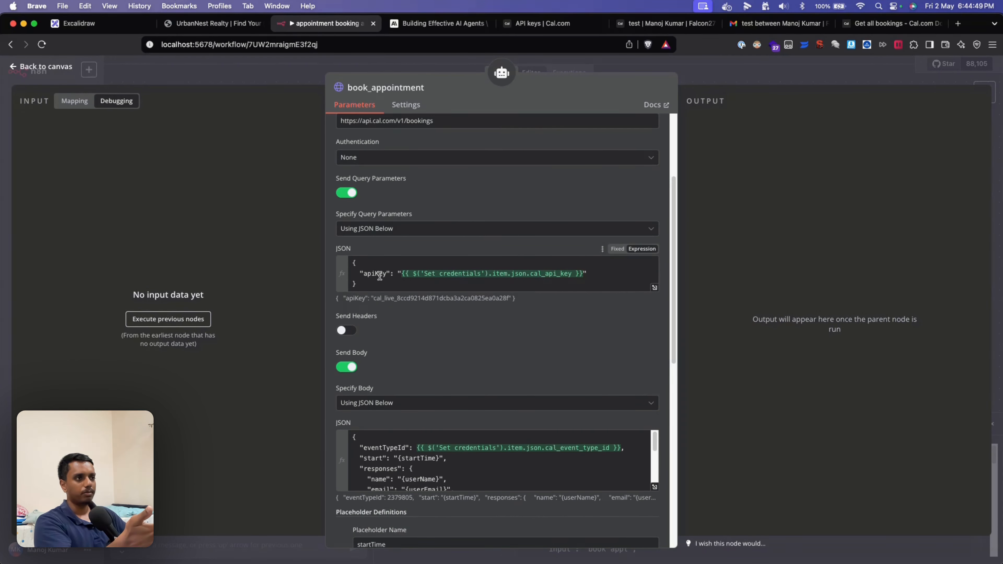
scroll(484, 336, "down", 7)
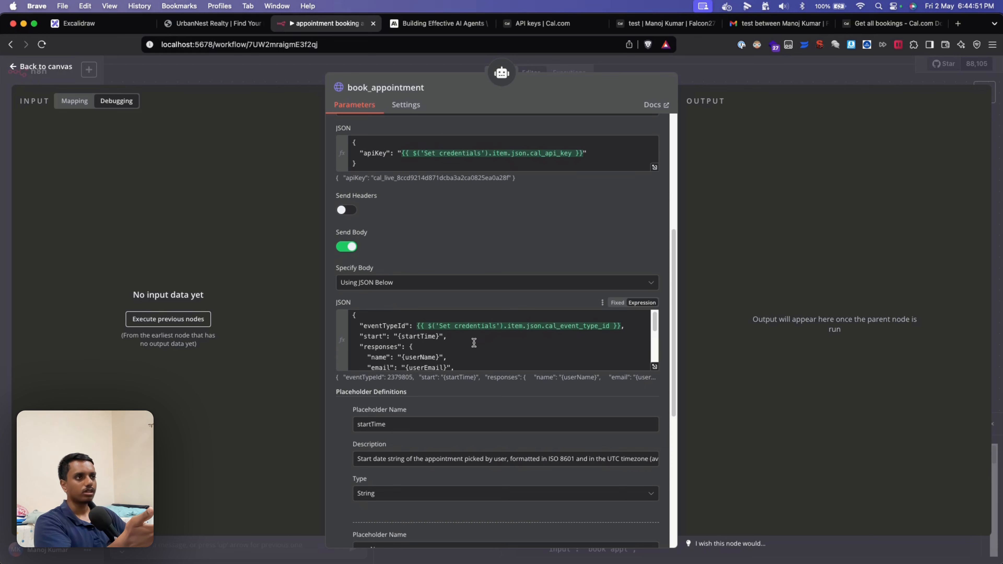
scroll(472, 308, "up", 3)
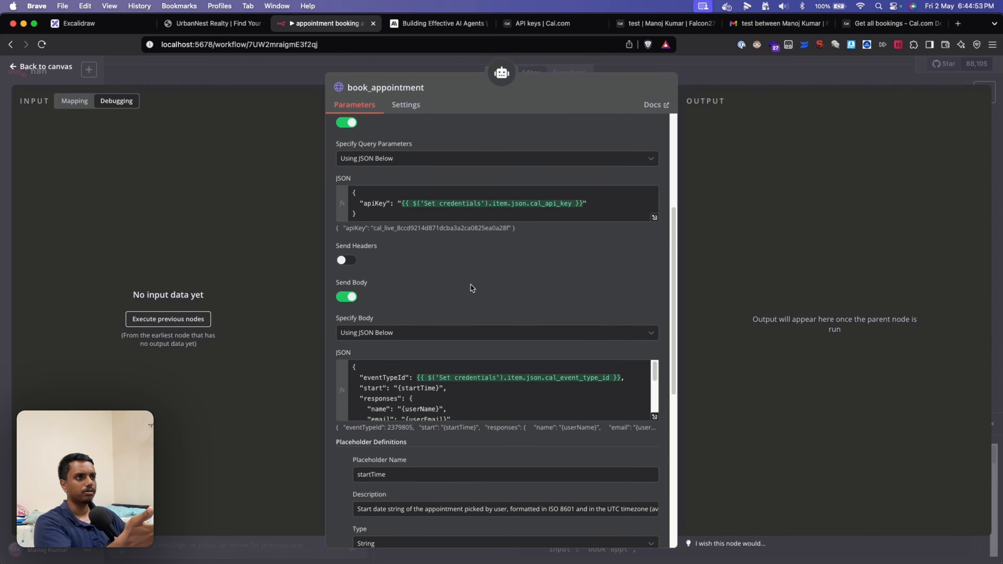
scroll(460, 301, "down", 8)
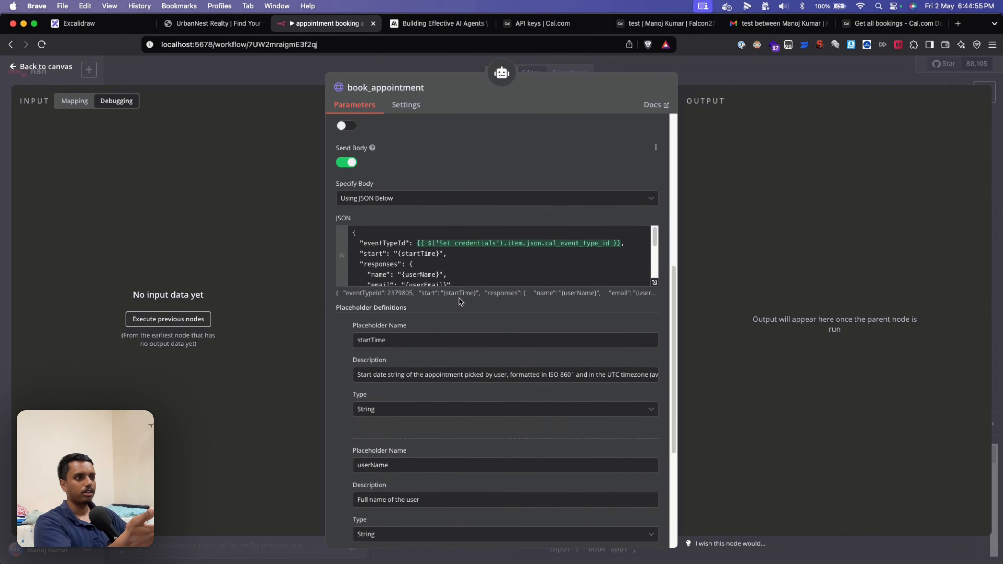
scroll(403, 255, "down", 1)
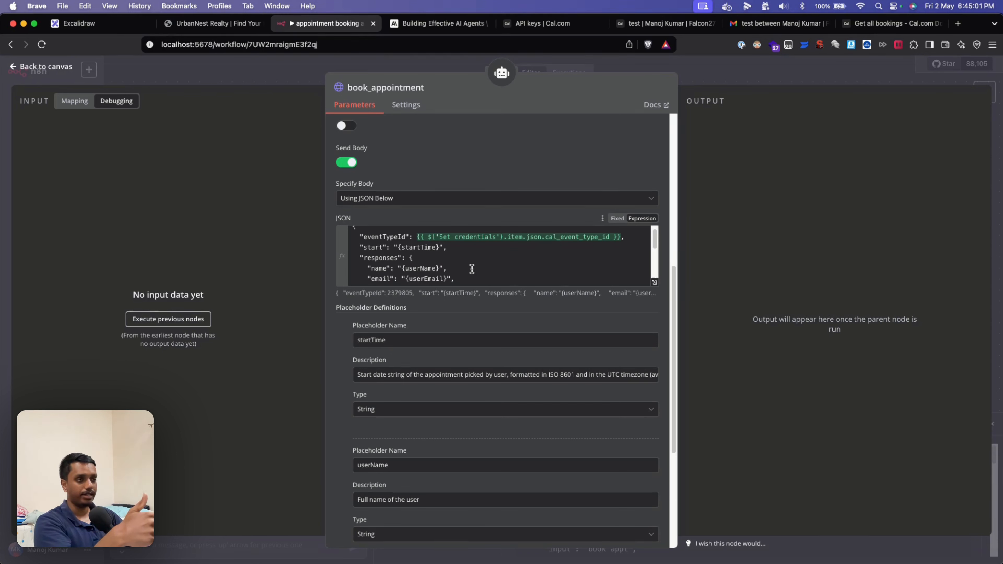
Step: Examine the eventTypeId and start fields in the JSON body, including the {startTime} placeholder
double_click(380, 237)
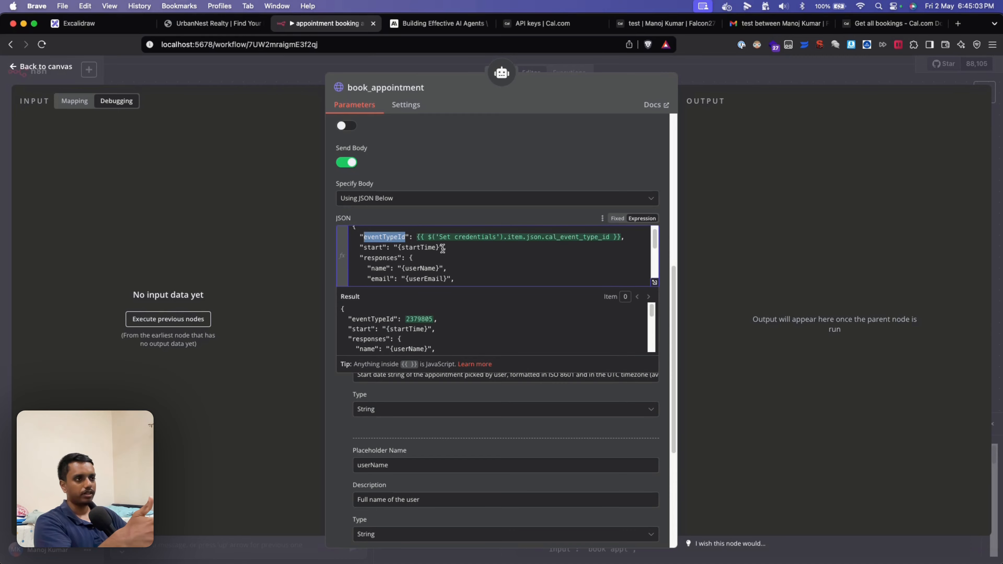
scroll(375, 245, "down", 1)
double_click(374, 232)
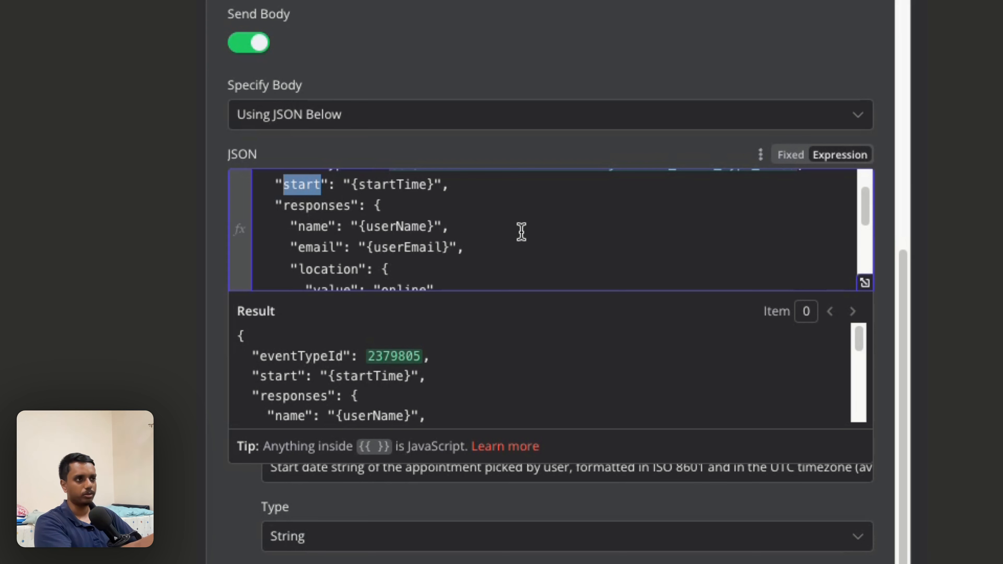
scroll(517, 229, "up", 1)
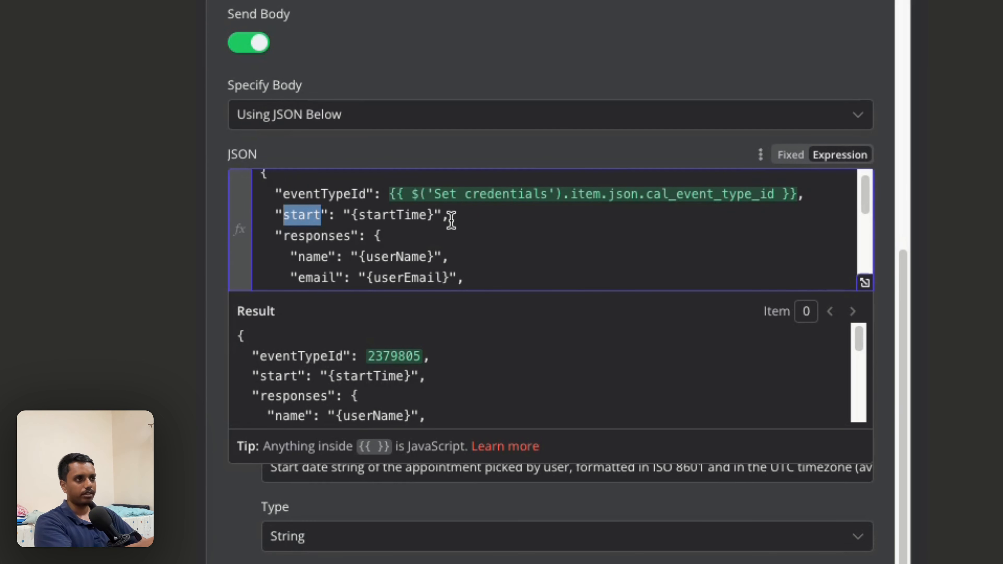
left_click_drag(435, 215, 353, 217)
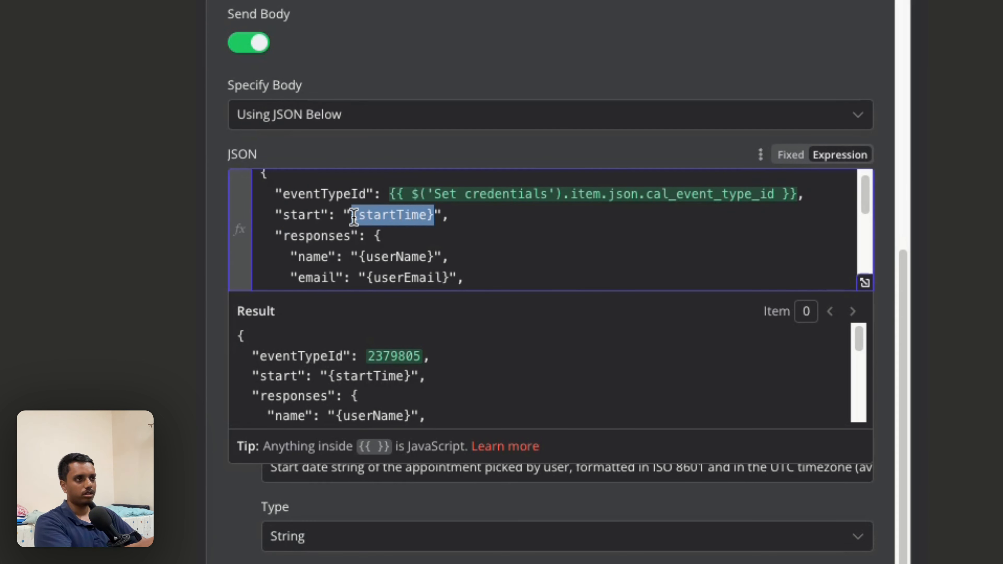
left_click(490, 219)
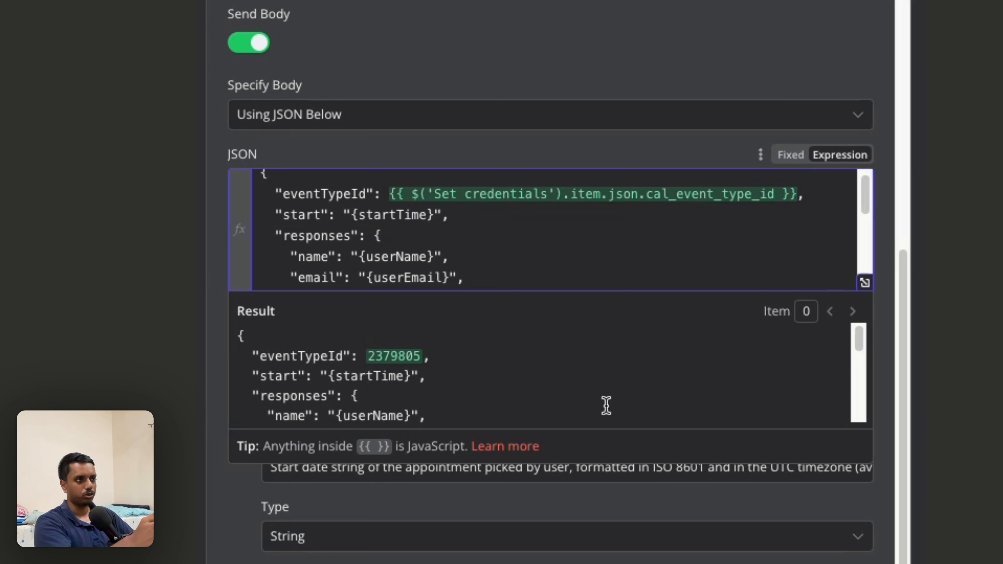
left_click(643, 57)
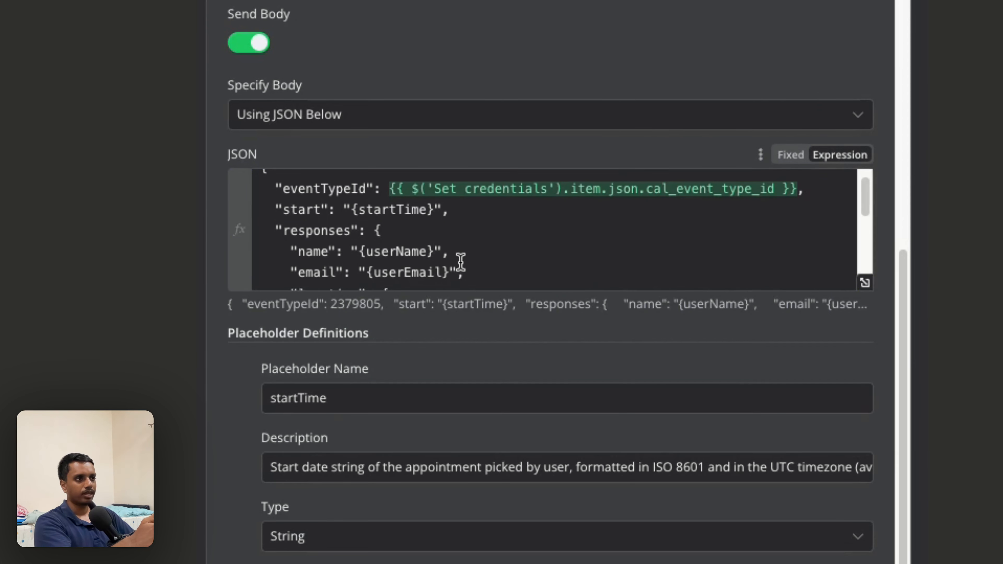
Step: Read the rest of the JSON body, from the name and email responses through location, timeZone, language and metadata
scroll(459, 262, "down", 1)
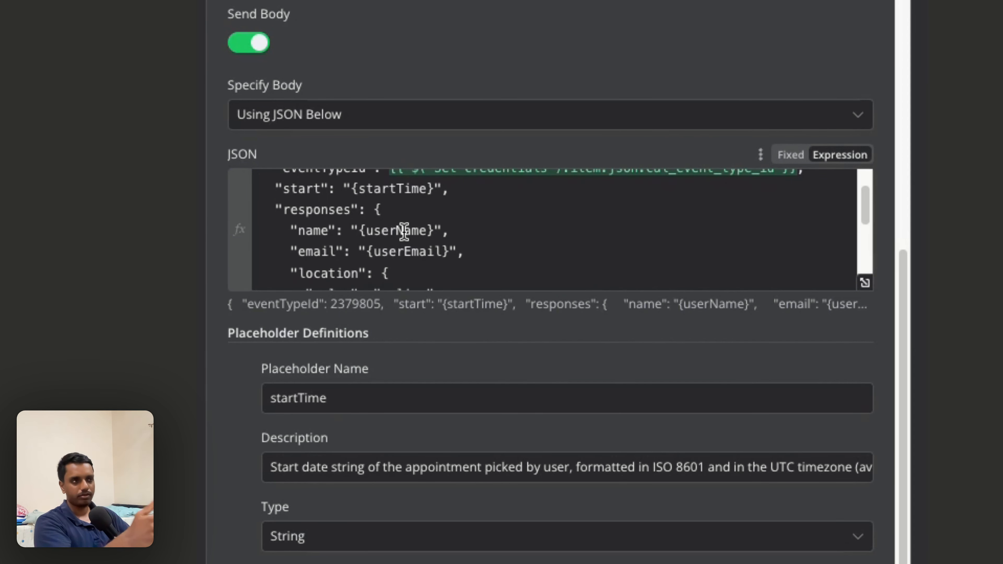
scroll(530, 260, "down", 2)
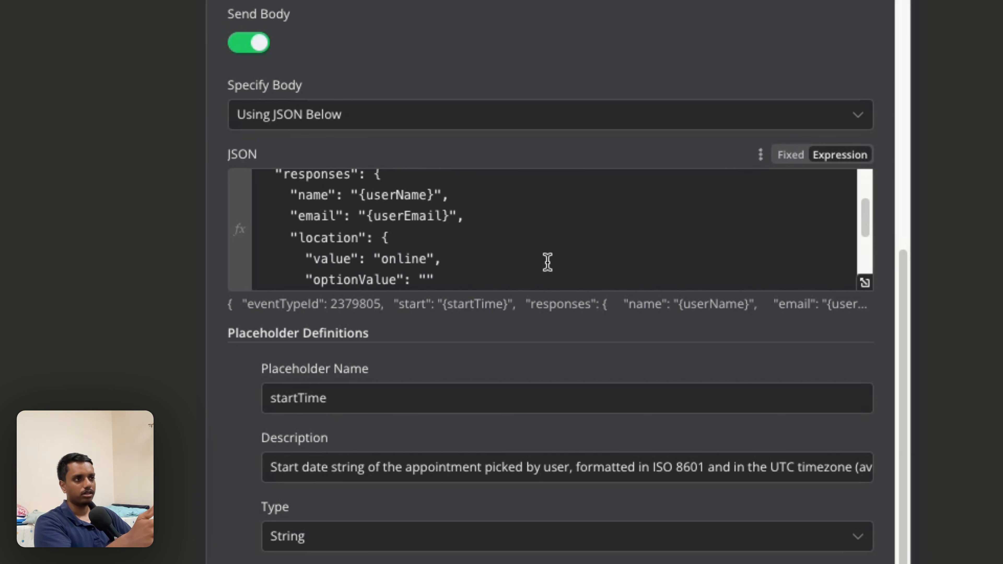
scroll(385, 235, "down", 2)
scroll(459, 226, "down", 3)
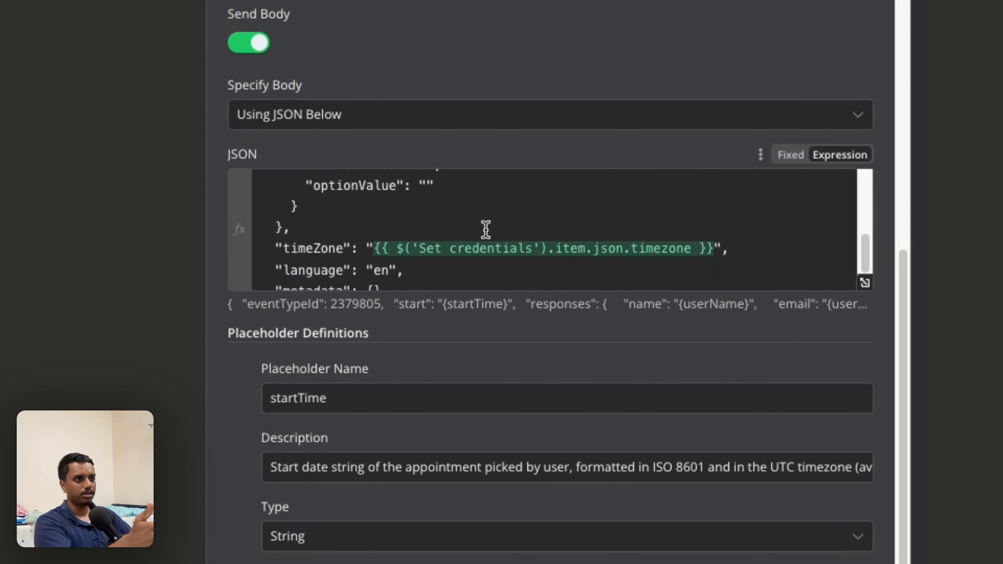
scroll(486, 229, "down", 1)
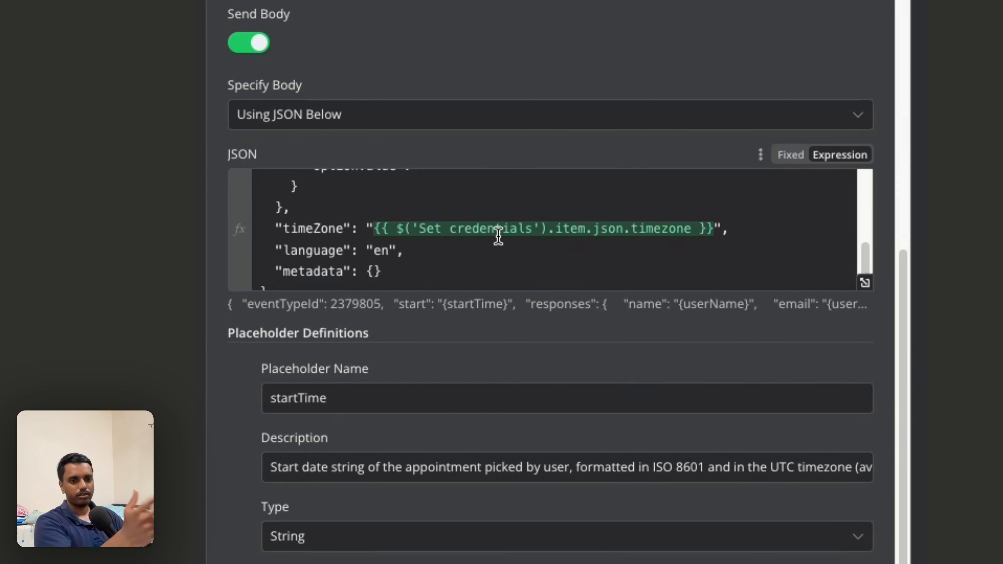
scroll(463, 259, "down", 1)
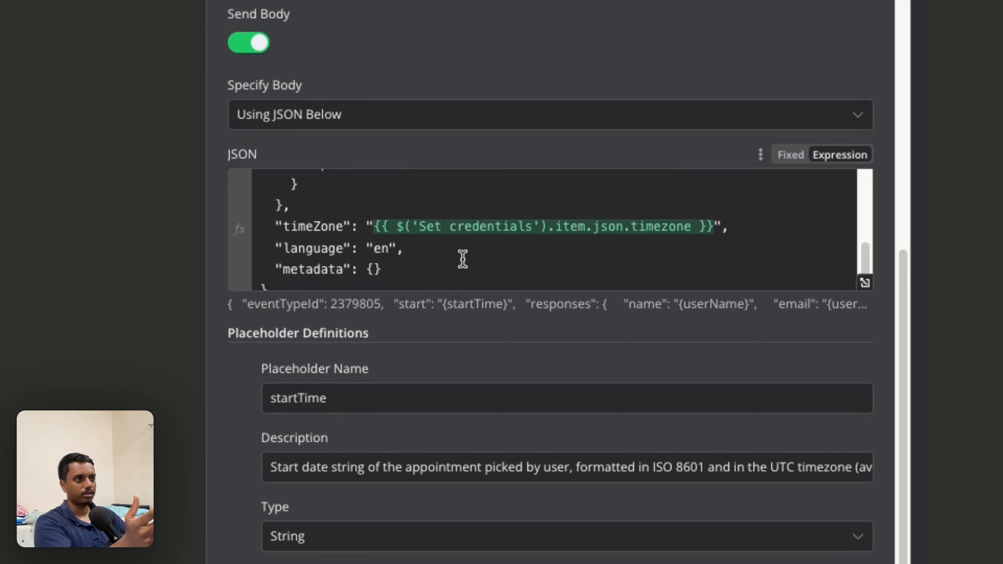
scroll(463, 259, "down", 1)
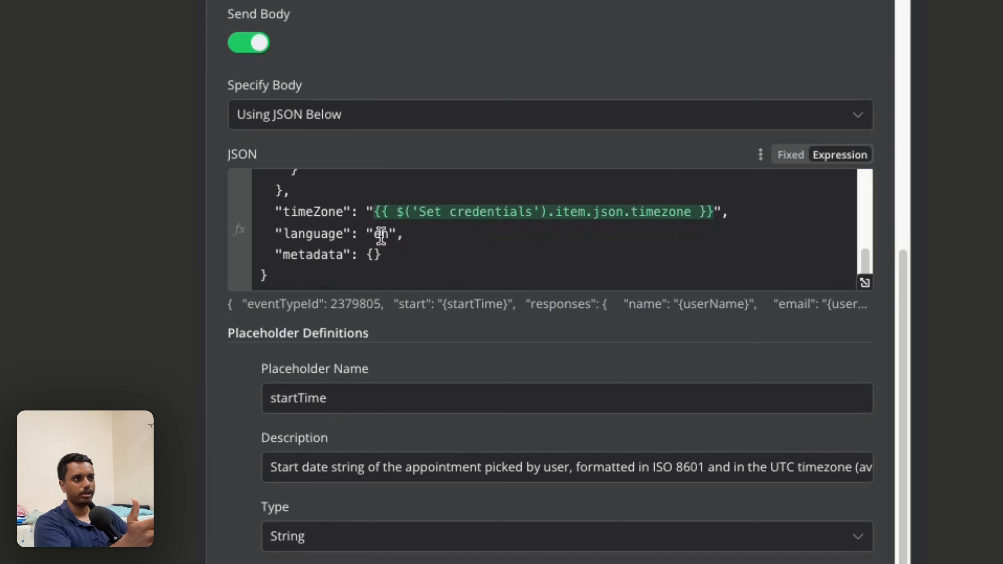
scroll(517, 260, "down", 1)
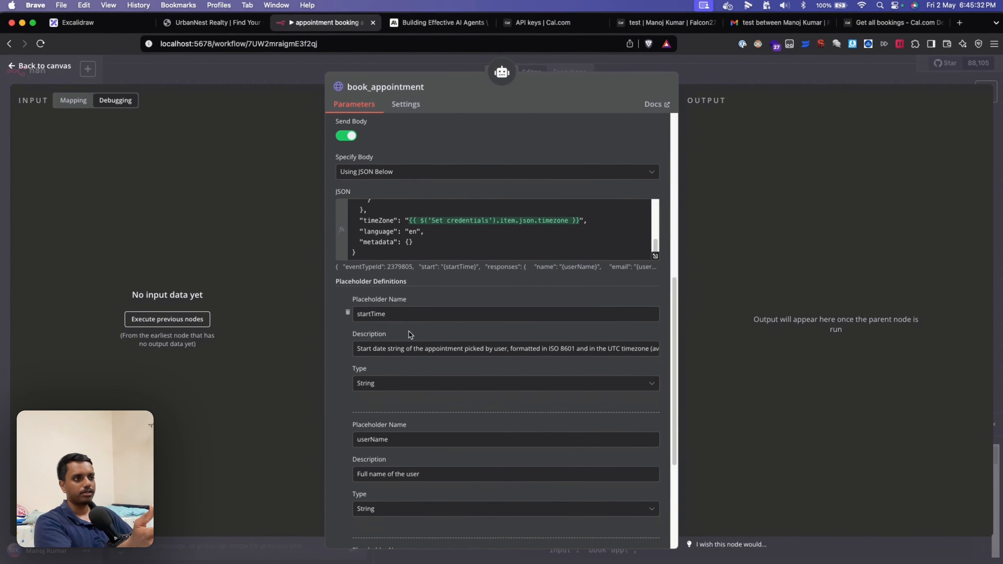
Step: Inspect the names and descriptions of the startTime and userName placeholder definitions
scroll(389, 360, "down", 1)
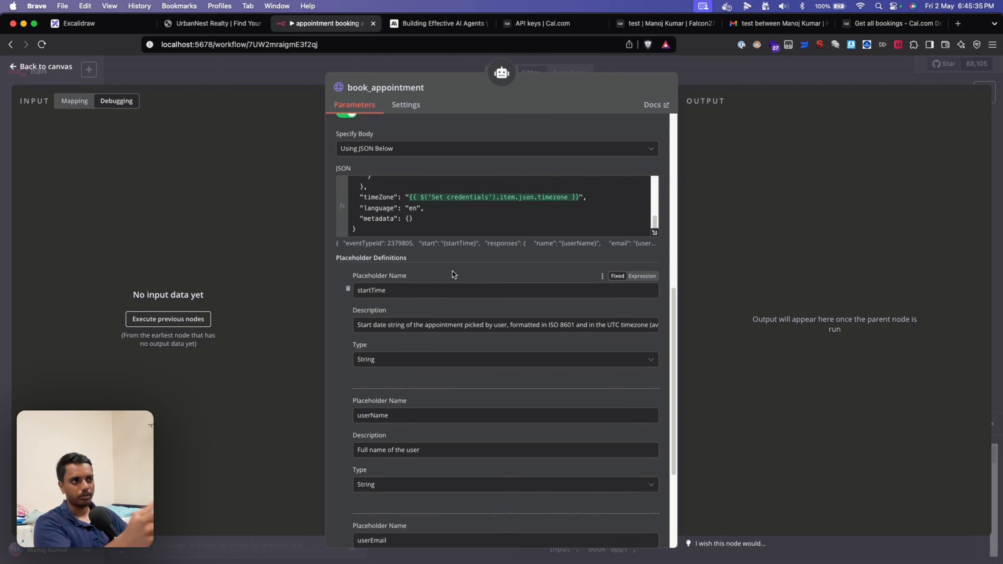
double_click(397, 292)
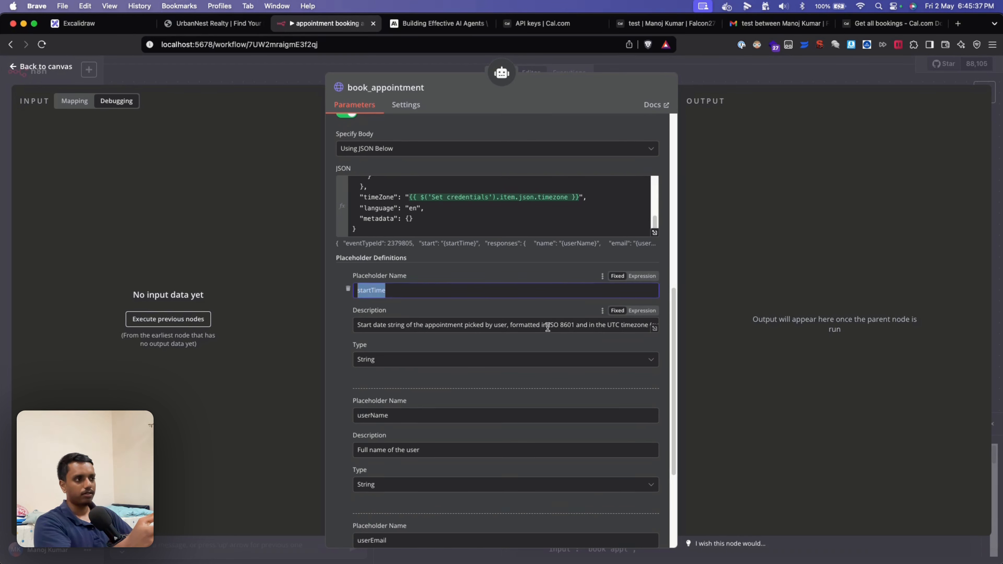
left_click_drag(548, 325, 573, 324)
left_click(487, 305)
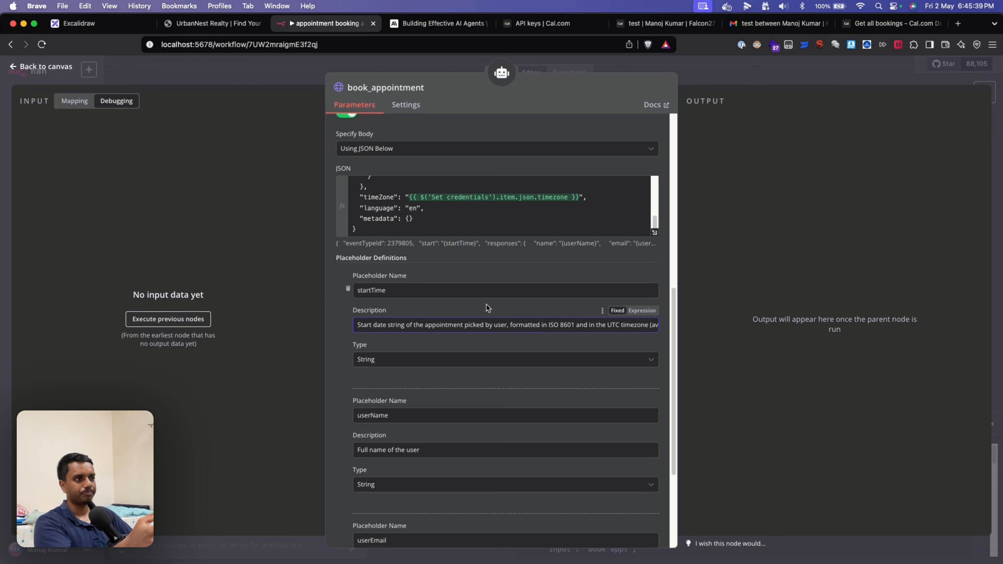
scroll(442, 366, "down", 3)
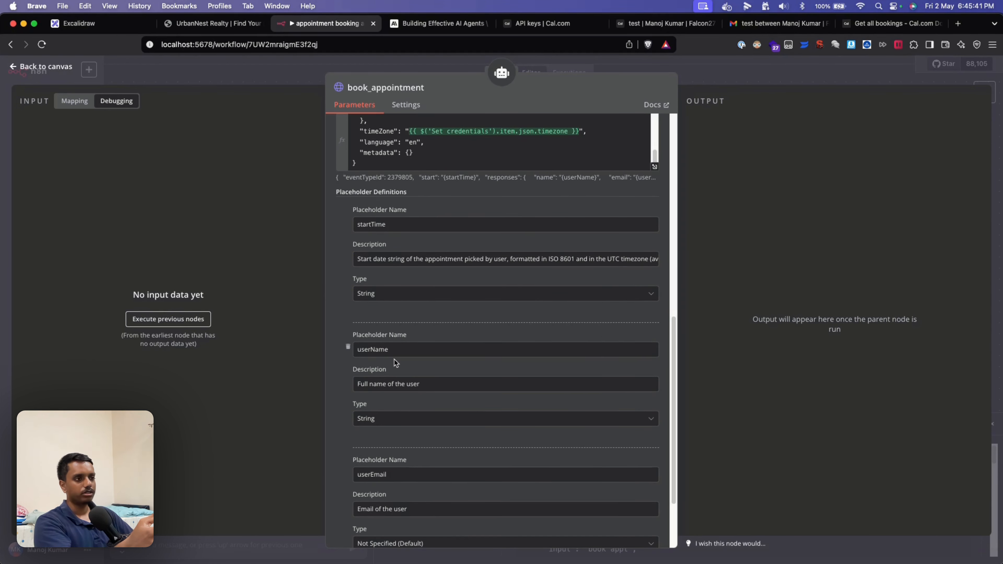
left_click_drag(425, 387, 347, 386)
left_click(339, 392)
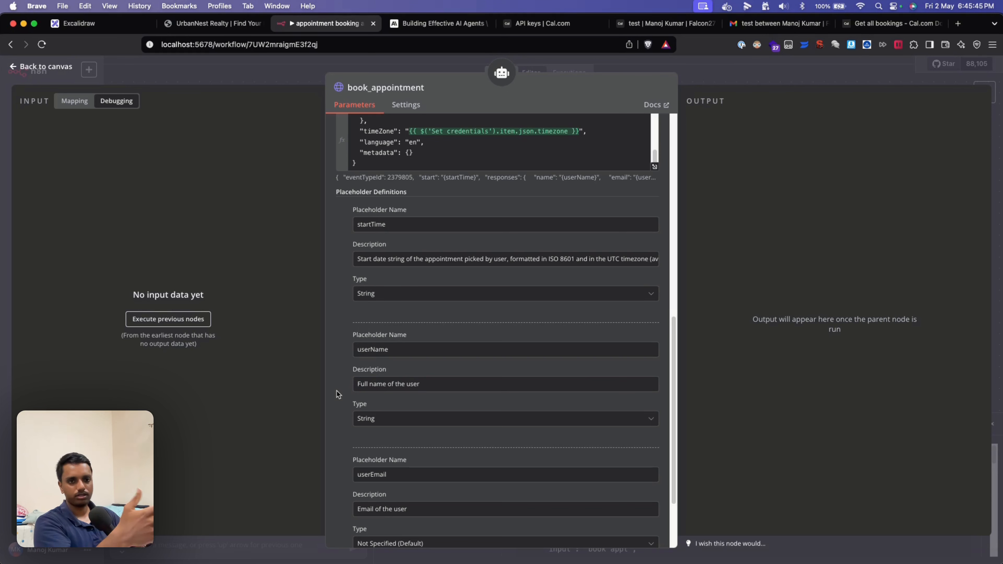
Step: Look through the remaining placeholder definitions down to userEmail and the Optimize Response setting
scroll(343, 389, "down", 4)
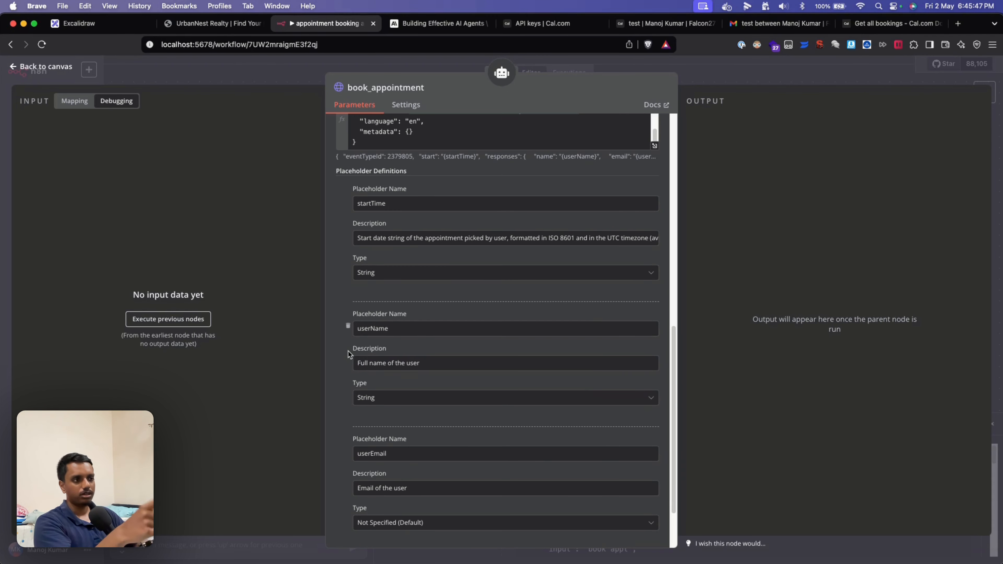
scroll(348, 408, "up", 1)
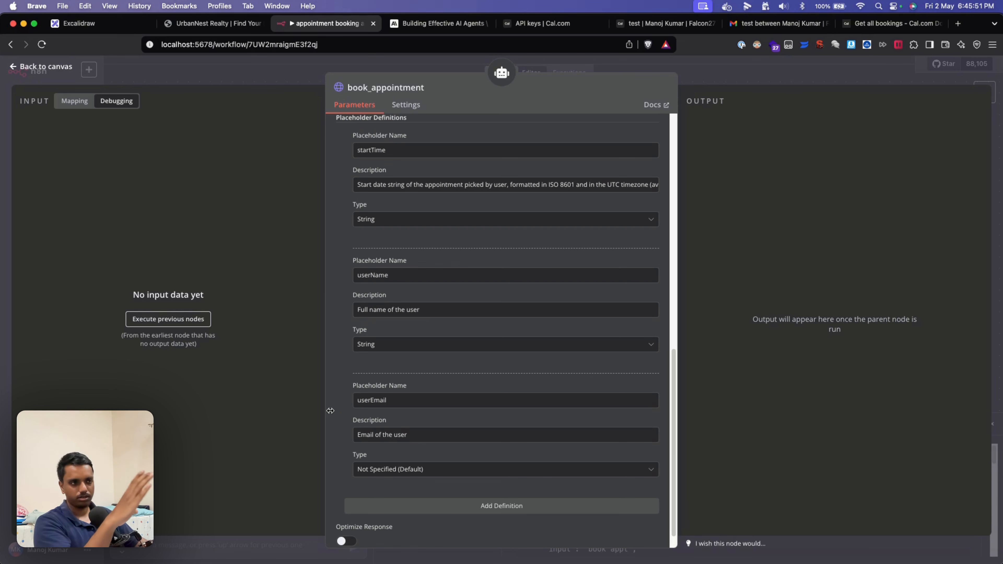
scroll(345, 399, "up", 2)
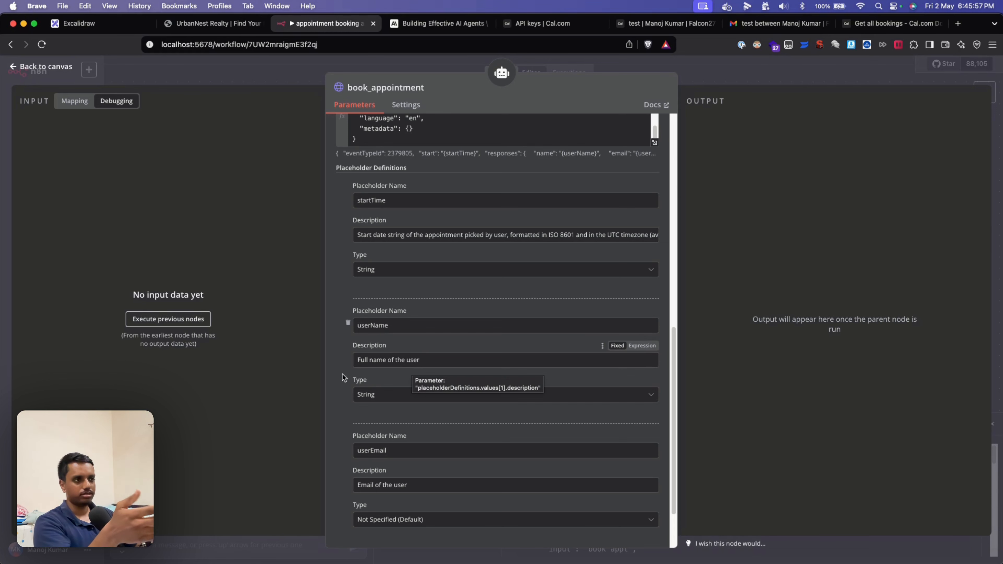
scroll(335, 377, "down", 1)
scroll(337, 376, "down", 2)
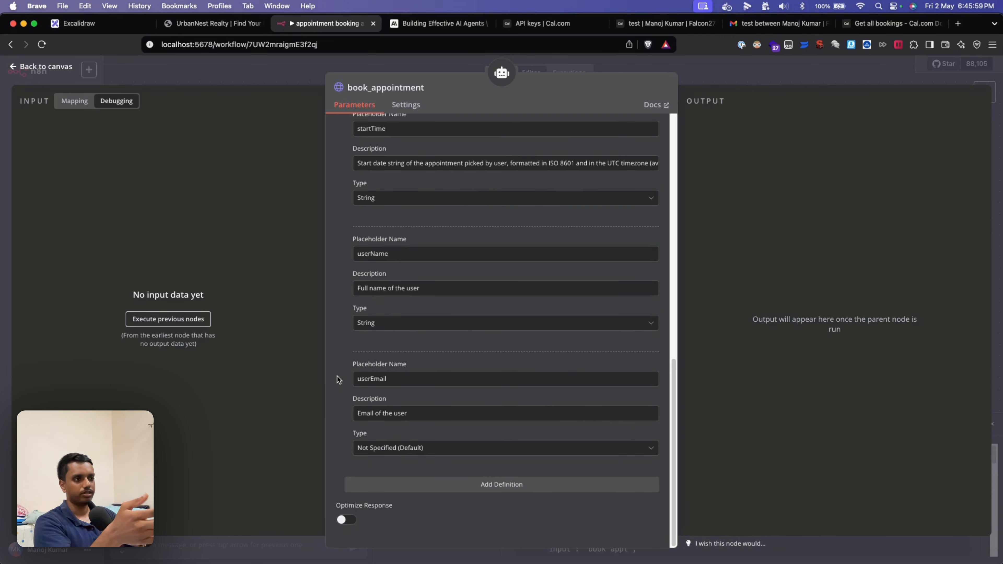
Step: Recheck the query and body parameters, then return to the canvas and view the whole appointment booking workflow
scroll(337, 376, "up", 10)
scroll(422, 438, "up", 5)
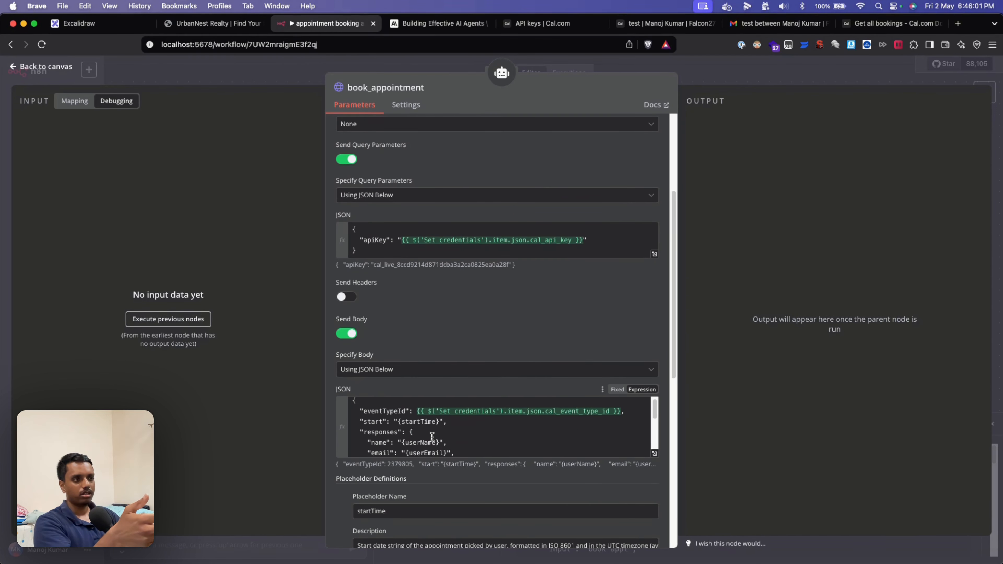
scroll(432, 436, "up", 1)
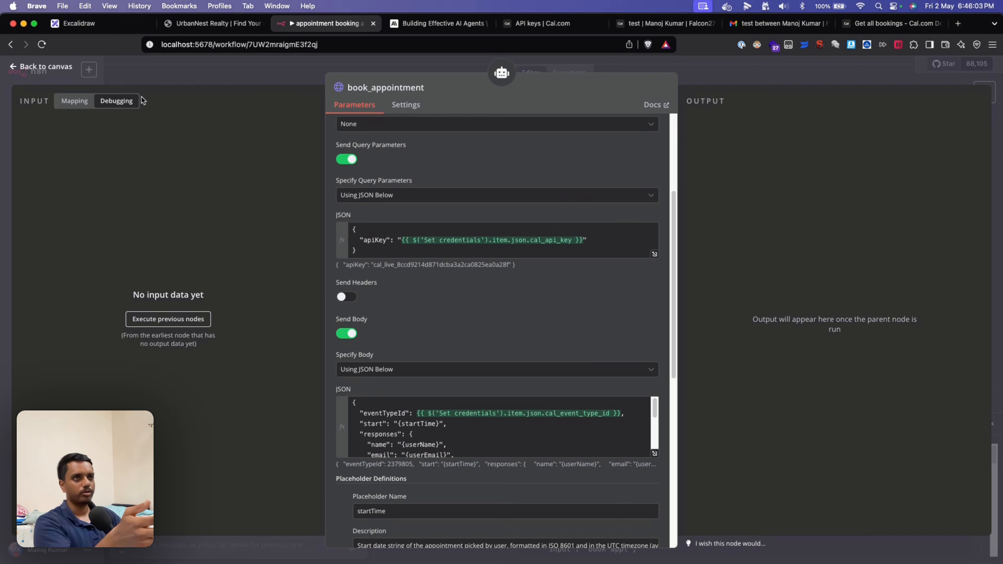
left_click(65, 68)
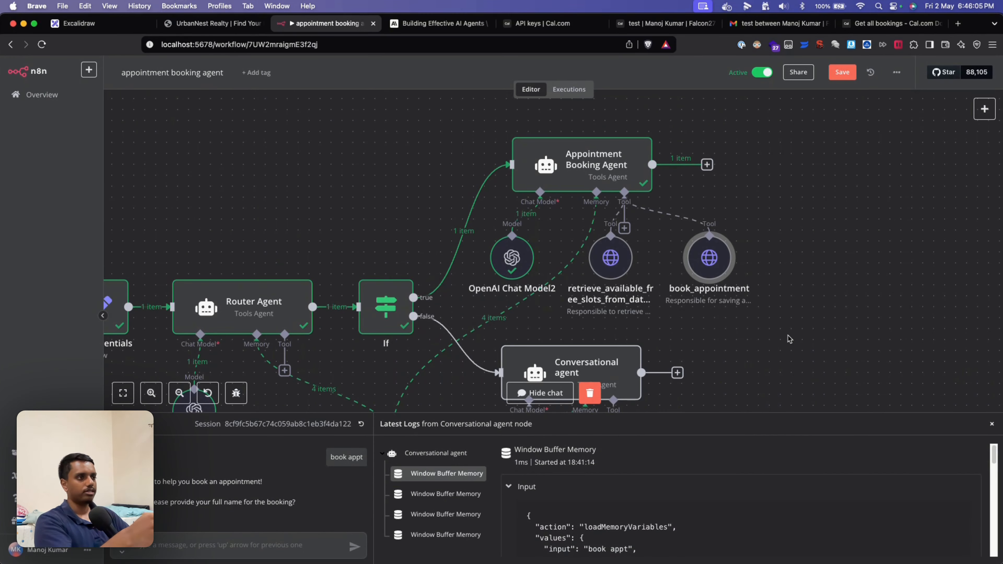
scroll(751, 360, "down", 2)
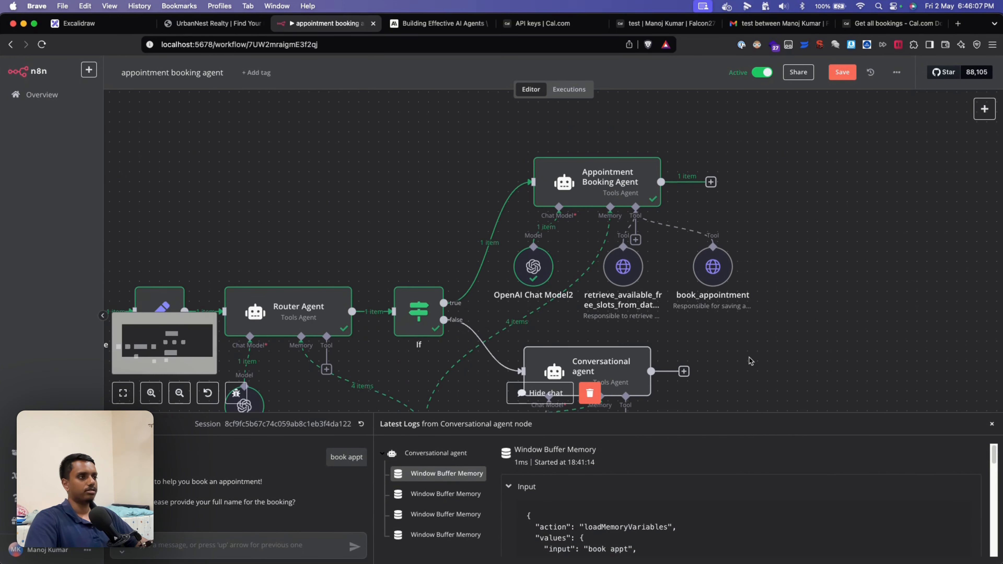
left_click_drag(760, 343, 817, 312)
scroll(804, 352, "down", 2)
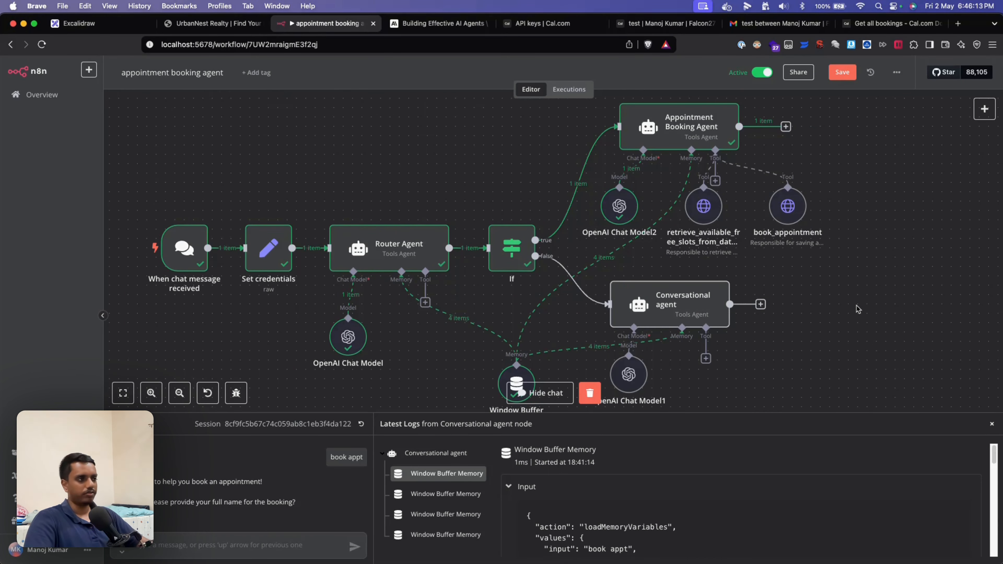
scroll(850, 321, "down", 3)
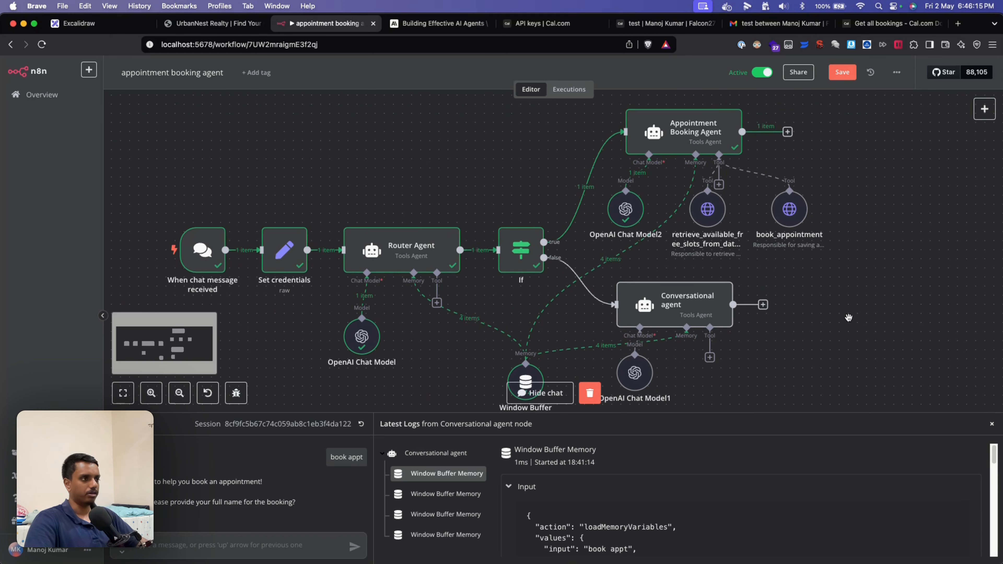
scroll(848, 318, "down", 2)
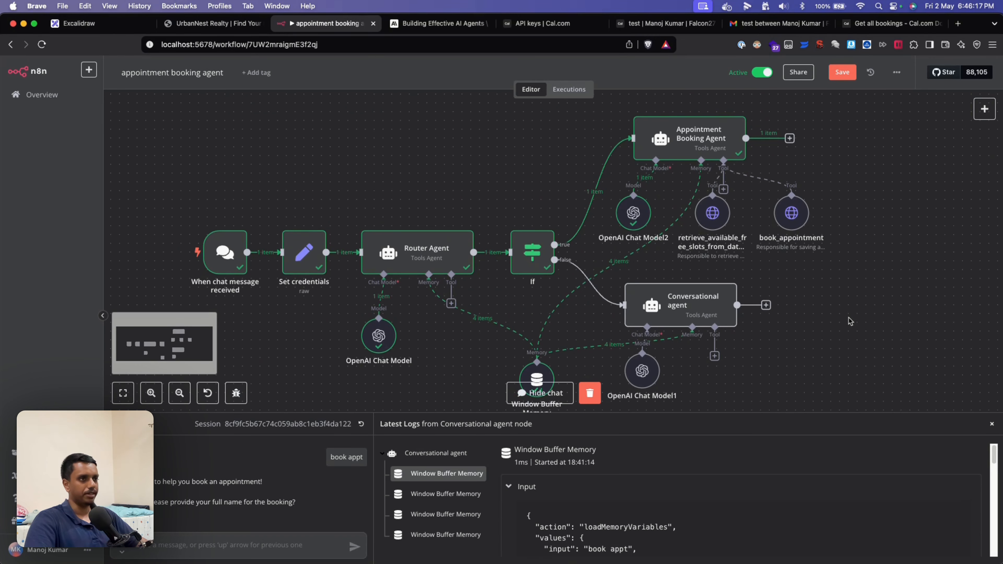
Step: Clear the workflow's execution data and switch to the Excalidraw notes on setting up the template yourself
left_click(594, 393)
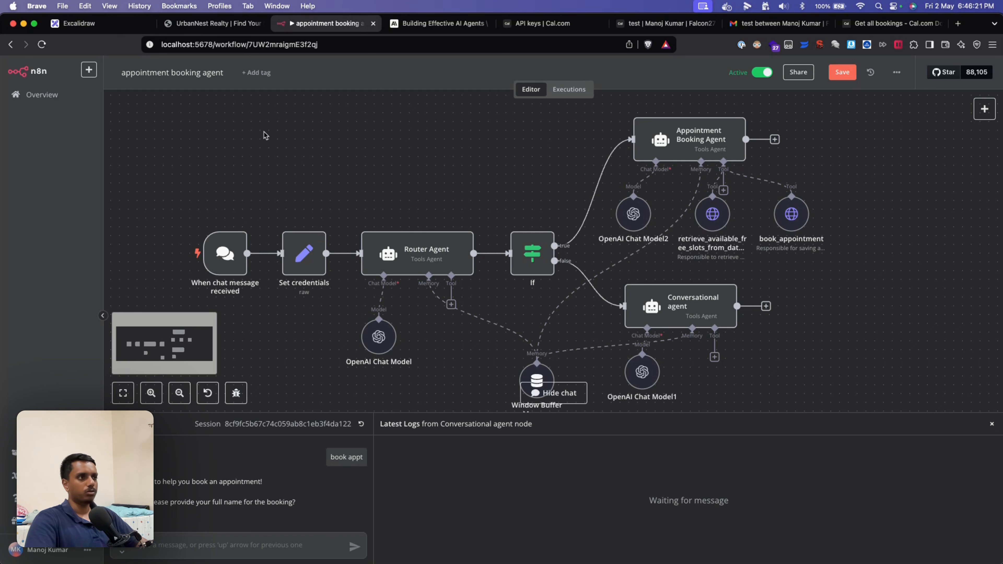
left_click(107, 29)
scroll(448, 323, "right", 15)
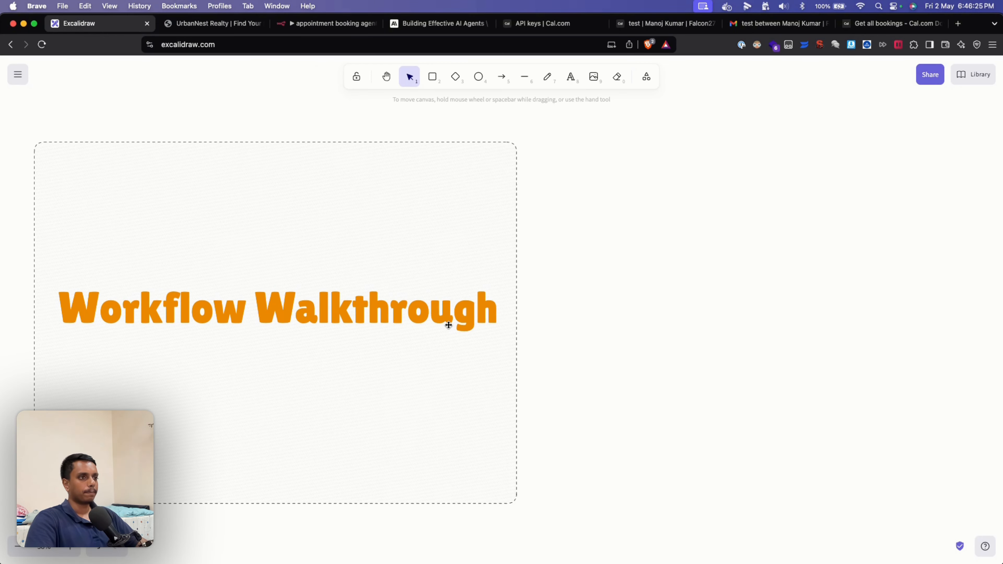
scroll(449, 325, "right", 10)
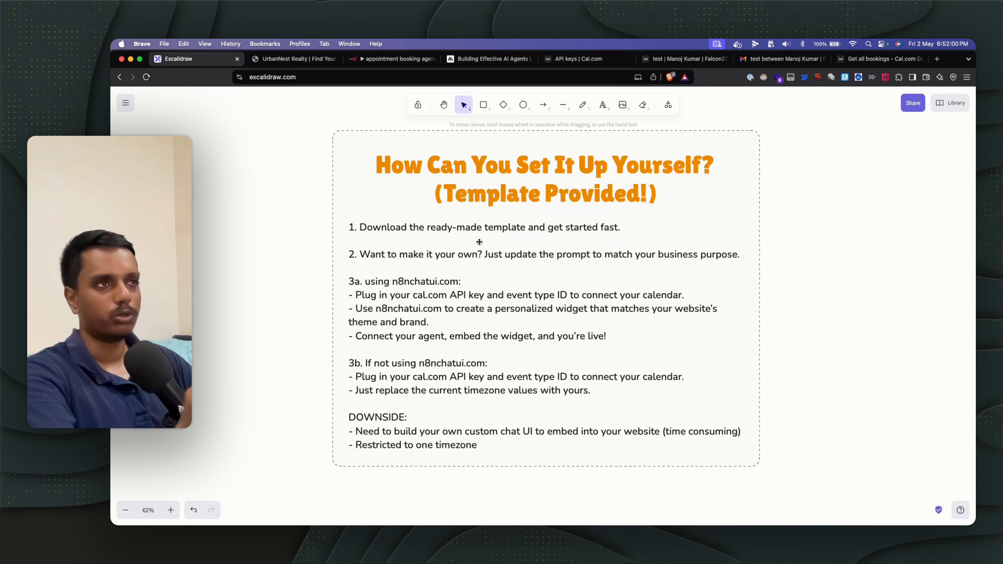
Step: Look over the appointment booking workflow canvas again and return to the Excalidraw setup notes
left_click(395, 58)
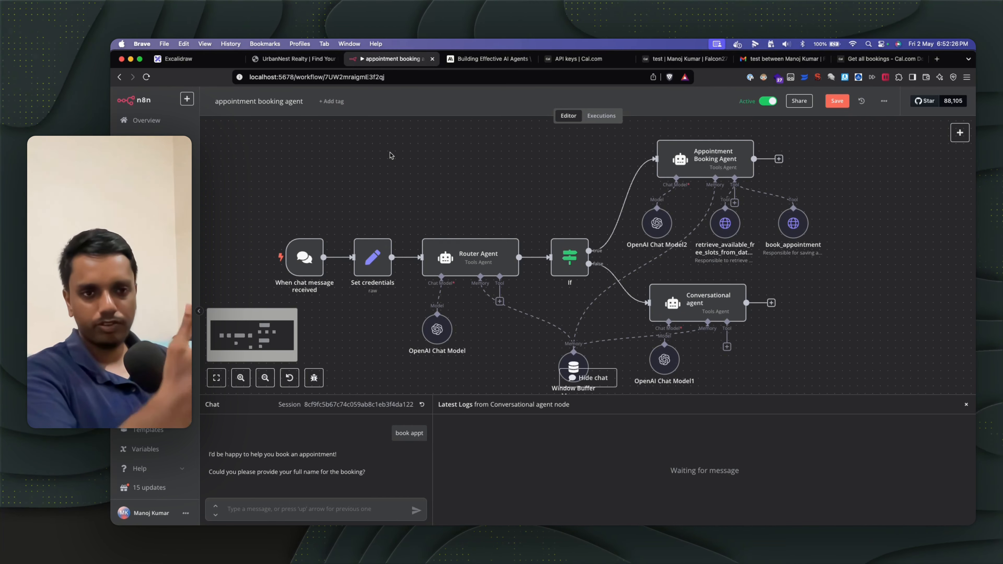
left_click(202, 59)
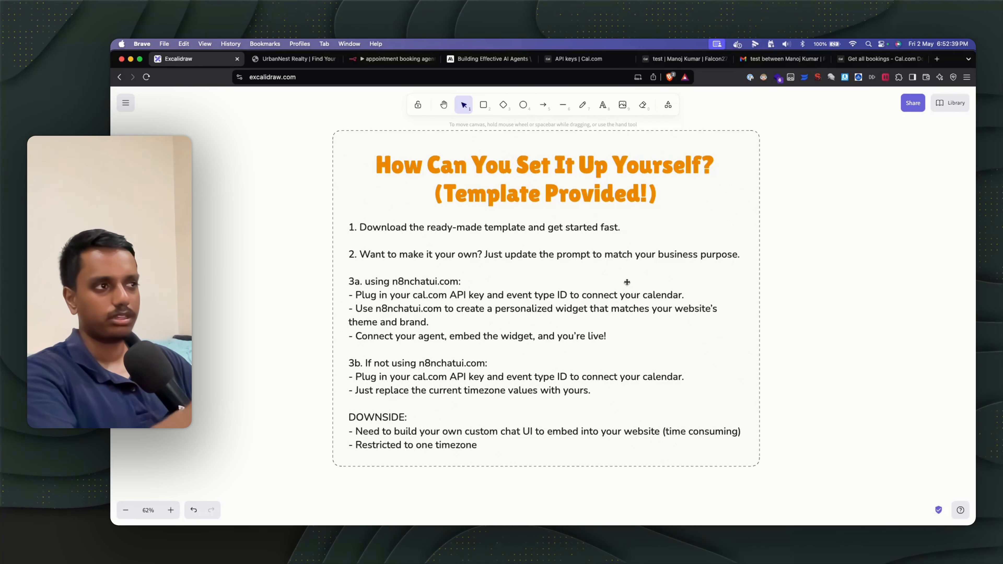
scroll(627, 282, "up", 1)
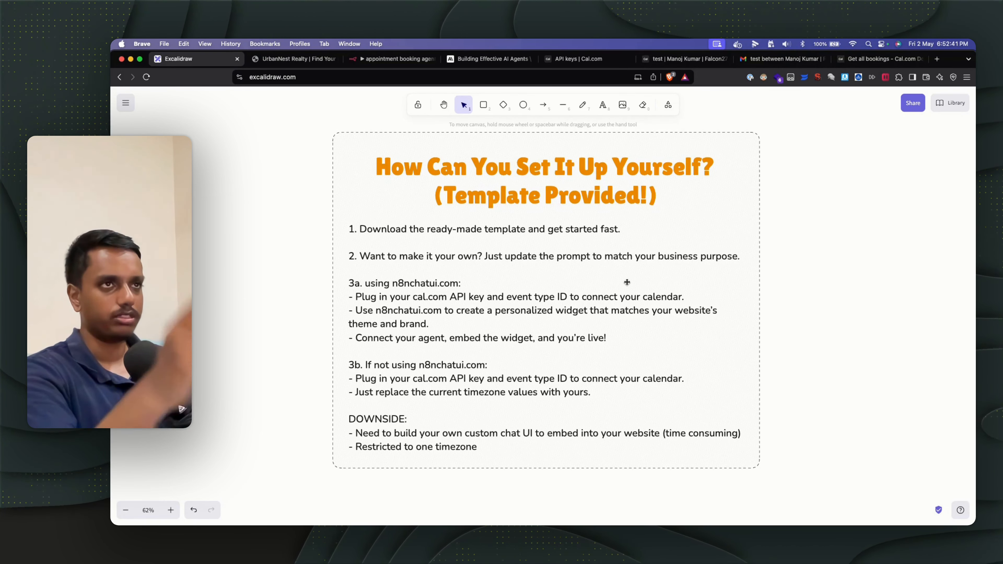
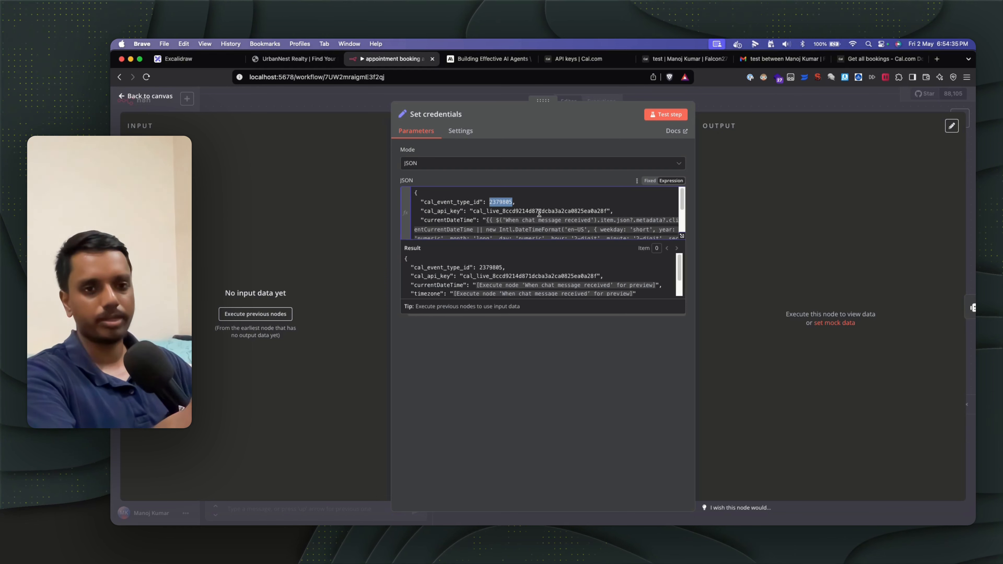
Step: Inspect the event type ID, API key, currentDateTime and timezone entries in the Set credentials JSON, and return to the setup notes
double_click(539, 212)
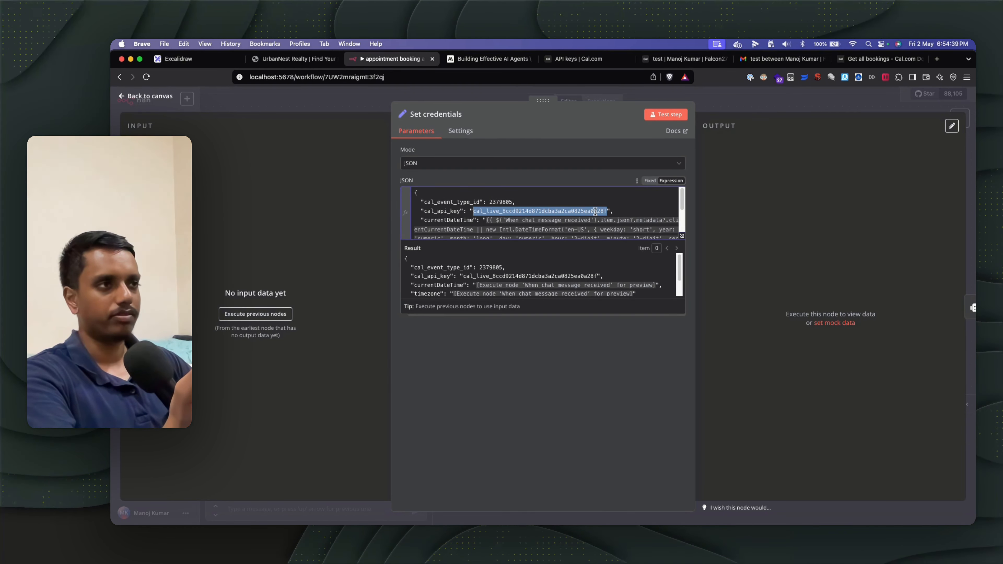
scroll(521, 205, "down", 1)
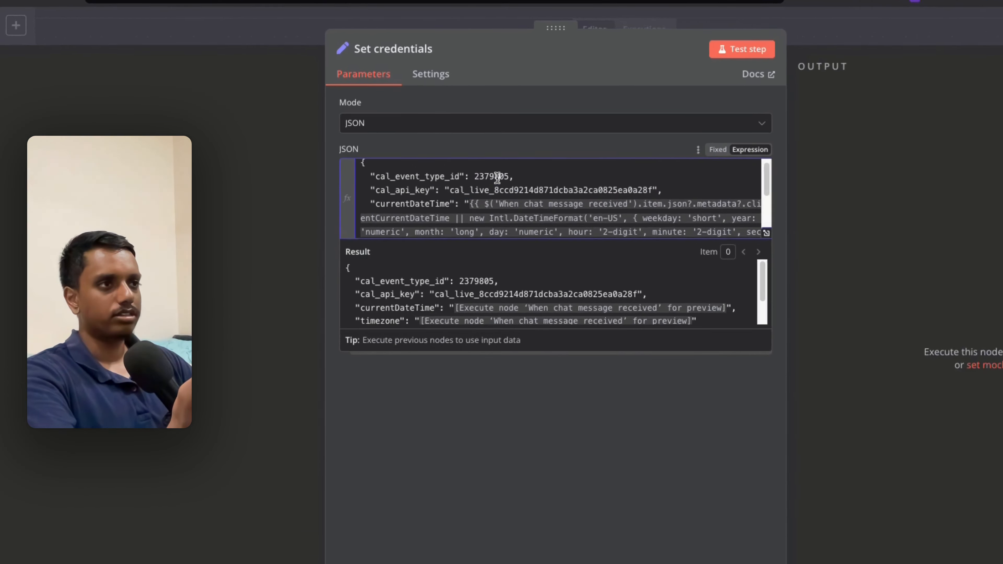
double_click(499, 197)
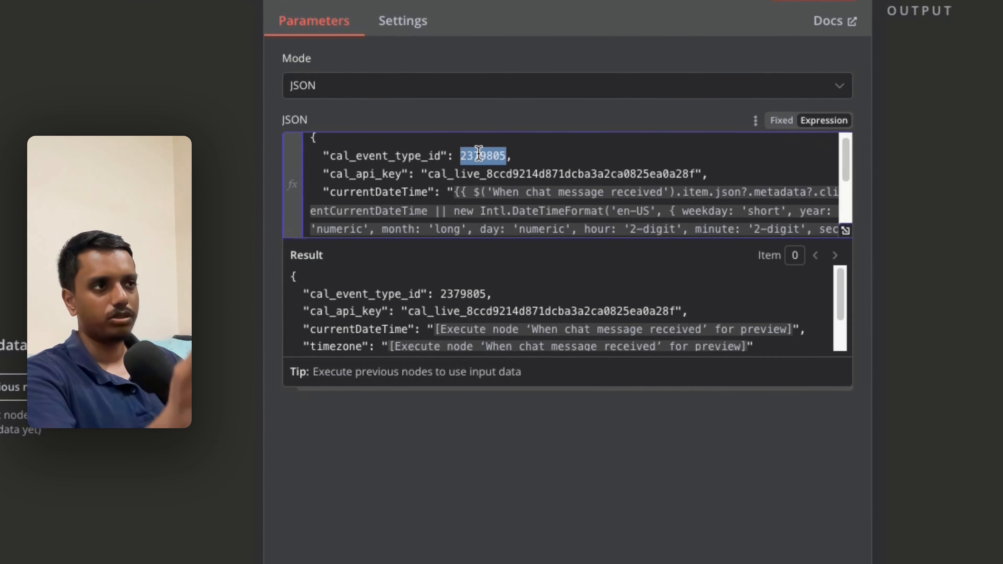
double_click(492, 173)
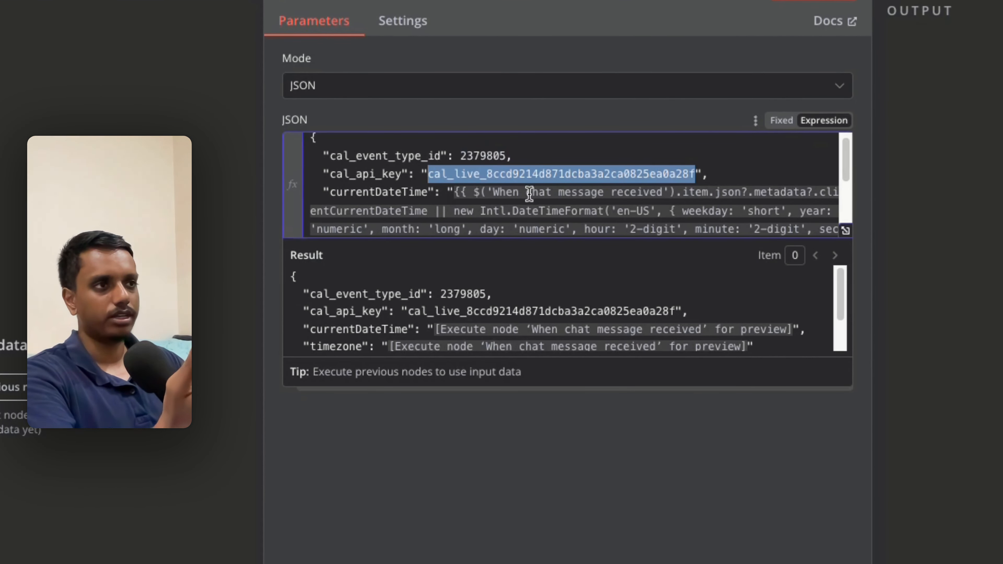
scroll(535, 204, "down", 3)
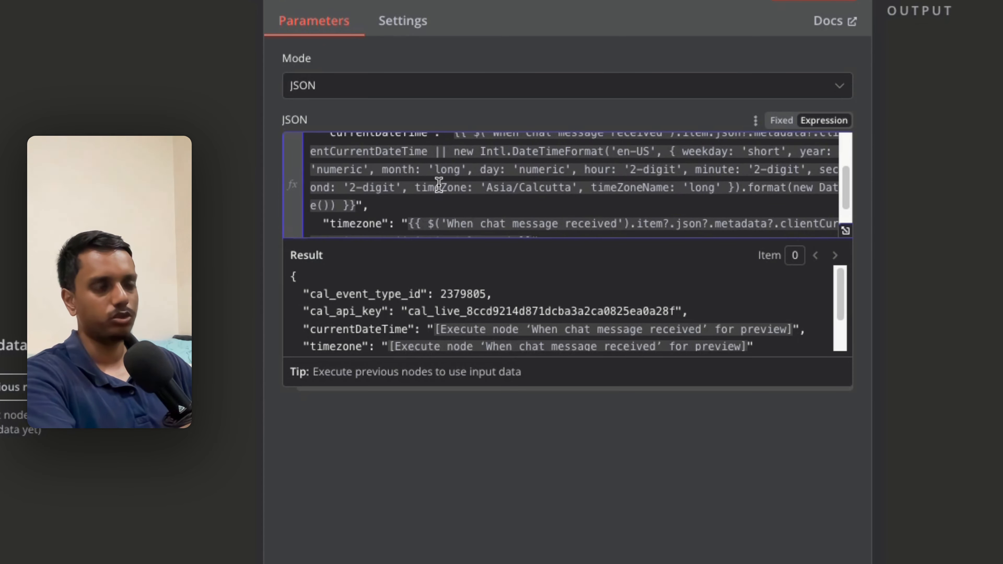
scroll(545, 179, "up", 3)
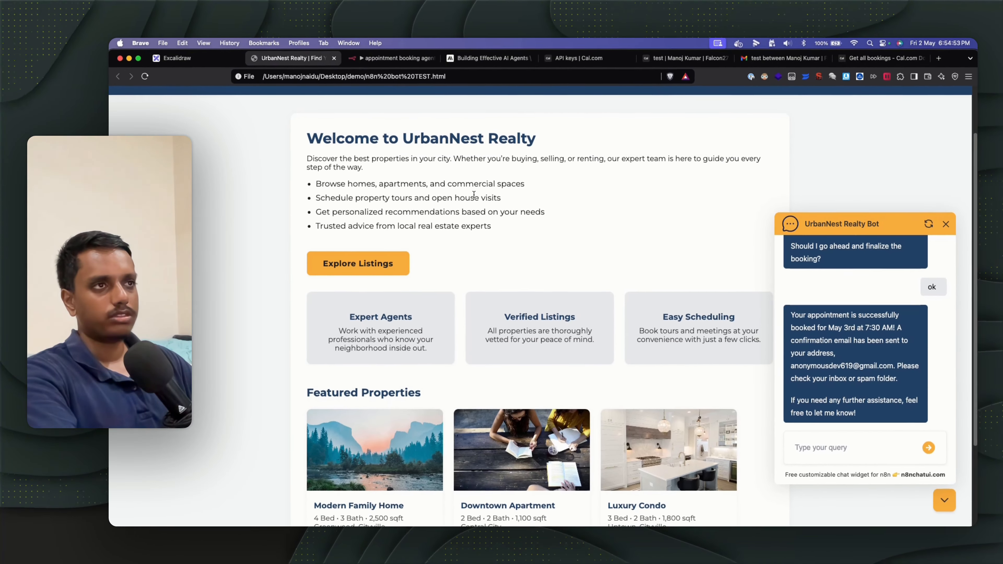
left_click(361, 58)
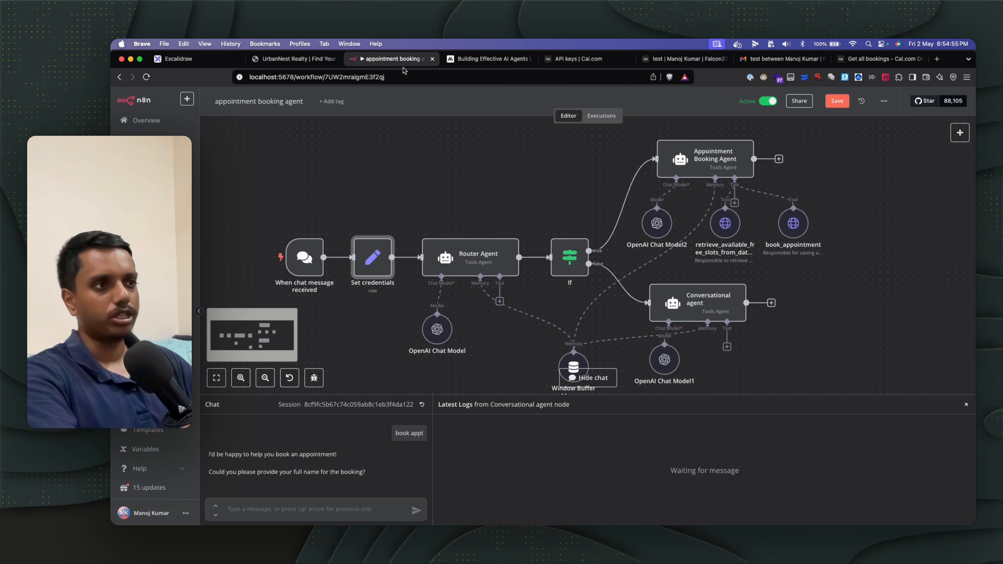
left_click(182, 58)
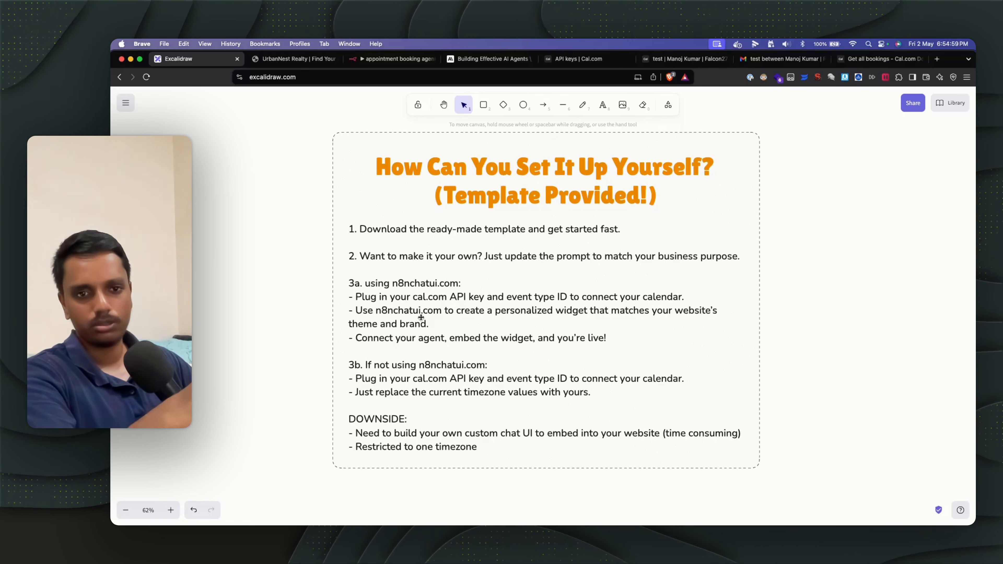
Step: Open n8nchatui.com in a new browser tab and sign in with a Google account
left_click(908, 59)
left_click(937, 58)
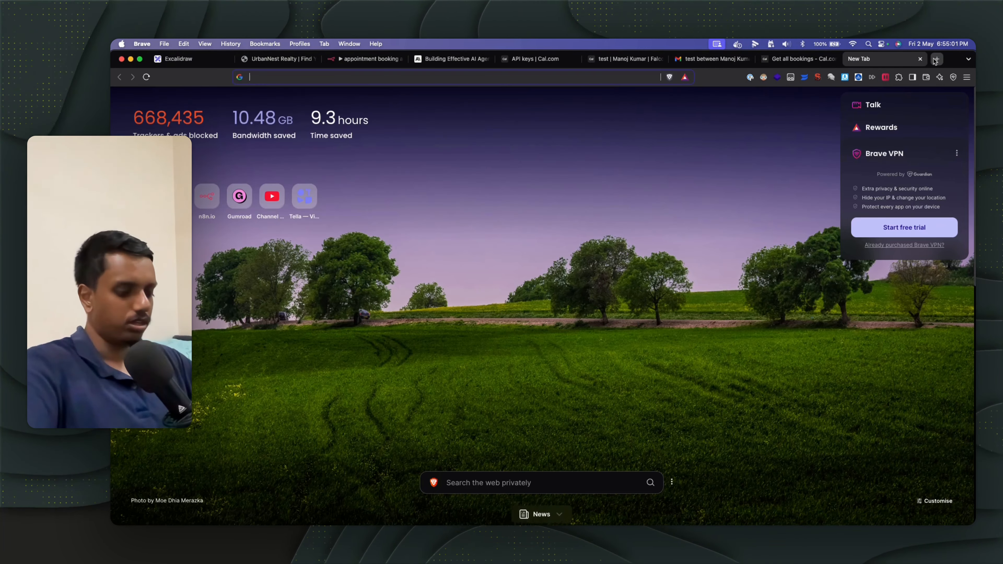
type("n8")
key("Return")
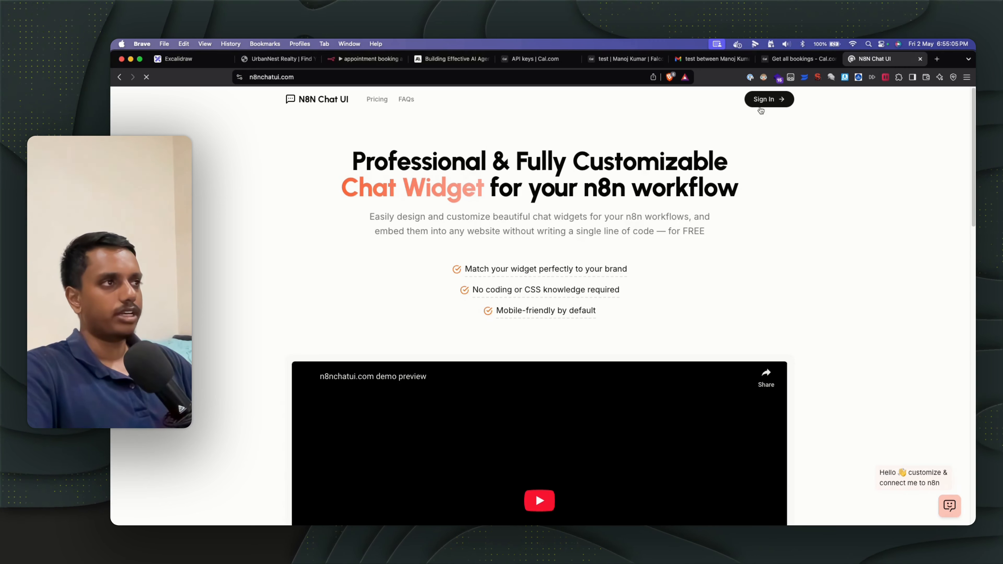
left_click(769, 100)
left_click(544, 347)
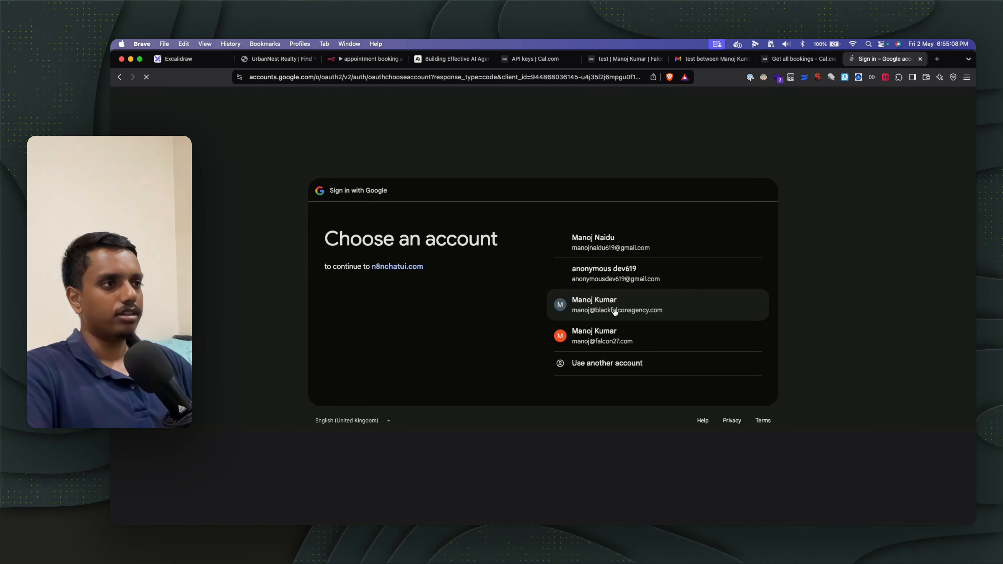
left_click(626, 309)
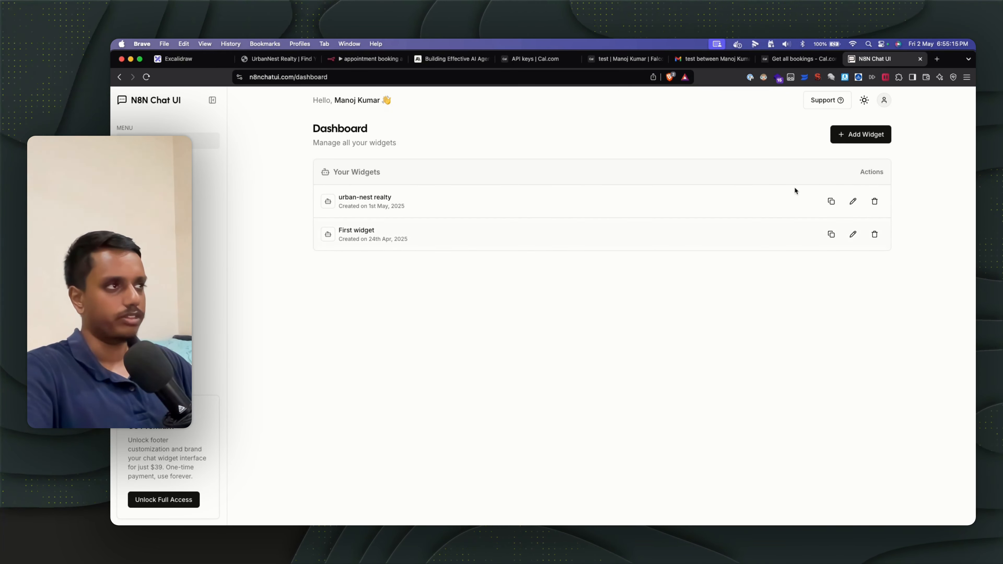
Step: Create a new chat widget named "Video demo" from the dashboard
left_click(862, 139)
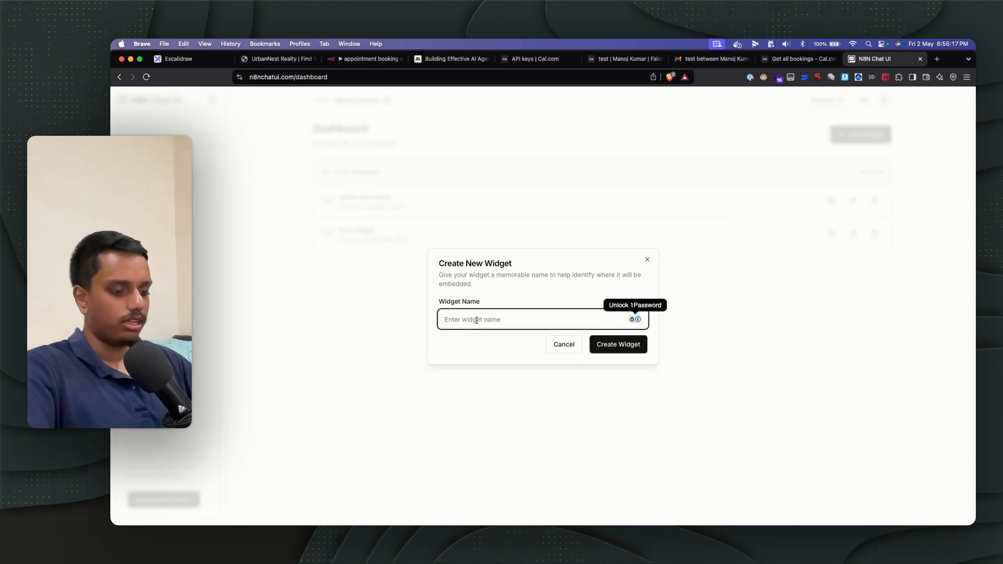
type("Video demo")
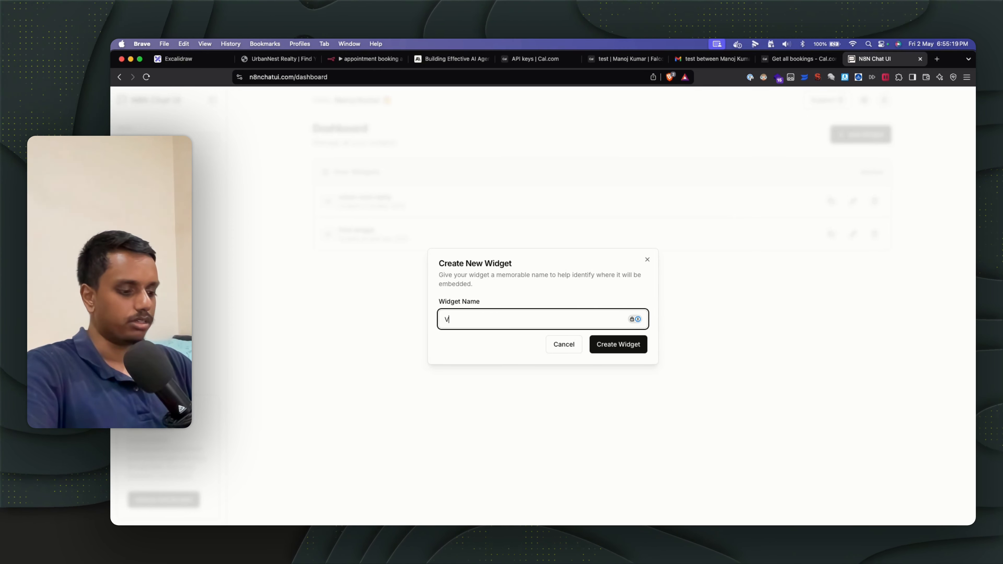
left_click(614, 344)
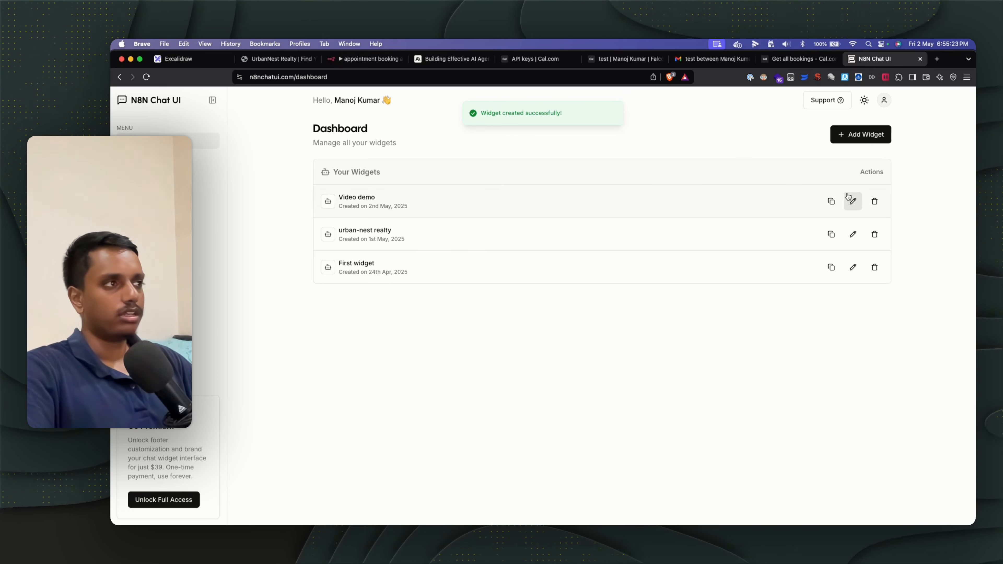
Step: Open the Video demo widget for editing and set the chat bubble's background color to #e5d2cd
left_click(848, 201)
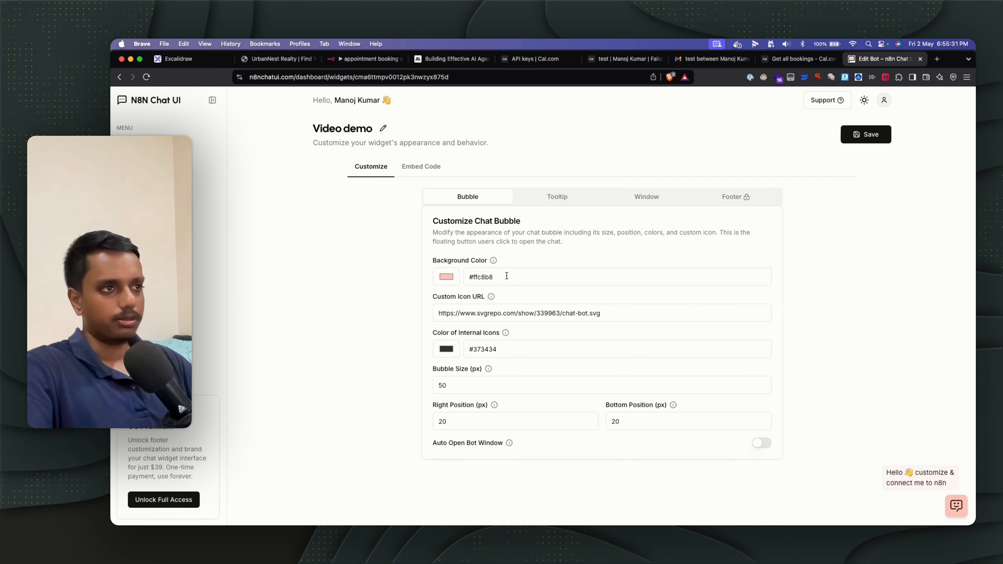
left_click(458, 281)
left_click(525, 293)
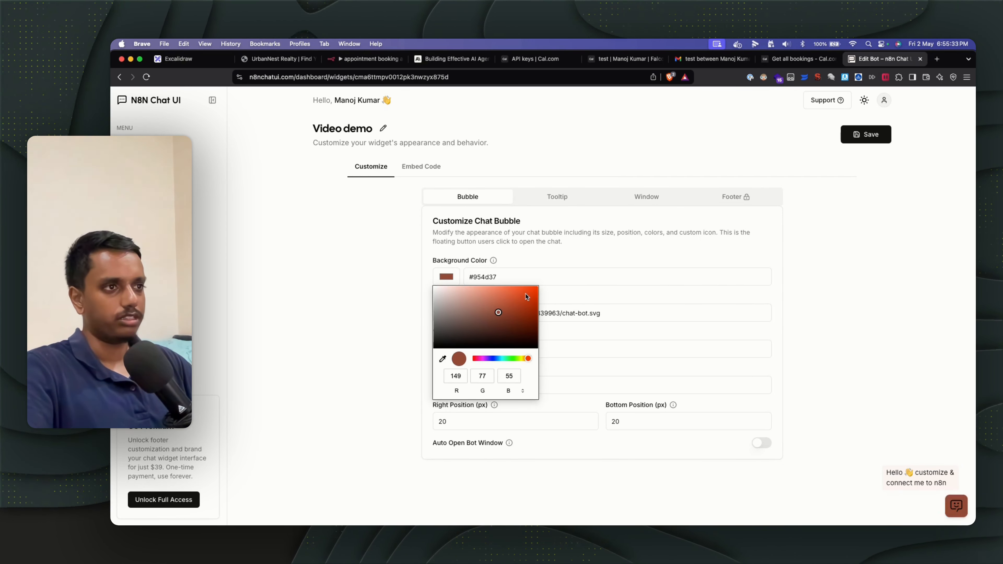
left_click(535, 260)
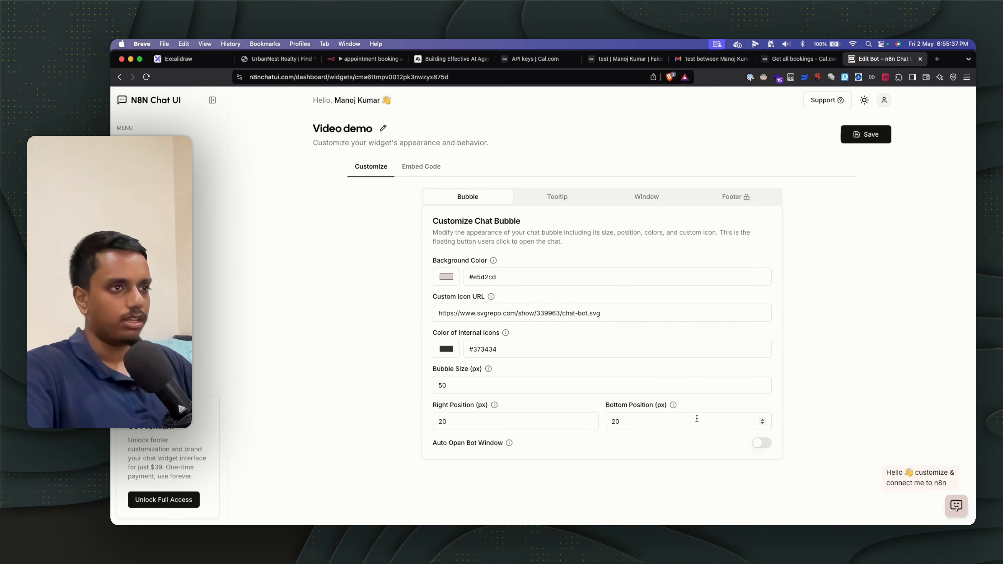
Step: Shorten the widget's tooltip message to "Hello 👋"
left_click(557, 202)
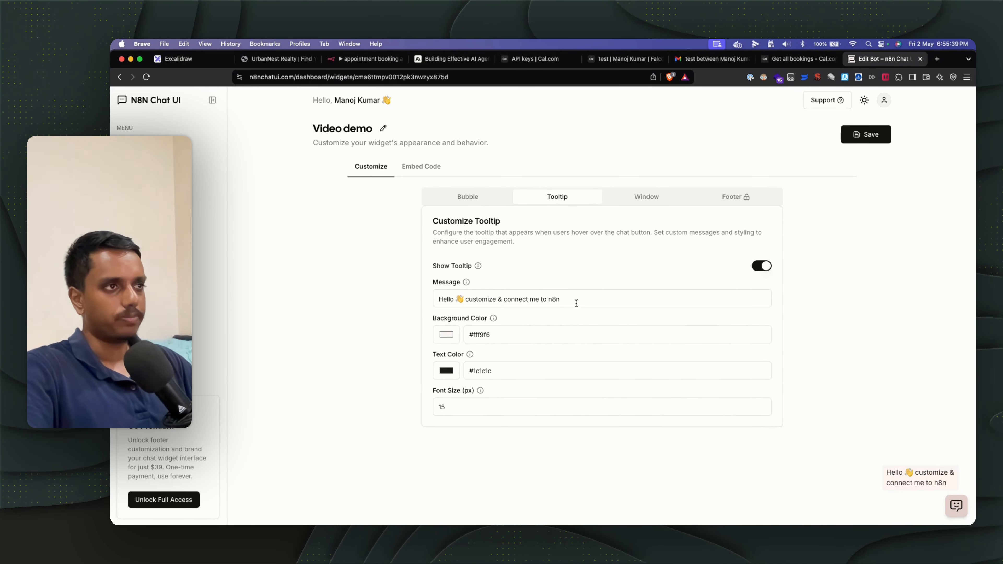
left_click_drag(576, 303, 465, 301)
key("BackSpace")
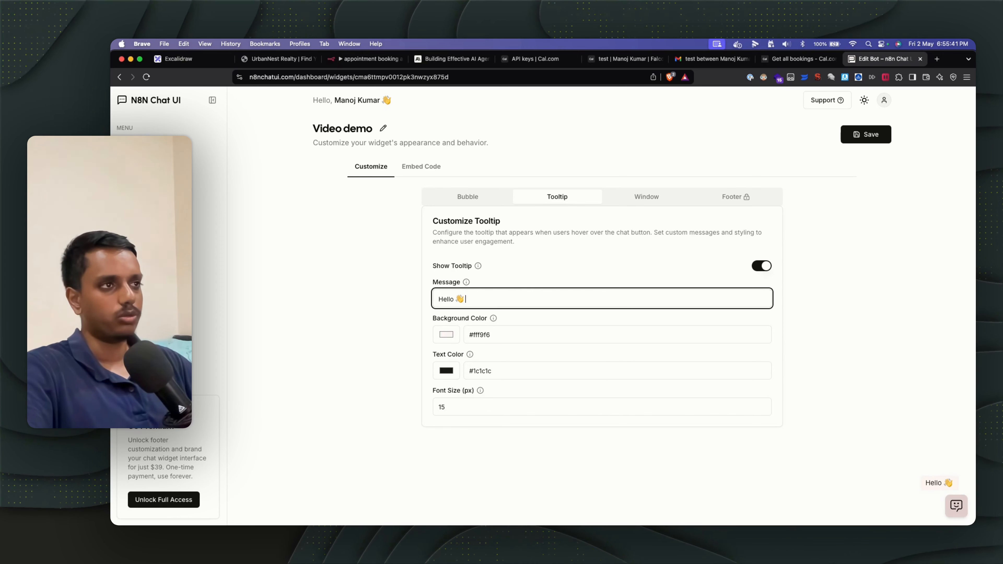
Step: Change the chat window's welcome message to "Hello! book an appointment now!"
left_click(636, 200)
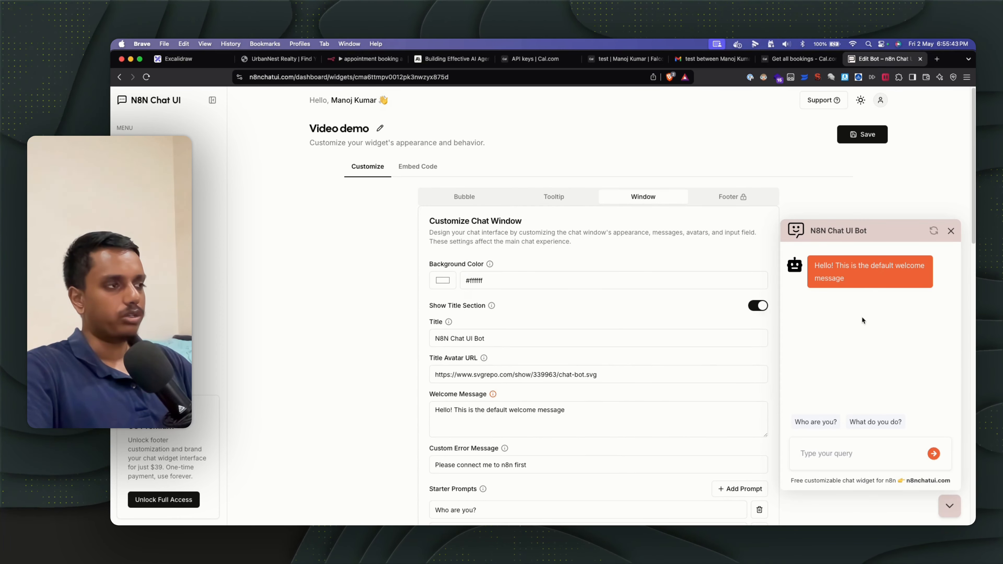
scroll(513, 419, "down", 5)
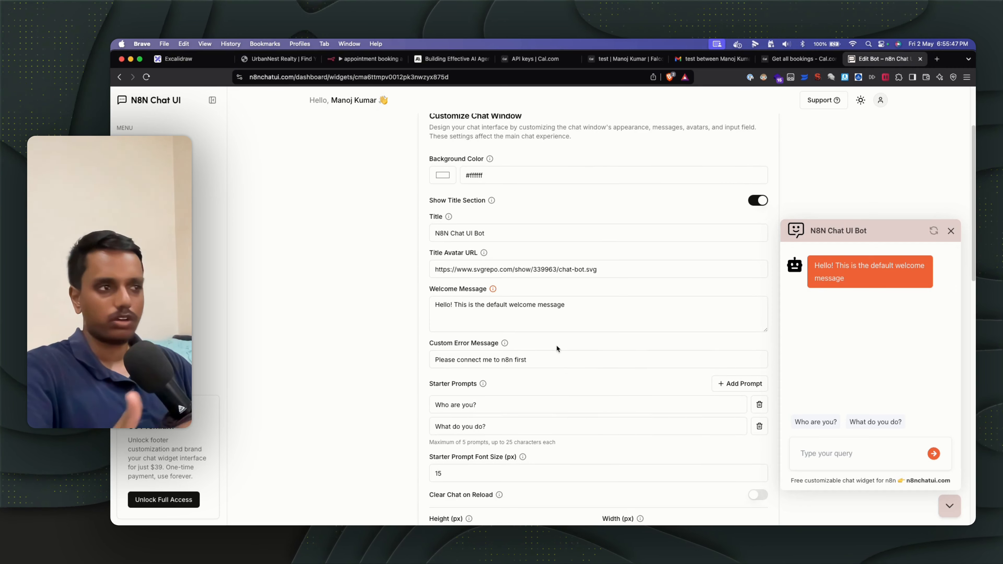
scroll(555, 344, "down", 3)
left_click(567, 247)
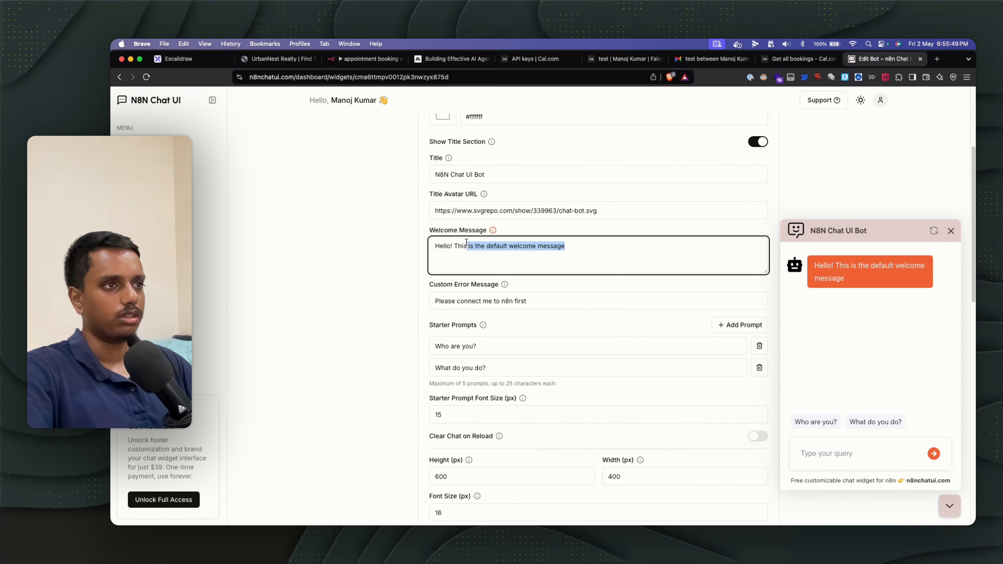
key("BackSpace")
key("BackSpace")
key("BackSpace")
key("BackSpace")
key("BackSpace")
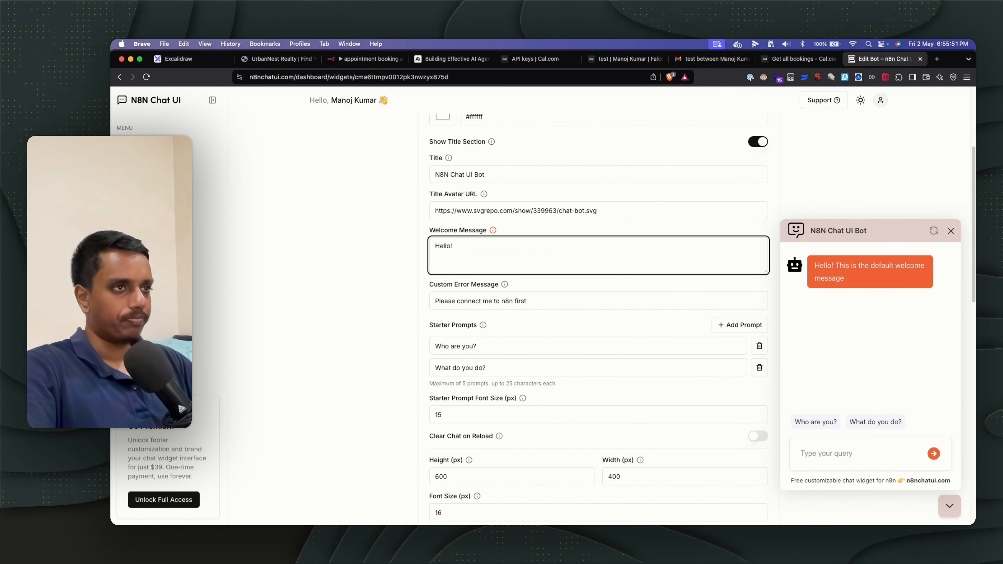
type("book an ap")
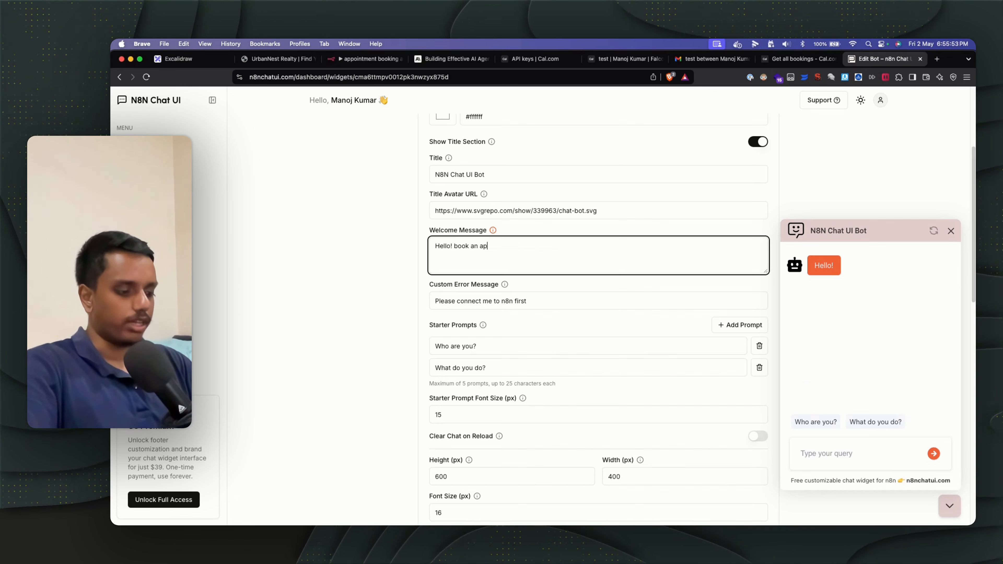
type("pointment now!")
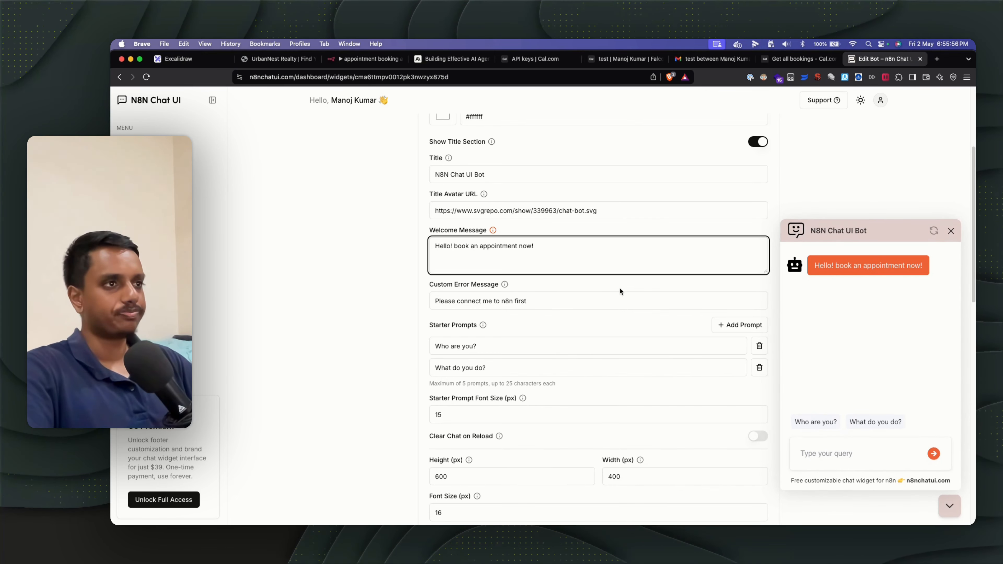
scroll(620, 292, "down", 3)
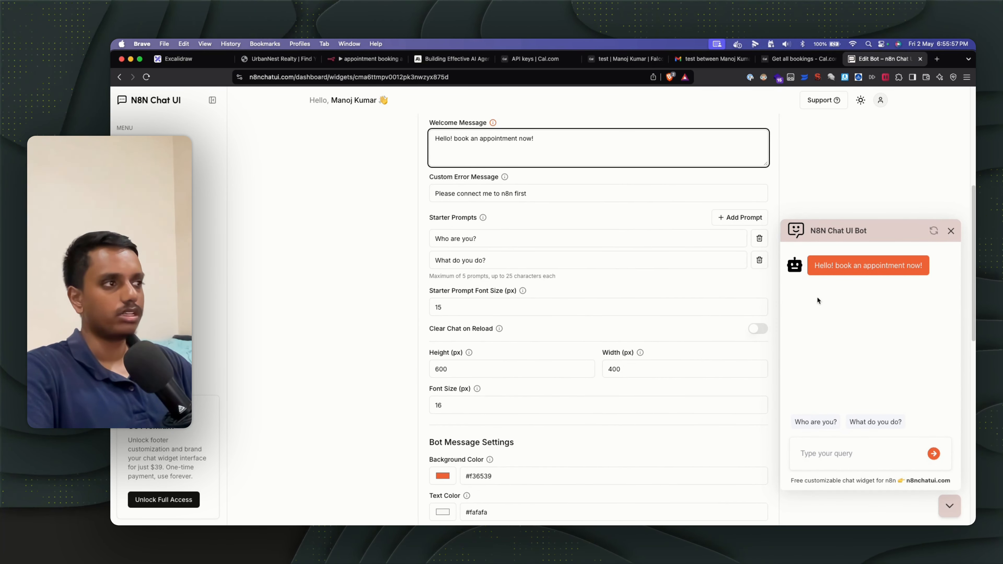
scroll(557, 316, "up", 3)
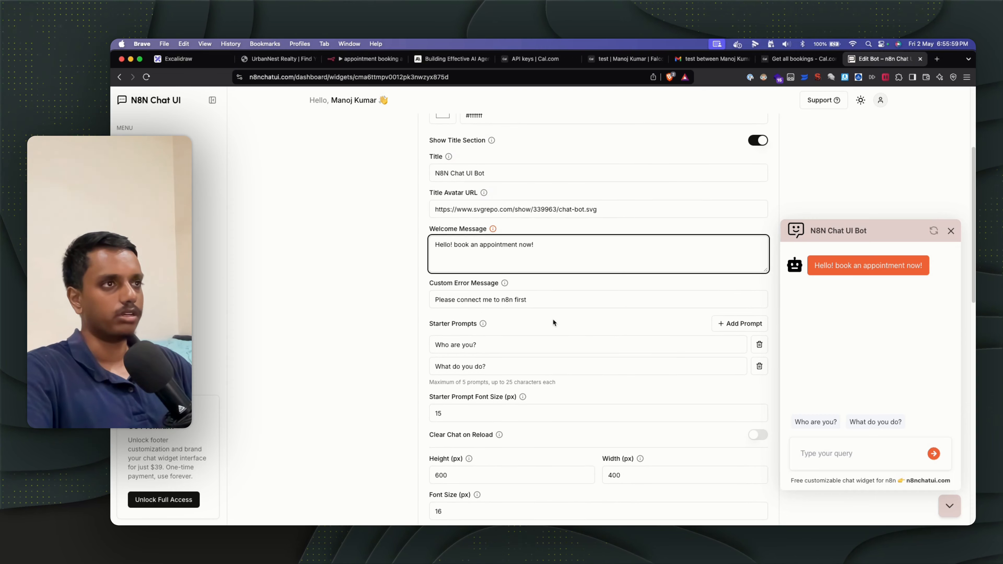
Step: Close the chat preview and copy the embed code of the Video demo widget
scroll(596, 331, "down", 5)
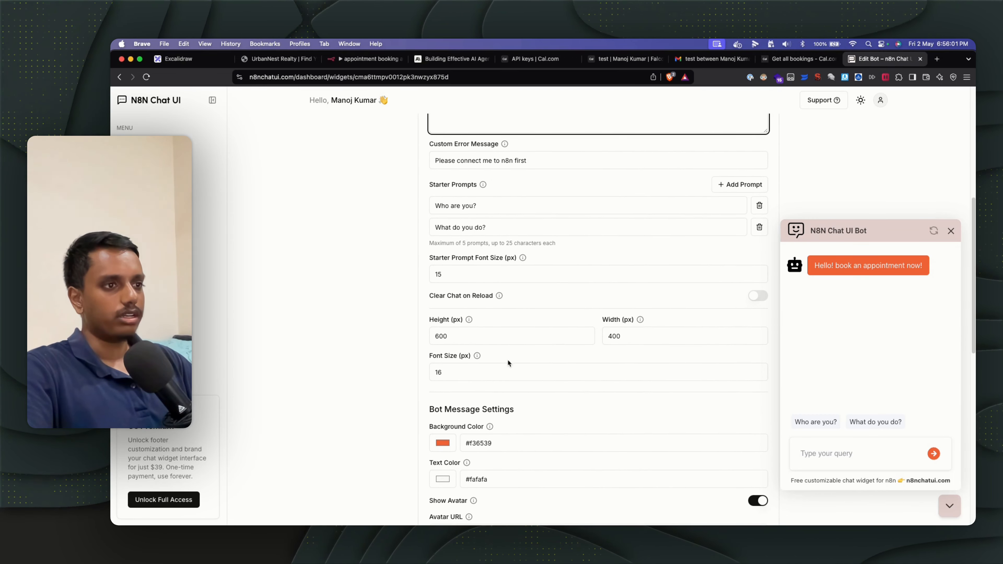
scroll(579, 353, "down", 5)
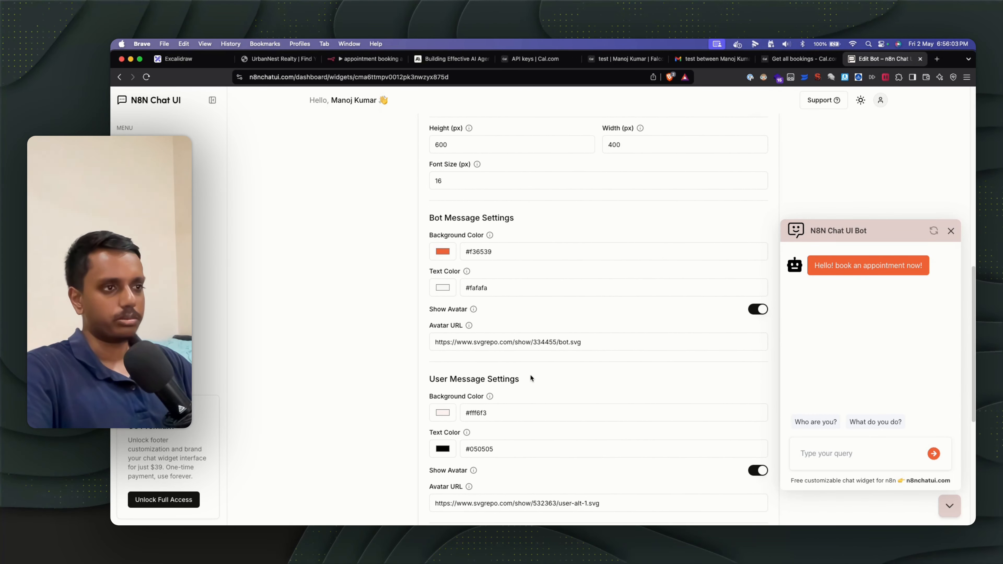
scroll(530, 377, "down", 4)
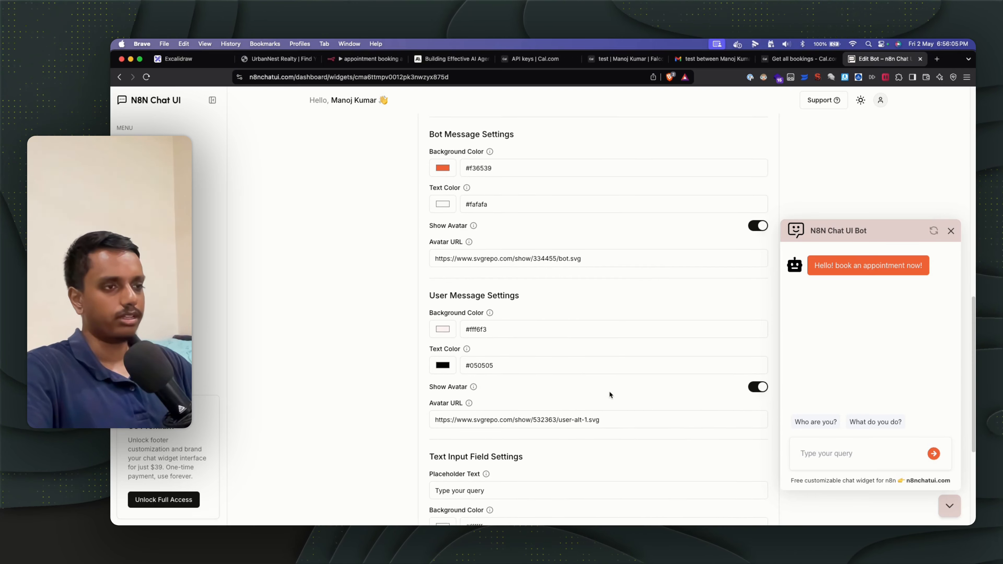
scroll(626, 401, "down", 3)
scroll(611, 357, "up", 20)
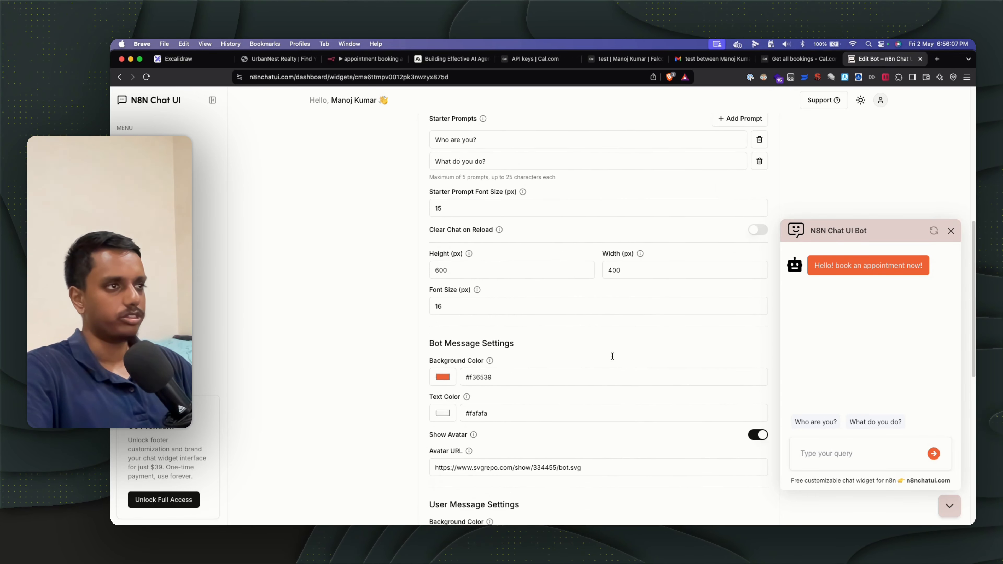
left_click(951, 231)
left_click(437, 177)
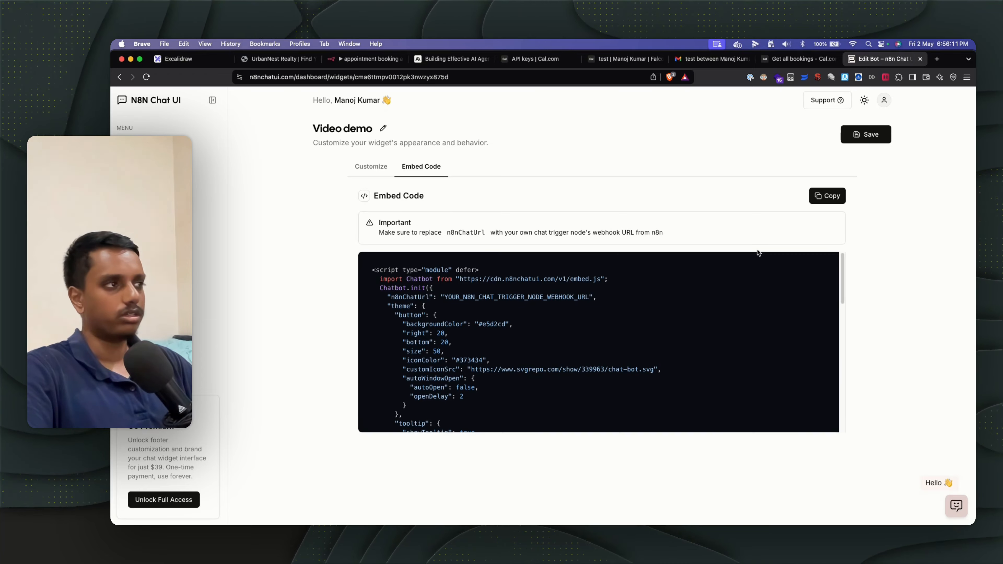
left_click(824, 196)
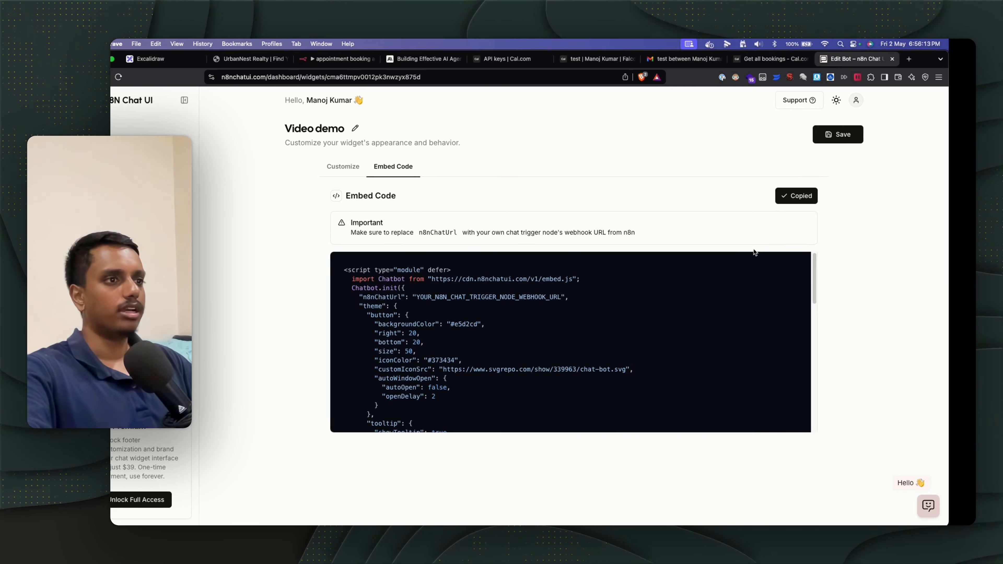
key("ctrl+Right")
key("ctrl+Right")
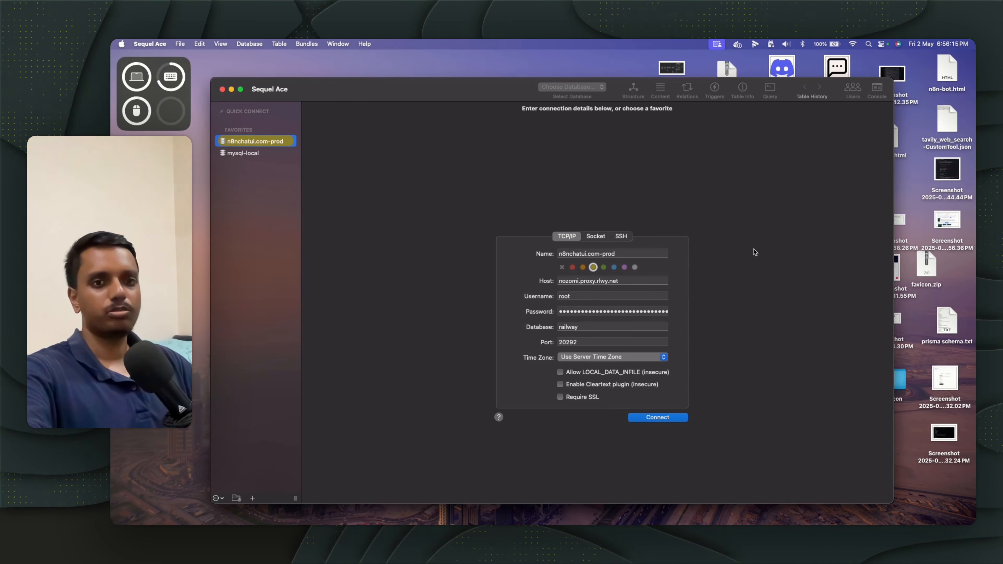
key("ctrl+Left")
key("ctrl+Left")
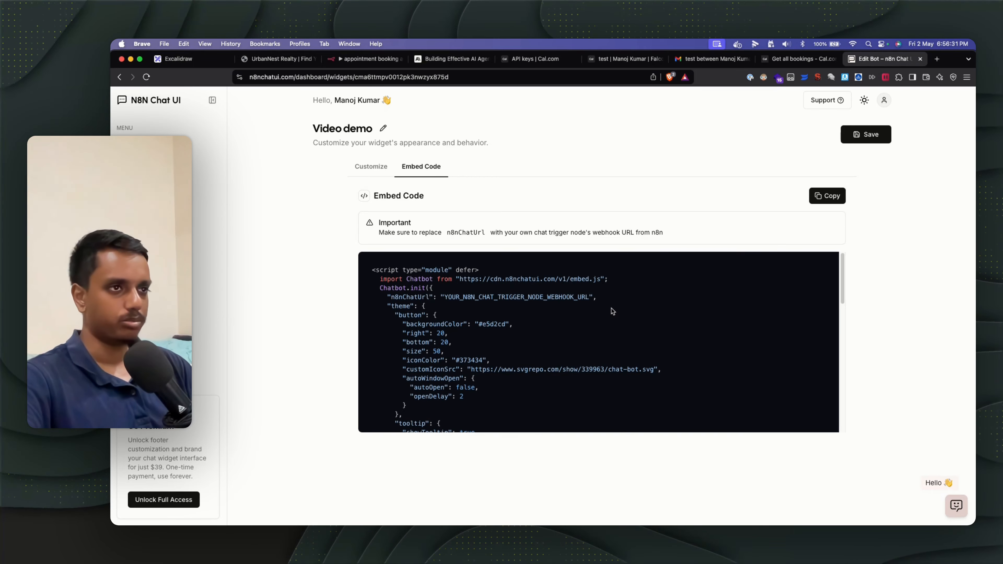
Step: Switch to VS Code and locate the n8nChatUrl placeholder in the widget script of n8n bot TEST.html
key("super+Tab")
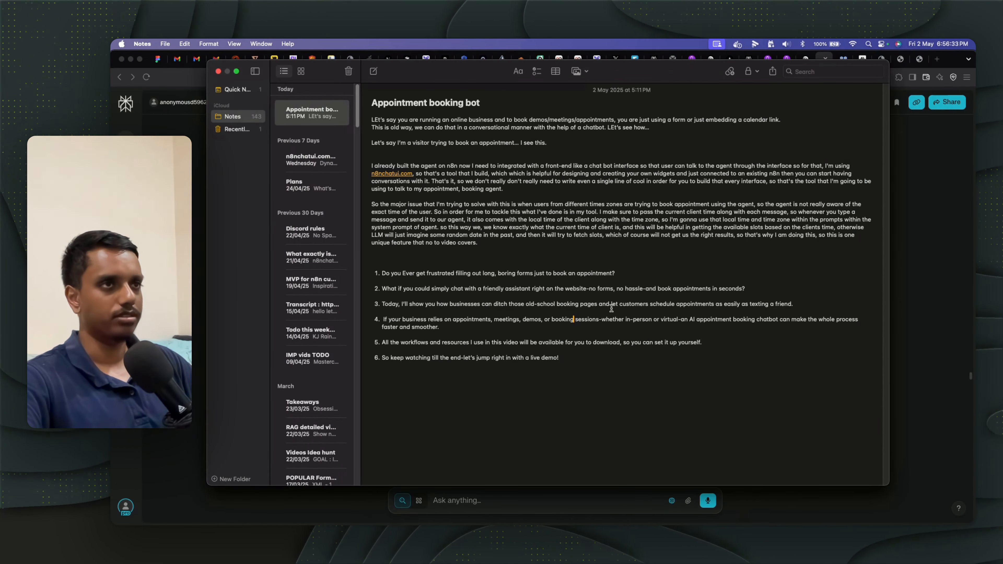
key("ctrl+Up")
left_click(659, 309)
key("super+Tab")
scroll(356, 300, "down", 3)
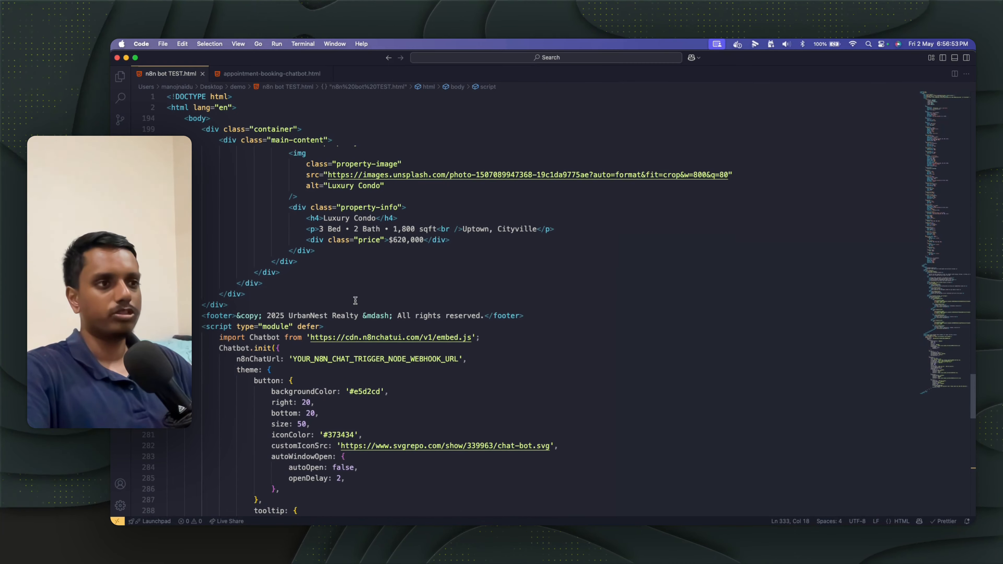
double_click(322, 336)
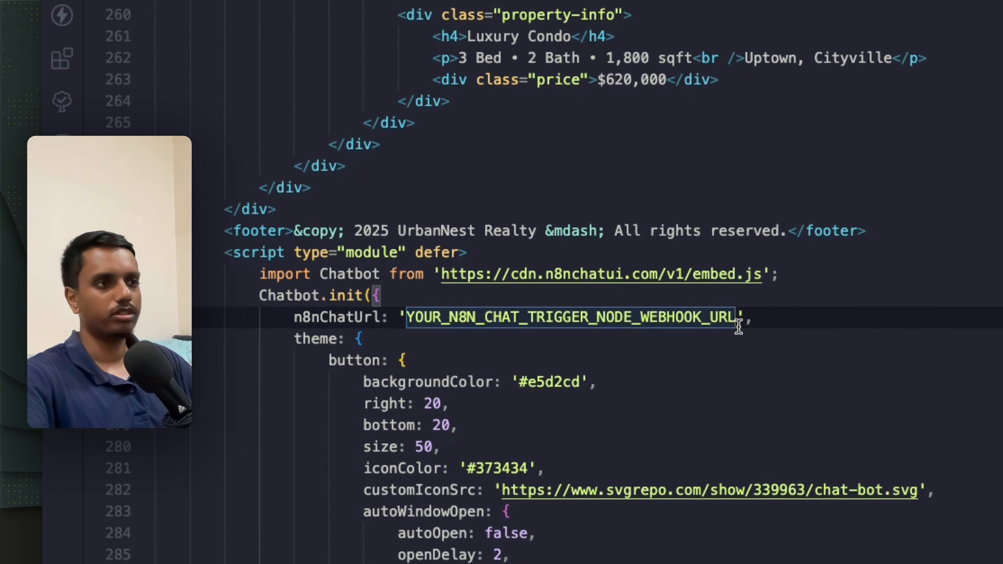
Step: Switch back to Brave and look at the chat trigger node of the appointment booking agent workflow
key("super+Tab")
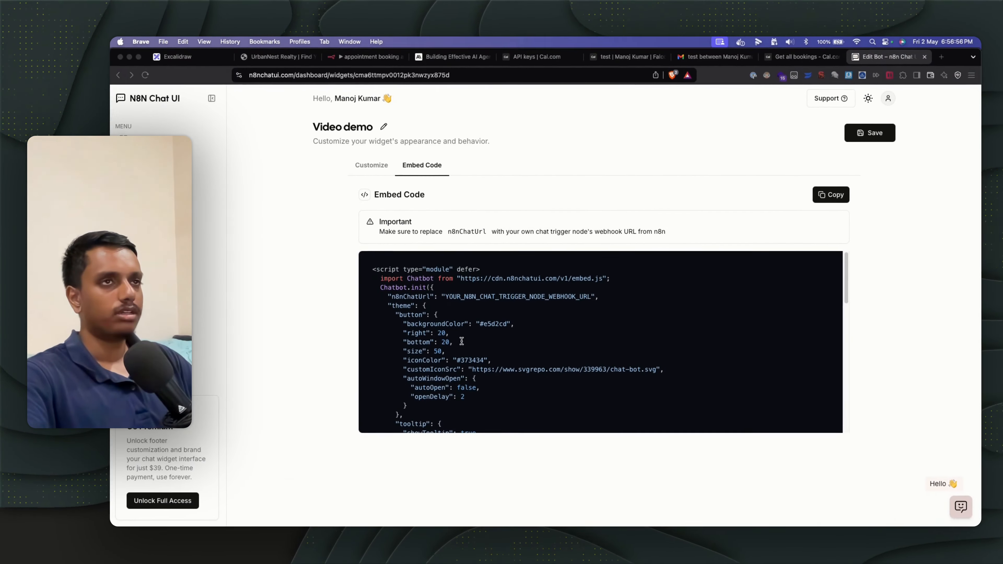
left_click(368, 59)
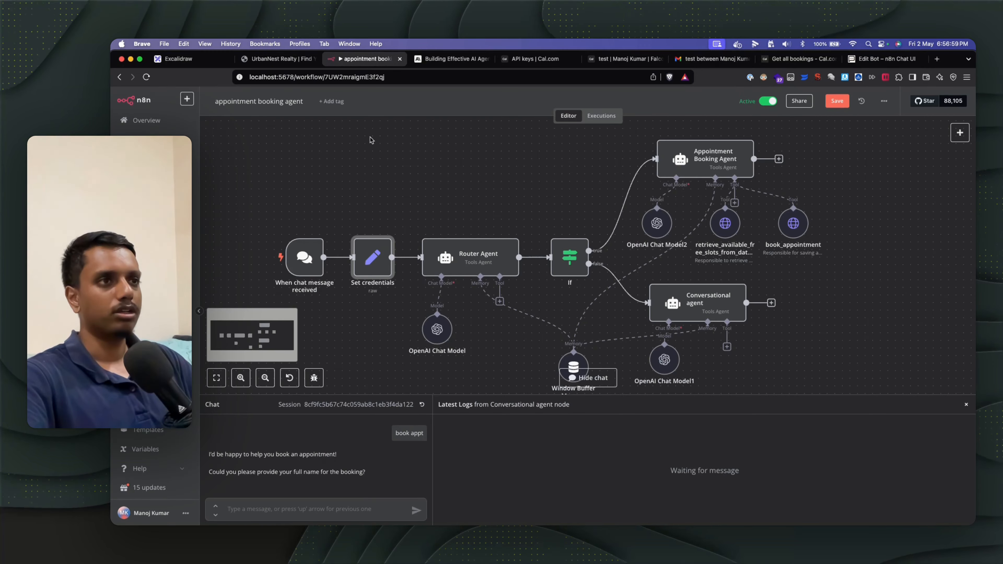
double_click(303, 256)
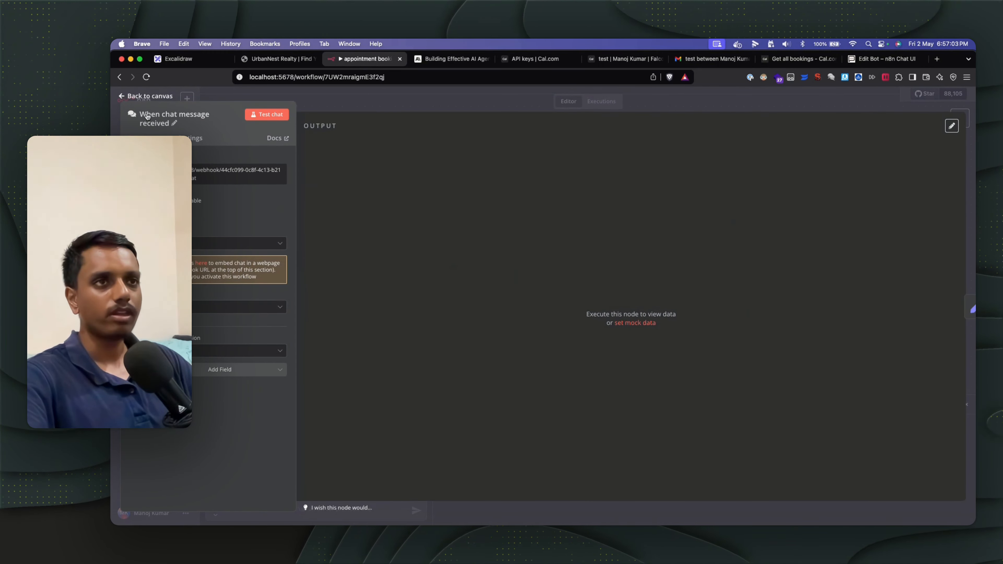
left_click(134, 96)
Step: Save the appointment booking agent workflow and open the "n8nchatui.com testing local" workflow from the overview
left_click(144, 122)
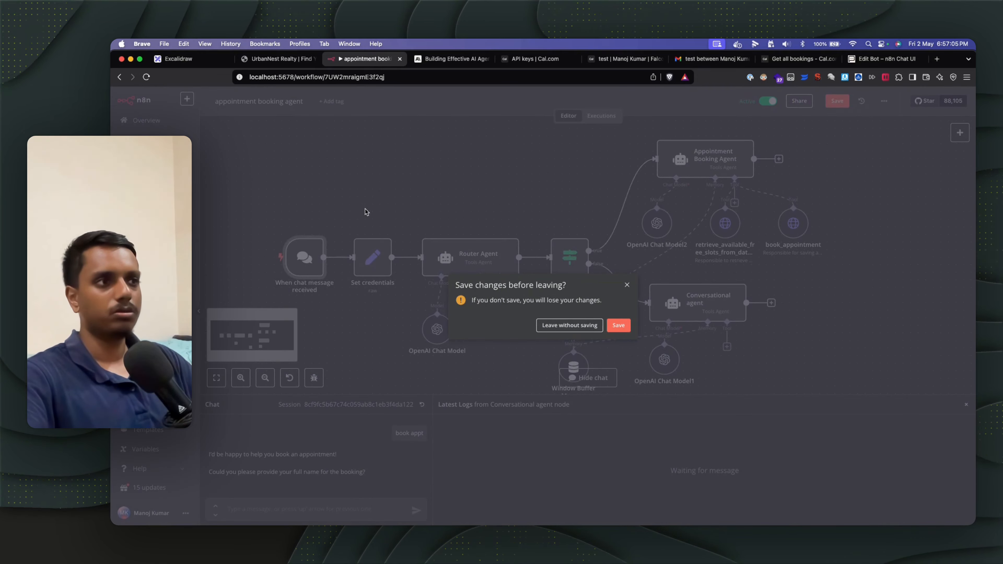
left_click(619, 326)
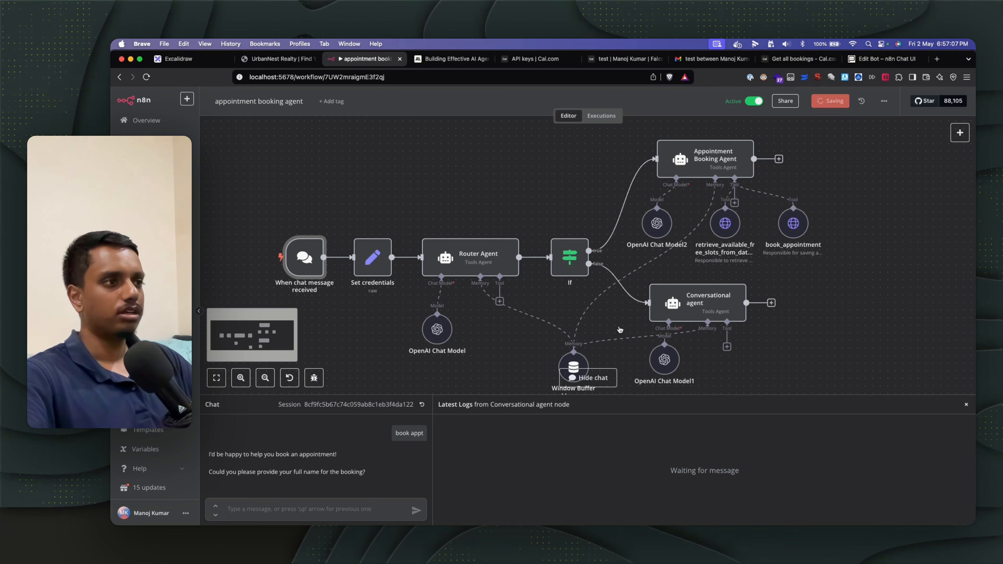
left_click(168, 124)
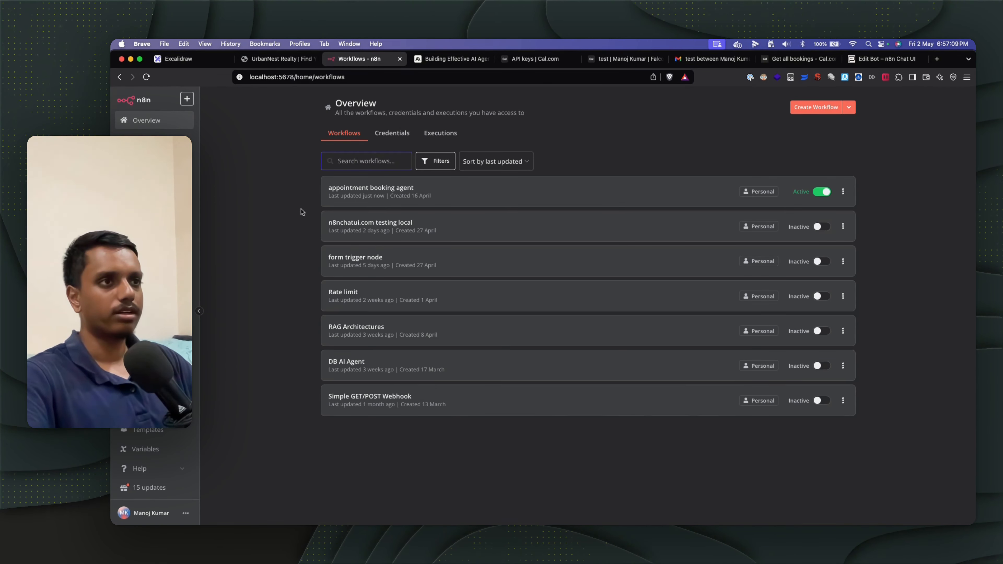
left_click(650, 231)
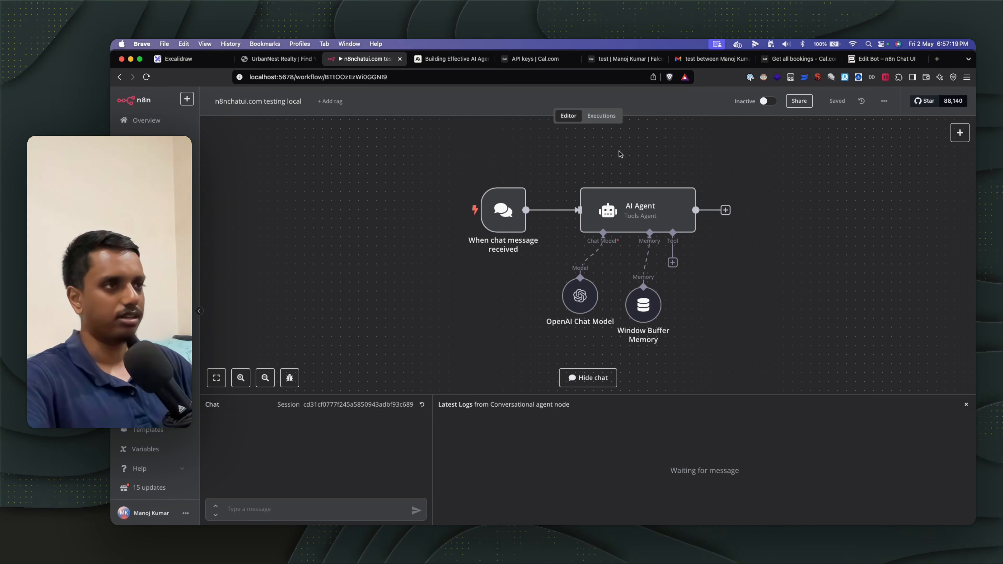
Step: Select Embedded Chat as the chat trigger node's mode and activate the "n8nchatui.com testing local" workflow
mouse_move(503, 213)
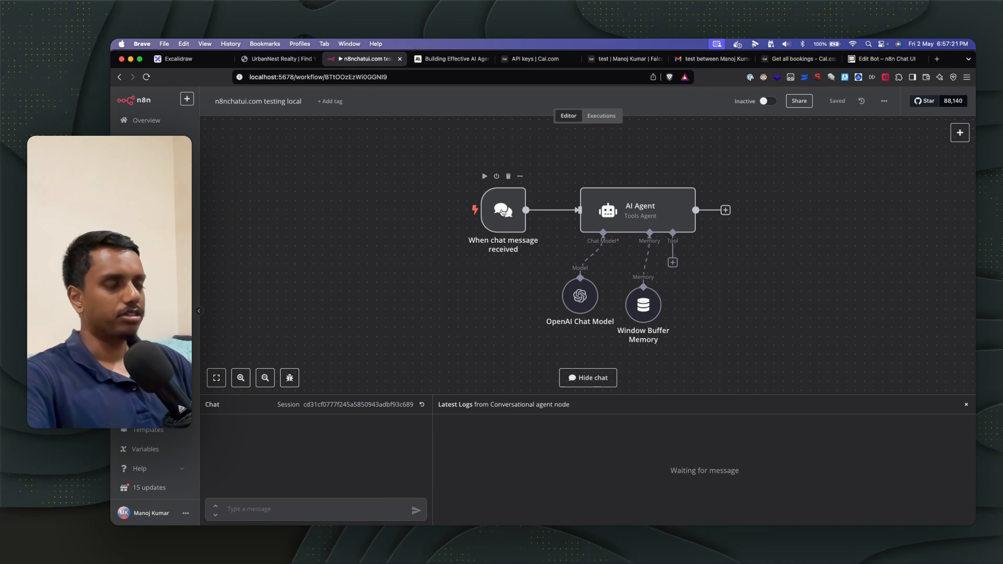
double_click(503, 213)
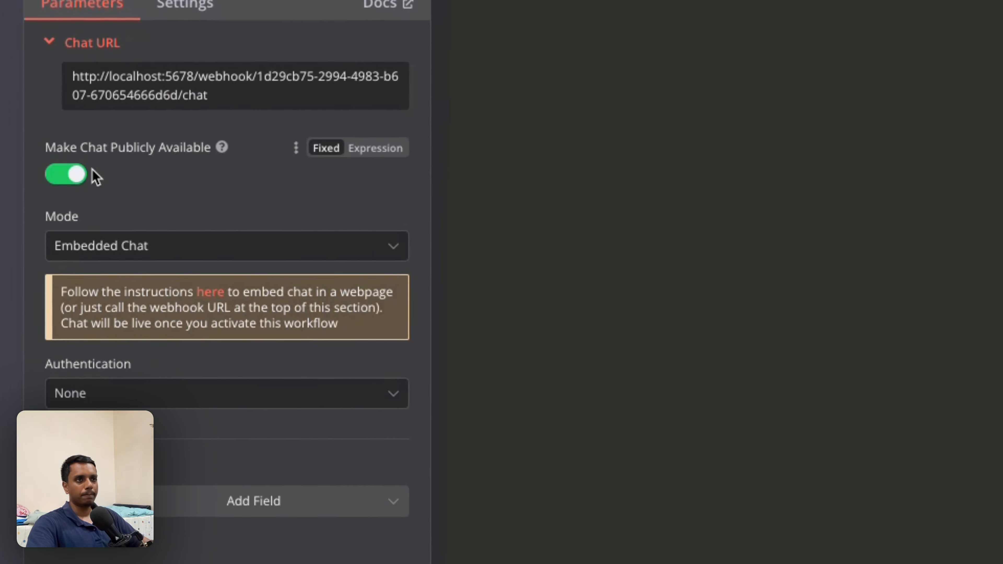
left_click(105, 253)
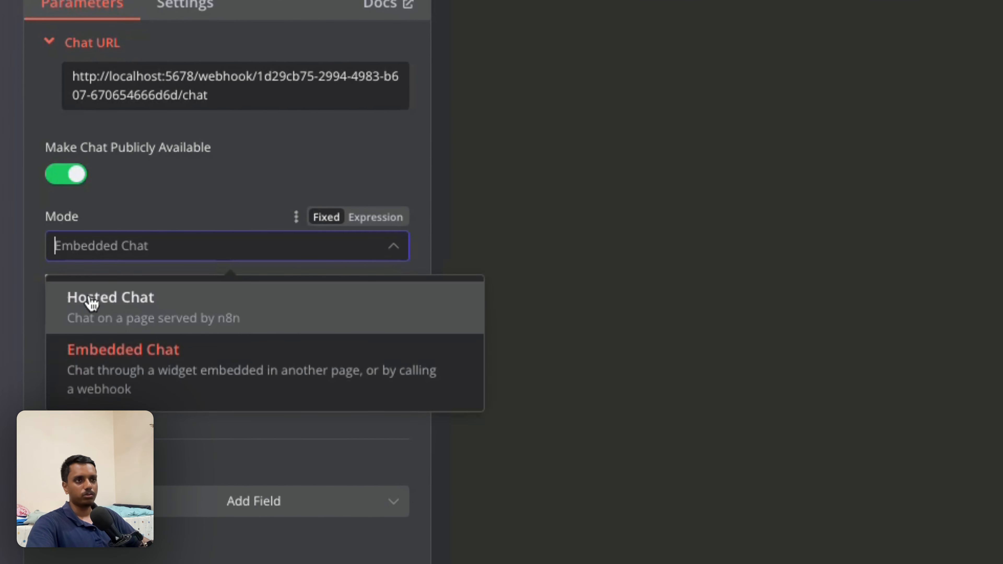
left_click(146, 370)
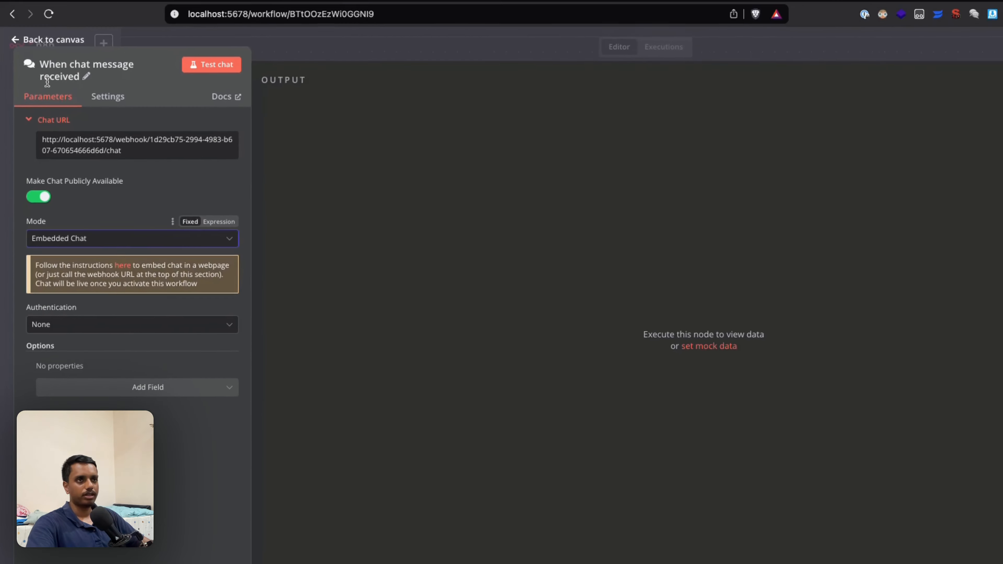
left_click(37, 69)
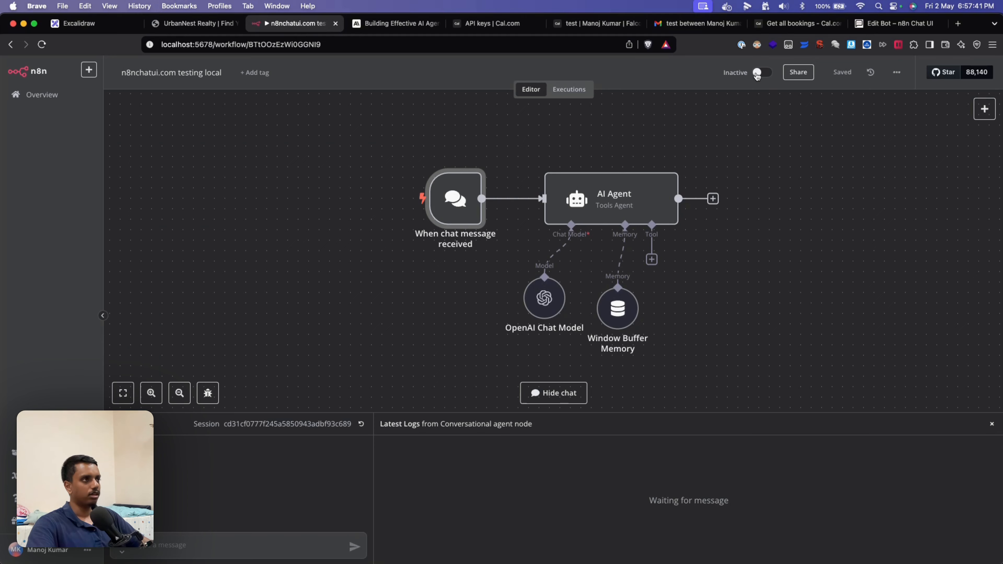
left_click(768, 75)
left_click(593, 335)
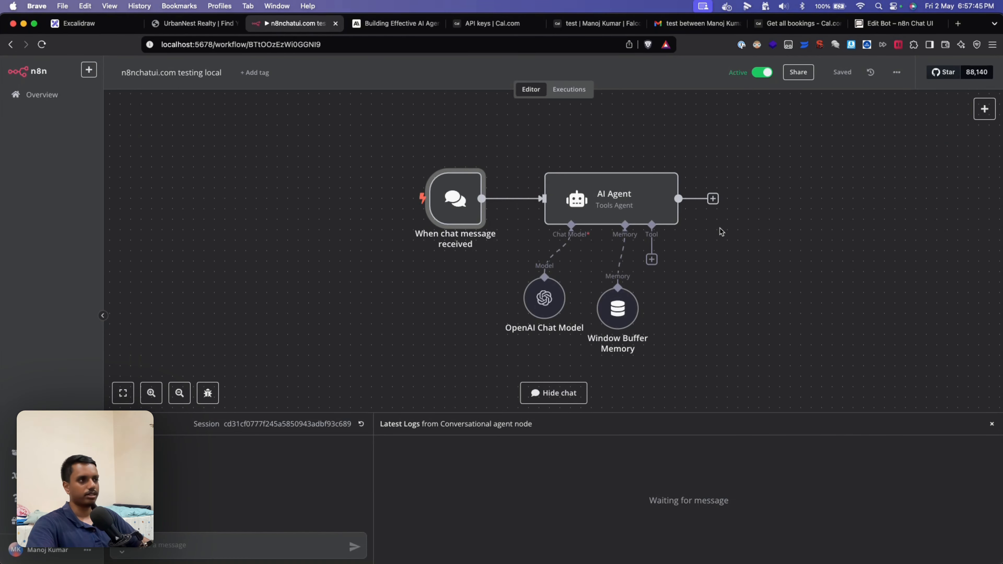
key("ctrl+Right")
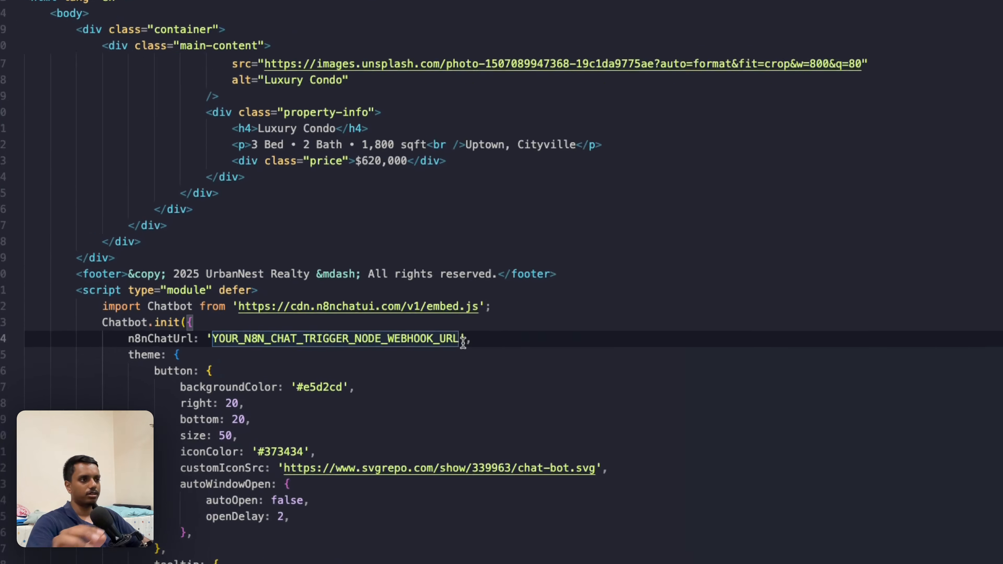
left_click_drag(404, 345, 212, 347)
key("BackSpace")
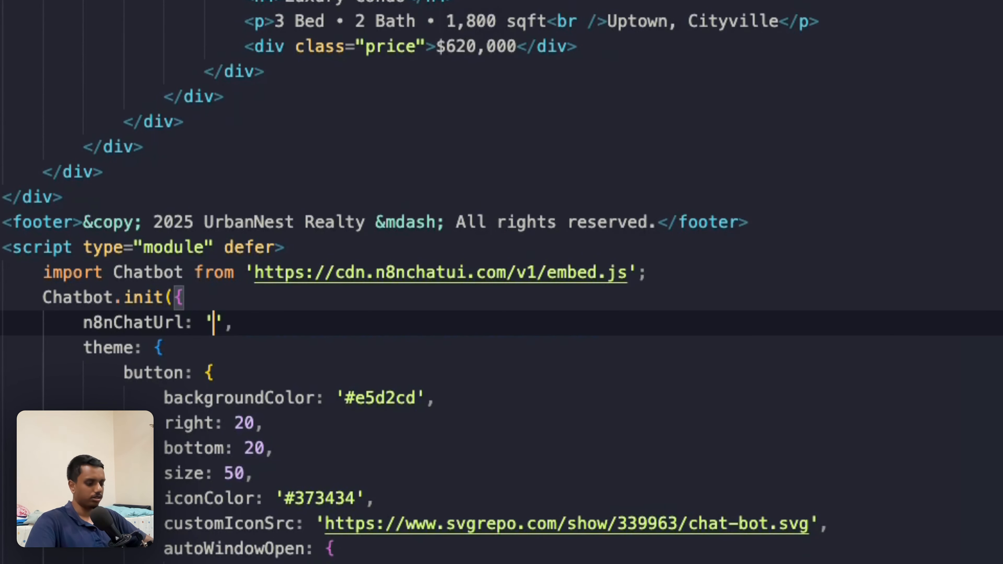
key("super+v")
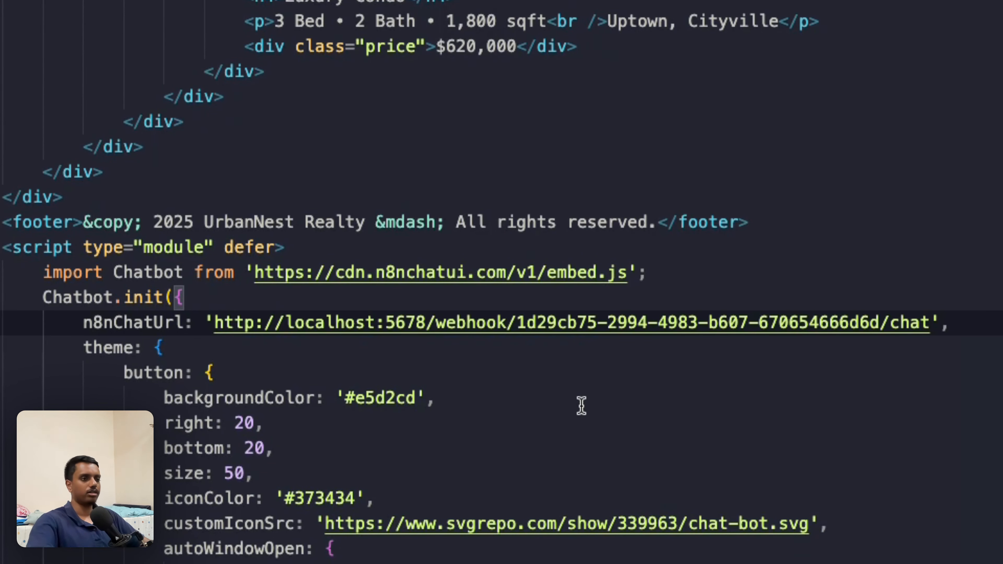
Step: Return to Brave, reload the UrbanNest Realty page and compare its chat bubble with the Video demo widget in the dashboard
key("ctrl+Left")
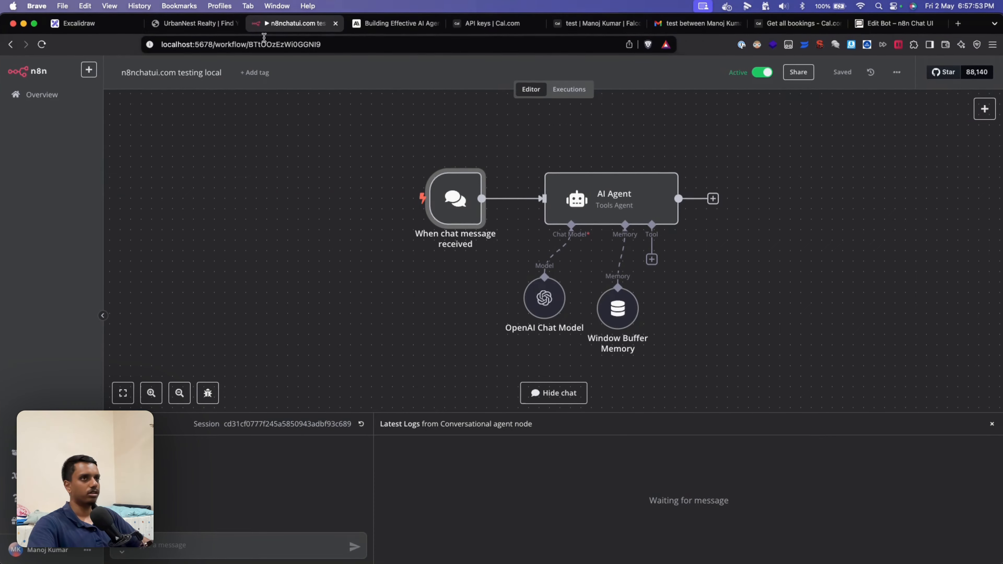
left_click(198, 16)
key("super+r")
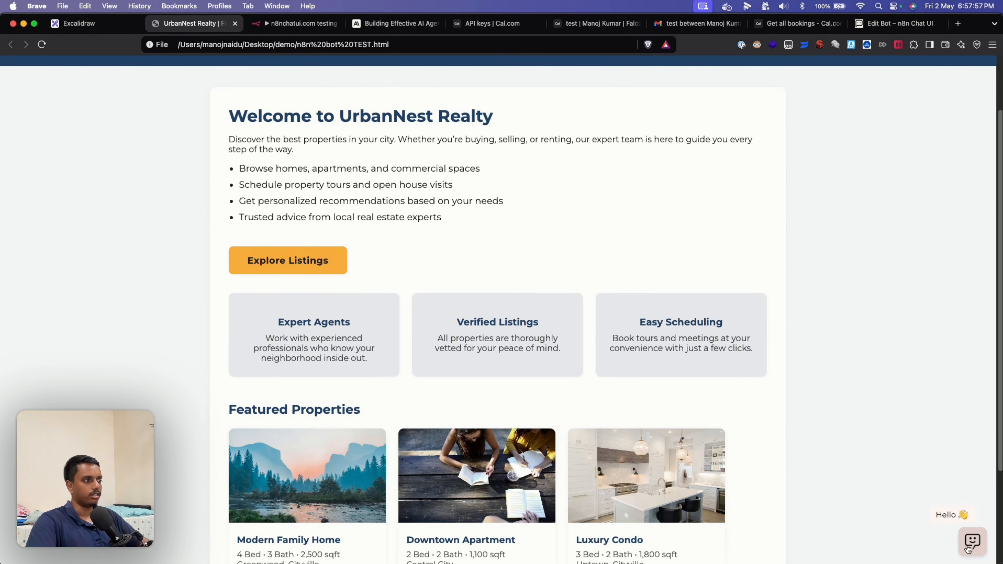
left_click(880, 26)
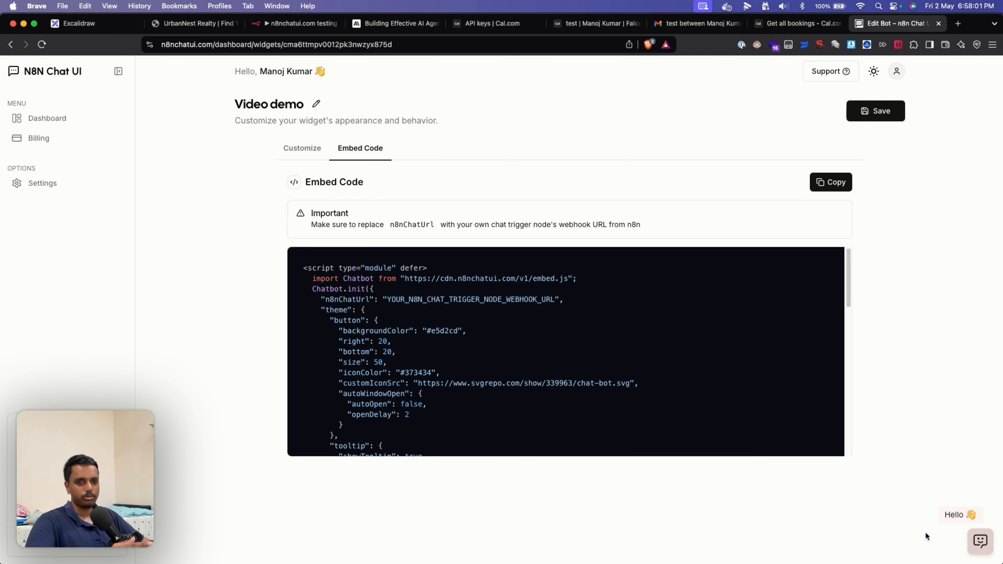
left_click(193, 23)
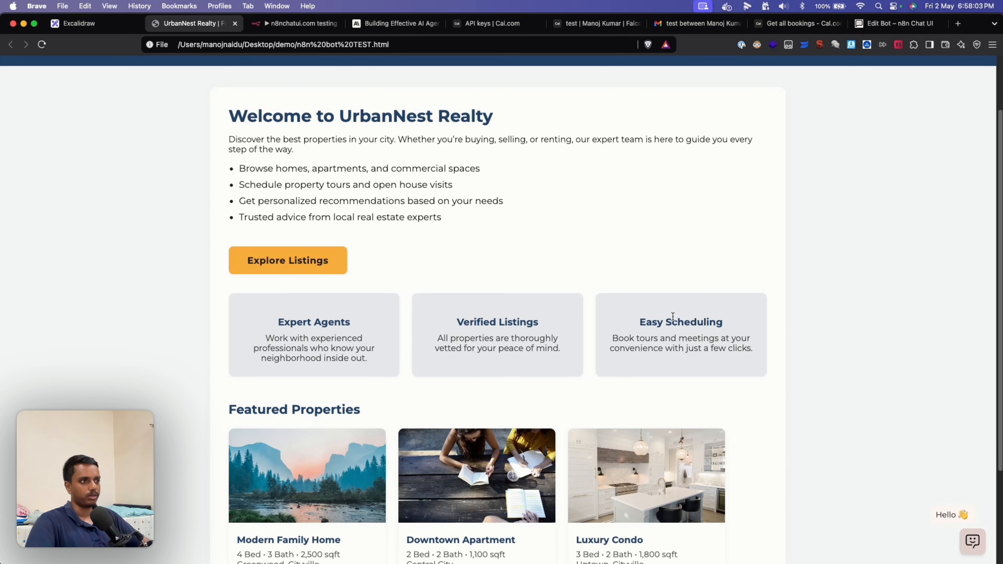
Step: Open the chat widget on the UrbanNest Realty page and send the message "hi"
left_click(972, 541)
type("hi")
key("Return")
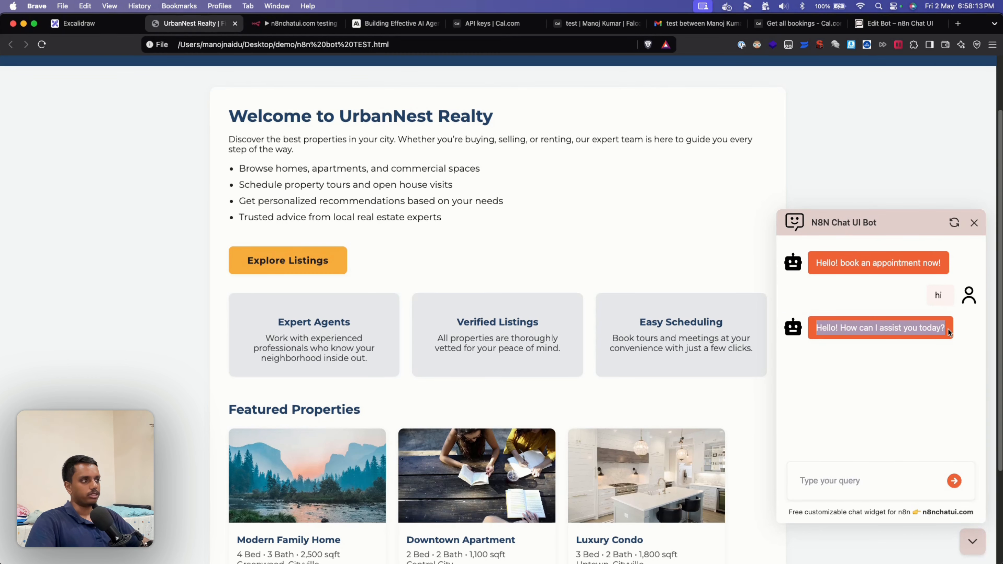
Step: Inspect the chat trigger node's output in the latest execution of the "n8nchatui.com testing local" workflow
left_click(287, 24)
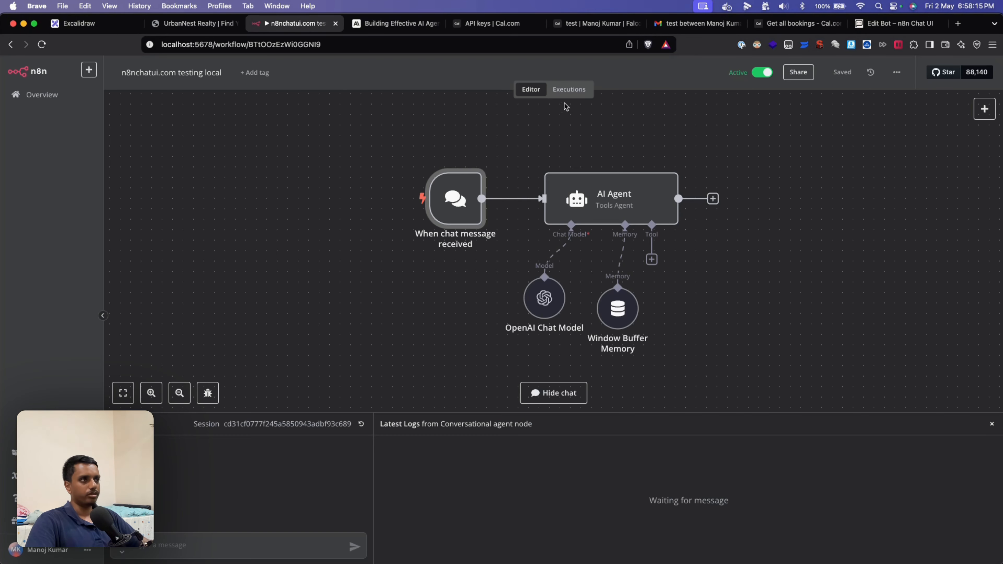
left_click(569, 90)
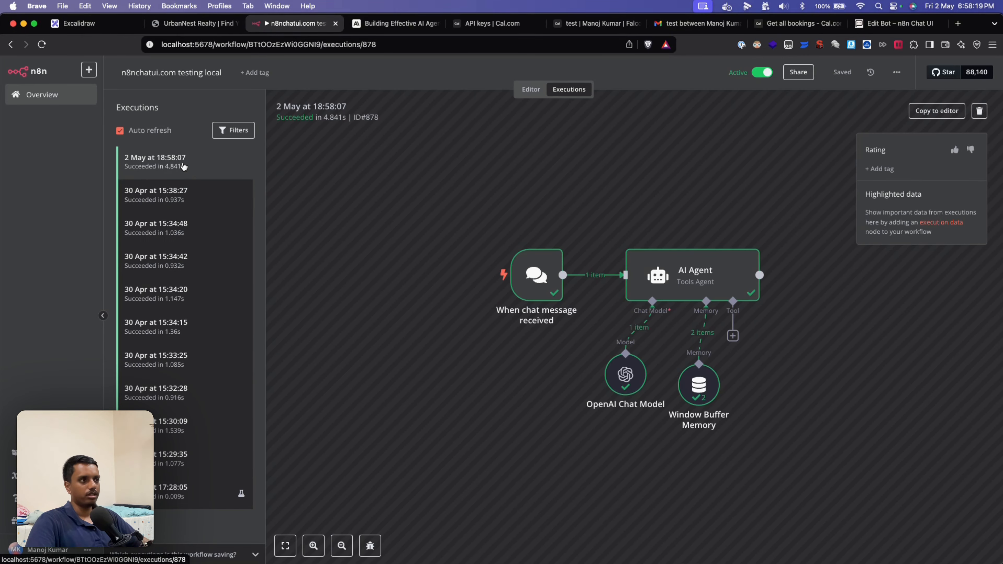
double_click(536, 276)
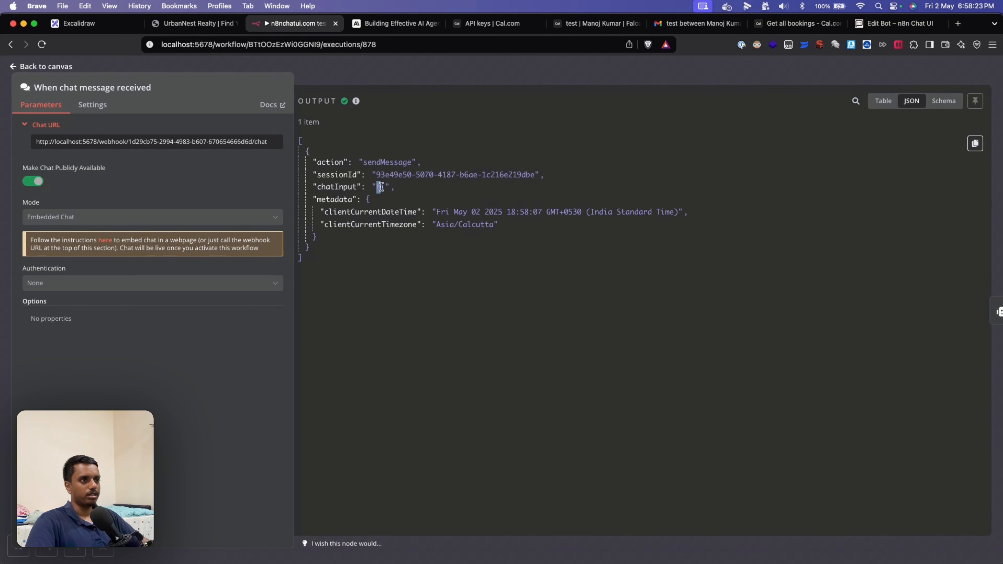
Step: Examine the sessionId and metadata in the chat trigger's output, and return to the n8n workflows overview
left_click_drag(375, 174, 529, 176)
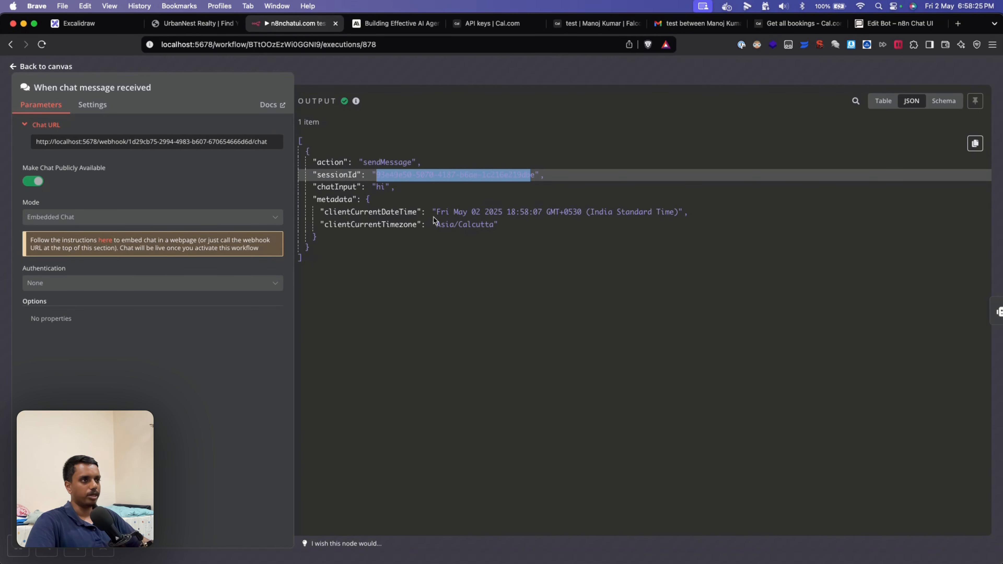
left_click(515, 236)
left_click(580, 261)
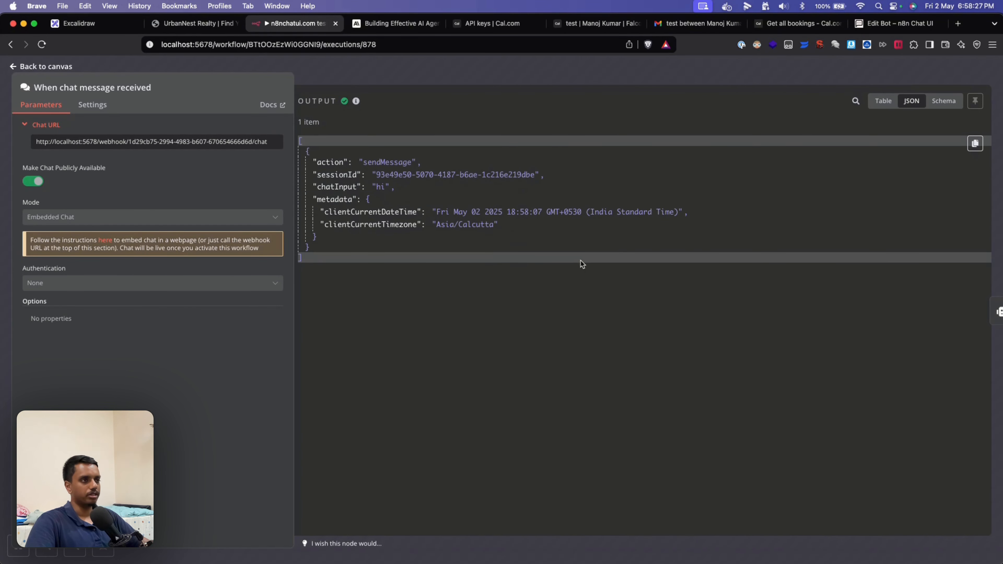
left_click(55, 66)
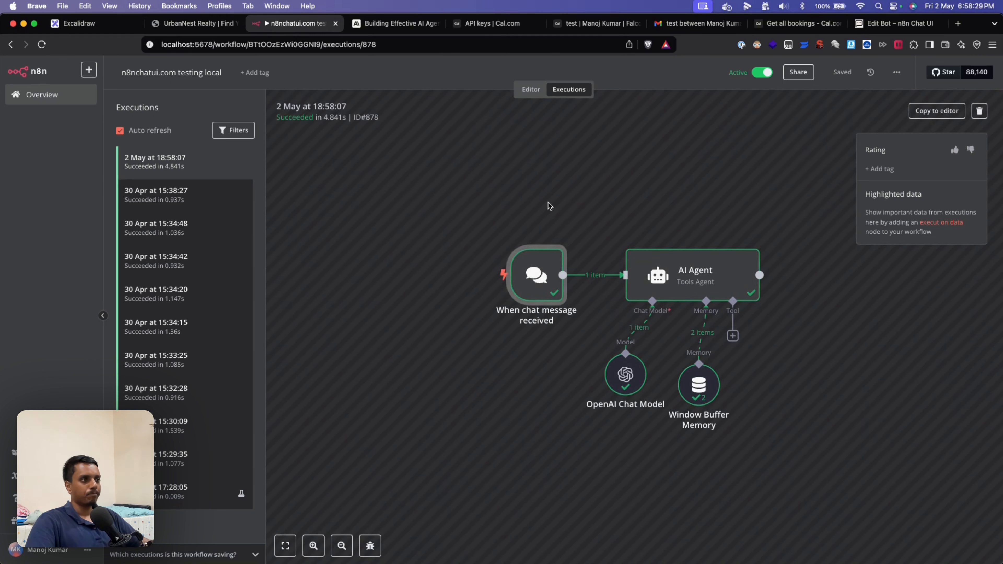
left_click(90, 100)
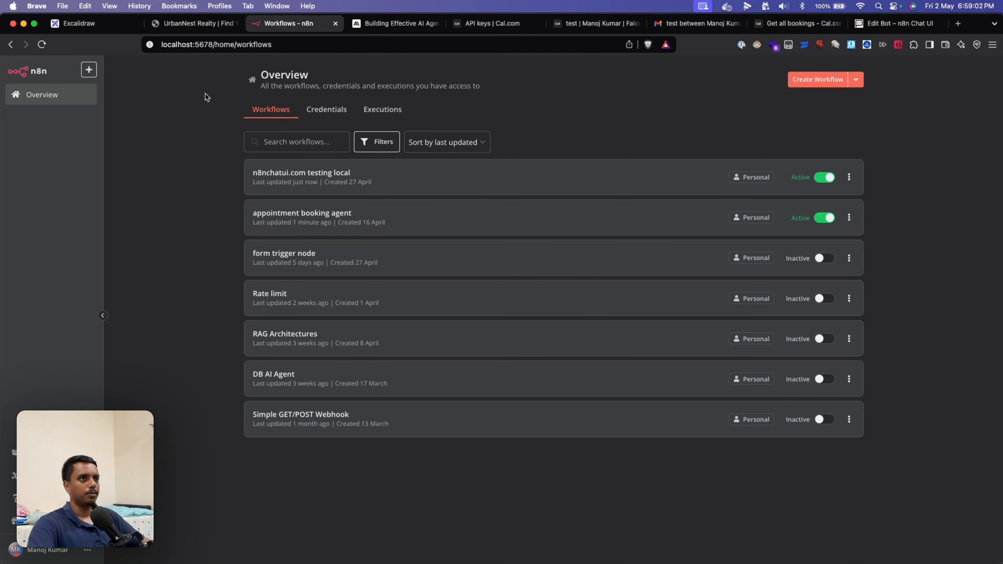
Step: Close the chat widget on the UrbanNest Realty page and review the template setup notes in Excalidraw
left_click(201, 30)
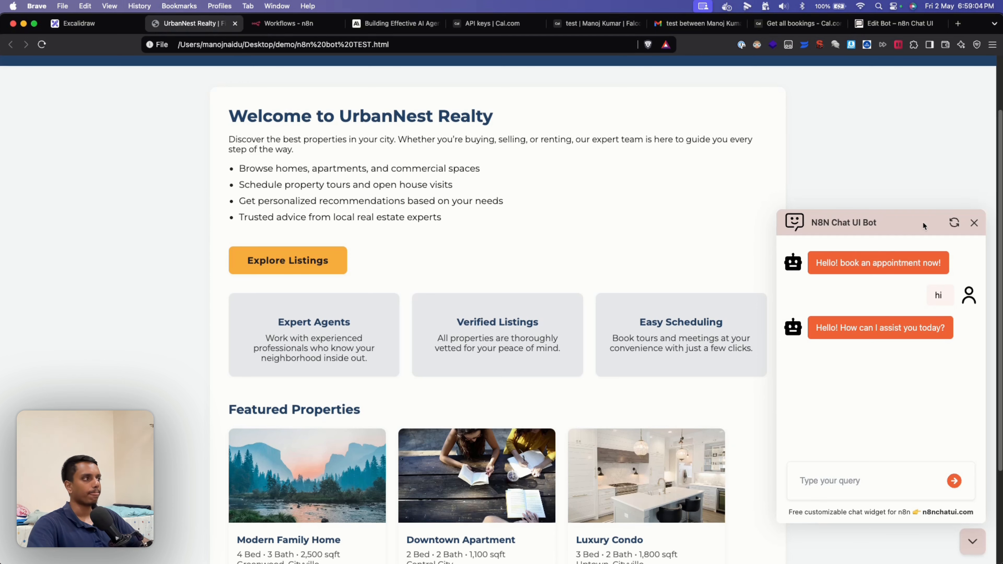
left_click(974, 223)
left_click(106, 26)
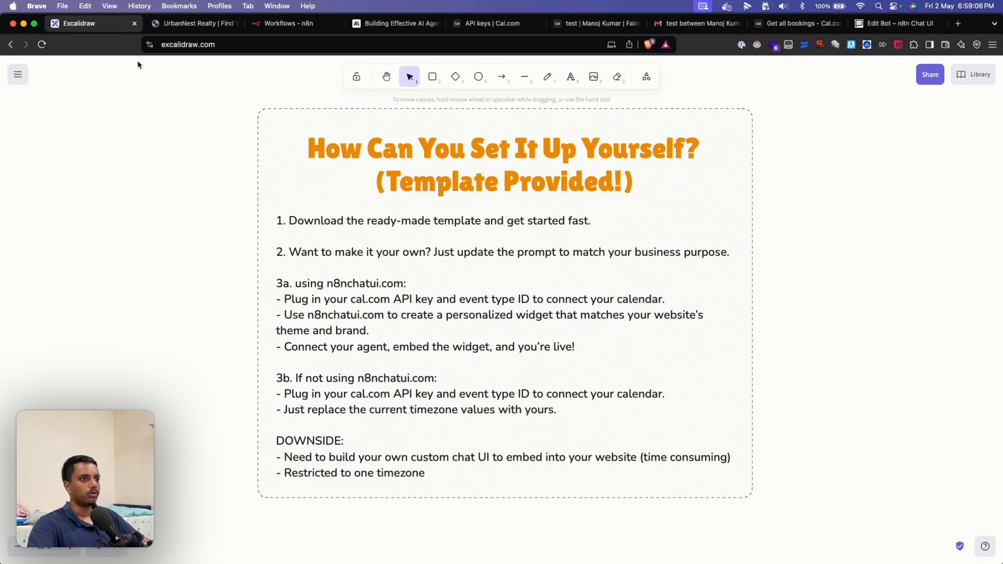
scroll(387, 368, "down", 1)
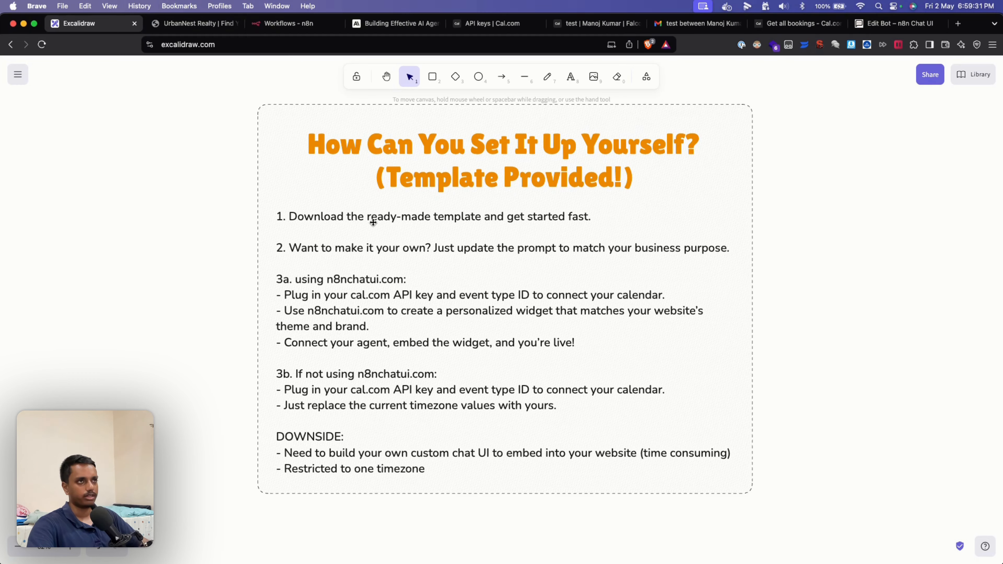
Step: Open the Set credentials node of n8n's appointment booking agent workflow and examine its cal_event_type_id and cal_api_key values
left_click(292, 25)
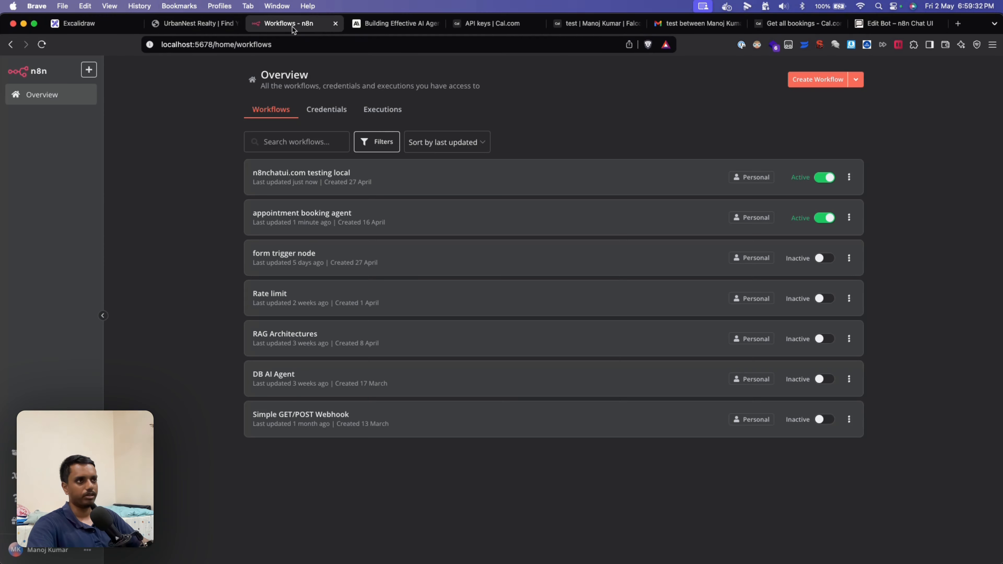
left_click(339, 214)
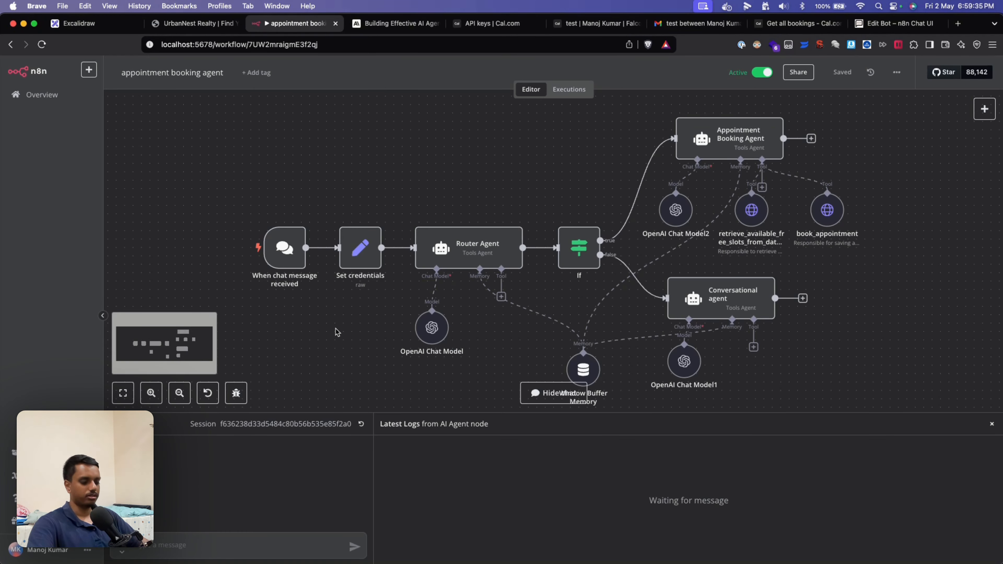
scroll(336, 332, "up", 3)
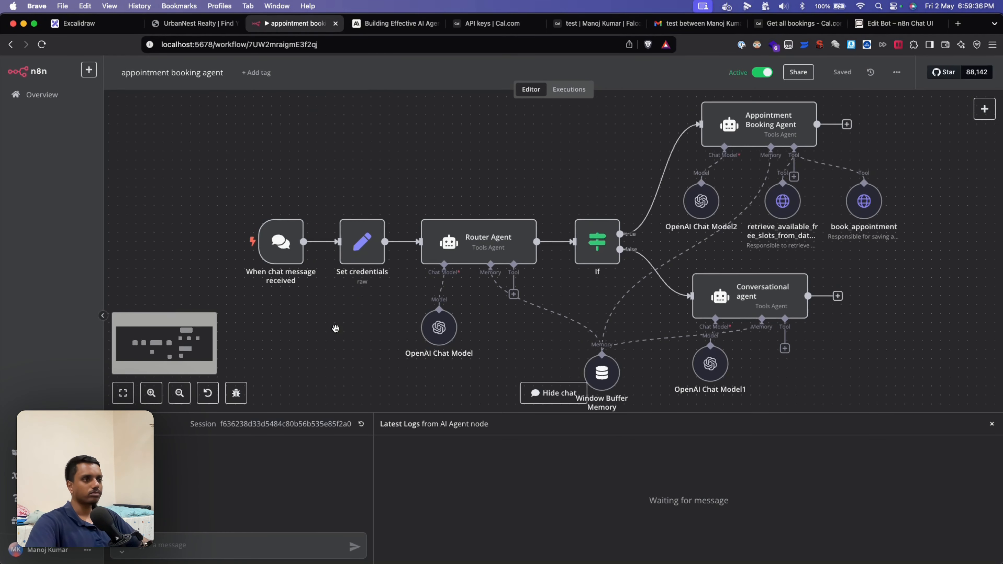
double_click(360, 247)
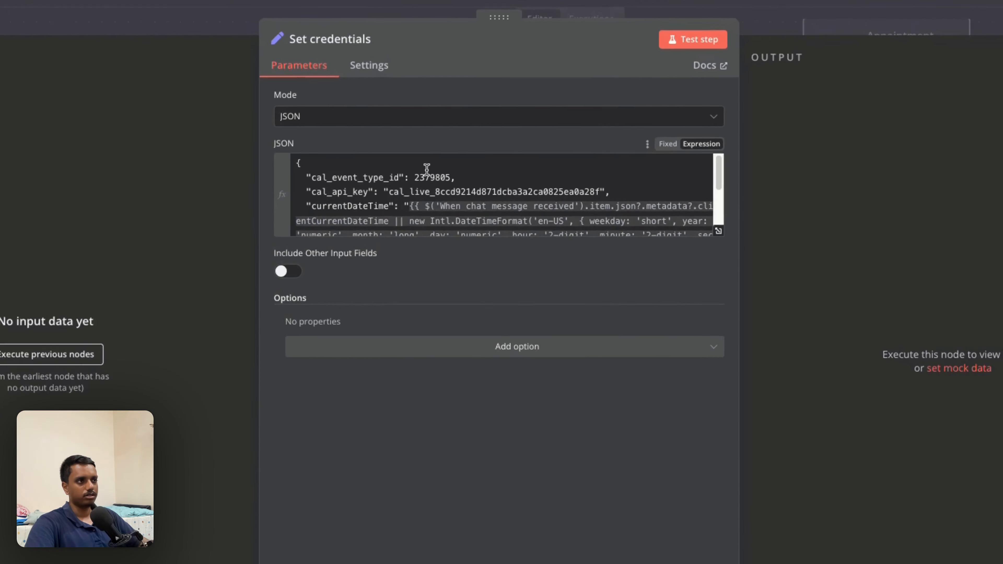
left_click(426, 174)
double_click(426, 174)
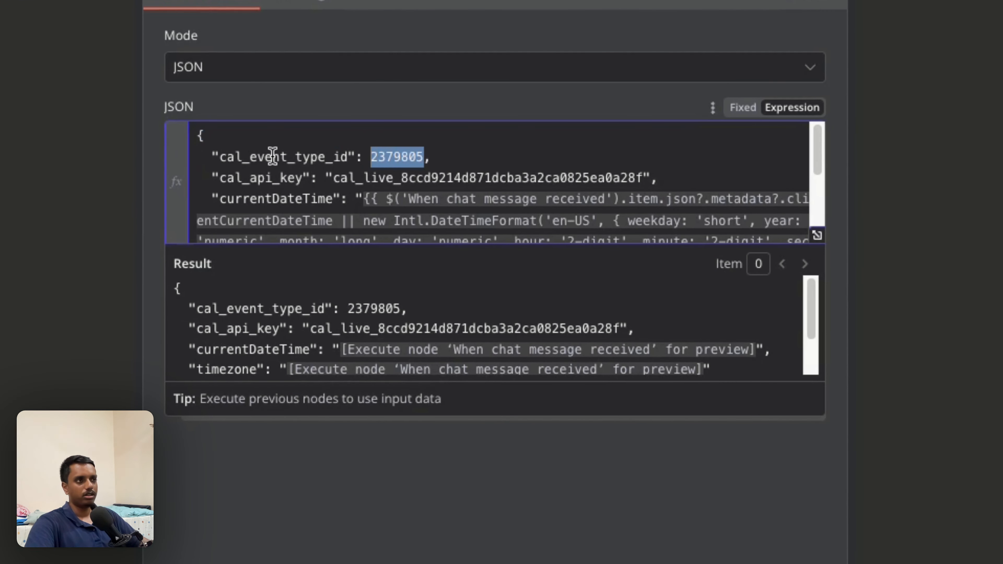
double_click(452, 176)
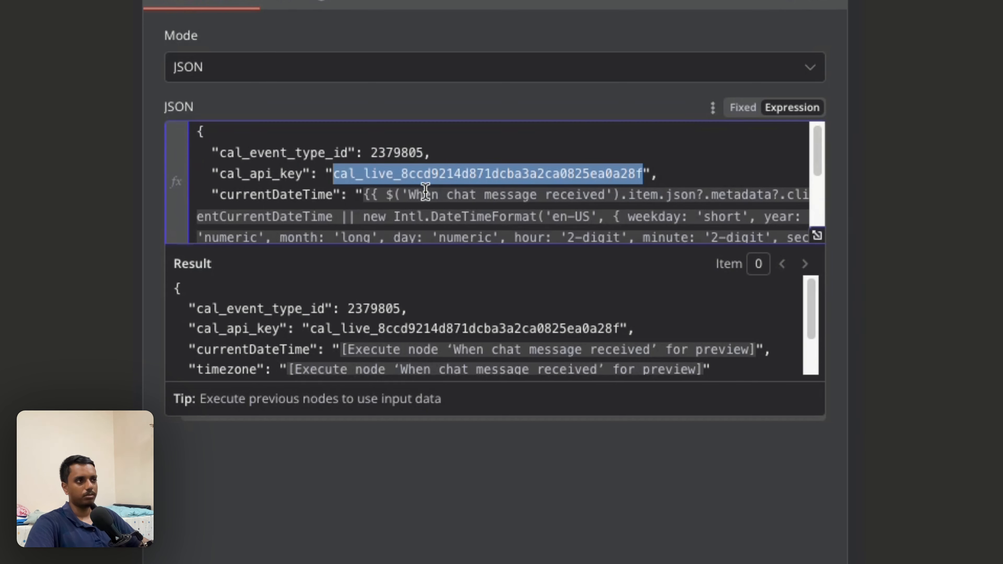
scroll(425, 192, "down", 2)
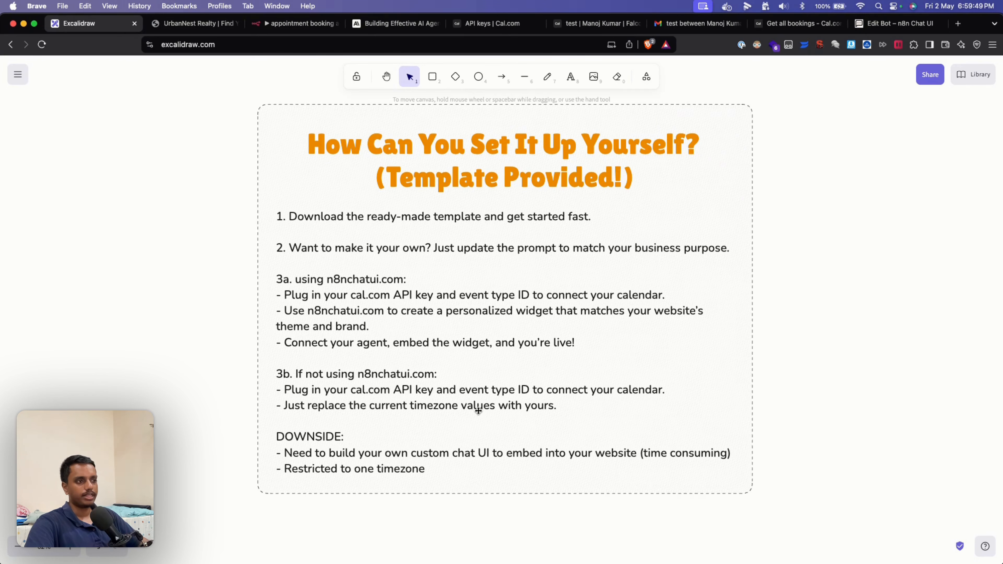
Step: Return to the Set credentials node and examine the 'Asia/Calcutta' fallback timezone in the currentDateTime and timezone expressions
left_click(295, 24)
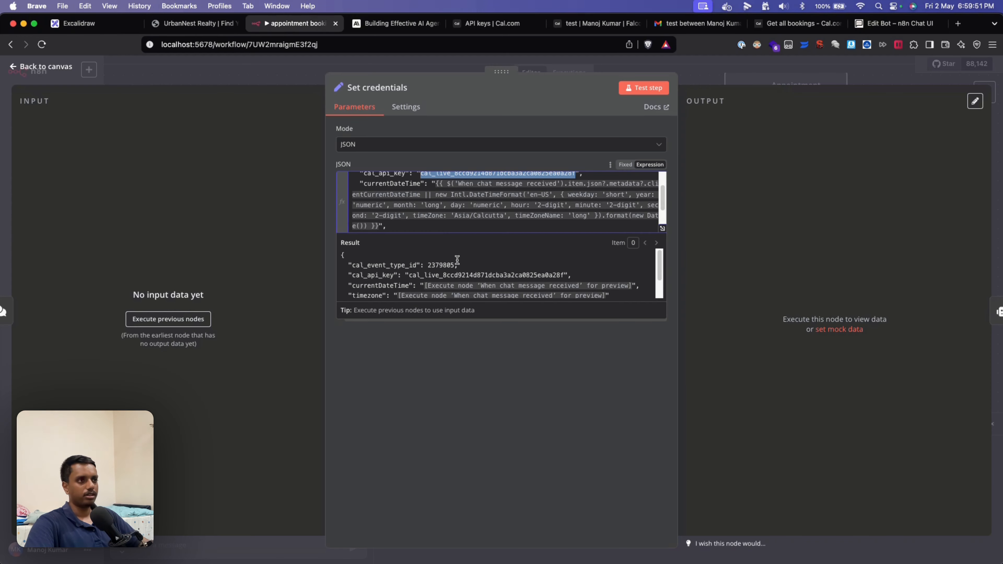
scroll(466, 214, "down", 2)
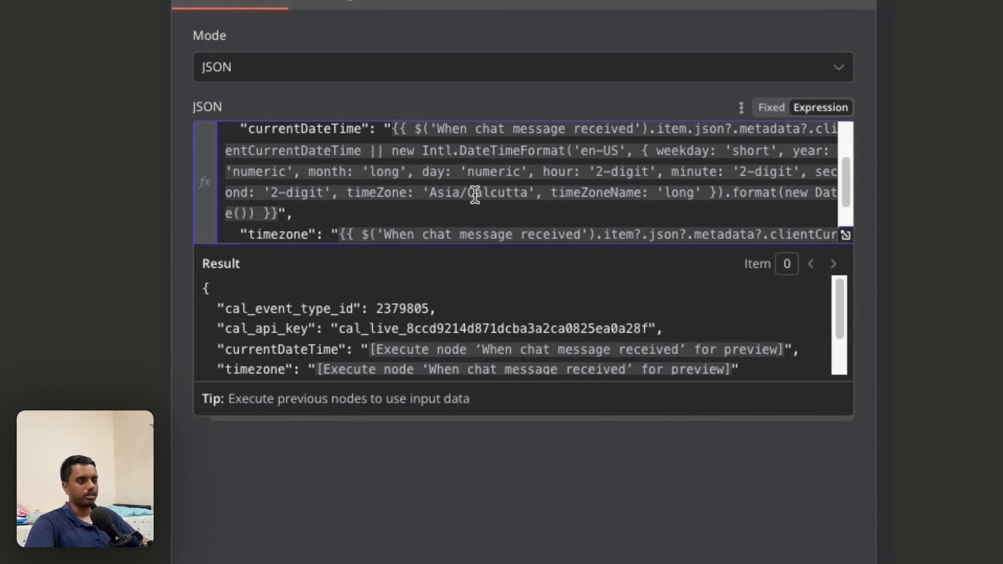
left_click_drag(522, 194, 429, 193)
scroll(587, 185, "down", 3)
scroll(587, 185, "up", 1)
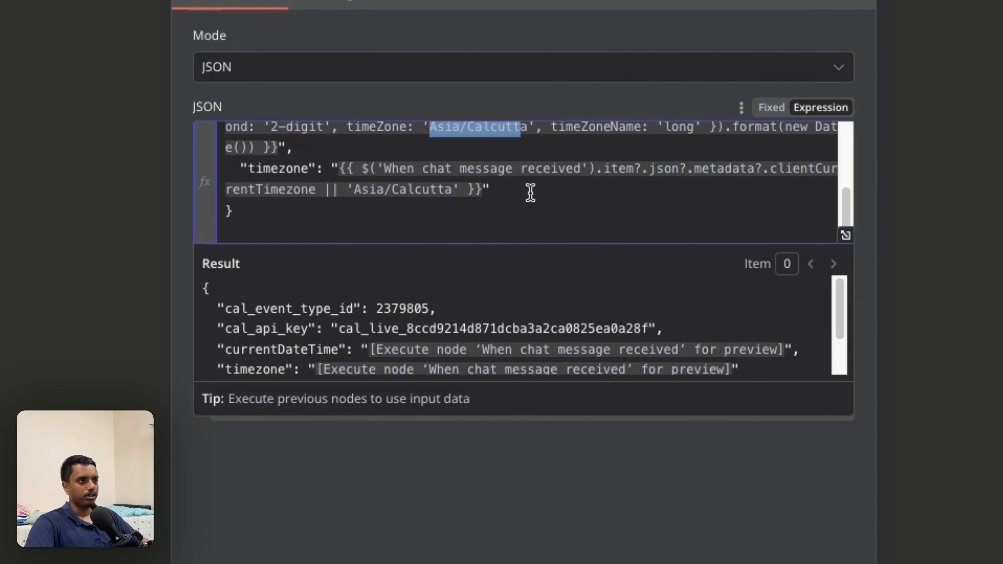
scroll(530, 192, "up", 1)
left_click_drag(529, 170, 429, 170)
left_click_drag(453, 231, 353, 231)
scroll(417, 181, "up", 2)
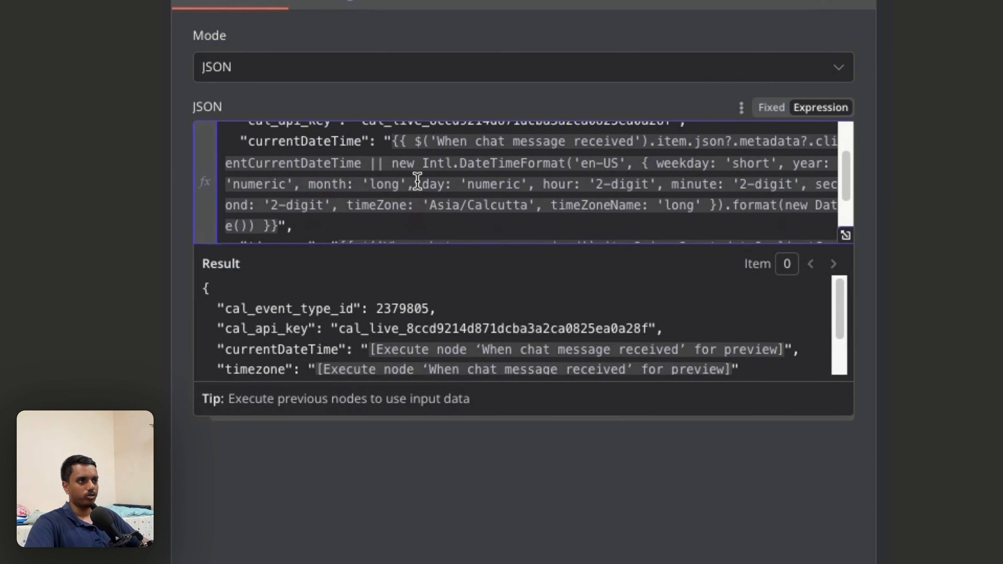
scroll(415, 168, "down", 4)
scroll(435, 168, "up", 2)
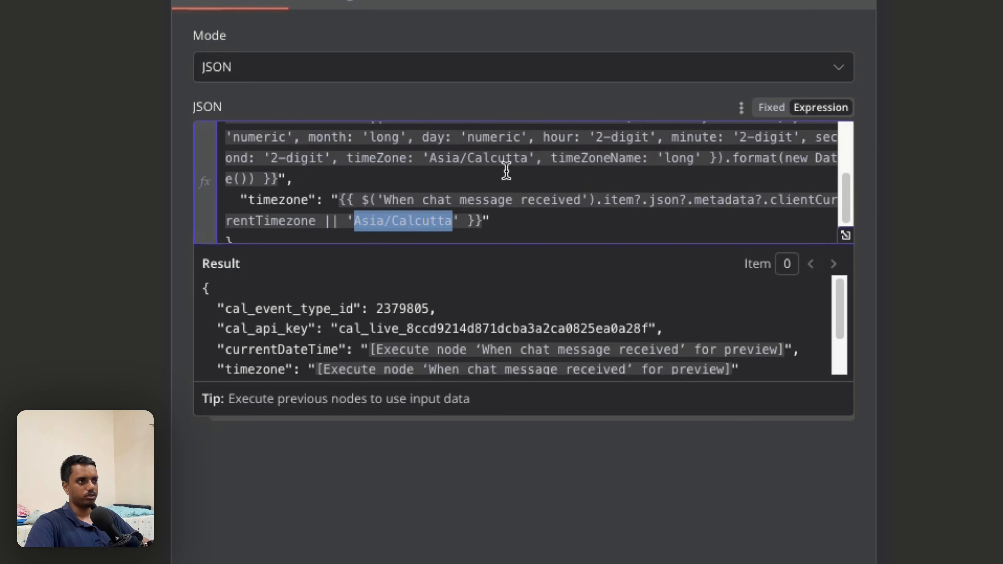
left_click_drag(528, 163, 430, 163)
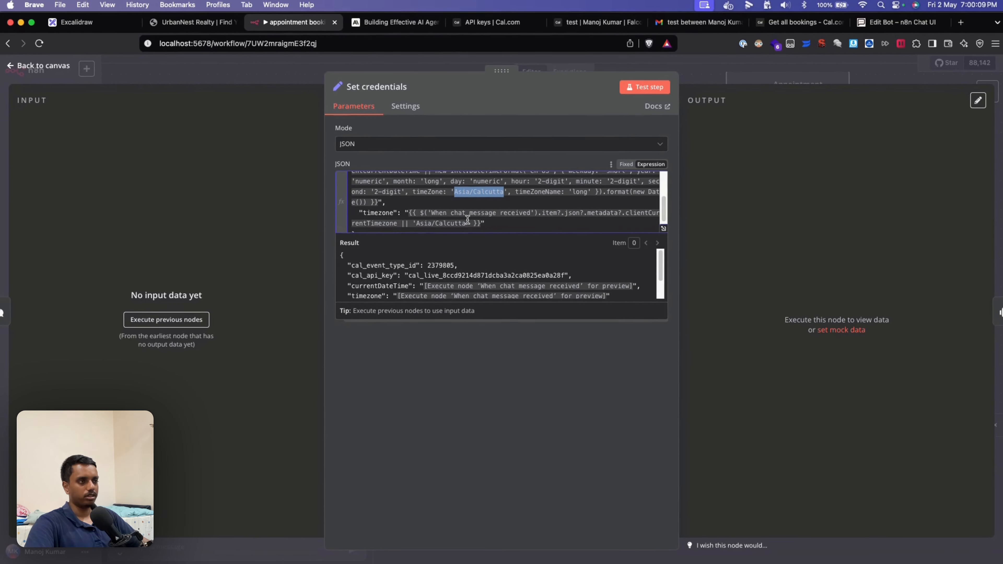
left_click_drag(453, 225, 416, 222)
left_click(492, 222)
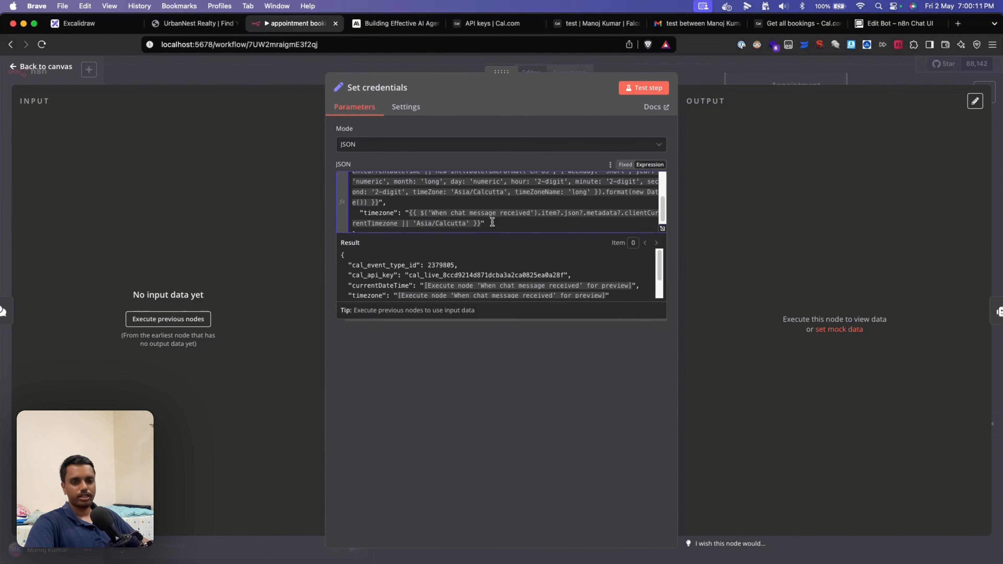
Step: Search the web for "tz databse" on a new browser page
left_click(957, 25)
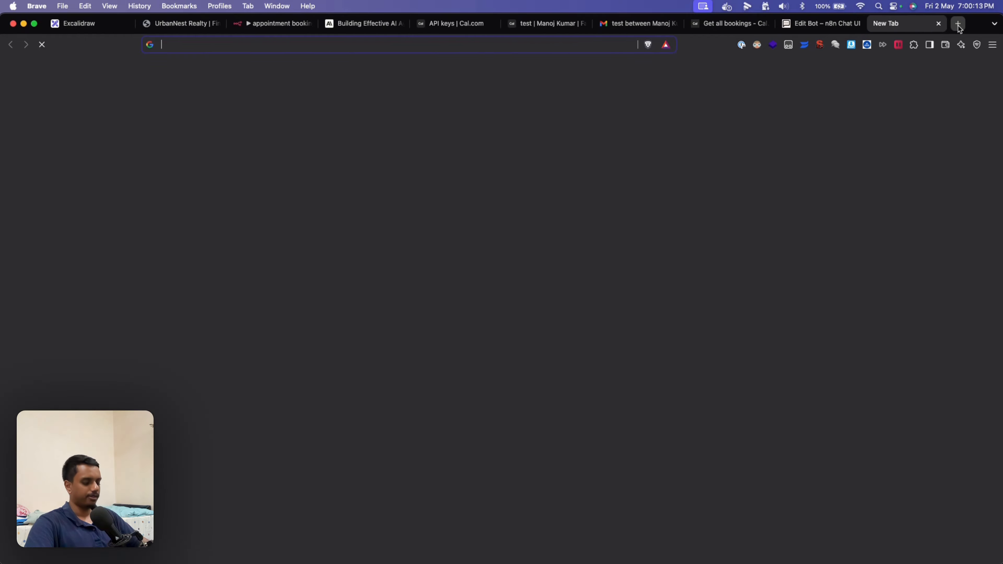
type("tz")
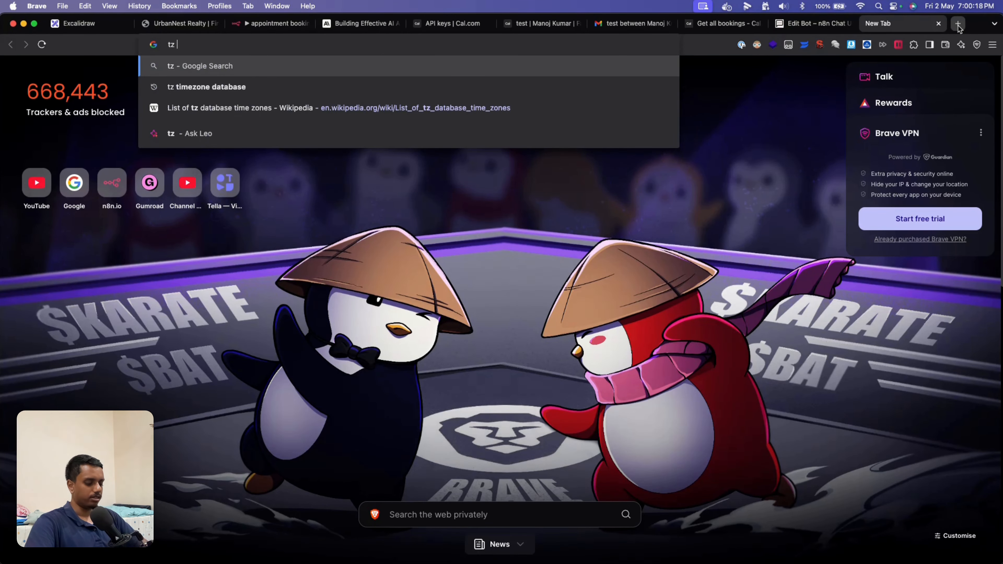
type(" ti")
key("BackSpace")
key("BackSpace")
key("BackSpace")
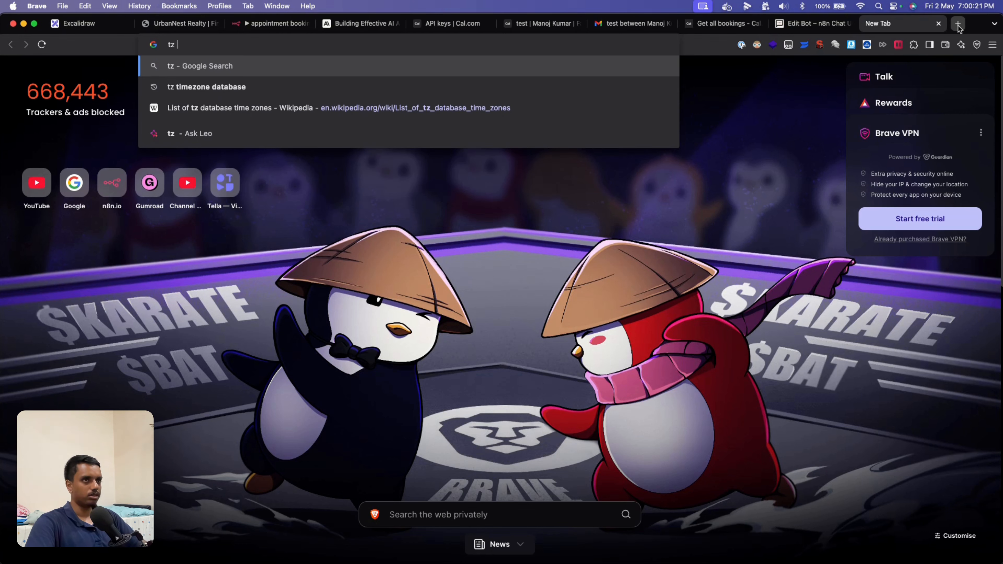
type("databse")
key("Return")
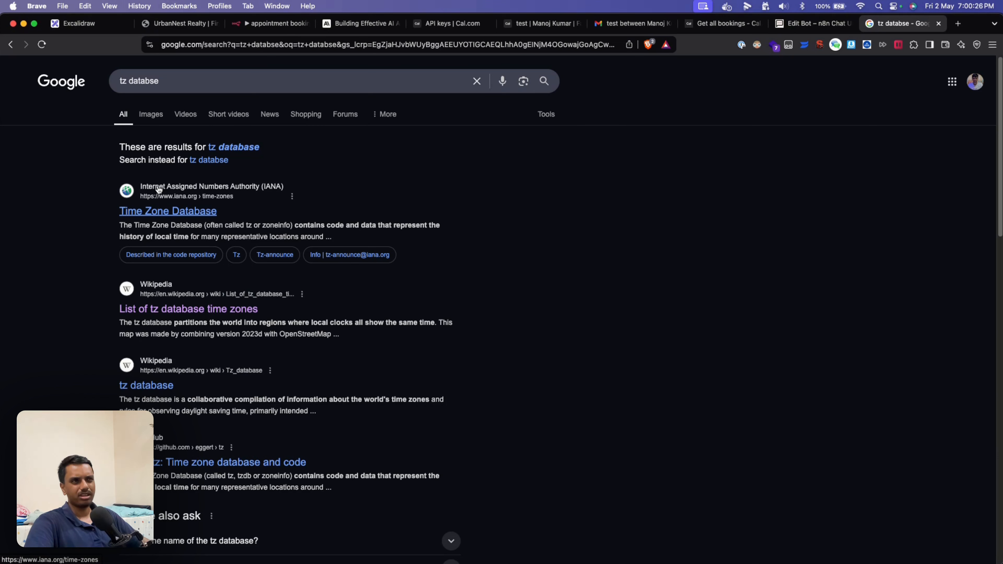
triple_click(201, 84)
key("BackSpace")
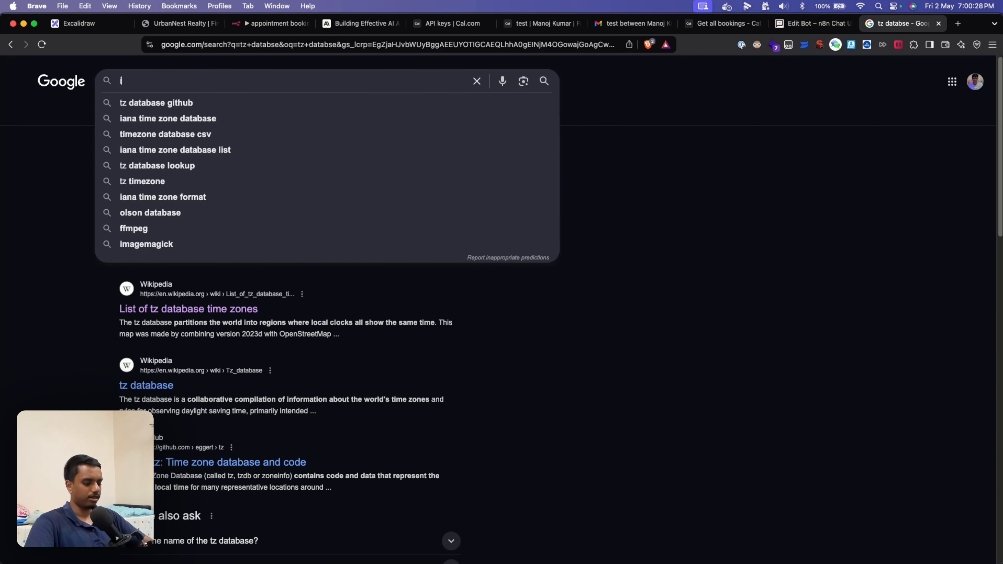
type("iana")
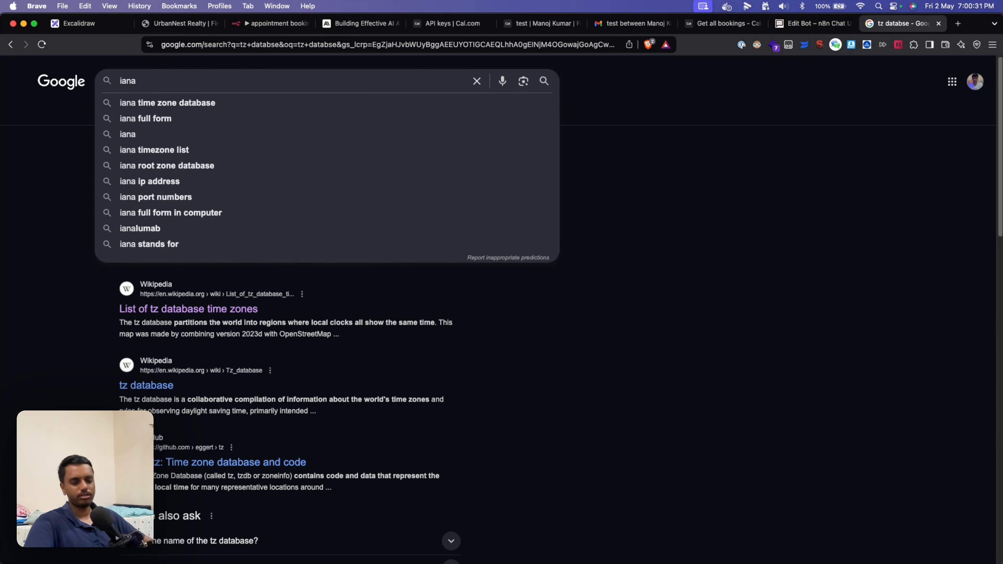
key("super+a")
key("BackSpace")
left_click(703, 251)
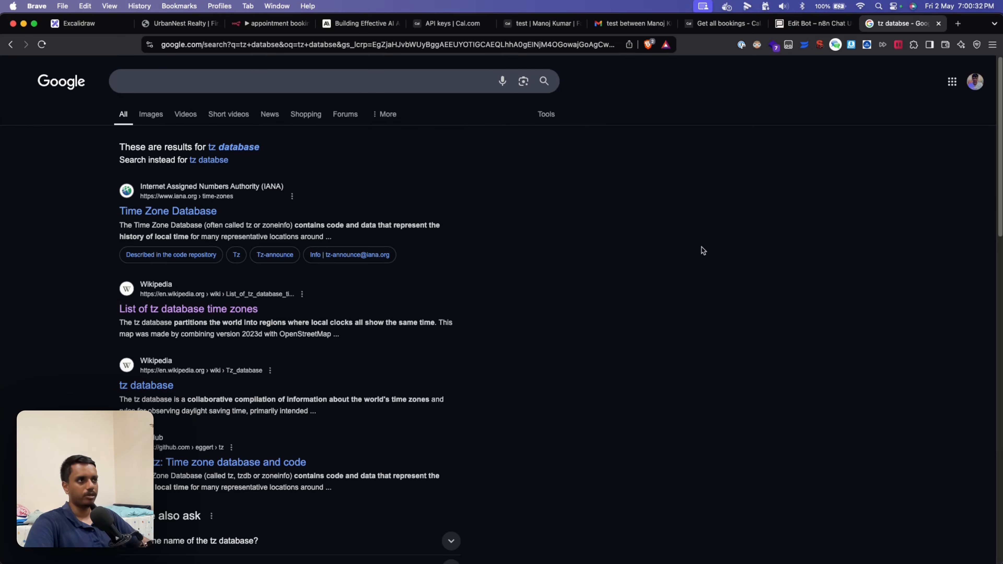
Step: Open Wikipedia's "List of tz database time zones" article from the search results and look through the TZ identifiers in its table
left_click(162, 308)
scroll(479, 382, "down", 5)
scroll(404, 439, "down", 10)
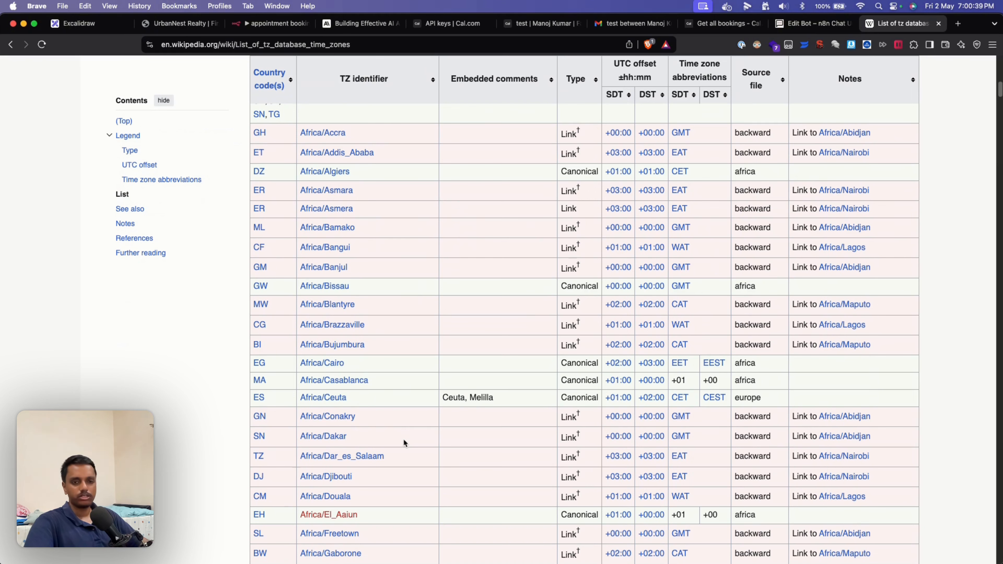
scroll(404, 439, "down", 2)
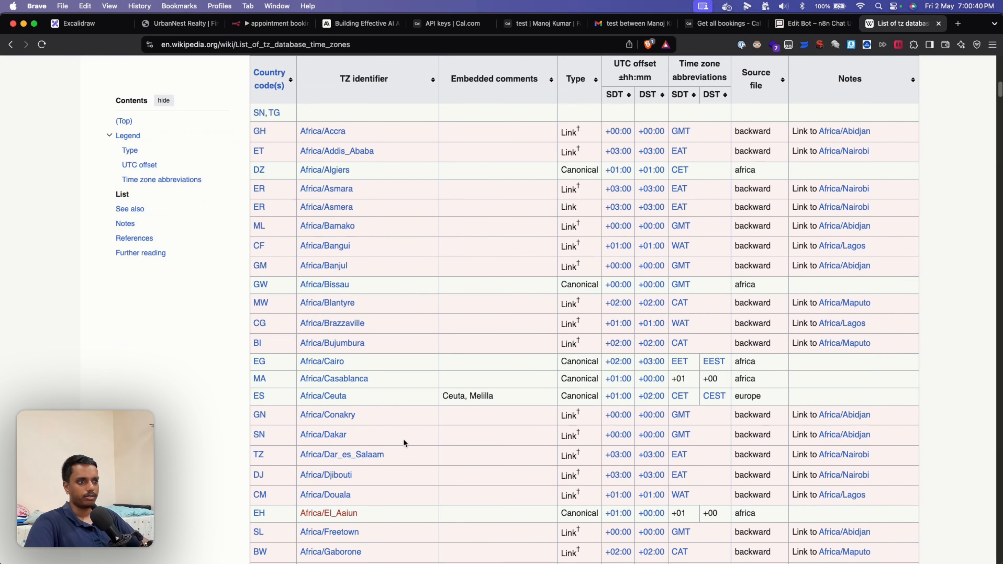
scroll(403, 442, "up", 6)
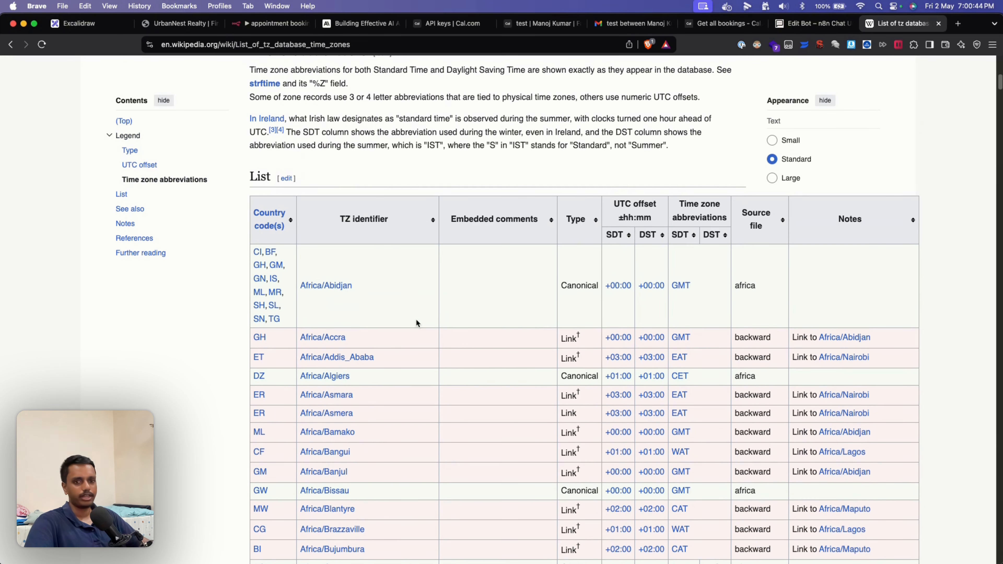
scroll(411, 372, "down", 1)
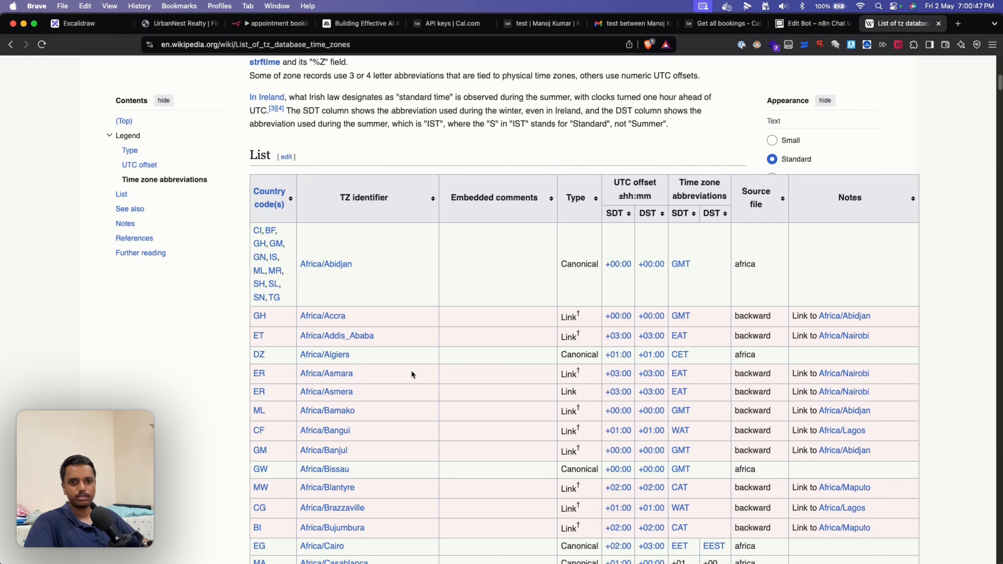
scroll(412, 374, "down", 3)
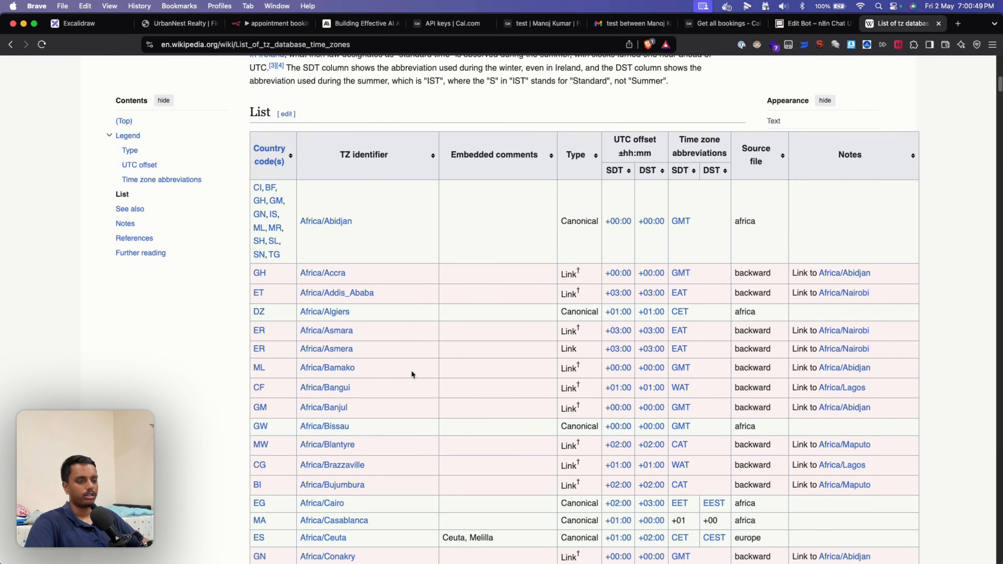
scroll(411, 374, "down", 10)
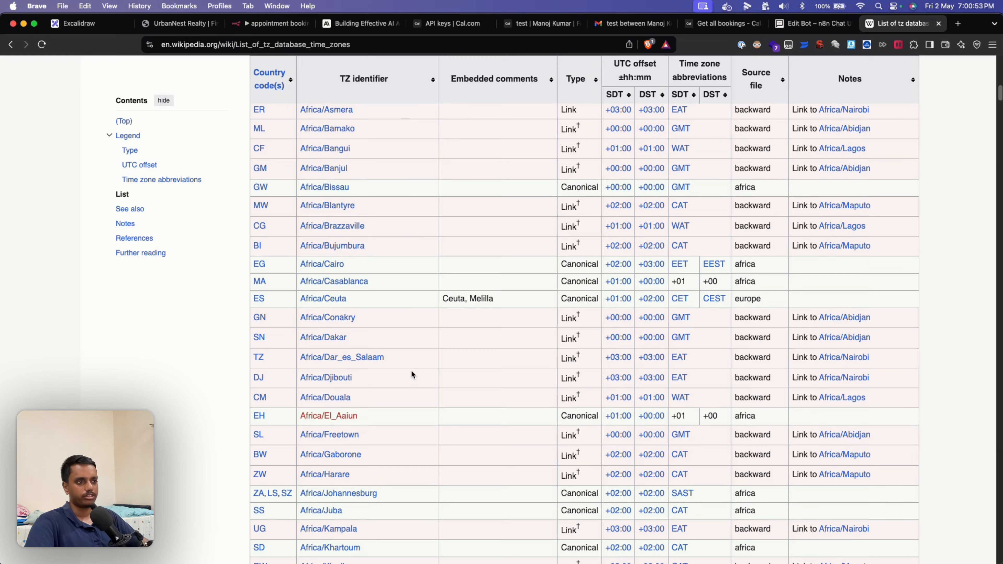
scroll(411, 372, "down", 8)
scroll(411, 372, "down", 20)
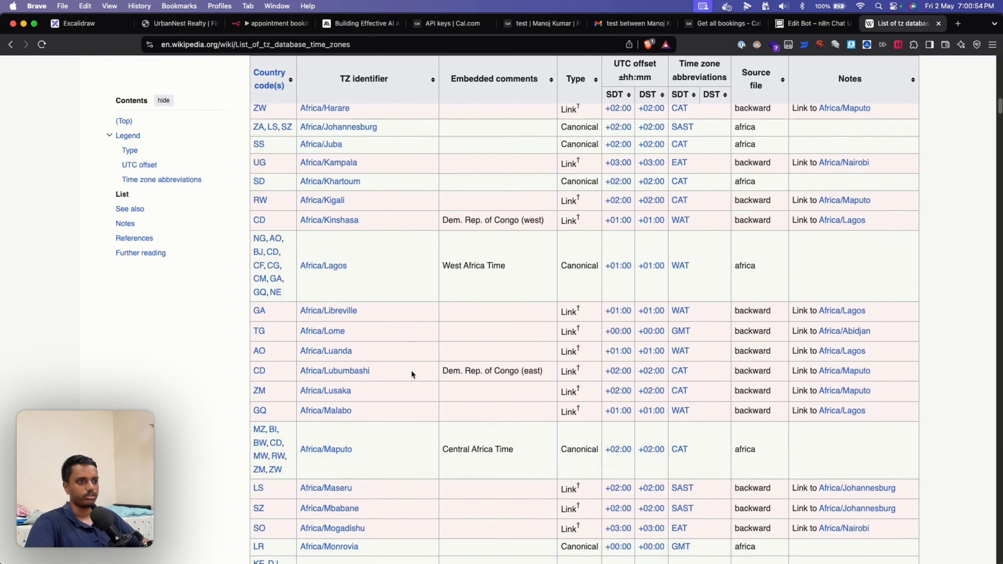
Step: Look further down the tz database table through the Africa and America TZ identifiers
scroll(411, 374, "down", 2)
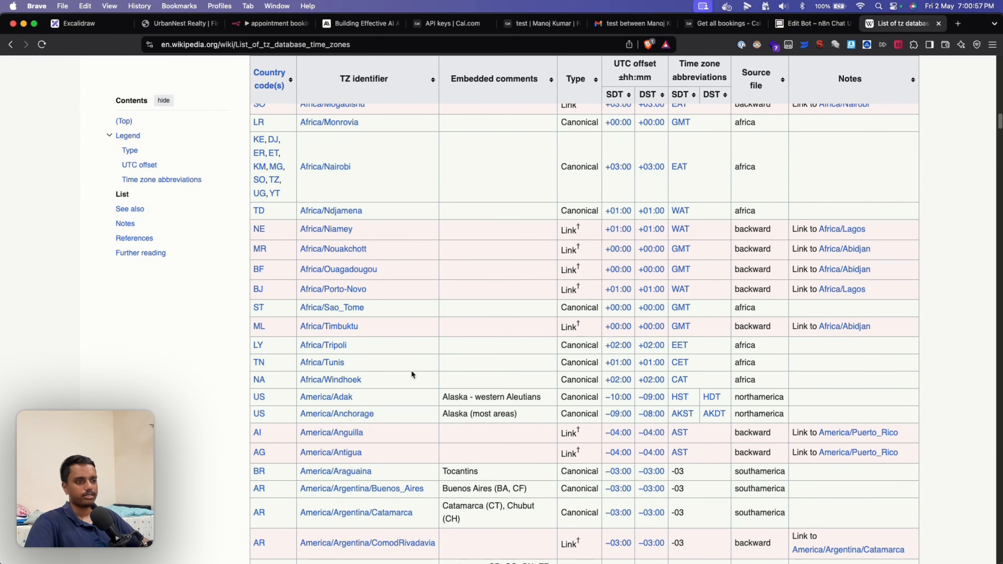
scroll(411, 374, "down", 4)
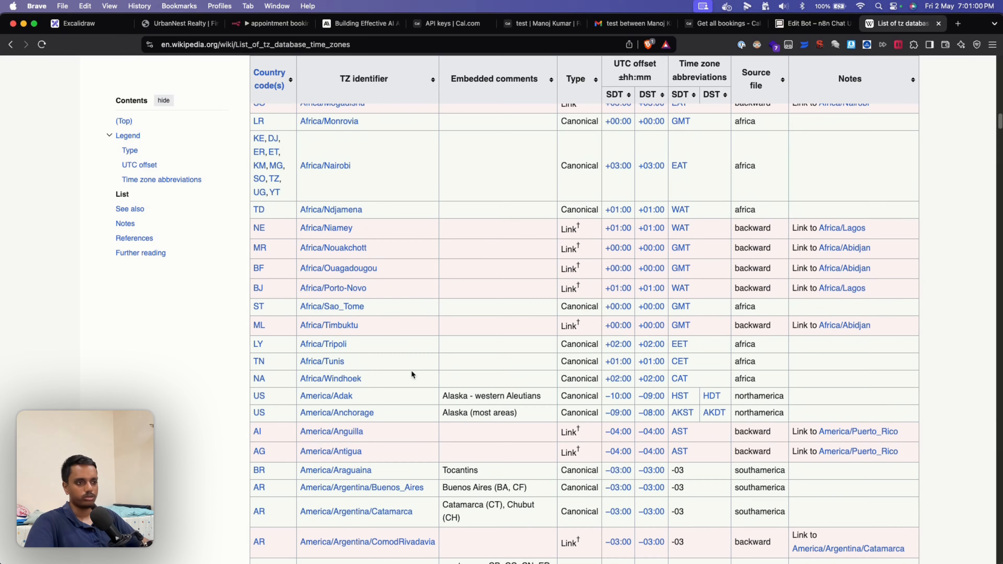
scroll(411, 375, "down", 6)
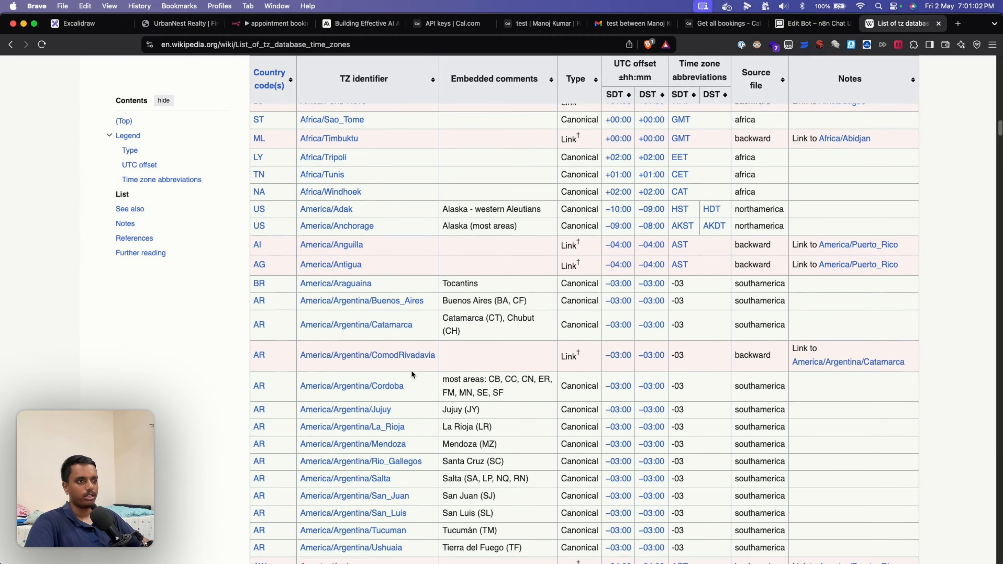
scroll(455, 322, "down", 1)
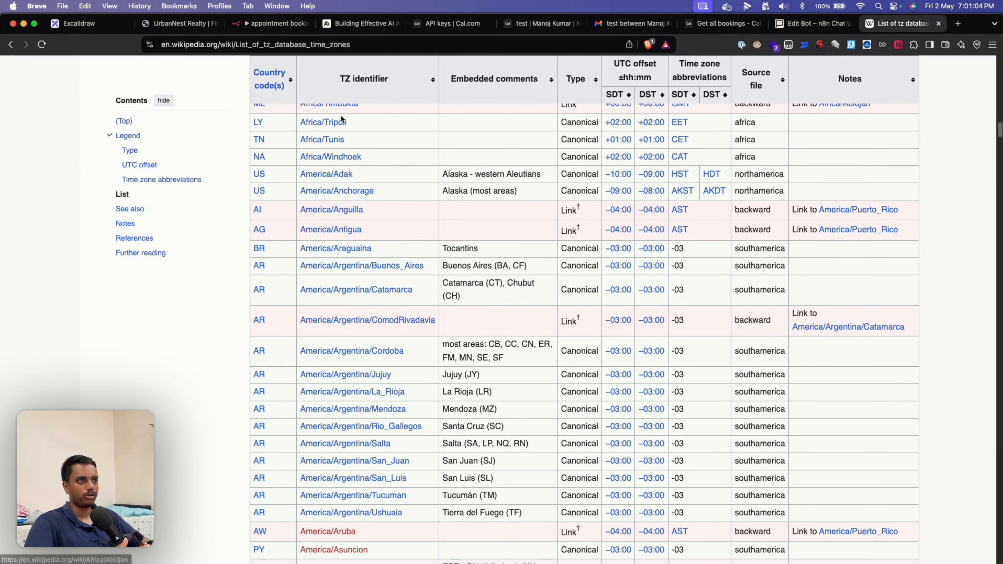
scroll(431, 388, "down", 1)
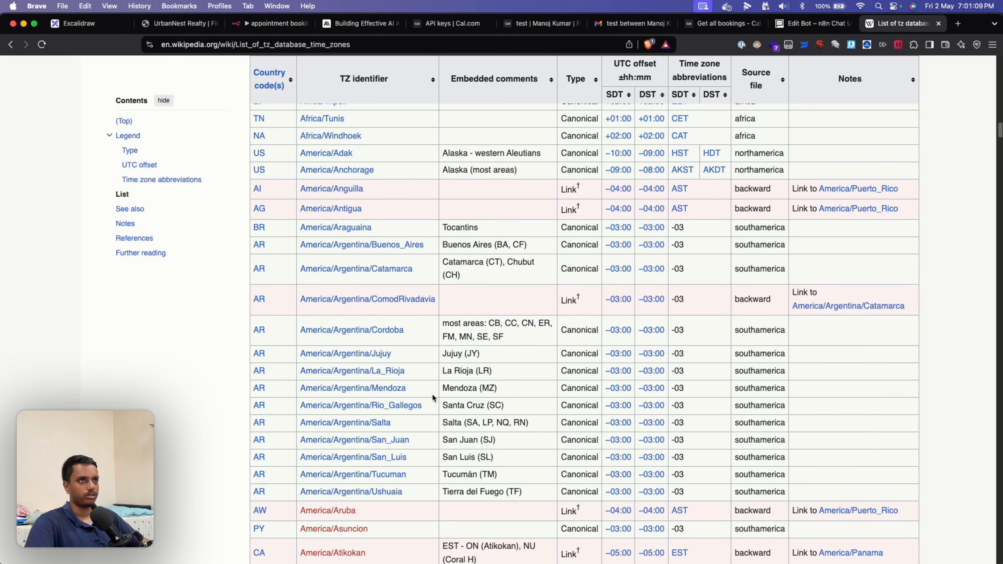
Step: Return to the n8n workflow, examine the clientCurrentDateTime reference in the Set credentials node's currentDateTime expression, and close the node
left_click(280, 25)
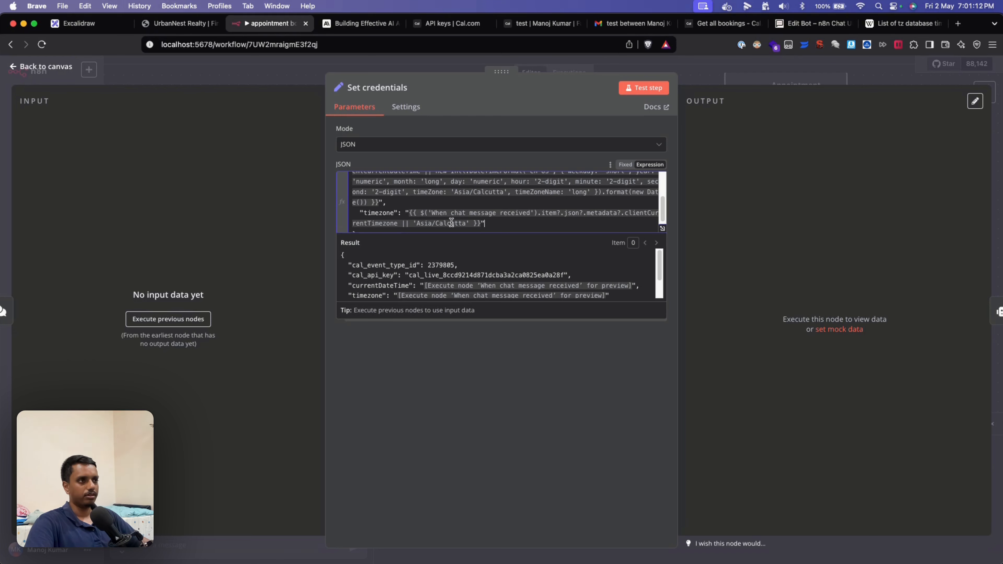
scroll(467, 217, "up", 2)
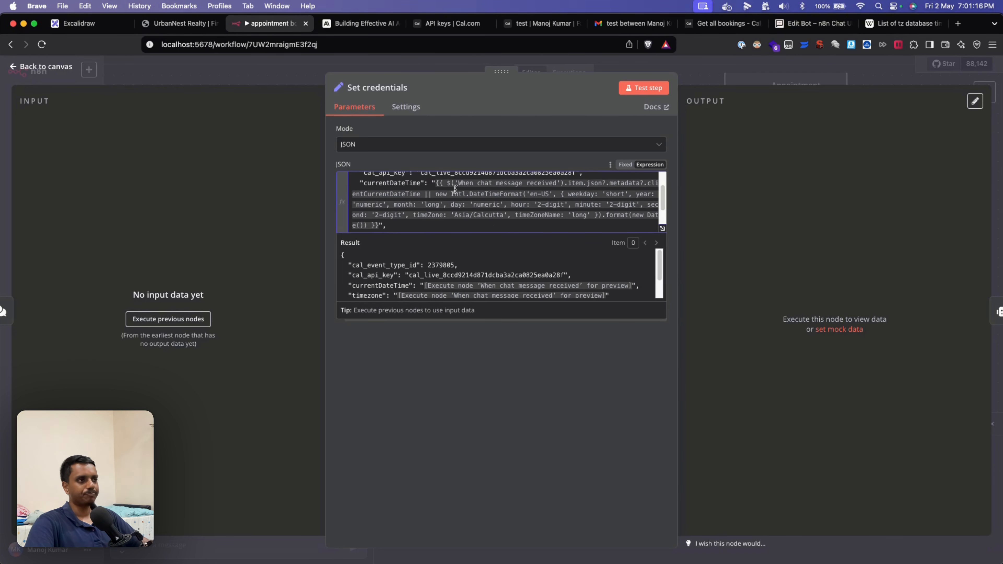
left_click_drag(455, 190, 421, 194)
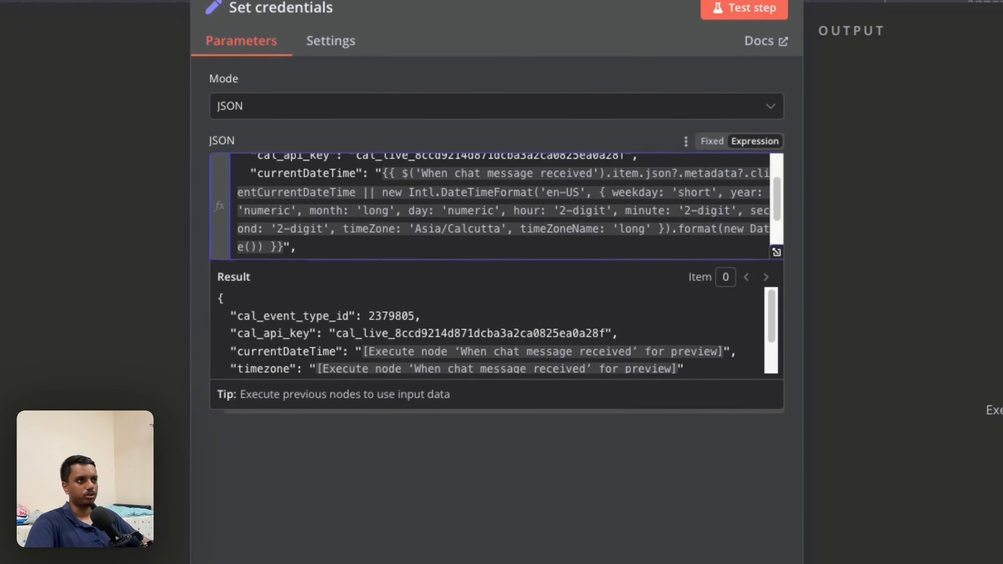
key("Escape")
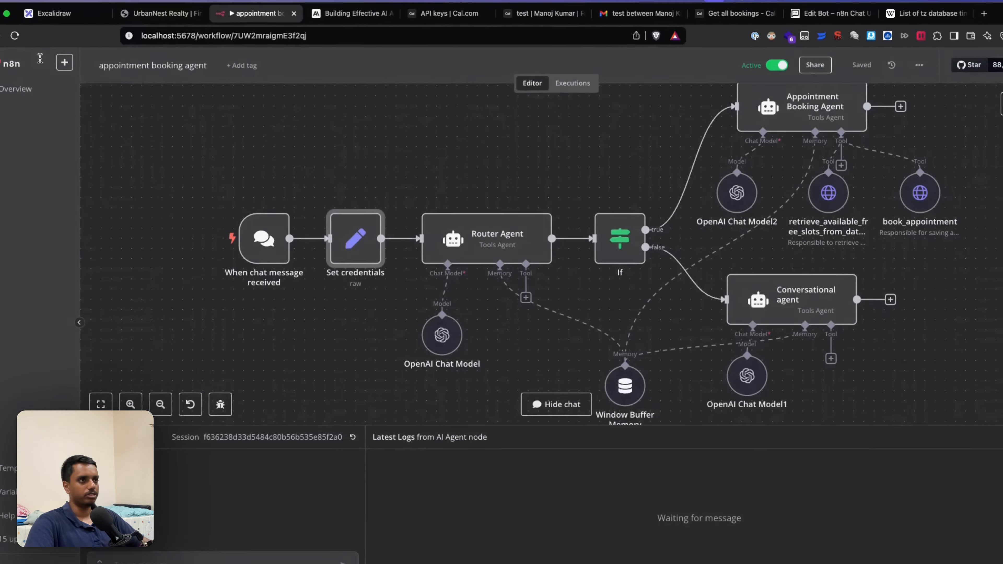
Step: Open the 2 May 18:40:59 execution and check the output of its When chat message received node
left_click(570, 90)
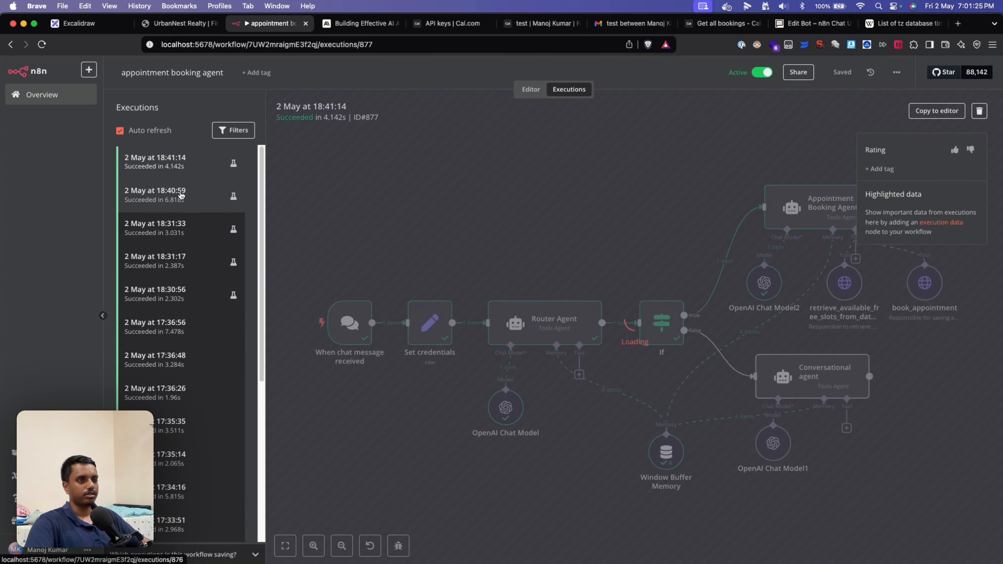
left_click(181, 196)
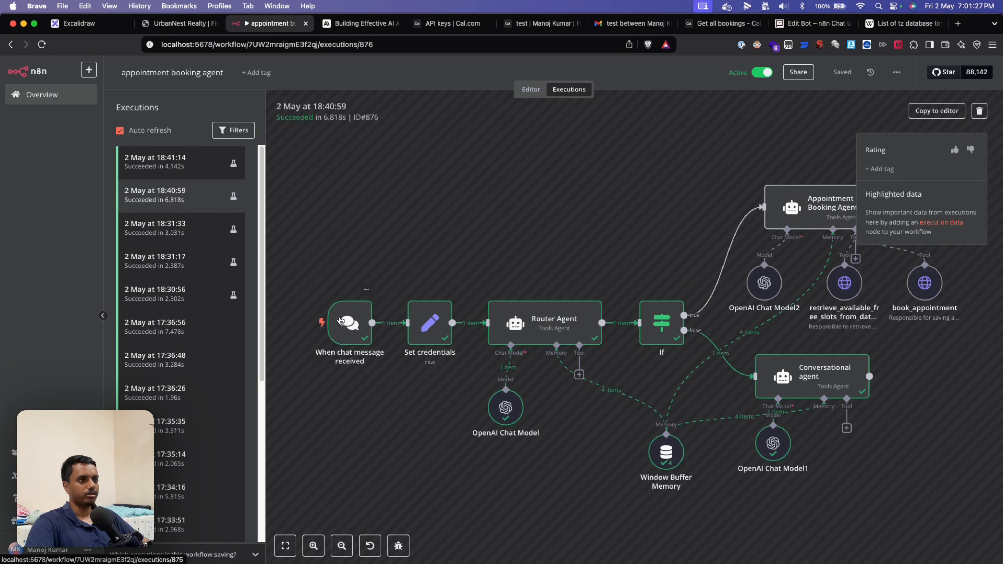
double_click(347, 323)
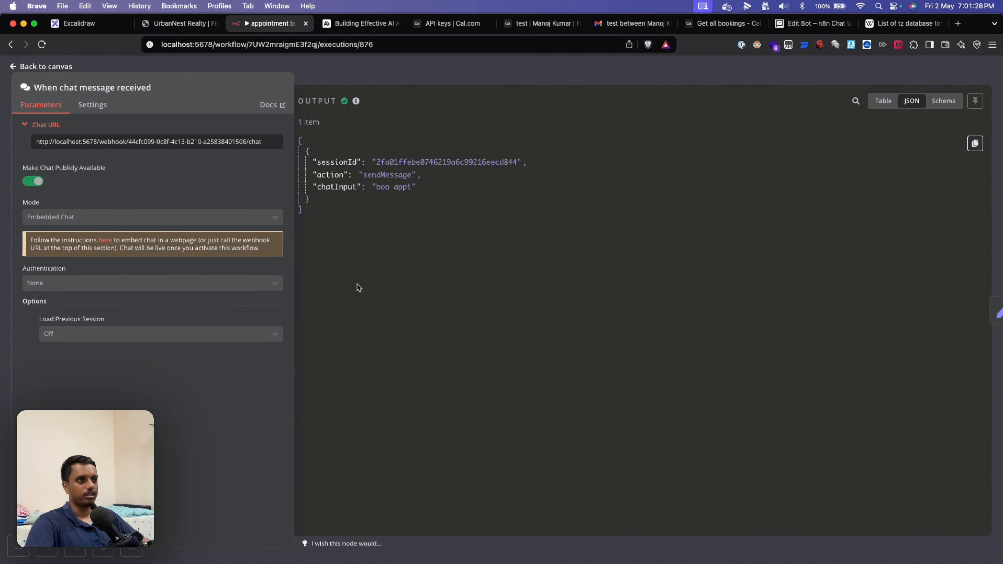
left_click(58, 67)
Step: Check the chat trigger's output in the 2 May 18:30:56 execution and return to the canvas
scroll(197, 356, "down", 1)
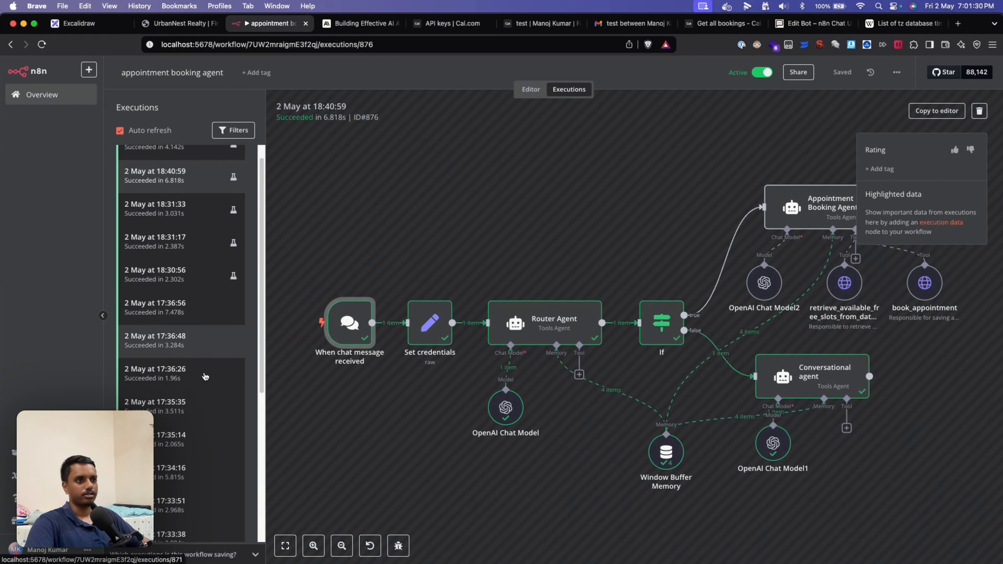
left_click(172, 287)
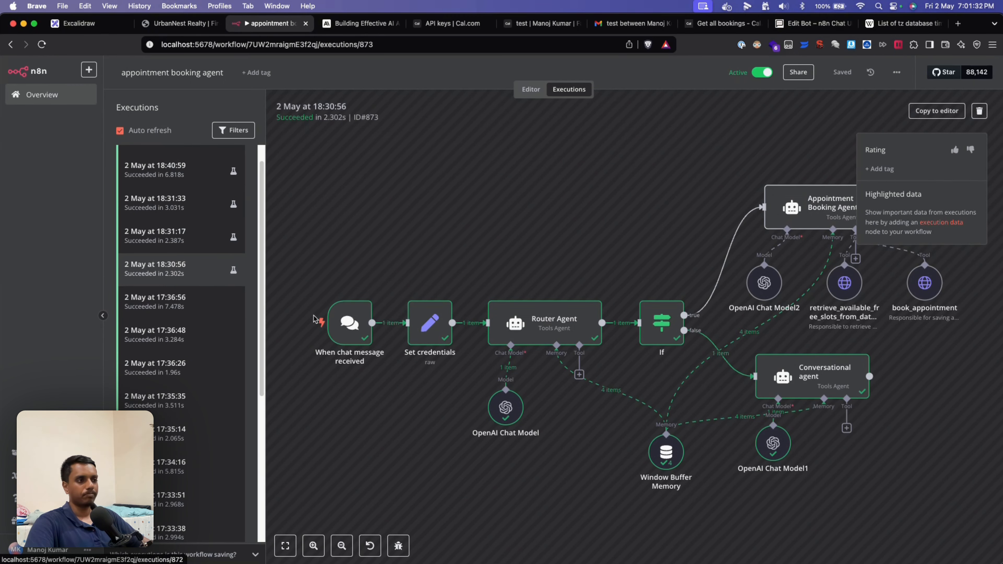
double_click(351, 323)
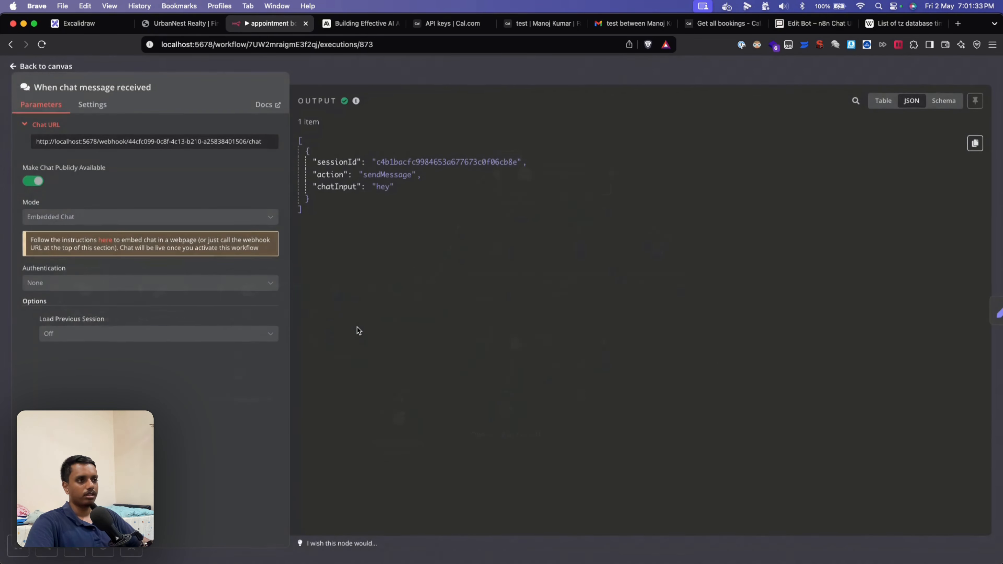
left_click(43, 66)
Step: Open the 2 May 17:35:35 execution's chat trigger output and examine the client date-time and timezone entries under metadata
left_click(138, 264)
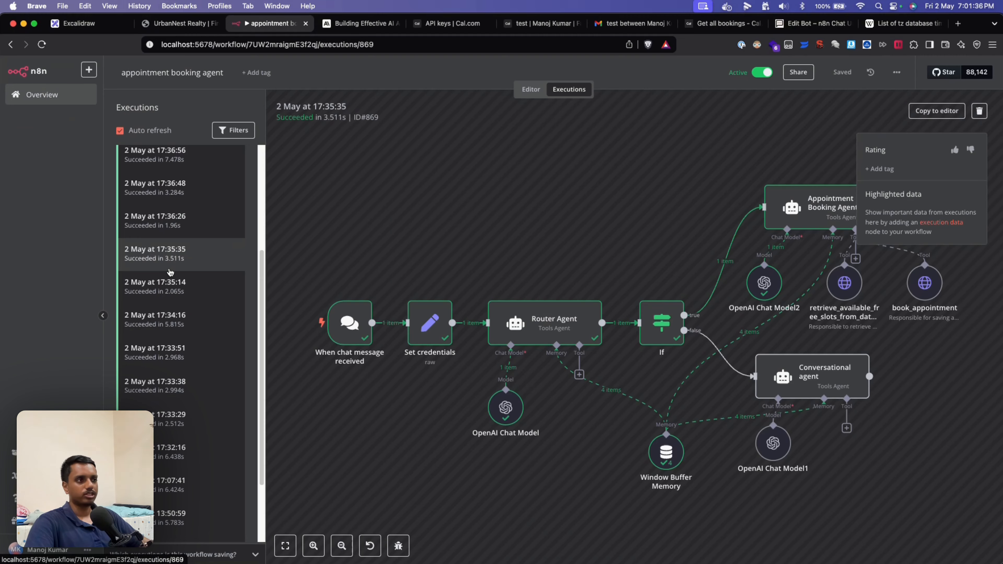
double_click(346, 332)
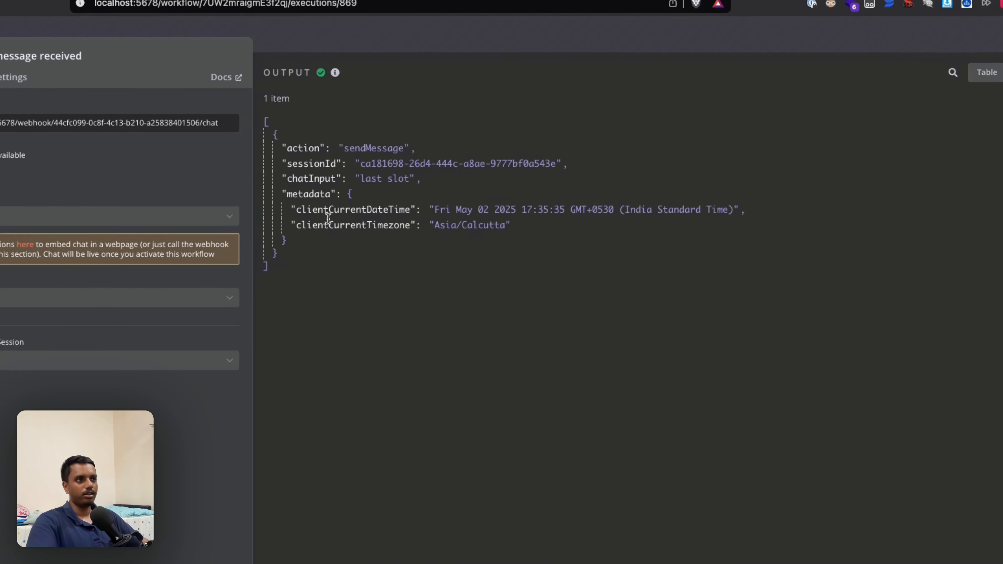
left_click_drag(198, 201, 612, 242)
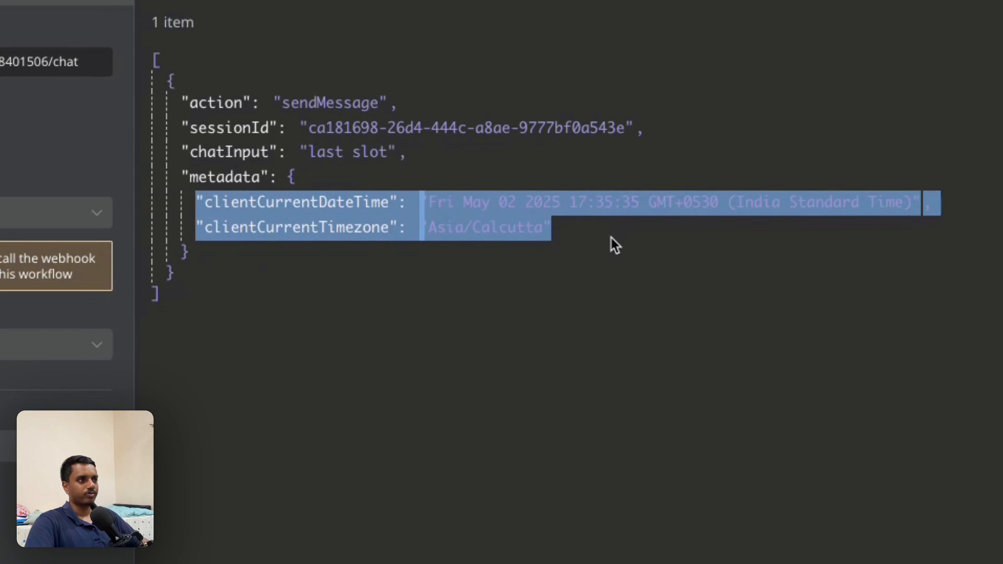
left_click(595, 242)
left_click_drag(552, 230, 195, 202)
left_click(628, 237)
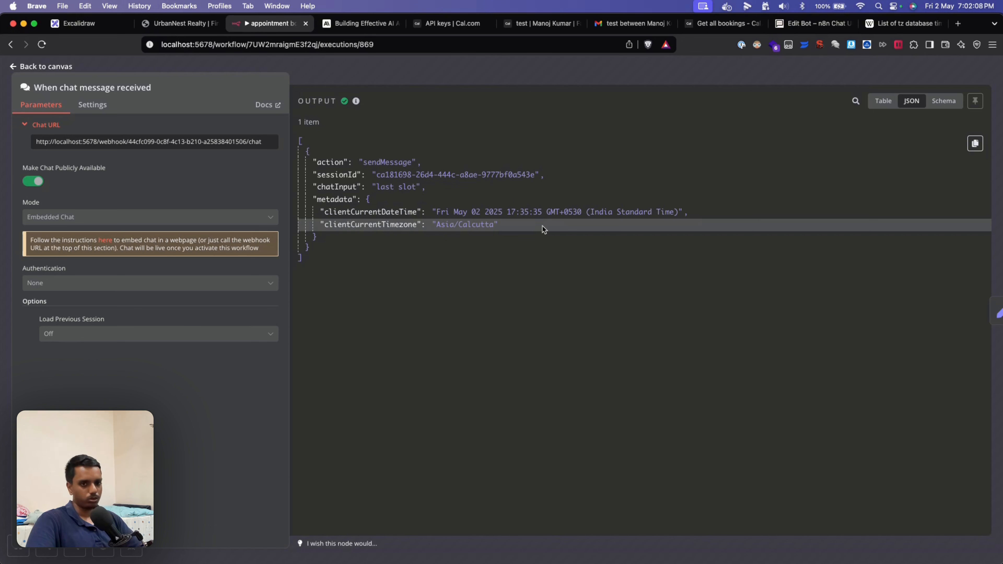
Step: Examine the individual clientCurrentDateTime and clientCurrentTimezone values in the trigger's JSON output, then go back to the execution canvas
left_click(416, 187)
left_click_drag(438, 212, 683, 212)
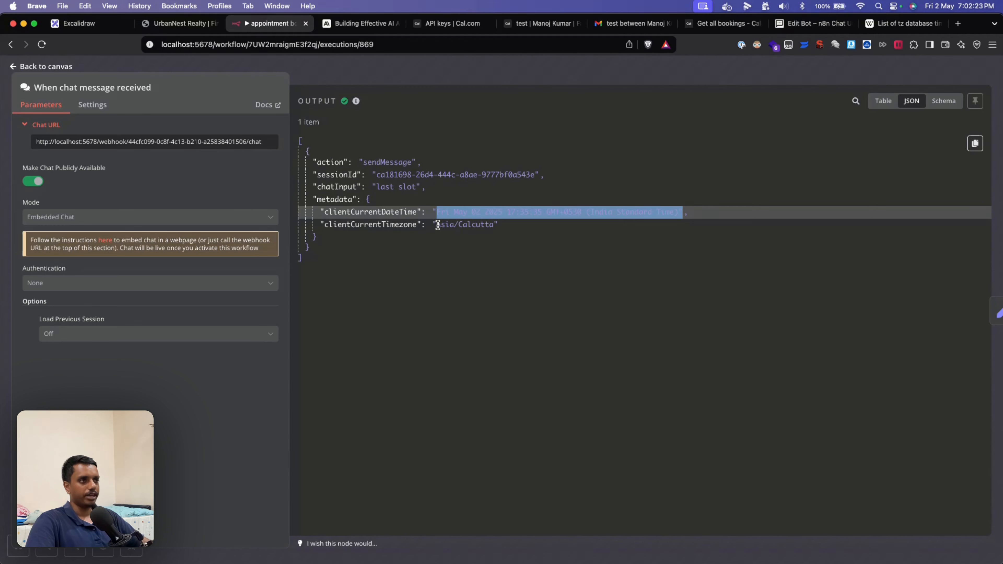
left_click_drag(437, 225, 494, 225)
left_click(439, 200)
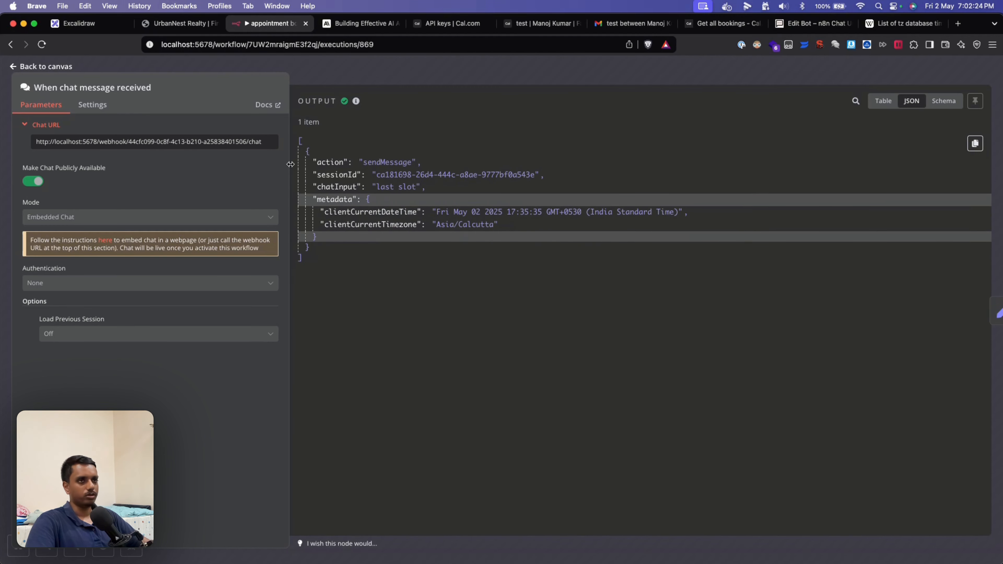
left_click(53, 70)
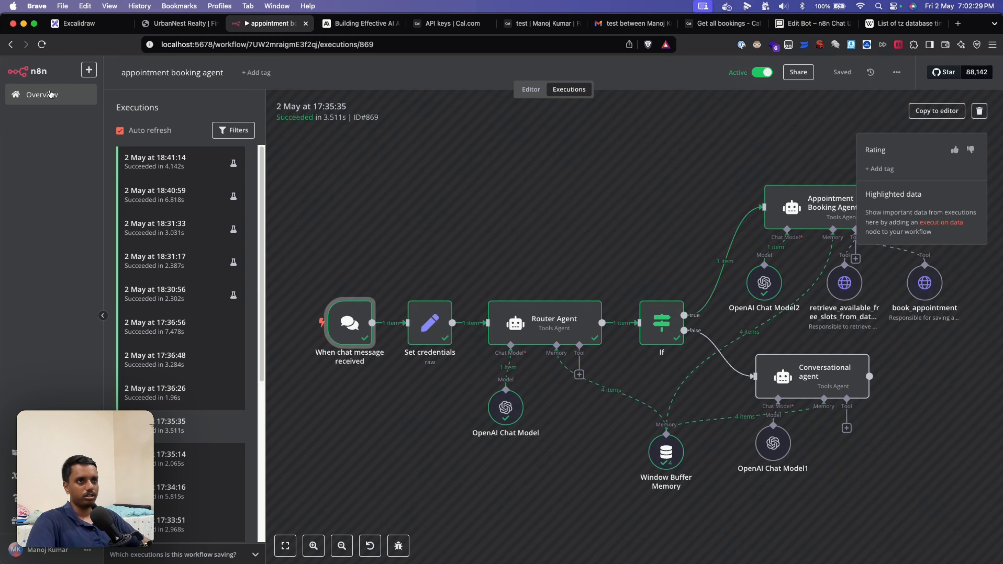
Step: Reopen Set credentials in the workflow editor and examine the metadata reference and the Intl.DateTimeFormat fallback in the currentDateTime expression
left_click(531, 90)
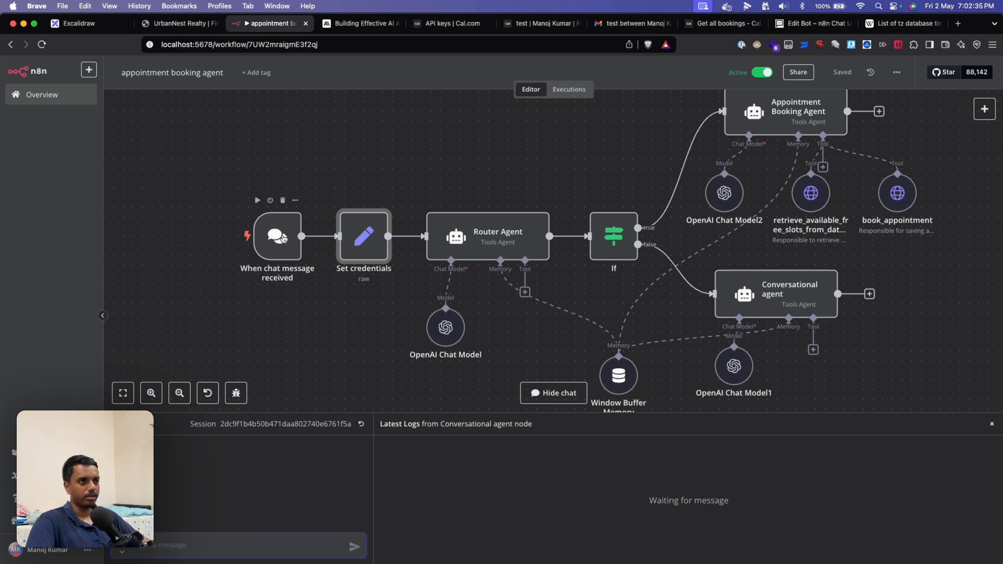
double_click(362, 241)
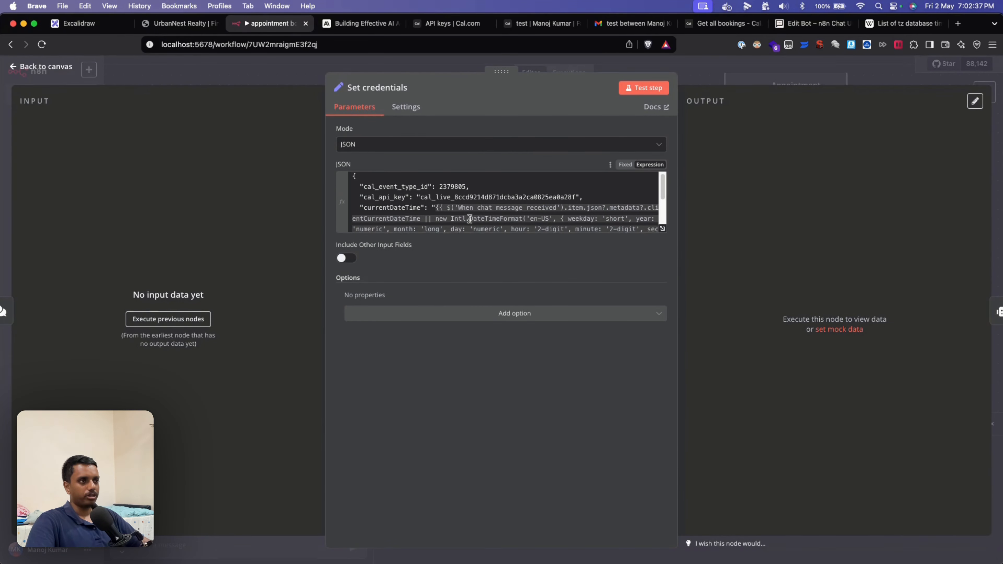
scroll(470, 219, "down", 3)
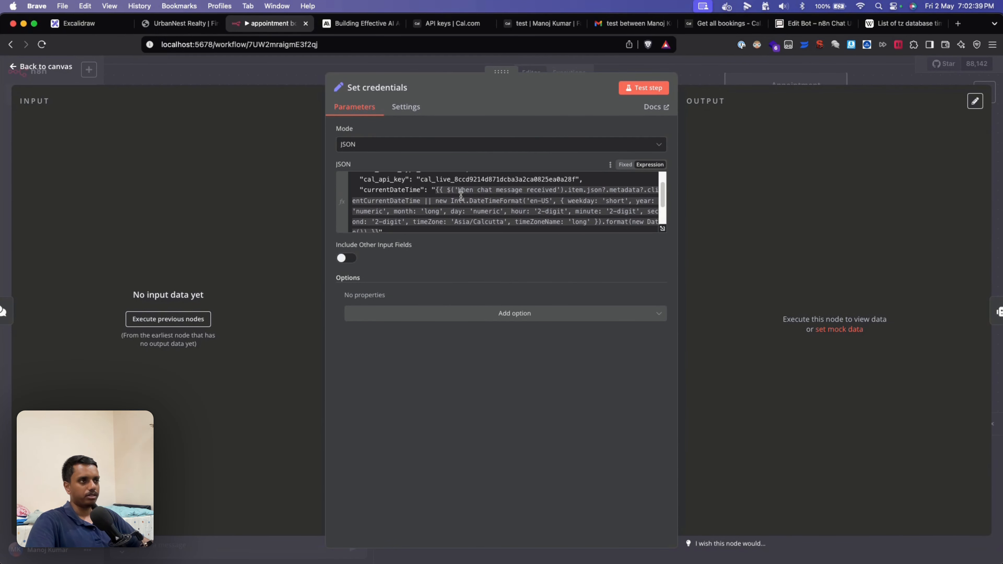
left_click_drag(445, 190, 424, 201)
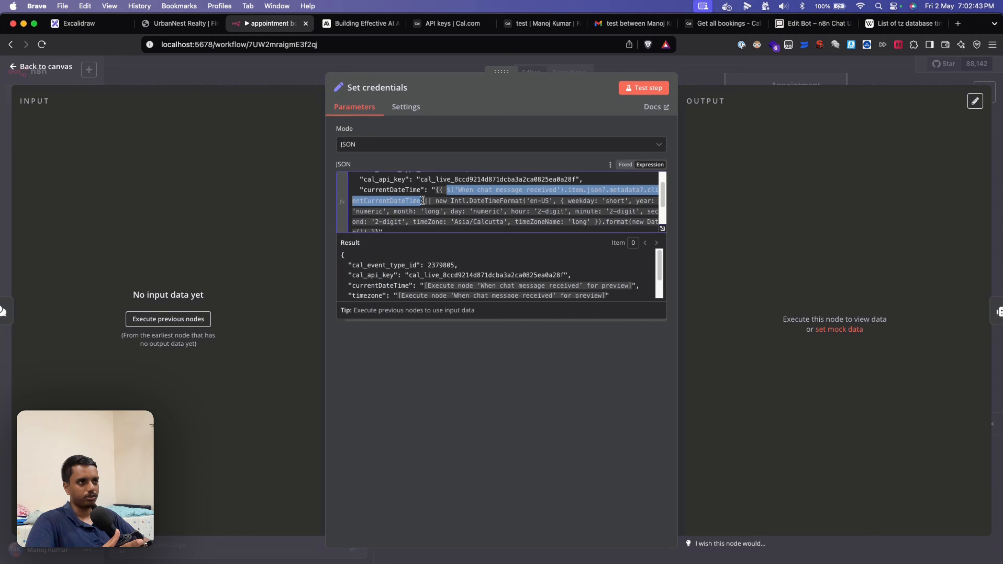
scroll(460, 207, "down", 1)
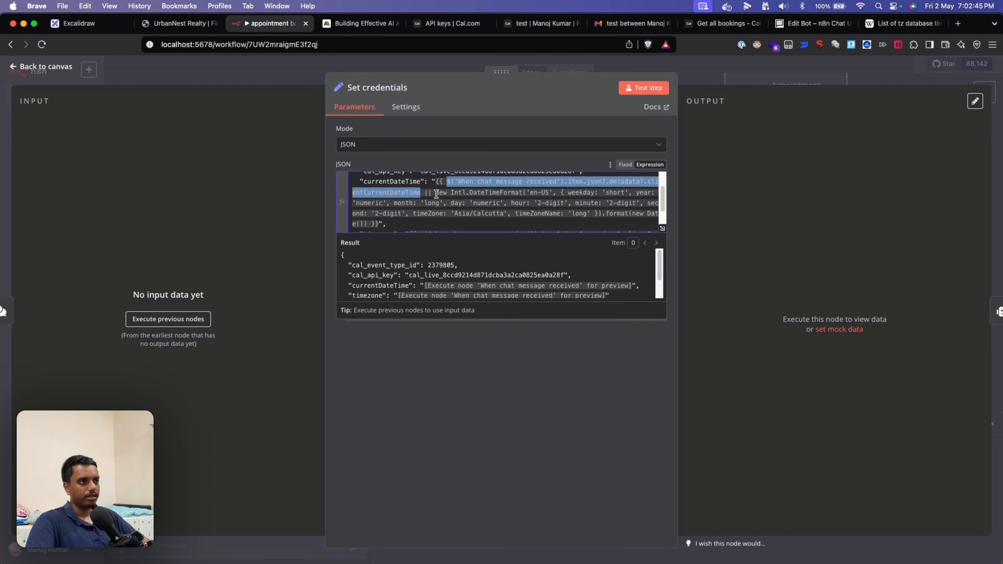
left_click_drag(436, 193, 372, 223)
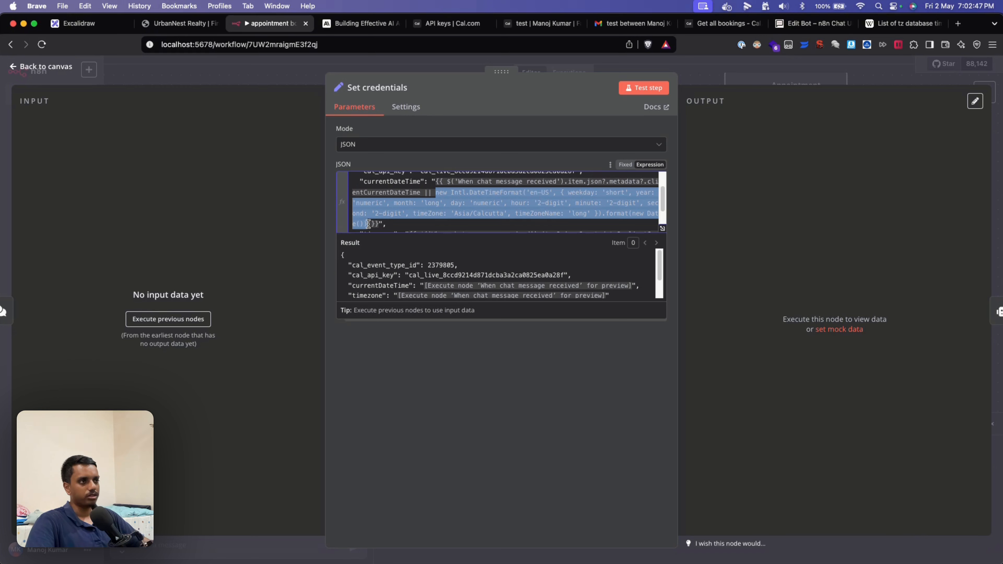
left_click(458, 208)
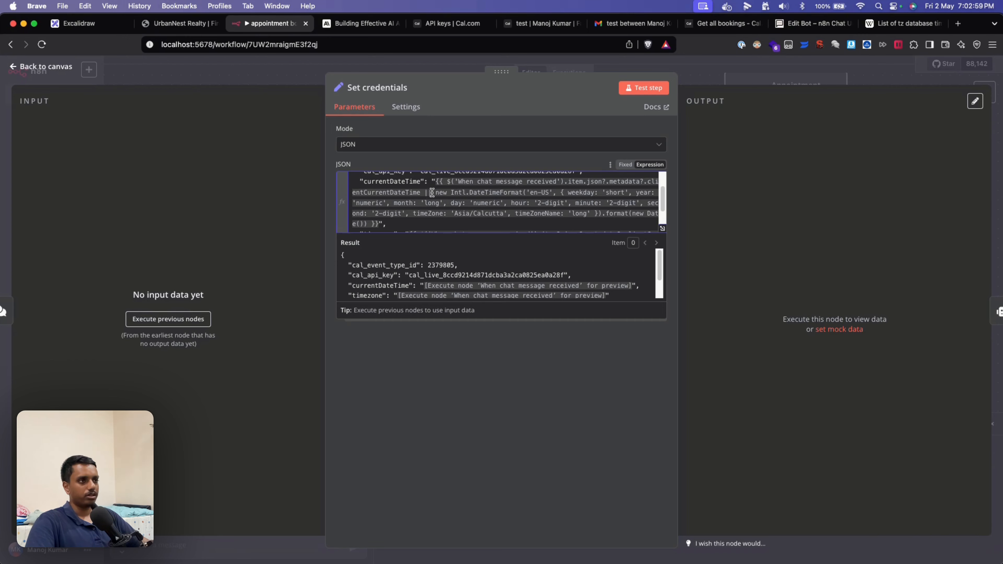
Step: Copy the Intl.DateTimeFormat fallback code from the currentDateTime expression and run it in the browser's developer console
left_click_drag(431, 192, 368, 222)
key("super+c")
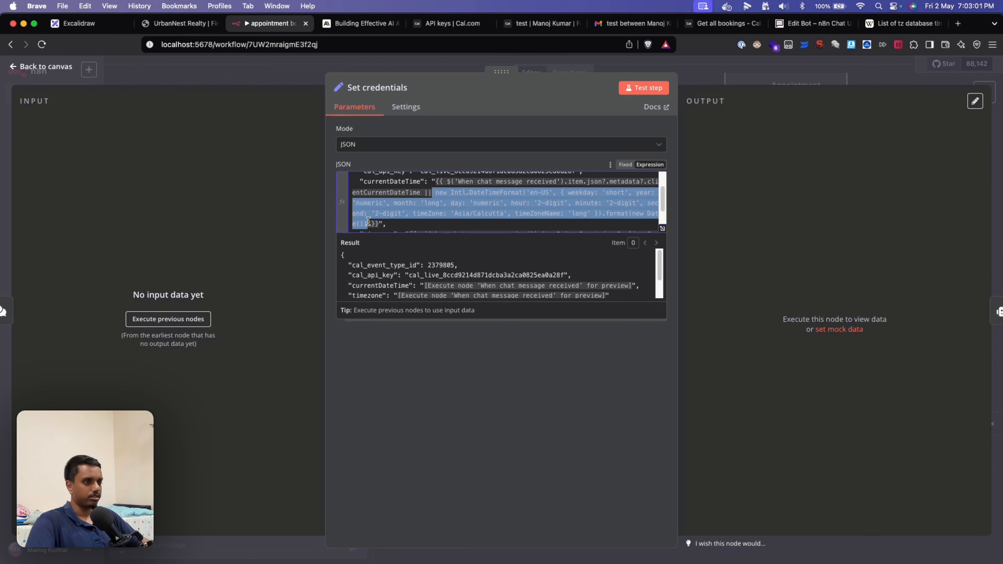
right_click(757, 154)
left_click(778, 308)
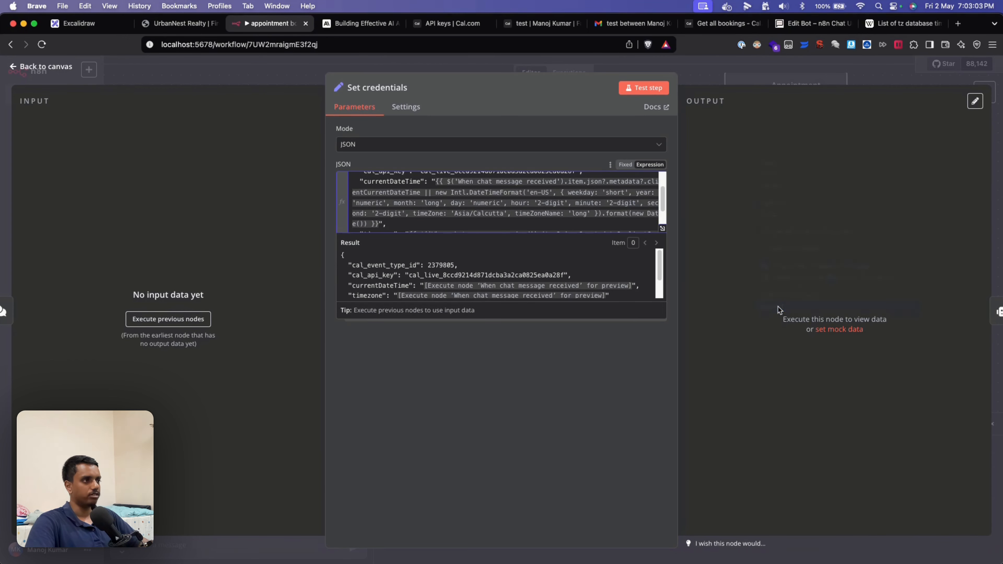
left_click(708, 63)
key("super+v")
key("Return")
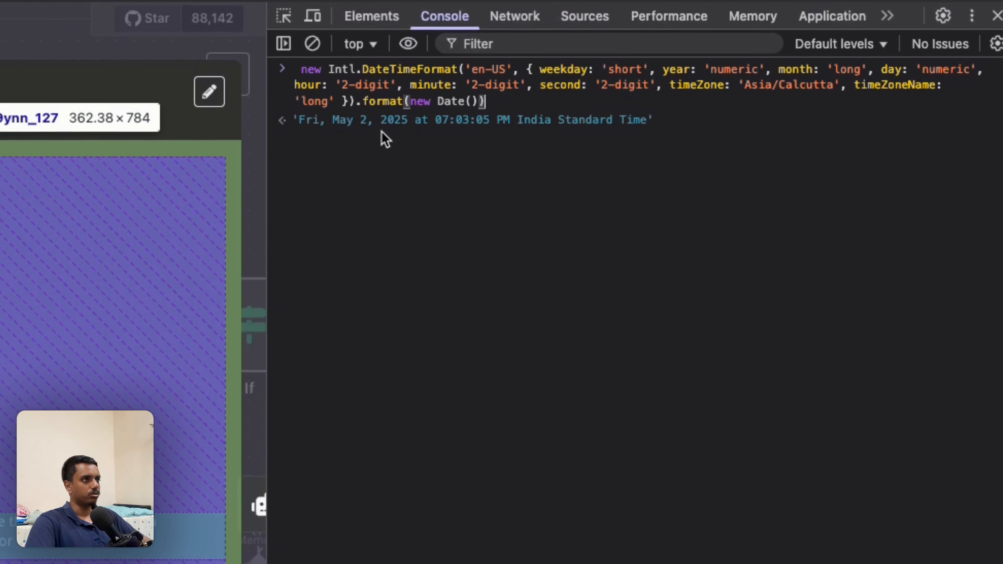
key("Return")
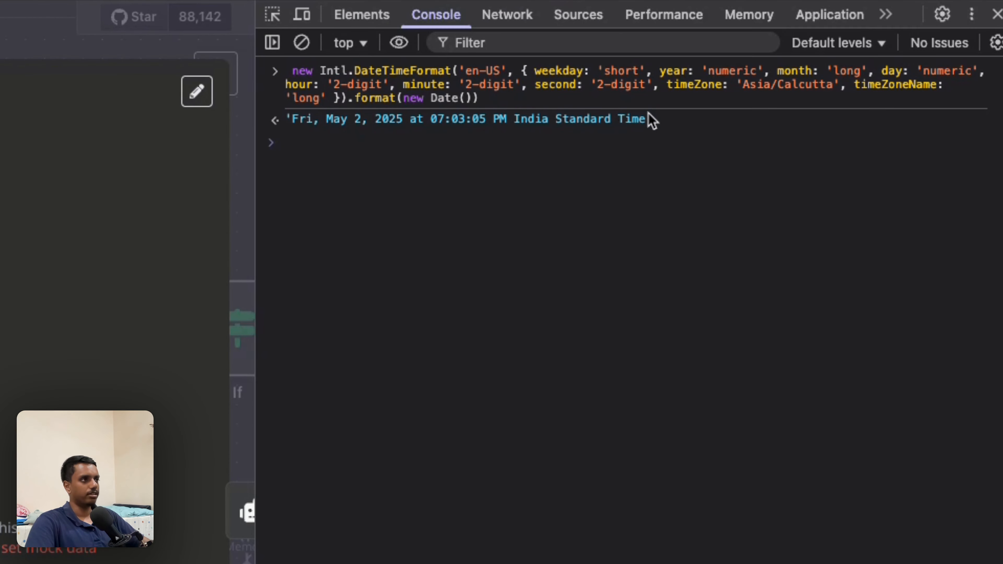
Step: Examine the console's formatted date output and the timeZone 'Asia/Calcutta' option in the executed code
left_click_drag(649, 118, 273, 118)
left_click(493, 177)
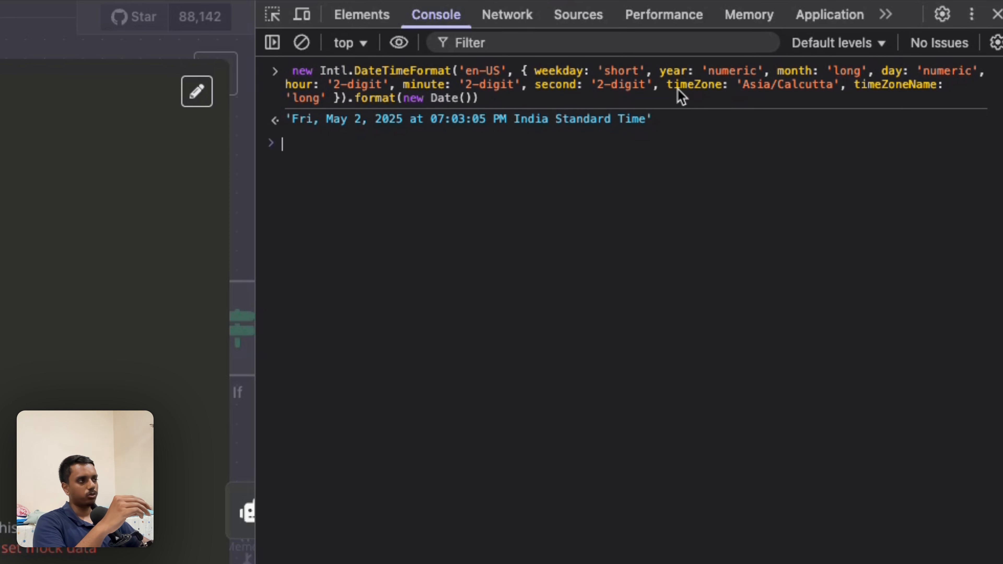
left_click_drag(670, 87, 771, 89)
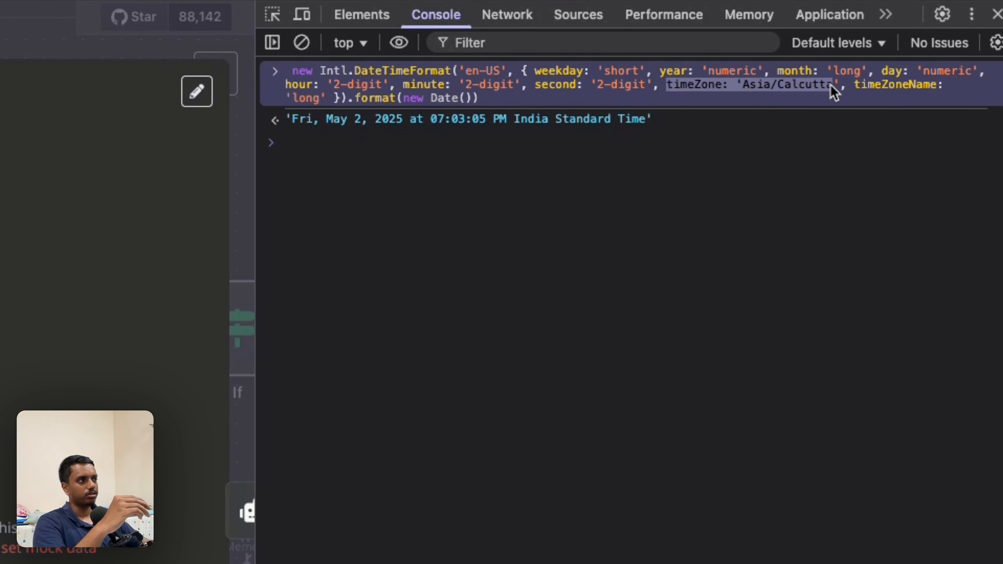
Step: Recall the Intl.DateTimeFormat code in the console, change its timeZone to 'America/New_York' and run it
left_click(780, 92)
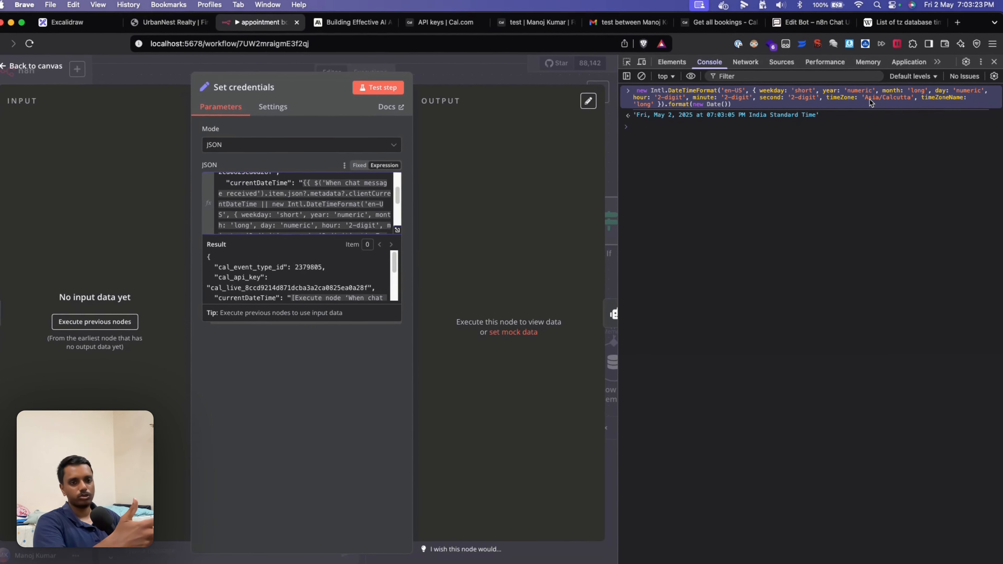
left_click(789, 138)
key("Up")
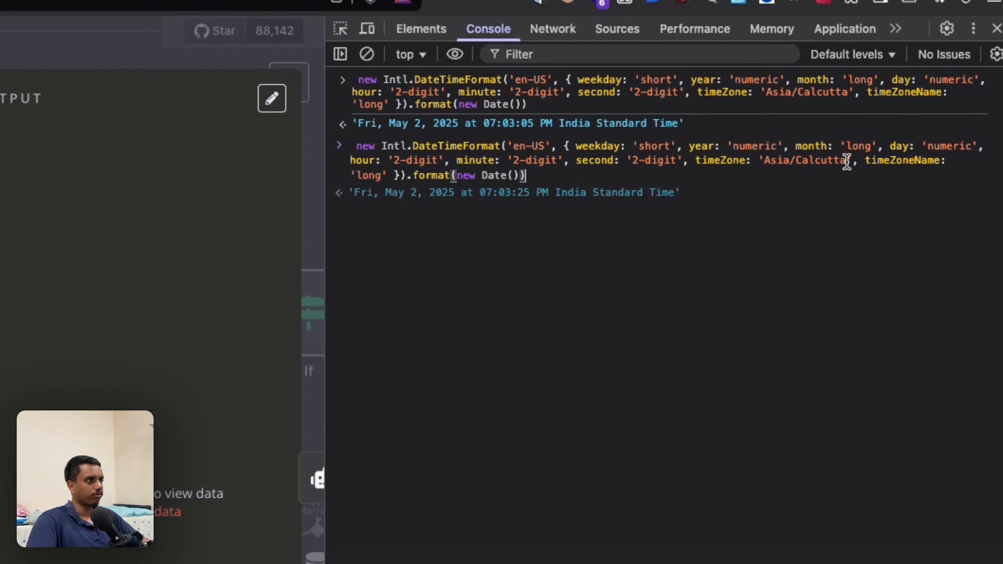
left_click_drag(915, 137, 865, 137)
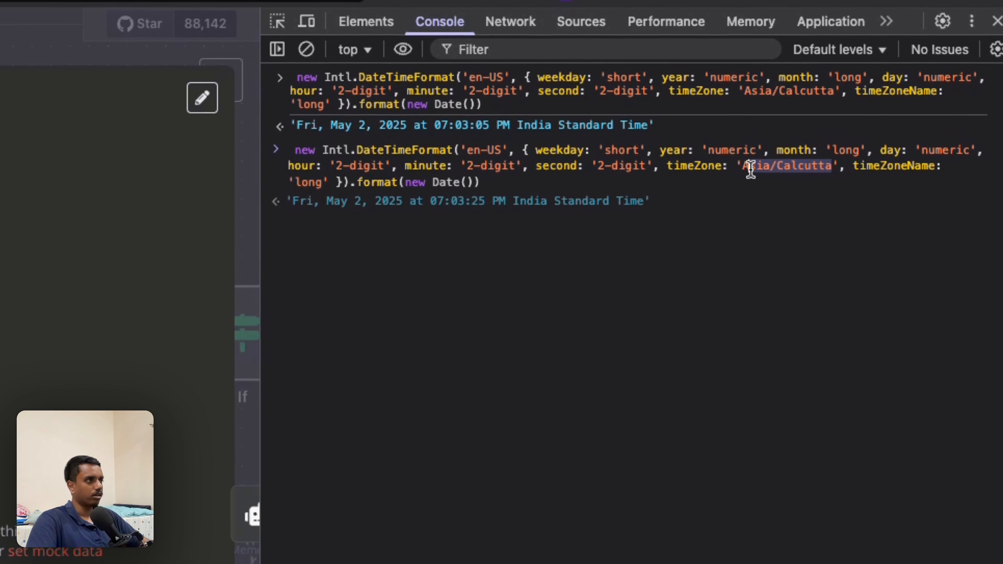
type("Ameri")
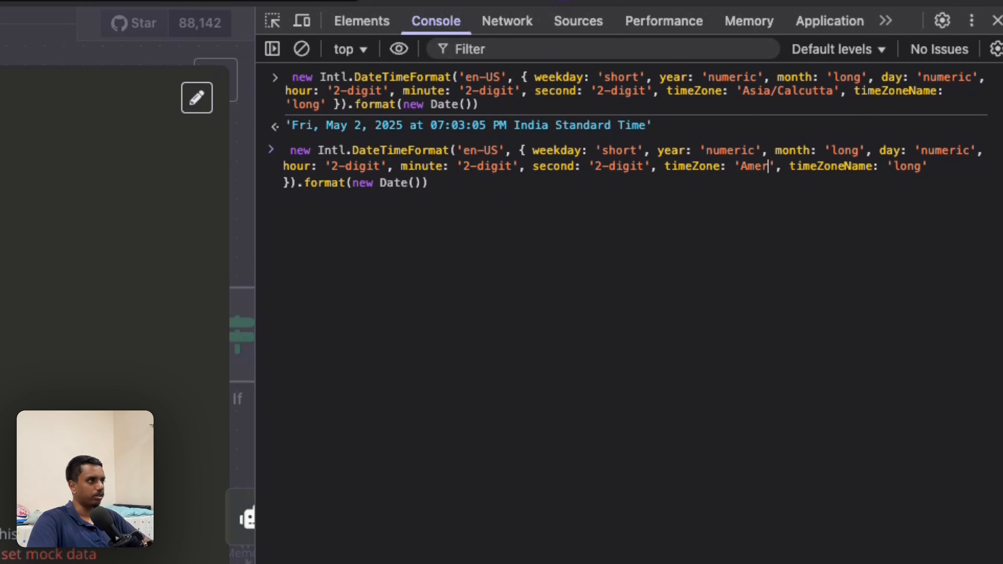
type("ca")
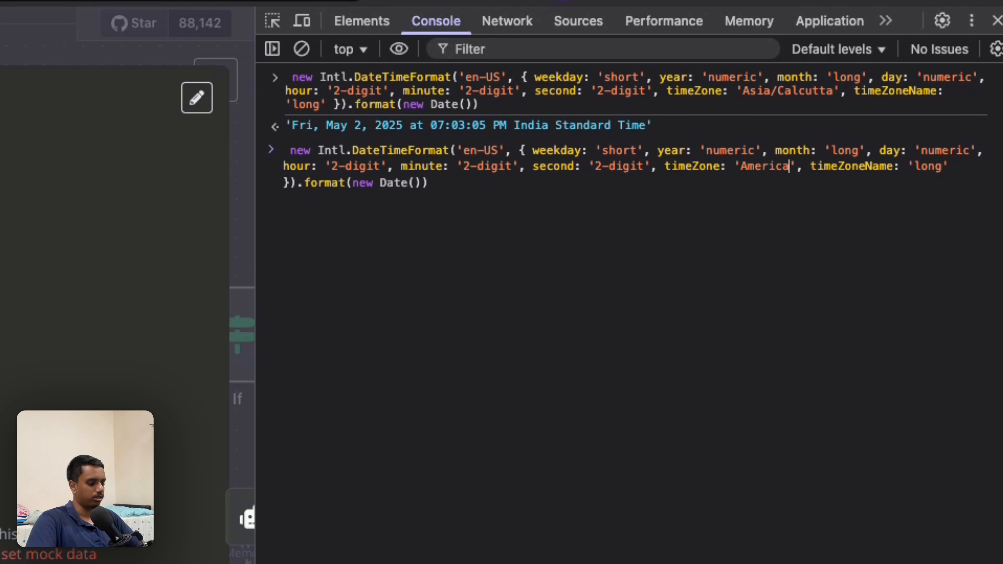
type("/New_Yo")
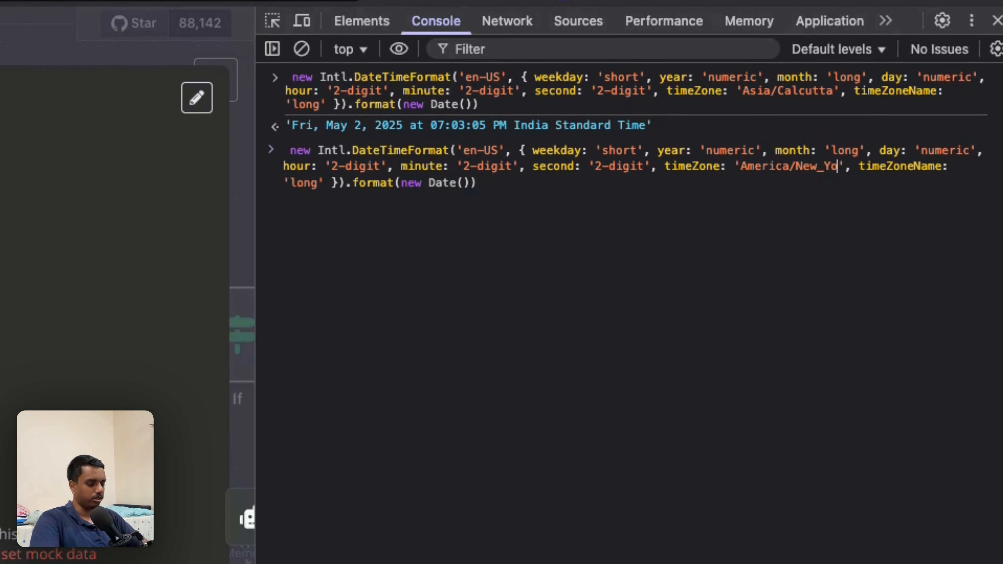
type("r")
type("k")
key("Return")
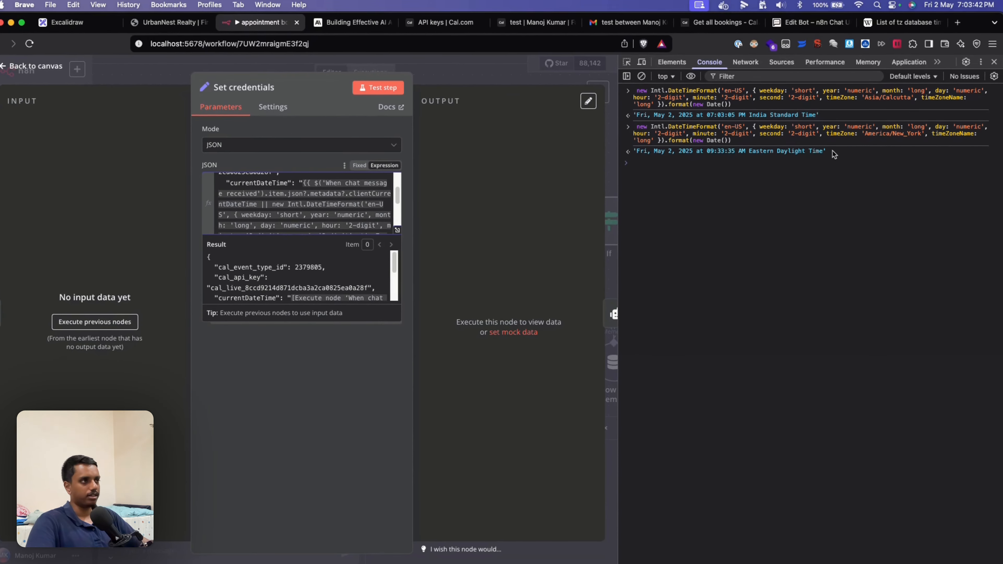
Step: Search the web in a new tab for "time in newyork" and check the console's formatted date against it
triple_click(665, 199)
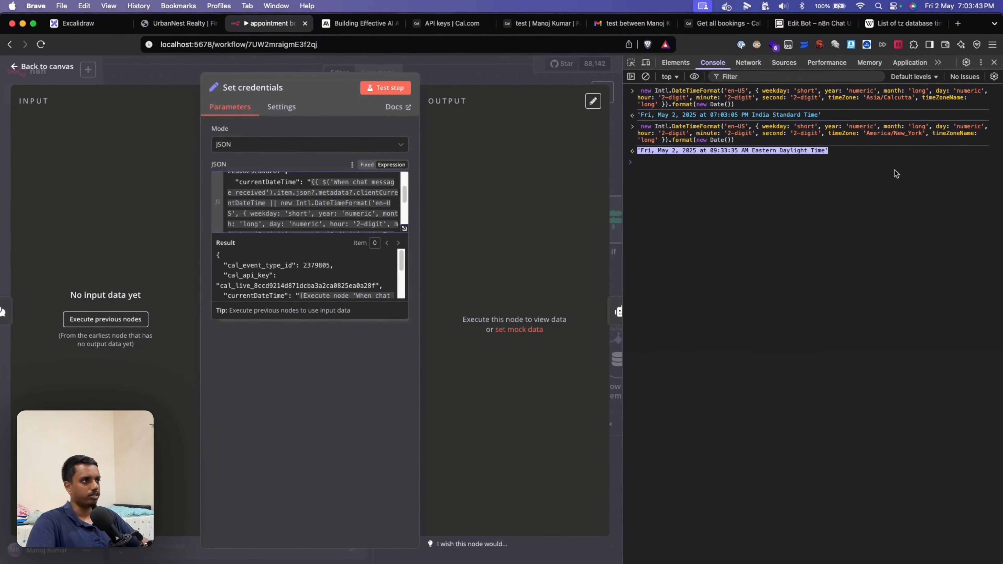
left_click(961, 27)
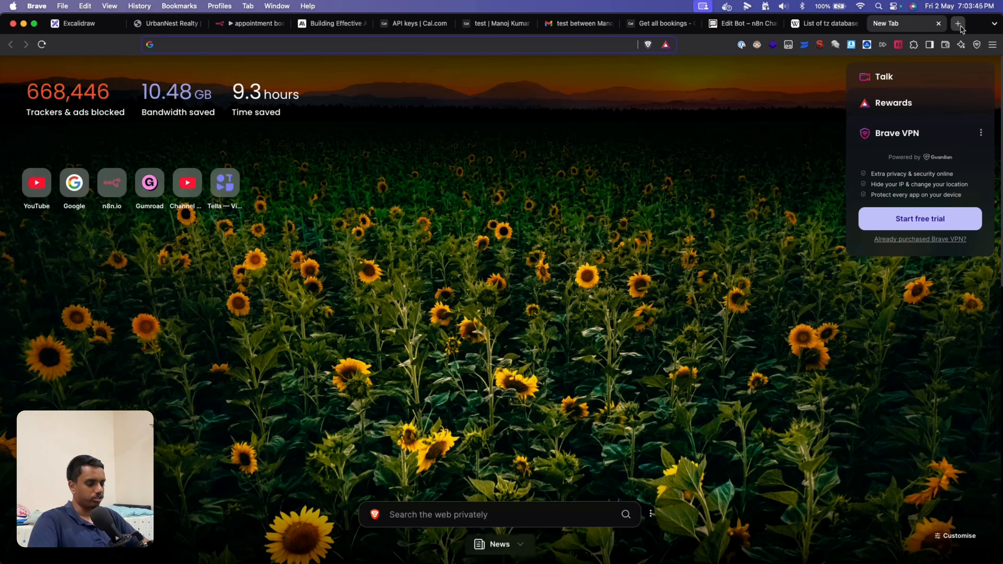
type("go")
key("BackSpace")
key("BackSpace")
key("BackSpace")
type("time in newyork")
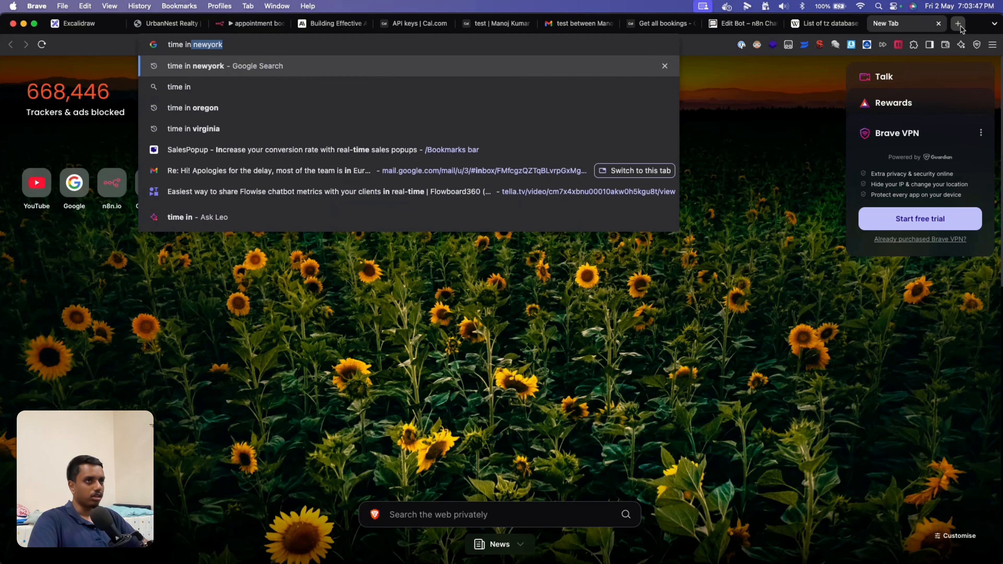
key("Return")
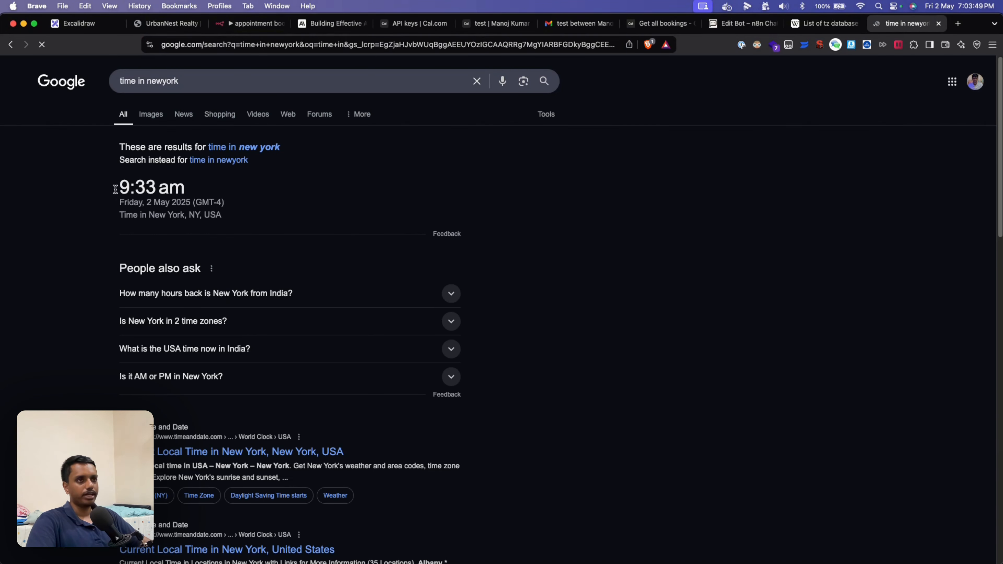
left_click_drag(115, 189, 227, 192)
left_click(307, 186)
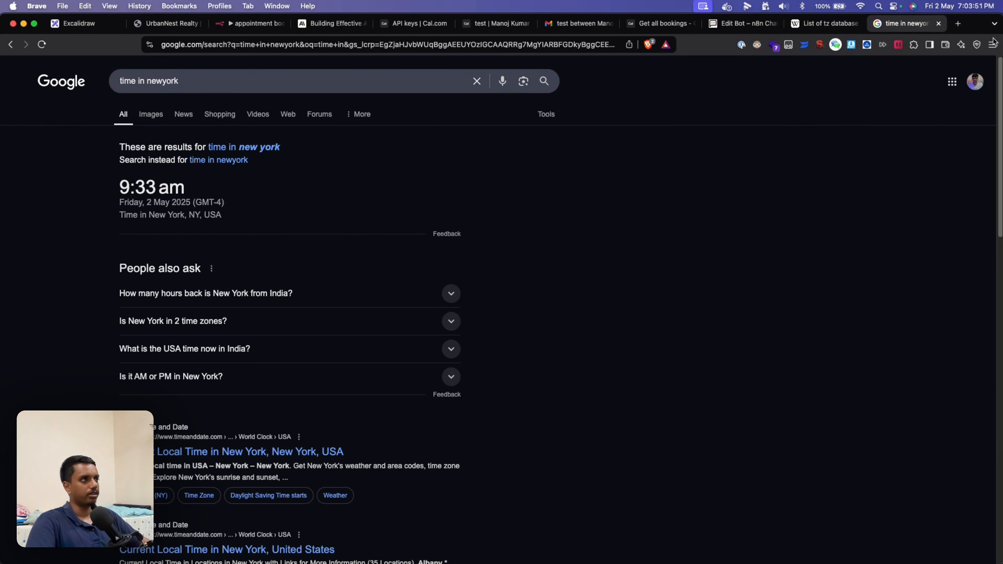
Step: Return to the appointment booking workflow, recheck the time in the New York console output and close the developer tools
left_click(266, 26)
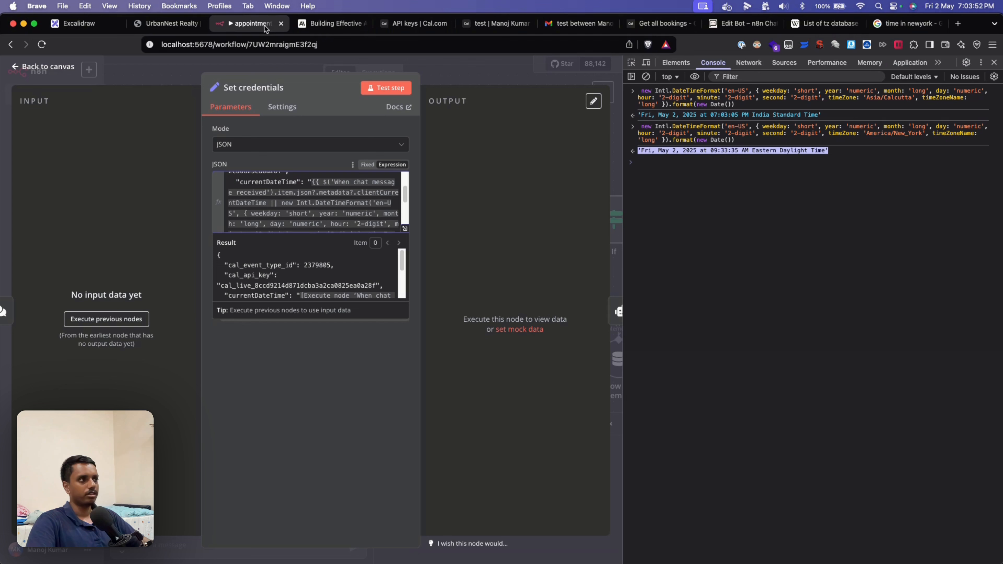
left_click(797, 172)
left_click_drag(714, 150, 755, 151)
left_click(834, 155)
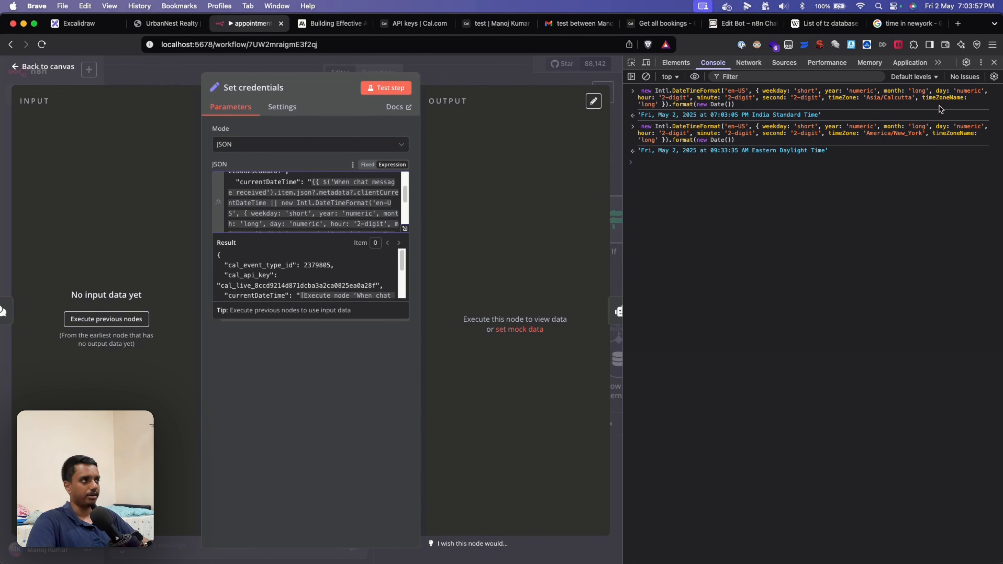
left_click(994, 63)
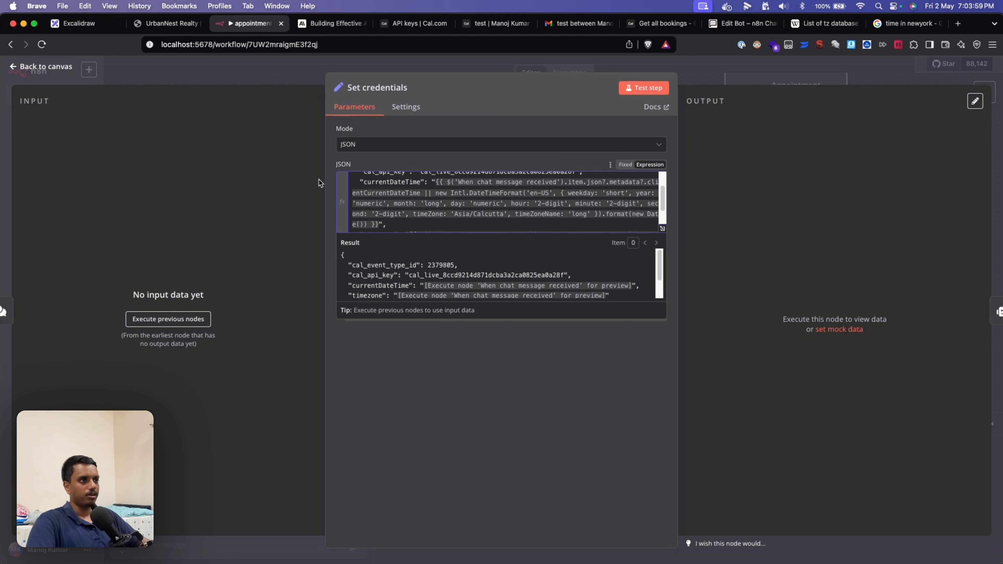
Step: Examine the cal_event_type_id, cal_api_key and both 'Asia/Calcutta' fallback values in the Set credentials JSON
scroll(506, 211, "down", 3)
scroll(506, 212, "up", 5)
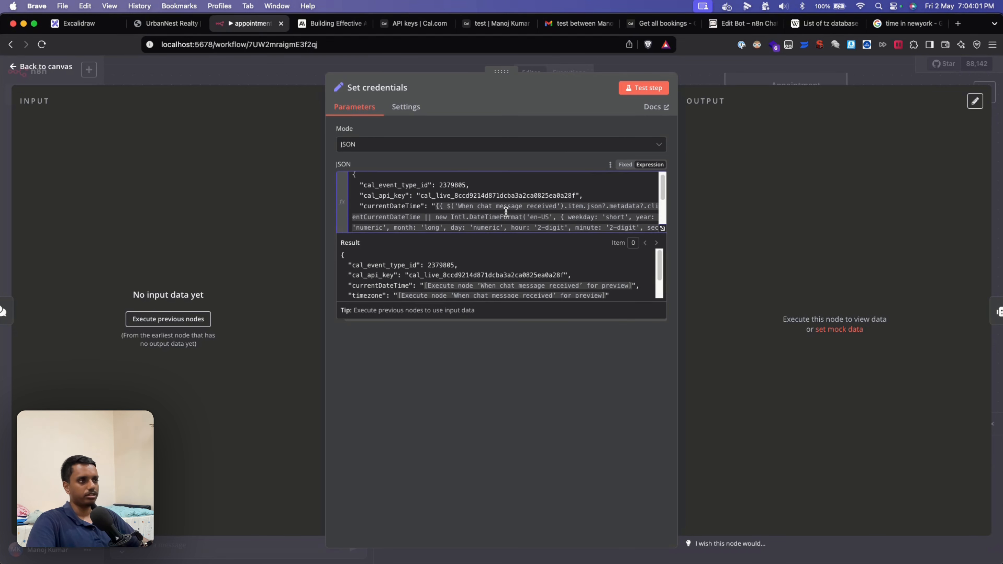
double_click(452, 190)
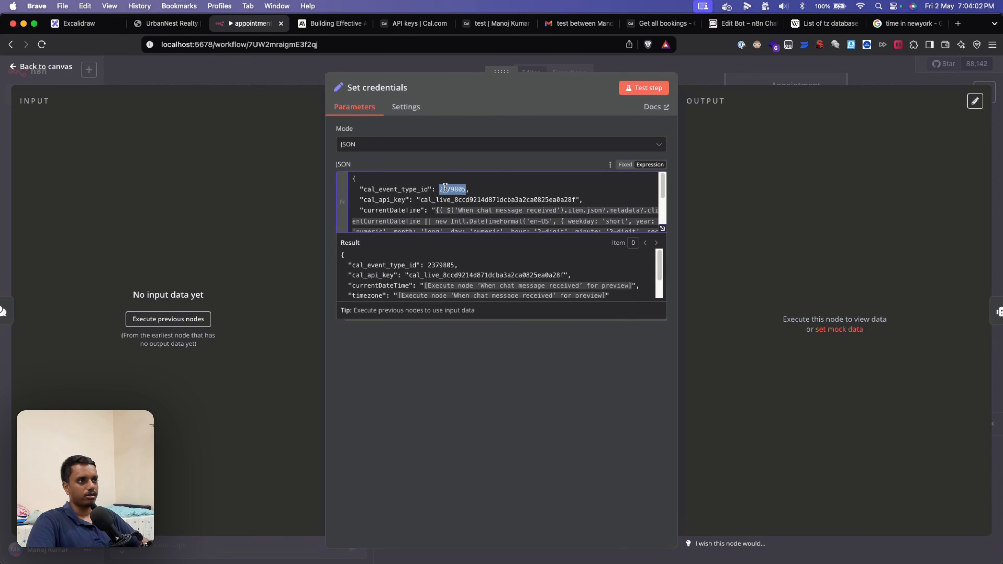
double_click(492, 199)
scroll(524, 218, "down", 2)
scroll(525, 218, "down", 3)
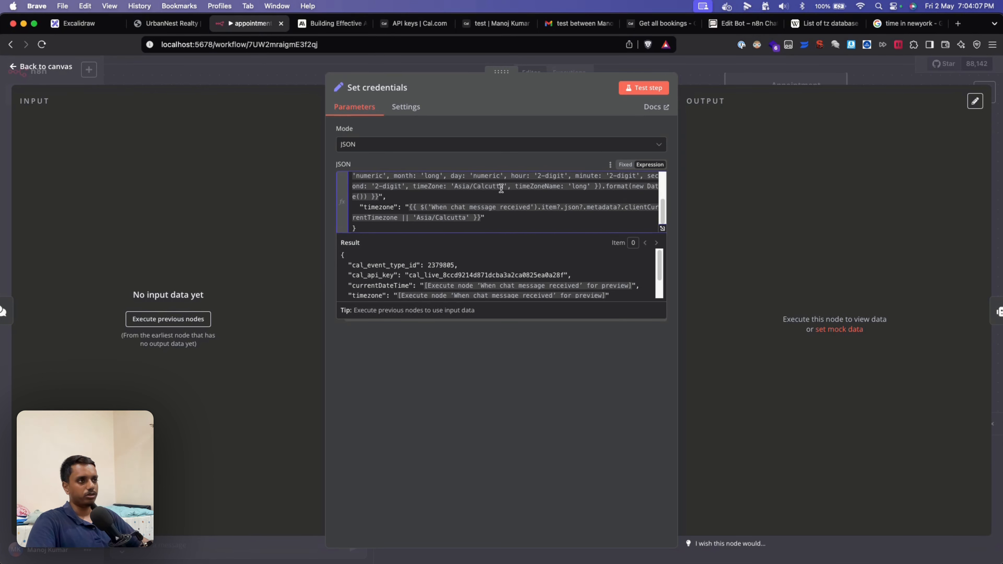
left_click_drag(504, 185, 454, 186)
left_click_drag(466, 219, 417, 218)
Step: Leave the Set credentials node and read the notes on setup without n8nchatui.com in Excalidraw
left_click(163, 85)
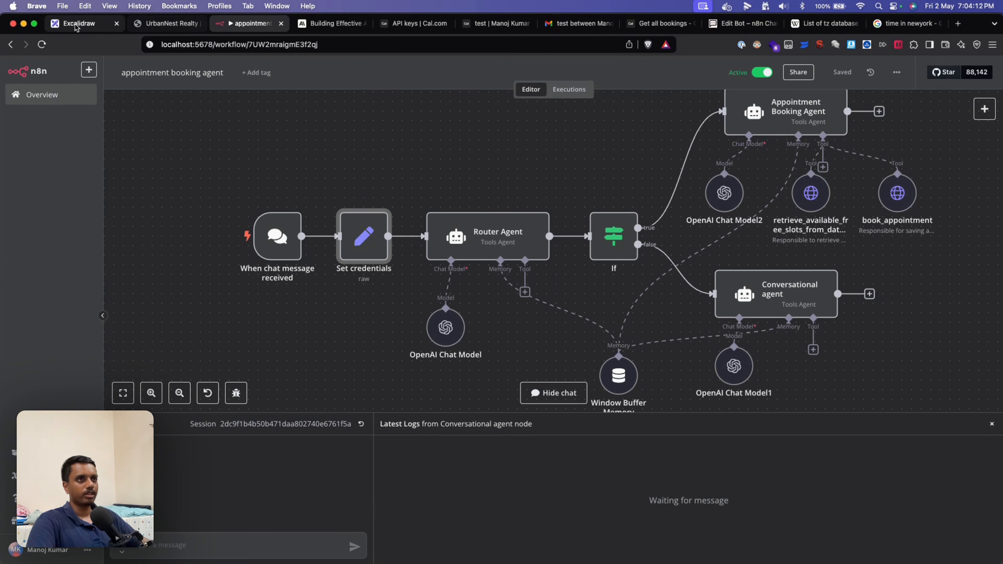
left_click(76, 25)
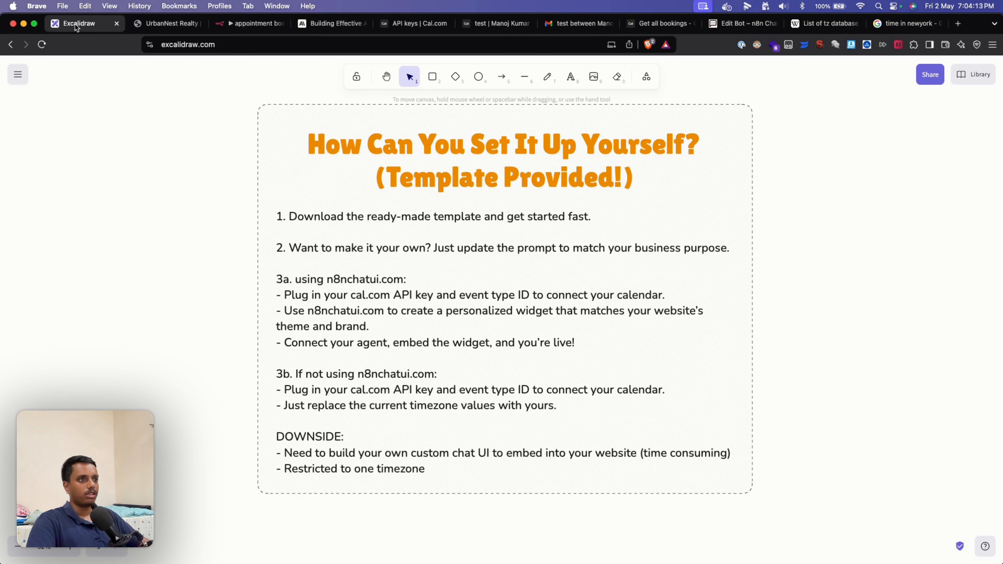
scroll(386, 360, "down", 2)
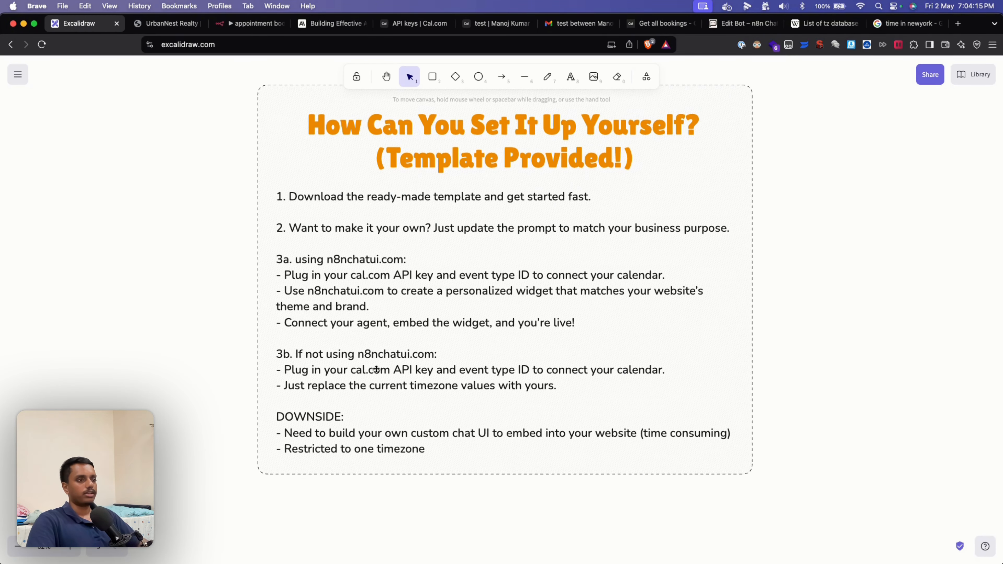
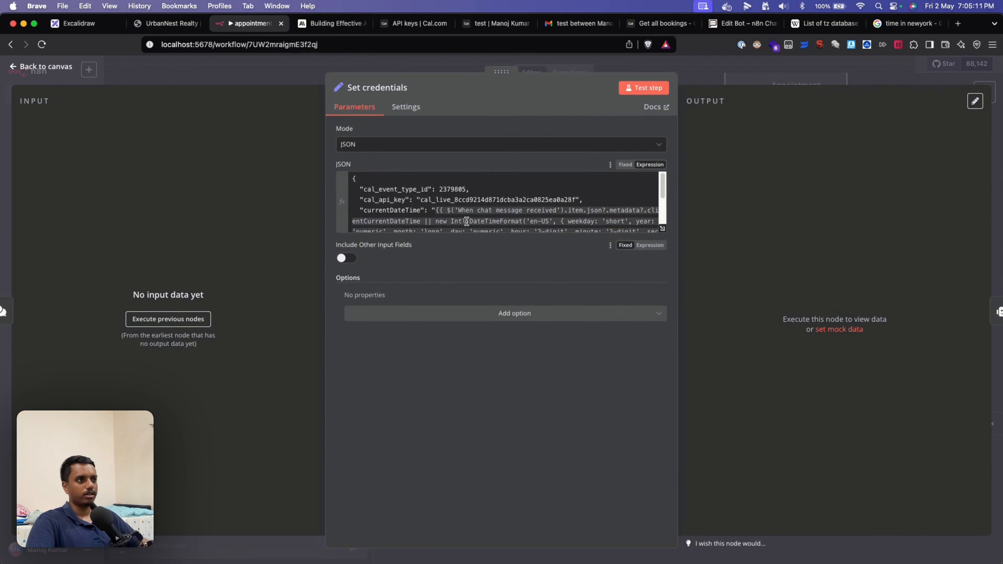
Step: Review the currentDateTime and timezone expressions and the Cal.com entries in Set credentials, then go back to the canvas
scroll(467, 219, "down", 3)
scroll(466, 220, "up", 1)
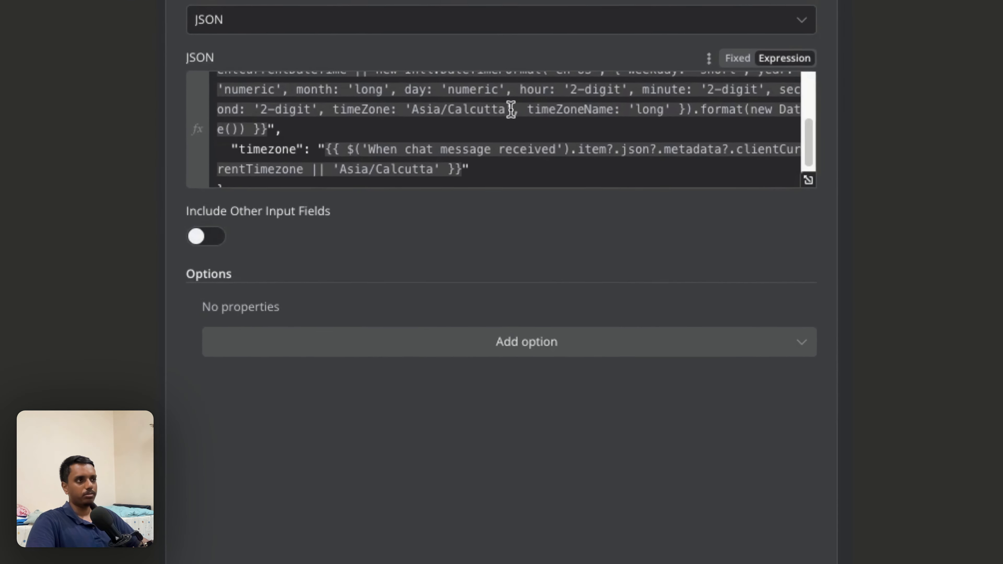
left_click_drag(504, 191, 328, 164)
left_click(512, 161)
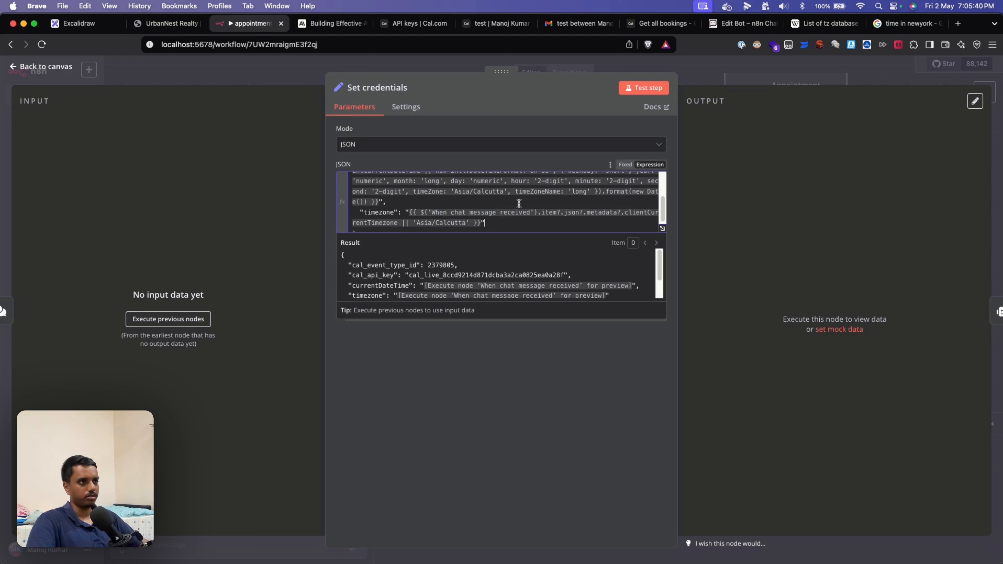
scroll(519, 204, "up", 1)
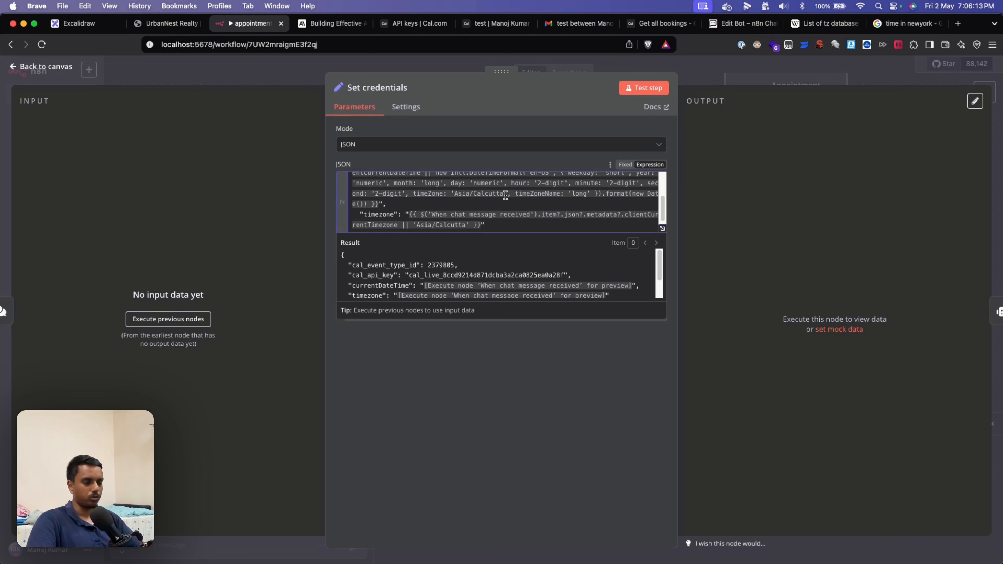
scroll(505, 195, "up", 3)
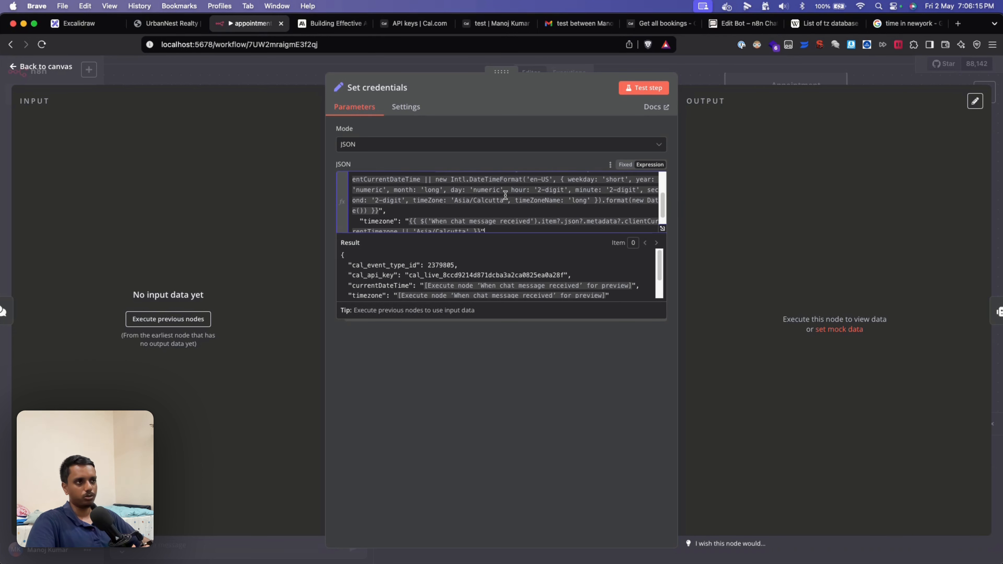
scroll(506, 195, "up", 2)
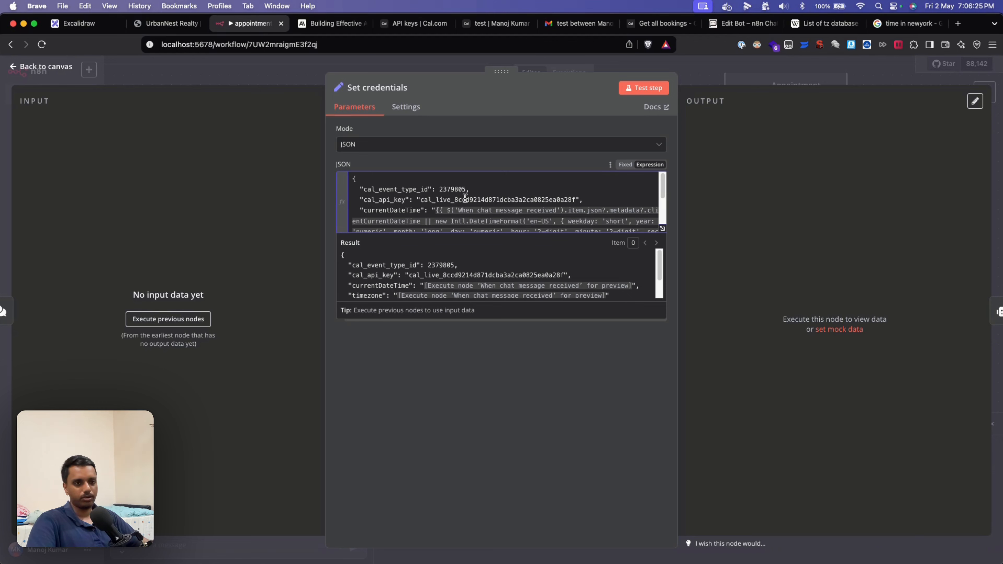
left_click(58, 70)
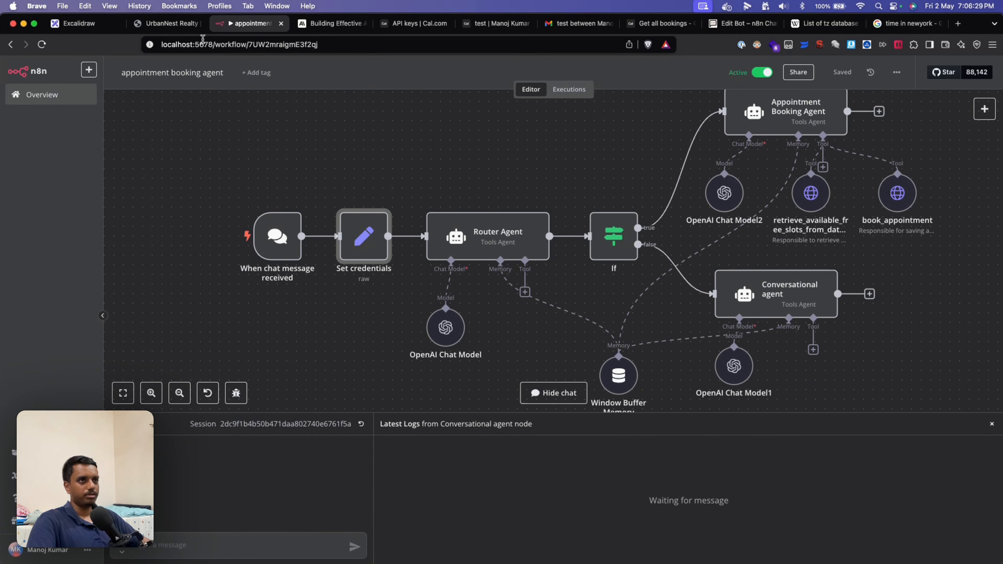
Step: Look at the Video demo widget's embed code, then read the Possible Upgrades & Improvements notes in Excalidraw
left_click(749, 28)
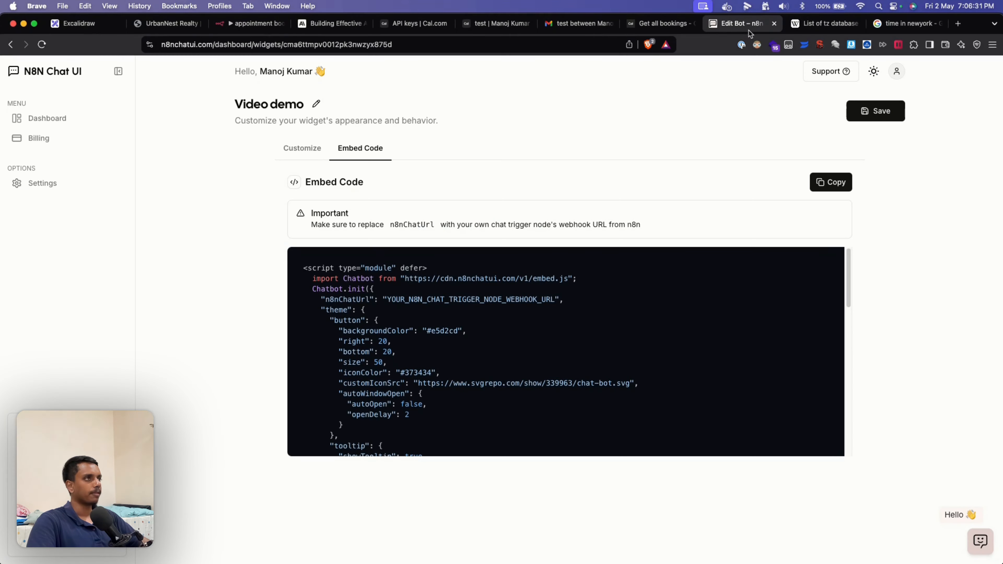
left_click(77, 27)
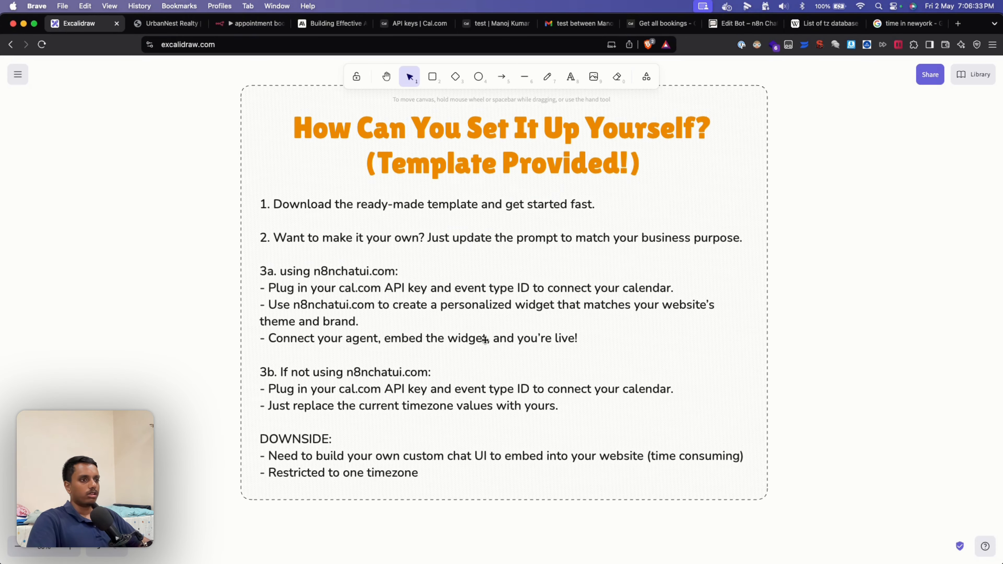
scroll(485, 340, "right", 15)
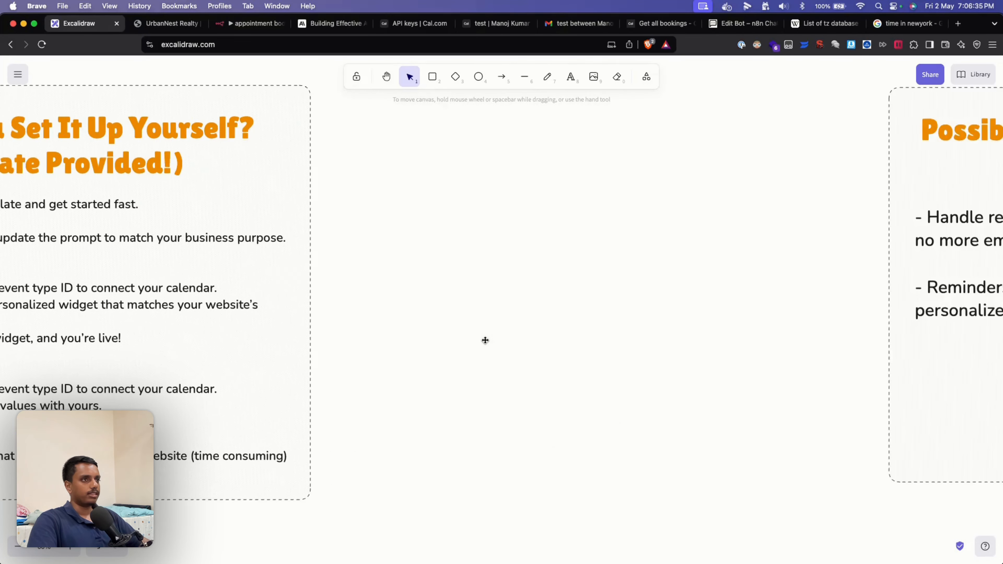
scroll(485, 340, "right", 12)
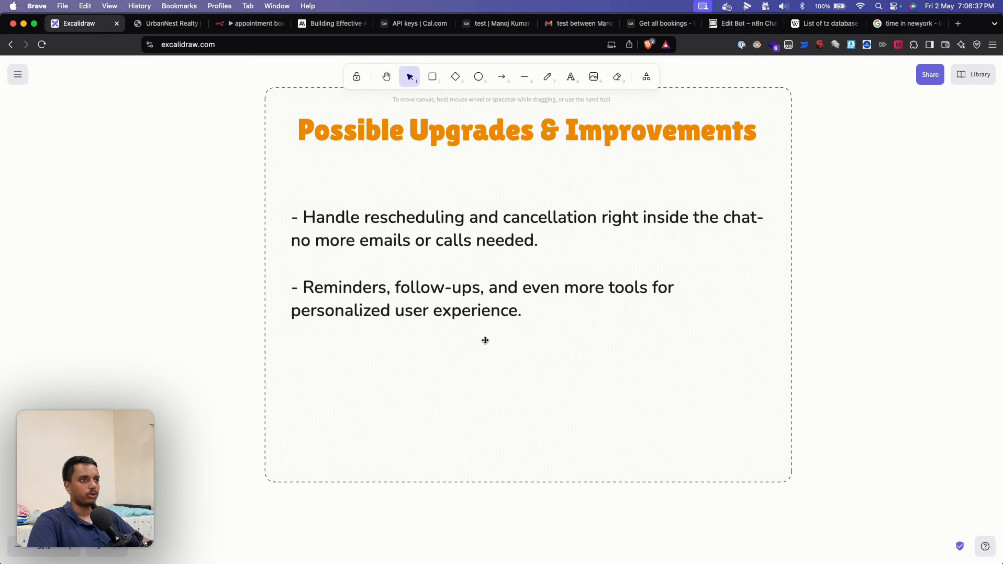
scroll(485, 340, "up", 1)
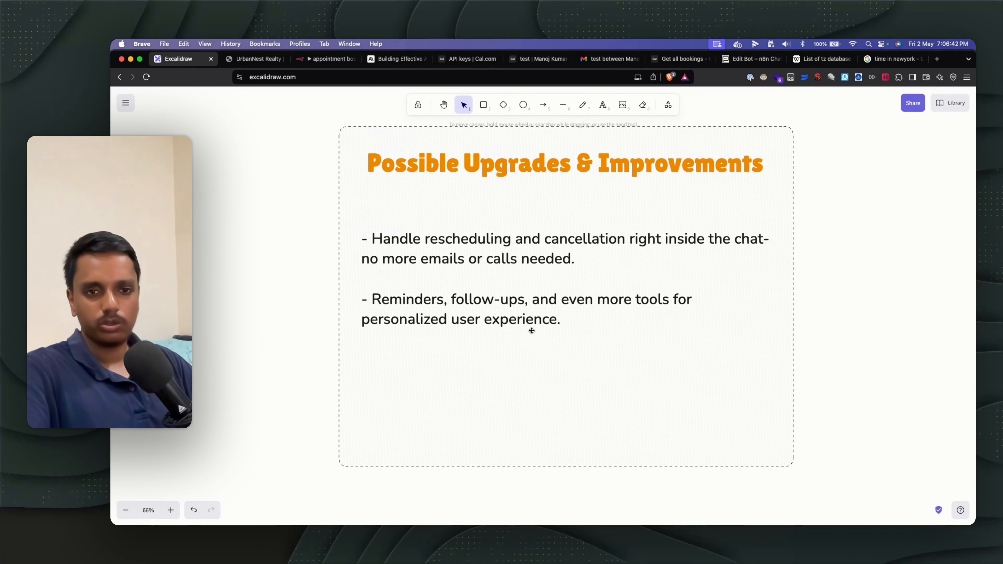
scroll(531, 331, "up", 1)
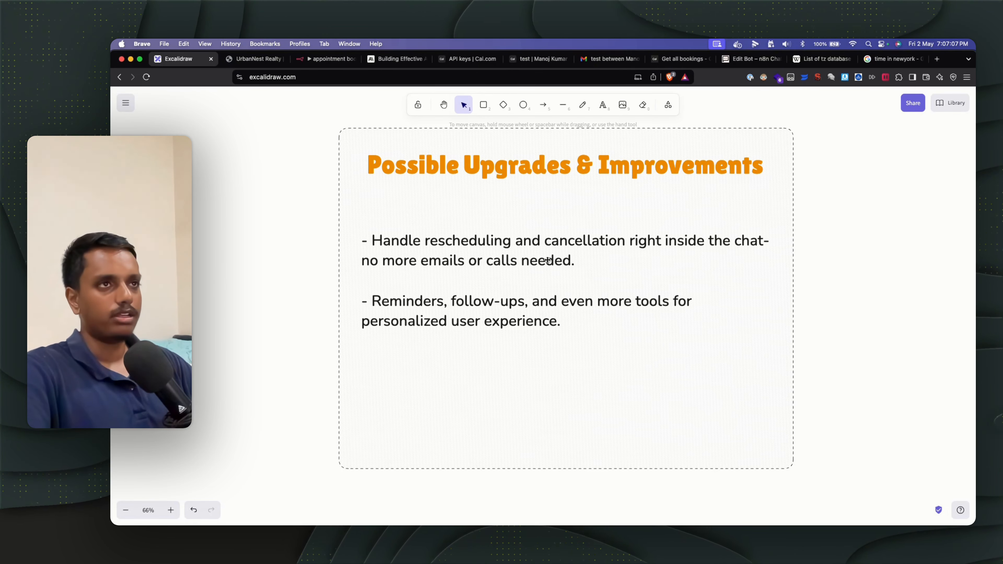
Step: Switch back to the appointment booking agent workflow canvas in n8n
key("super+3")
scroll(564, 311, "down", 1)
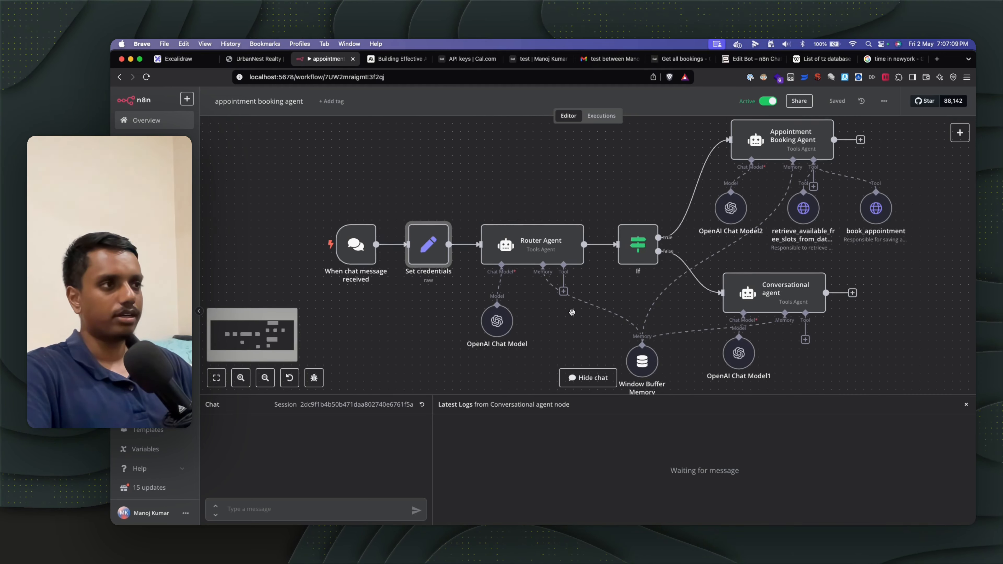
Step: Close the chat and latest logs area to leave the full appointment booking agent workflow on the canvas
left_click_drag(909, 309, 803, 341)
left_click(966, 405)
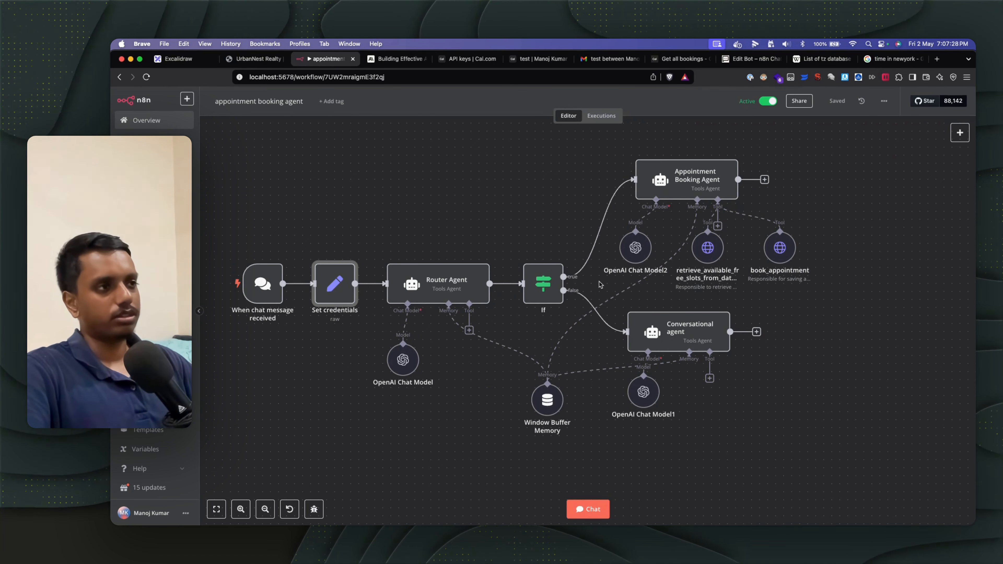
mouse_move(622, 295)
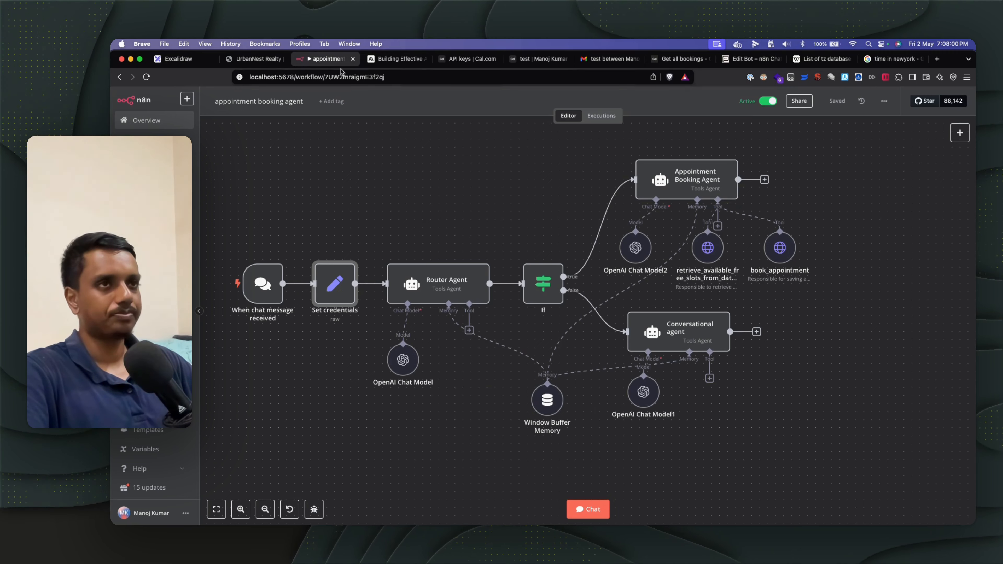
Step: Reread the Possible Upgrades & Improvements notes in Excalidraw, then return to the appointment booking agent workflow in n8n
left_click(174, 58)
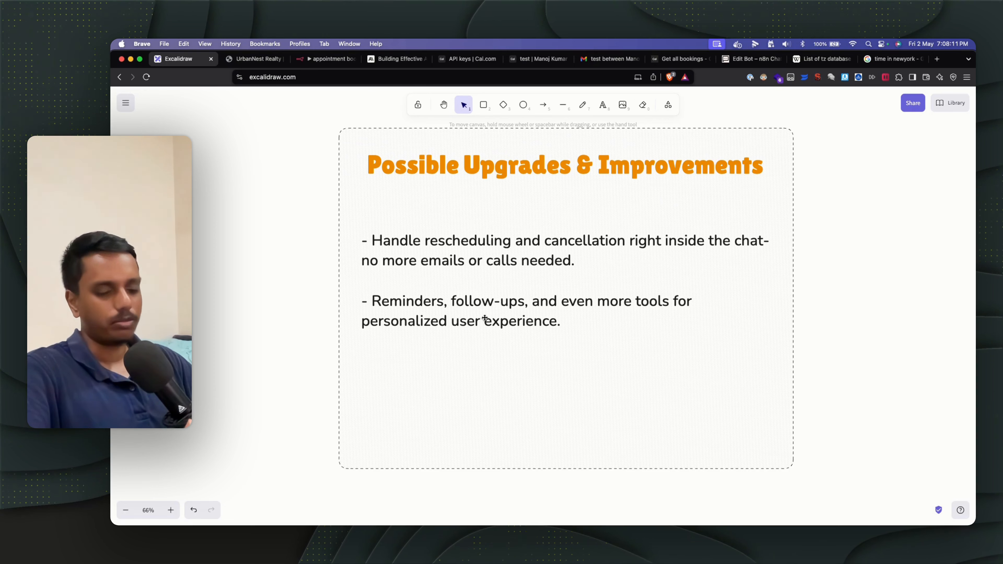
left_click(327, 59)
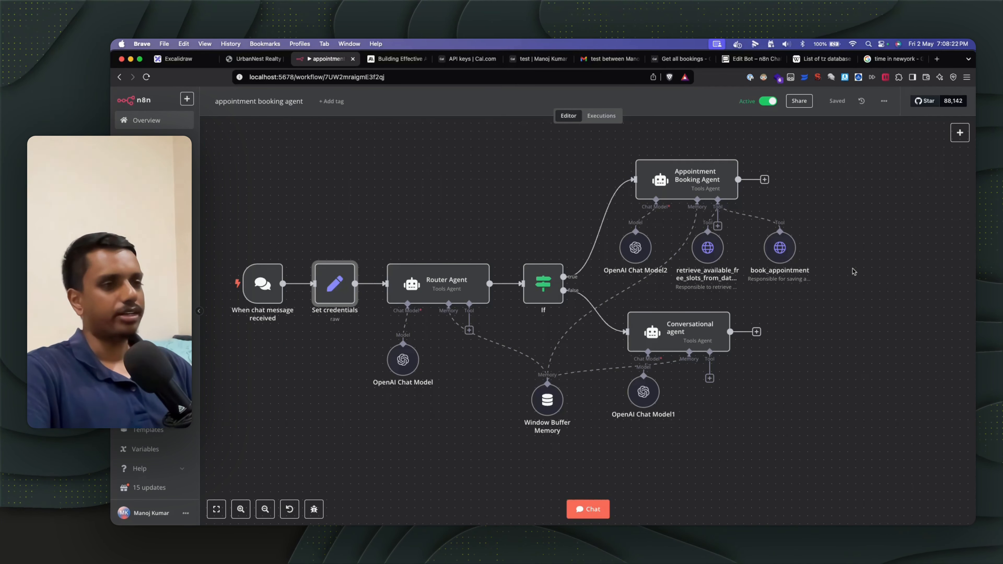
scroll(854, 271, "right", 1)
scroll(854, 272, "up", 1)
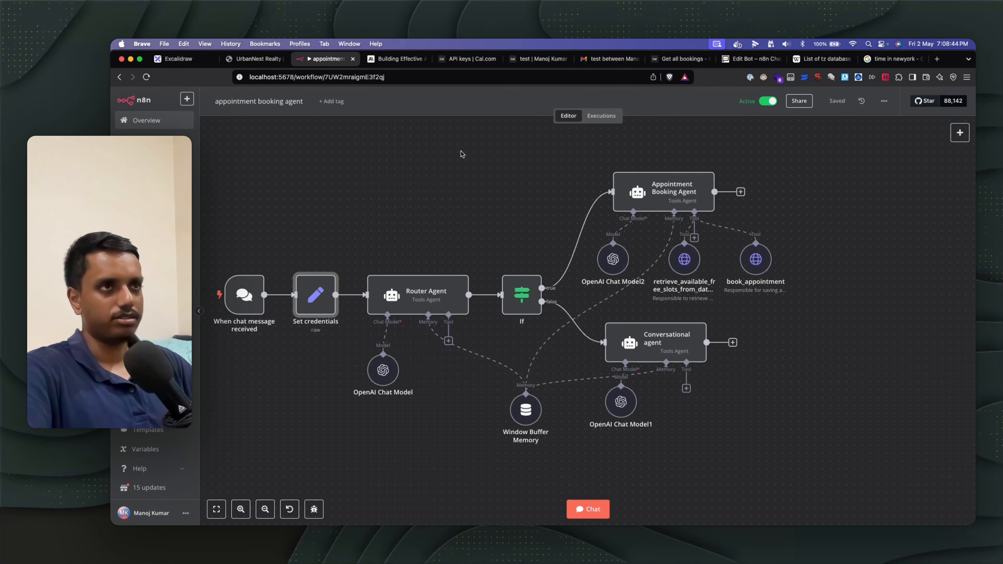
Step: Switch to Excalidraw and read the closing Thanks notes beside the Possible Upgrades & Improvements frame
left_click(190, 63)
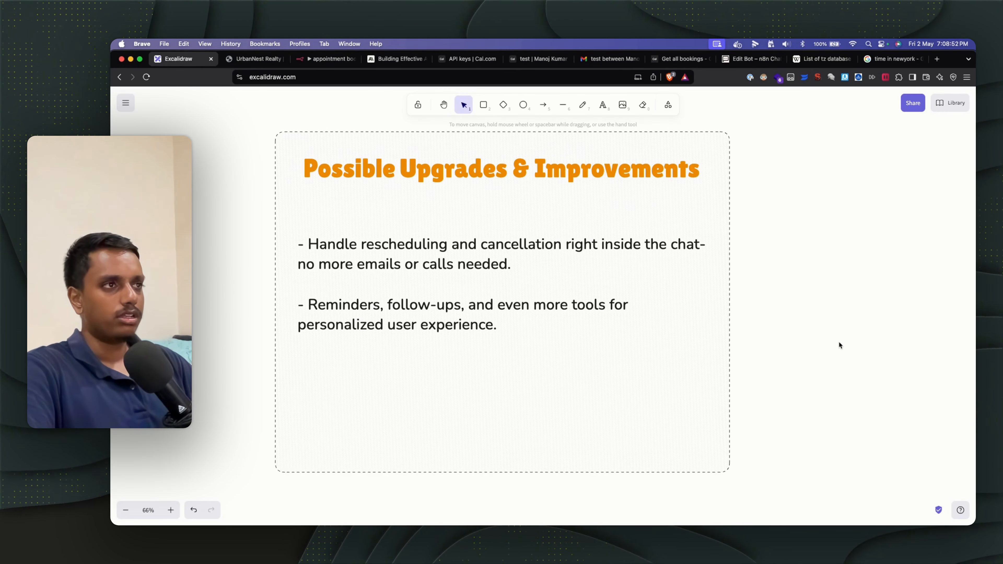
scroll(838, 343, "right", 10)
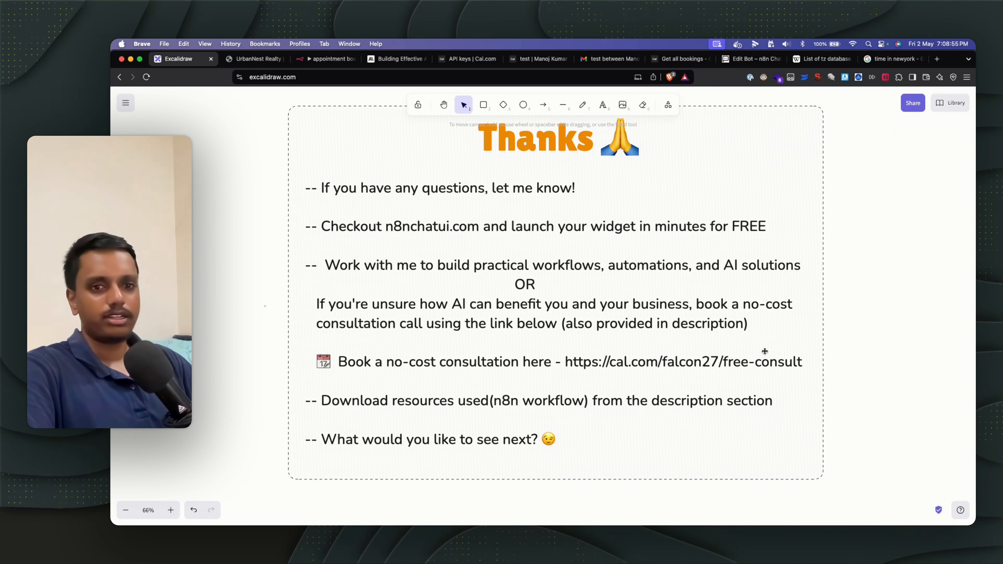
scroll(766, 352, "down", 3)
scroll(891, 332, "up", 2)
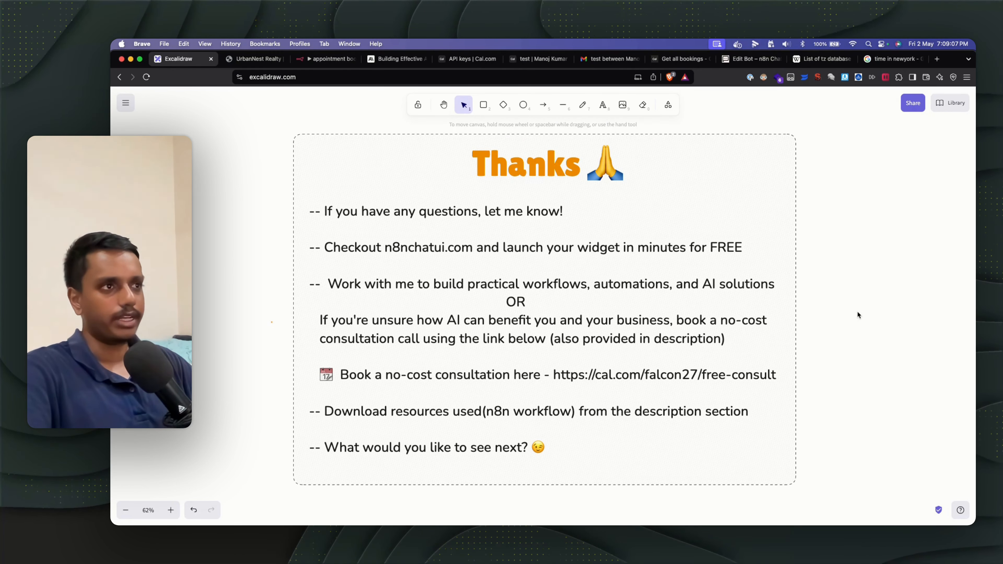
scroll(841, 286, "up", 1)
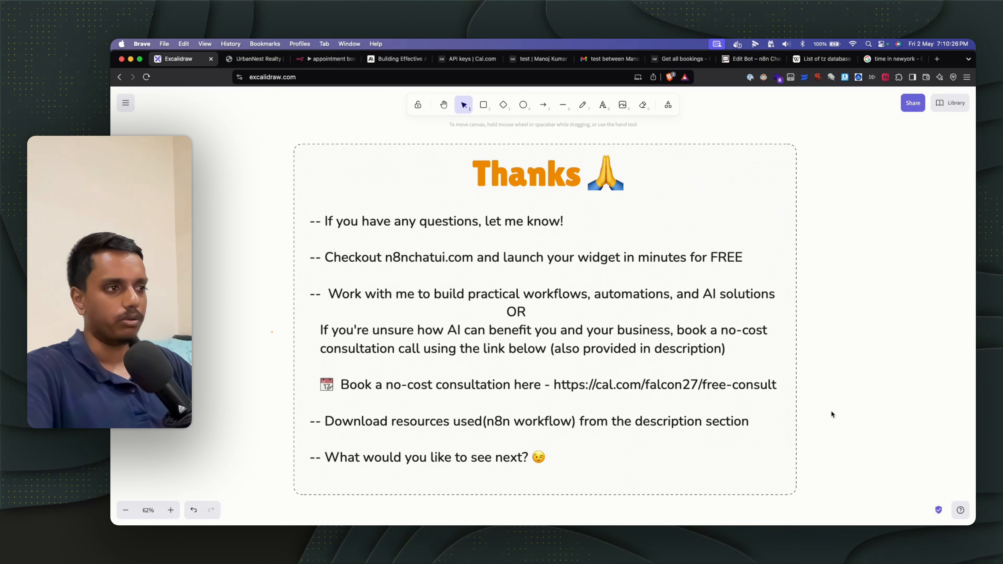
scroll(822, 412, "up", 2)
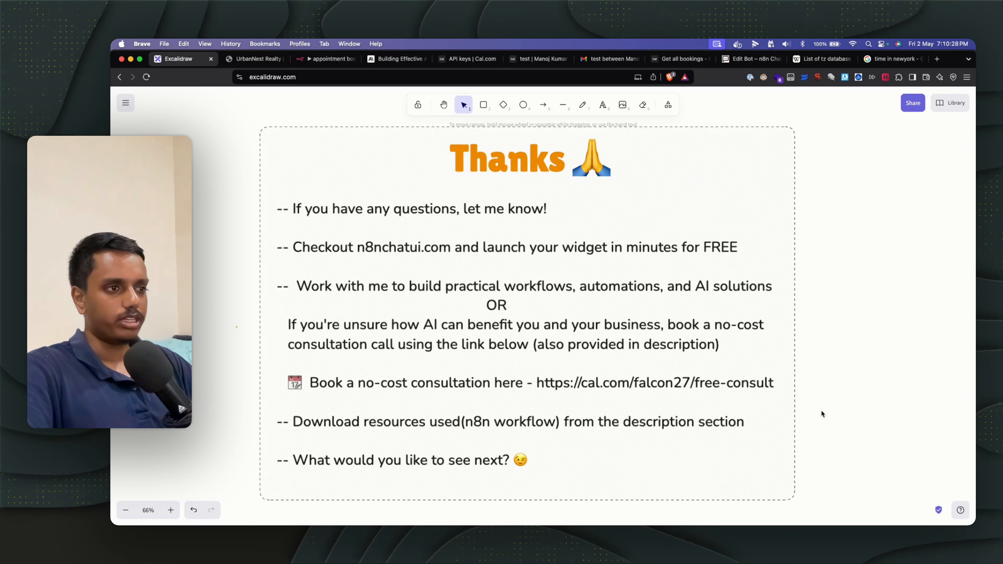
scroll(822, 412, "down", 2)
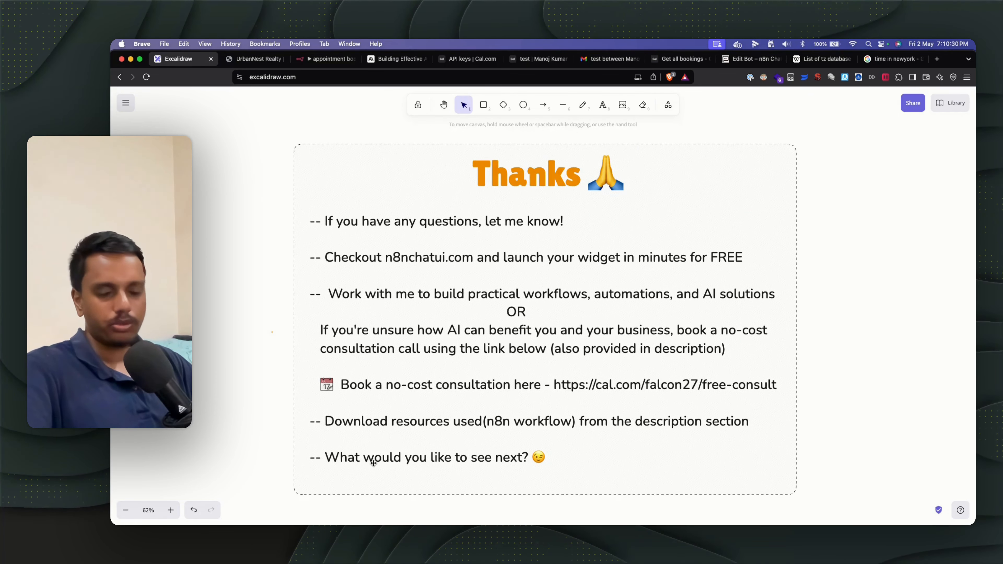